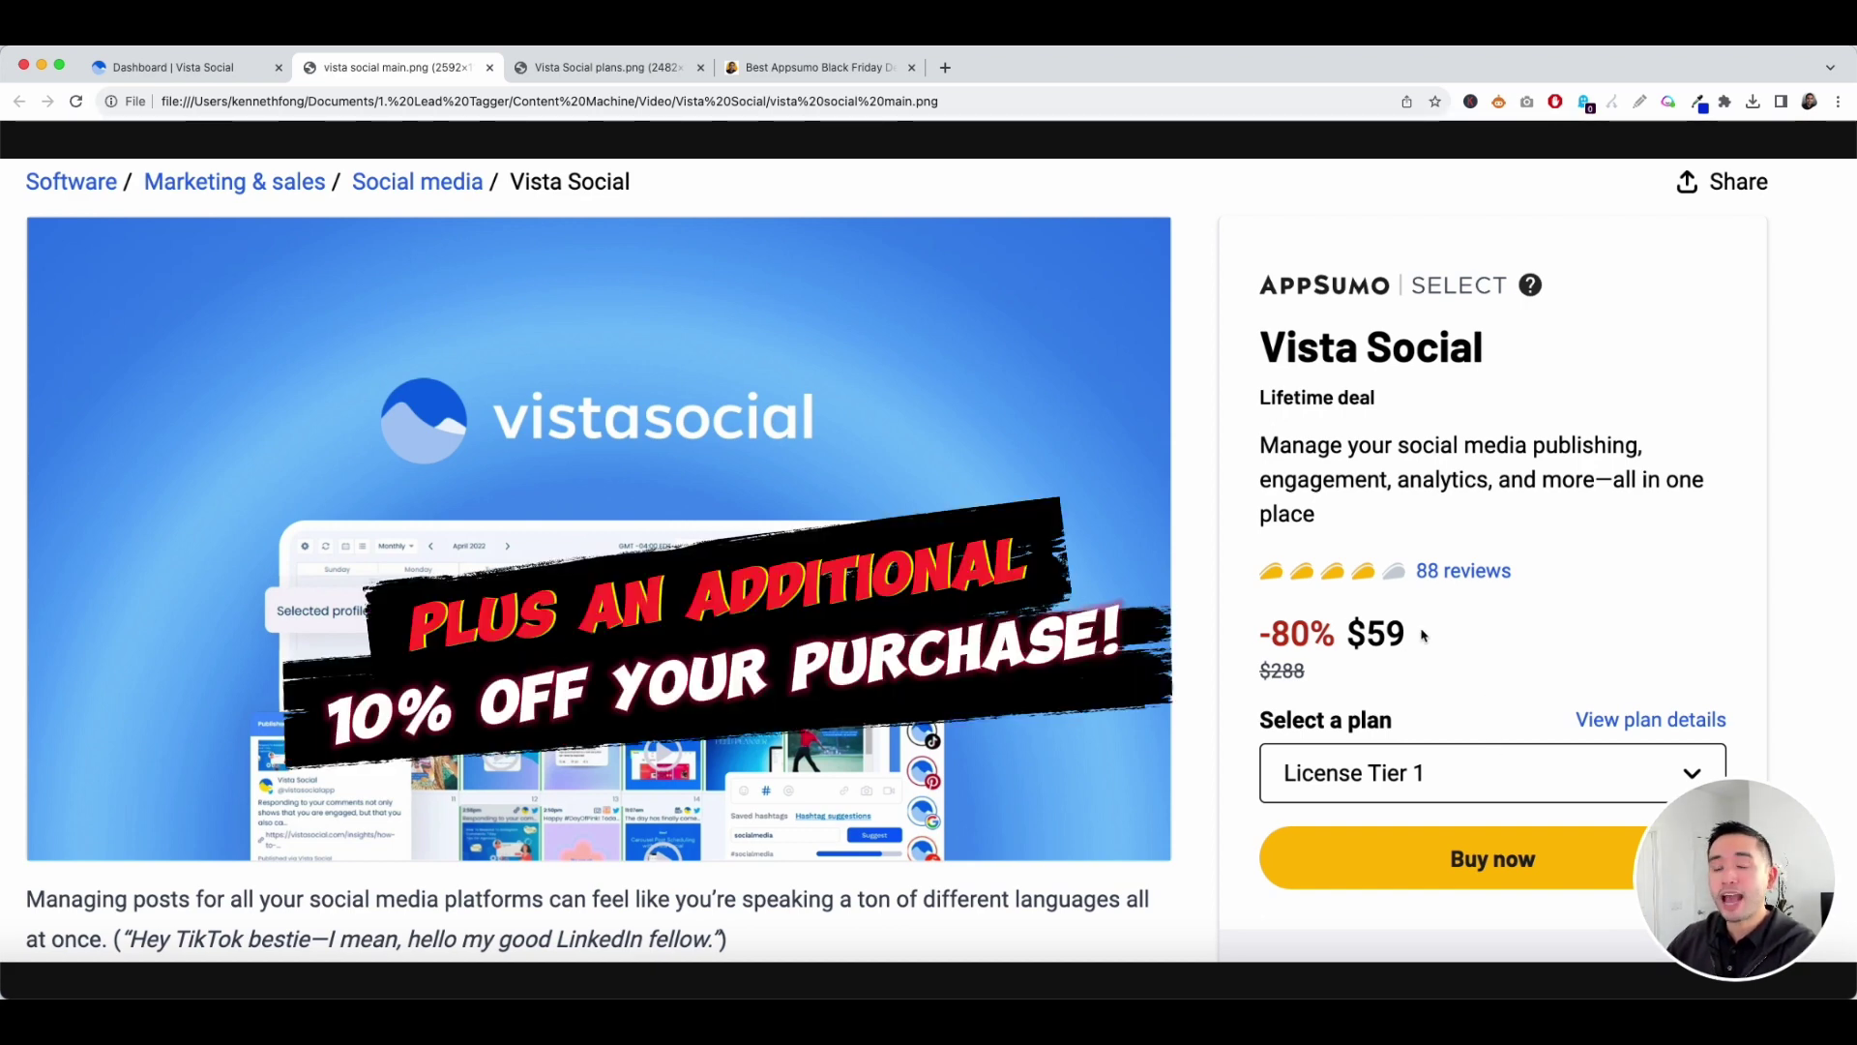
Step: Review the three Vista Social licence tiers, then switch to the Best AppSumo Black Friday checklist page
{"action": "left_click", "coordinate": [604, 67]}
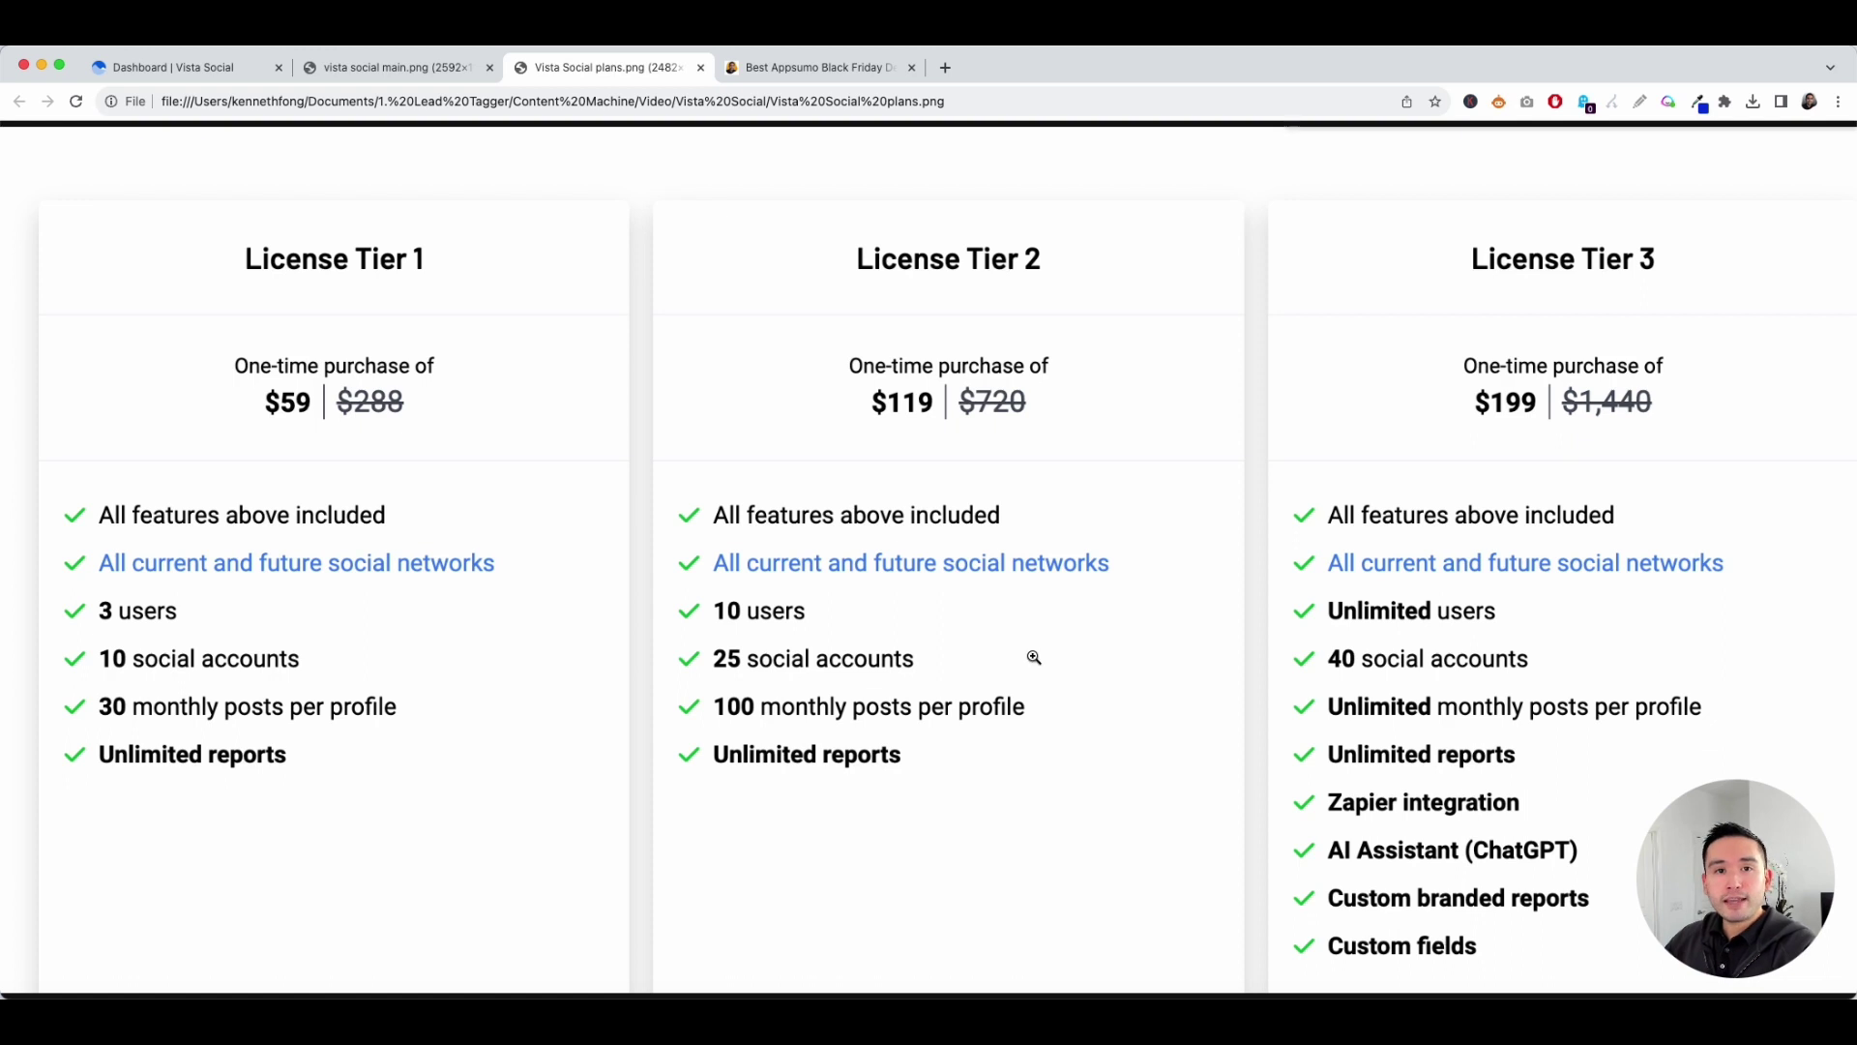
{"action": "left_click", "coordinate": [832, 73]}
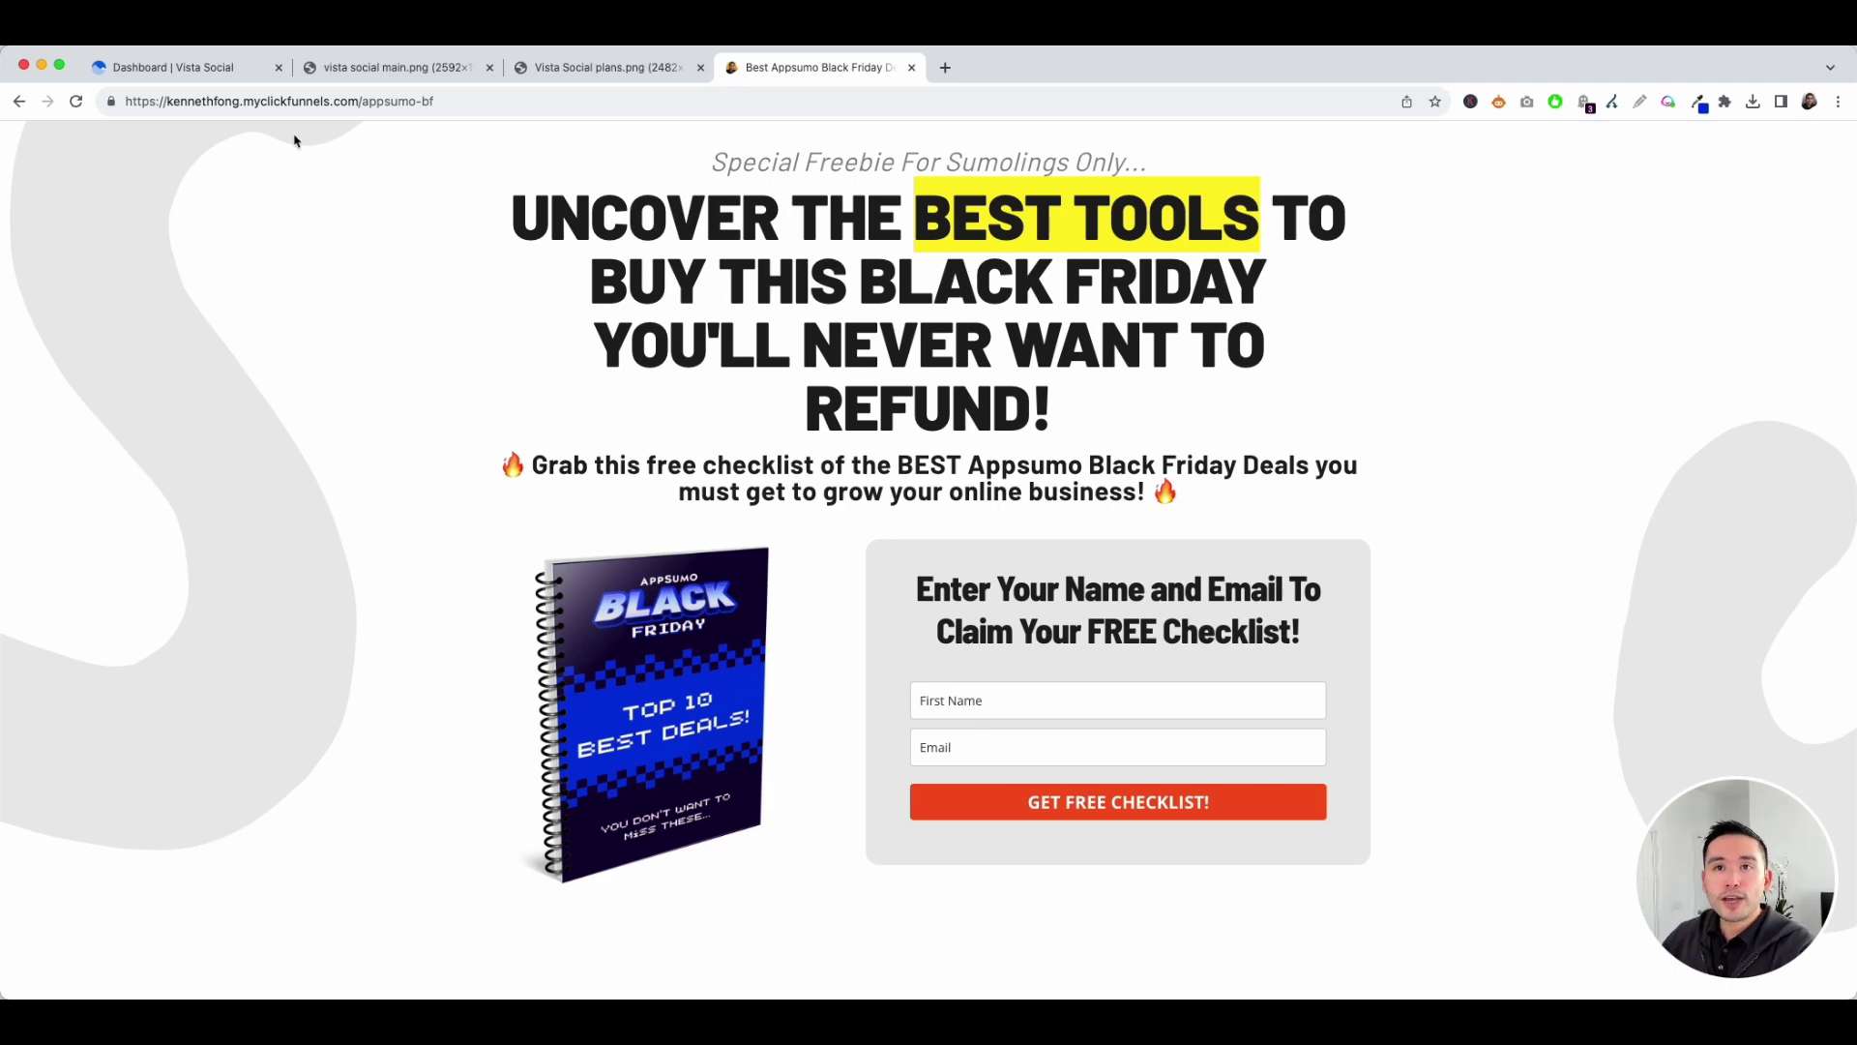
Step: Return to the Vista Social dashboard tab showing recent posts for the selected profile
{"action": "left_click", "coordinate": [224, 74]}
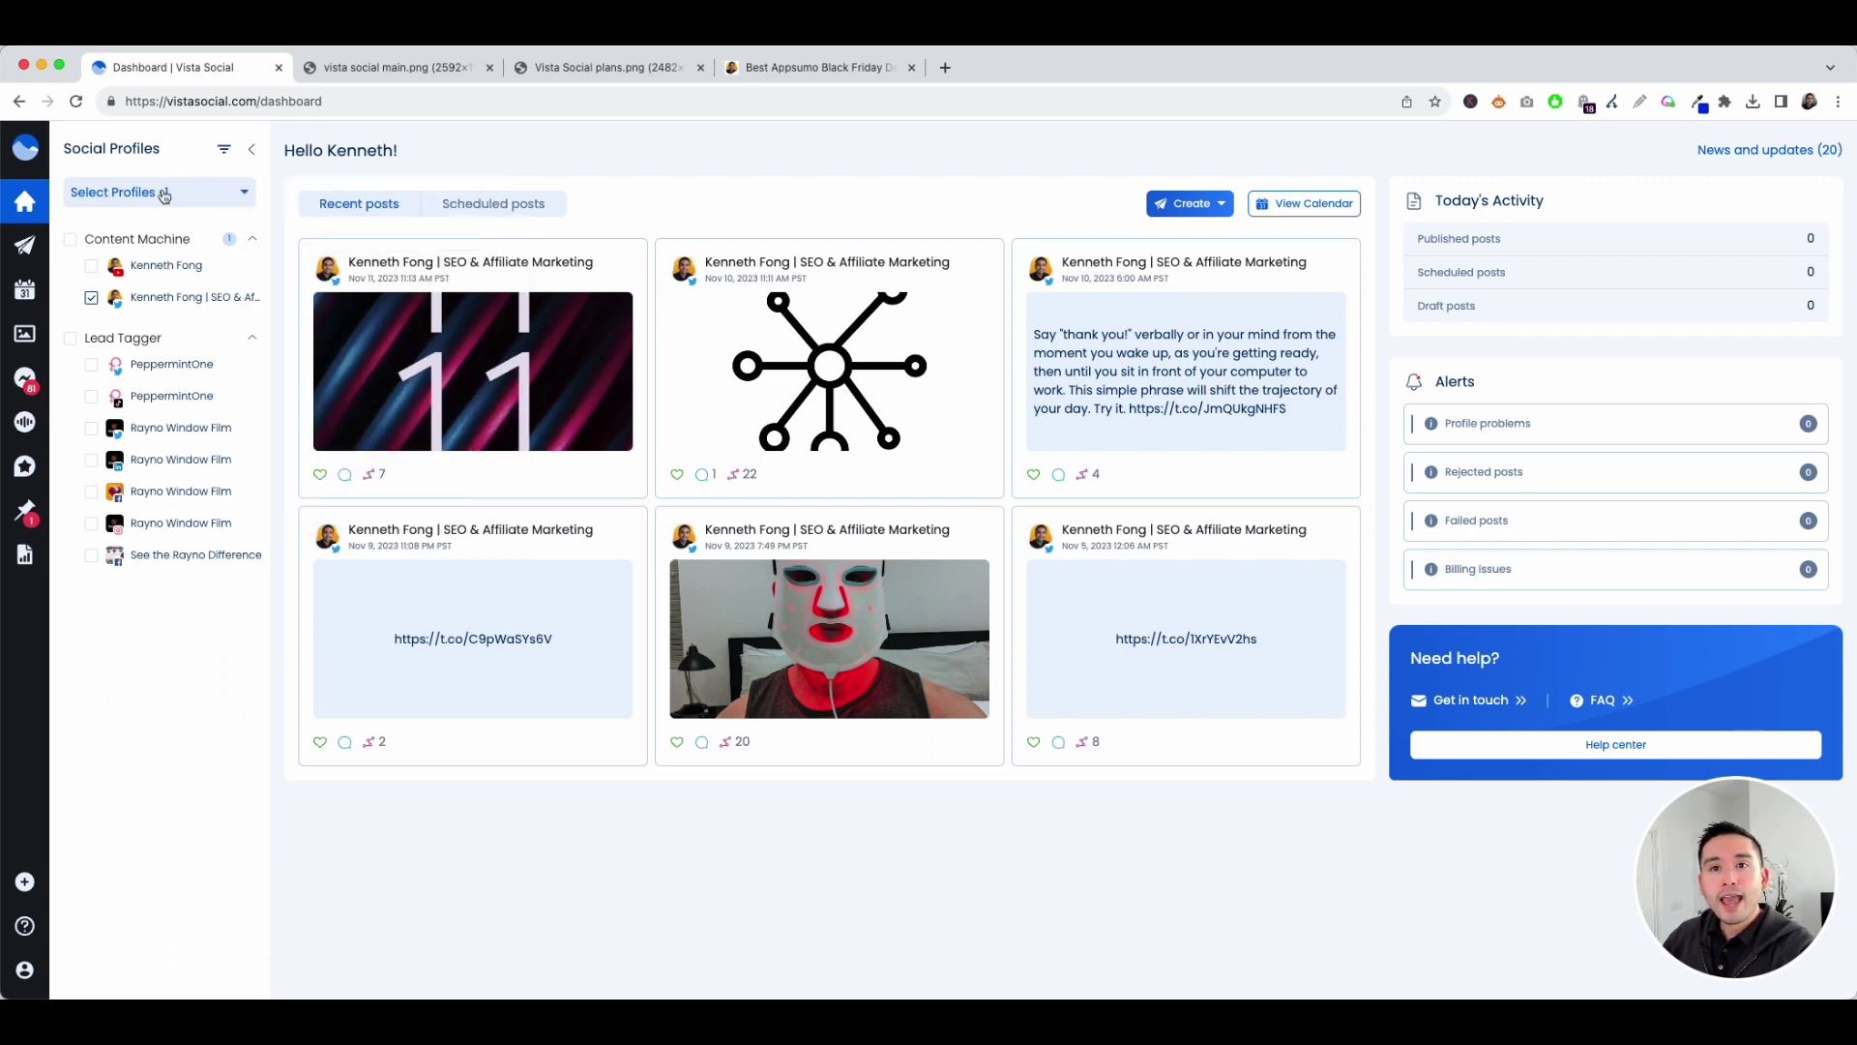
{"action": "left_click", "coordinate": [251, 338]}
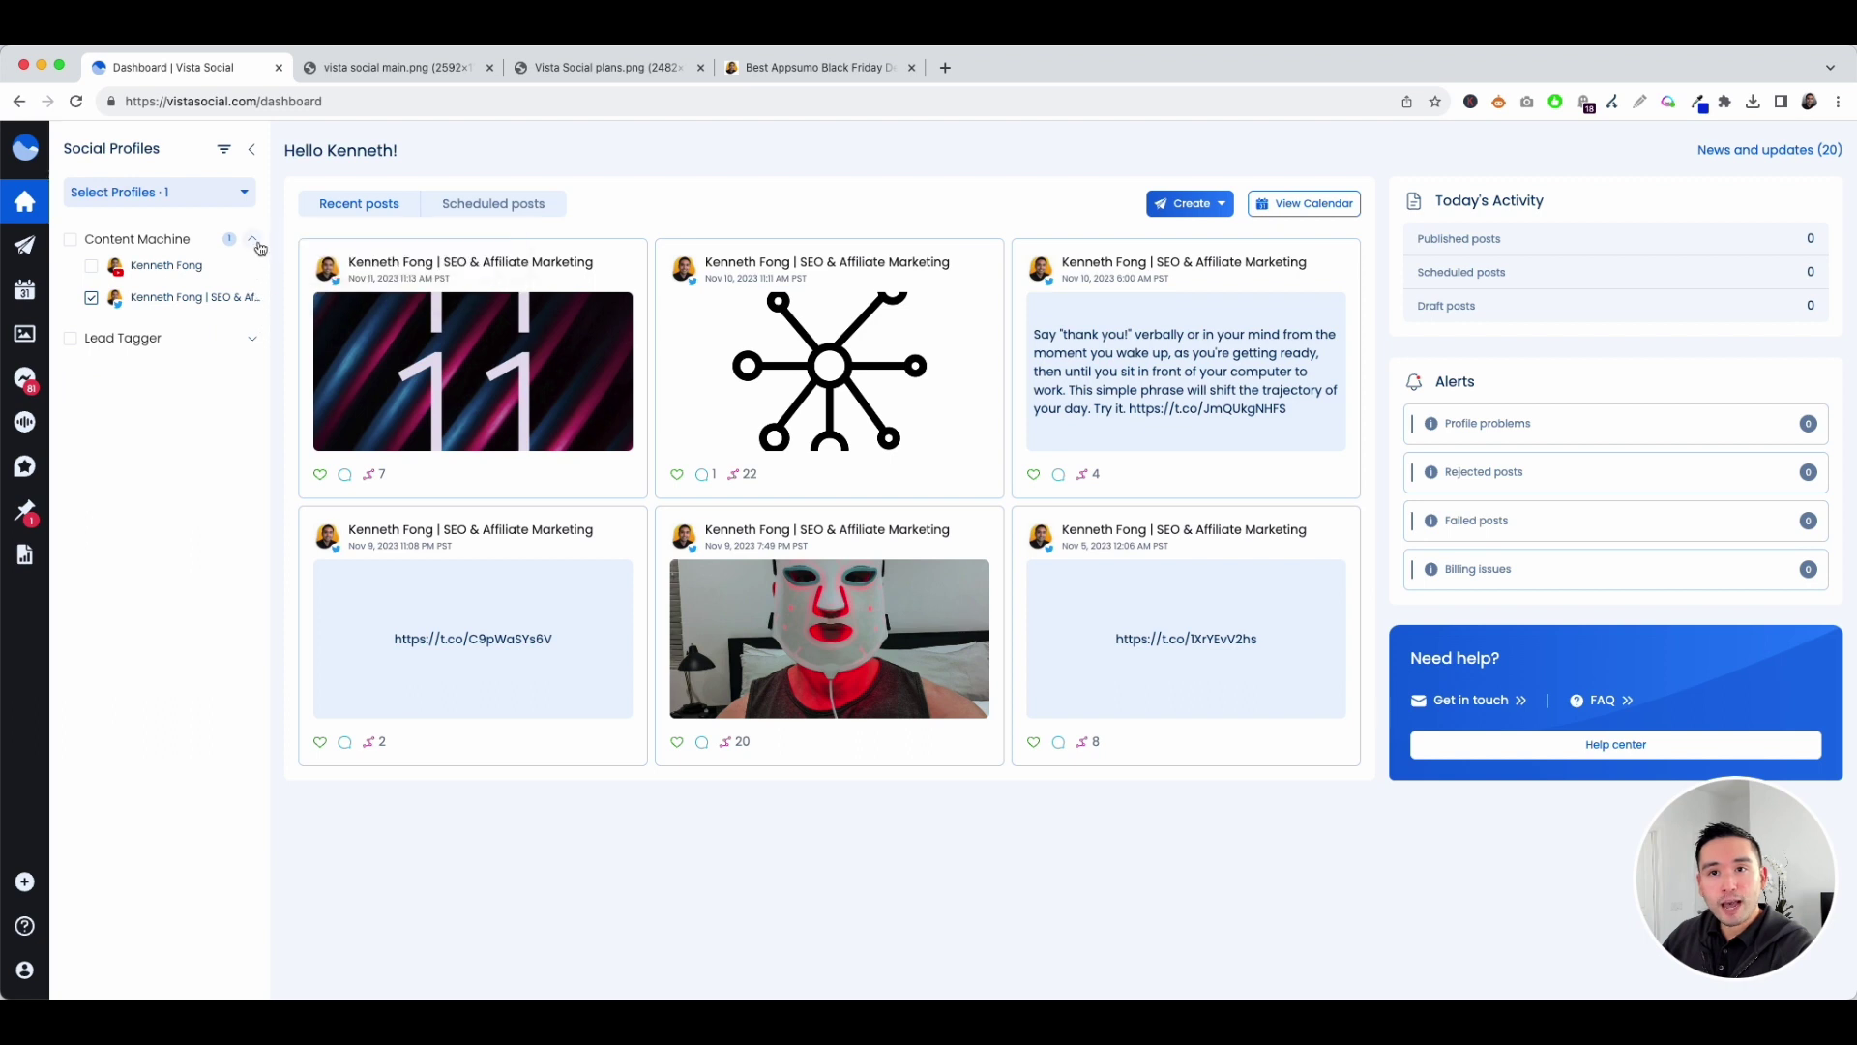
{"action": "left_click", "coordinate": [253, 241]}
{"action": "left_click", "coordinate": [252, 241]}
{"action": "left_click", "coordinate": [252, 337]}
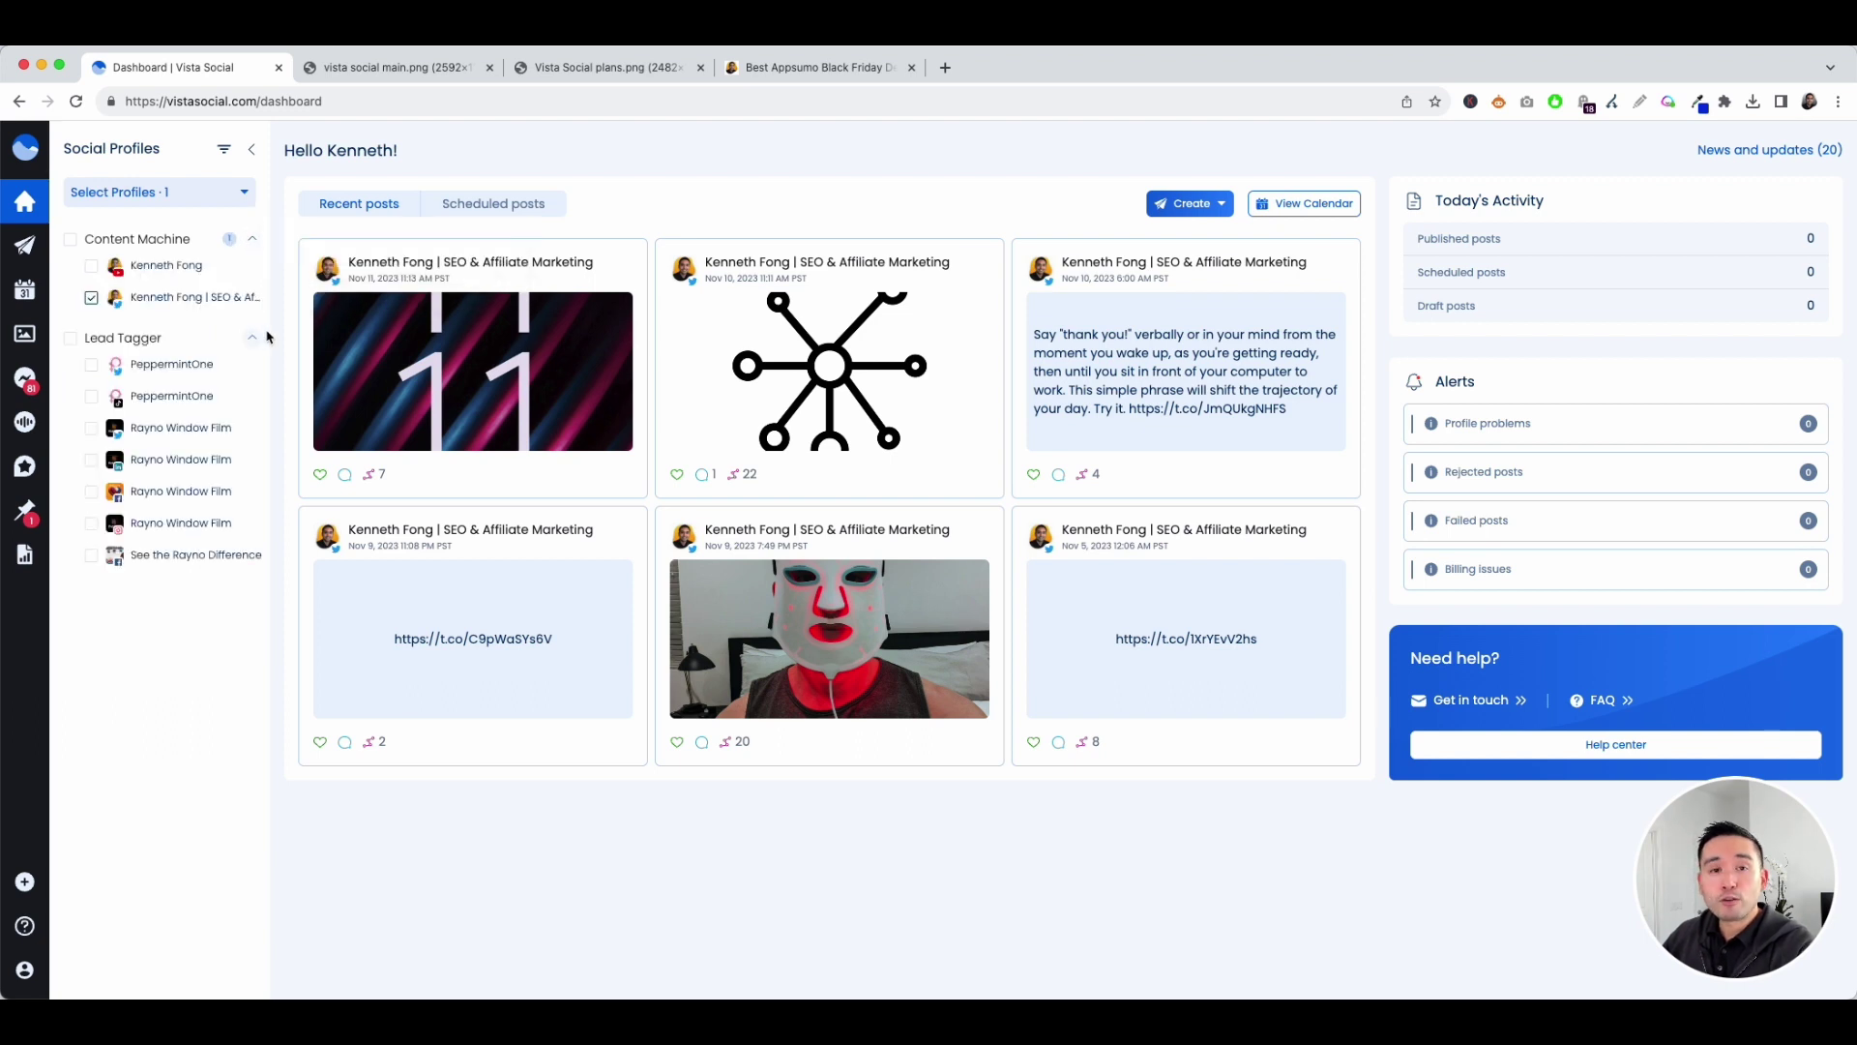
{"action": "left_click", "coordinate": [29, 881]}
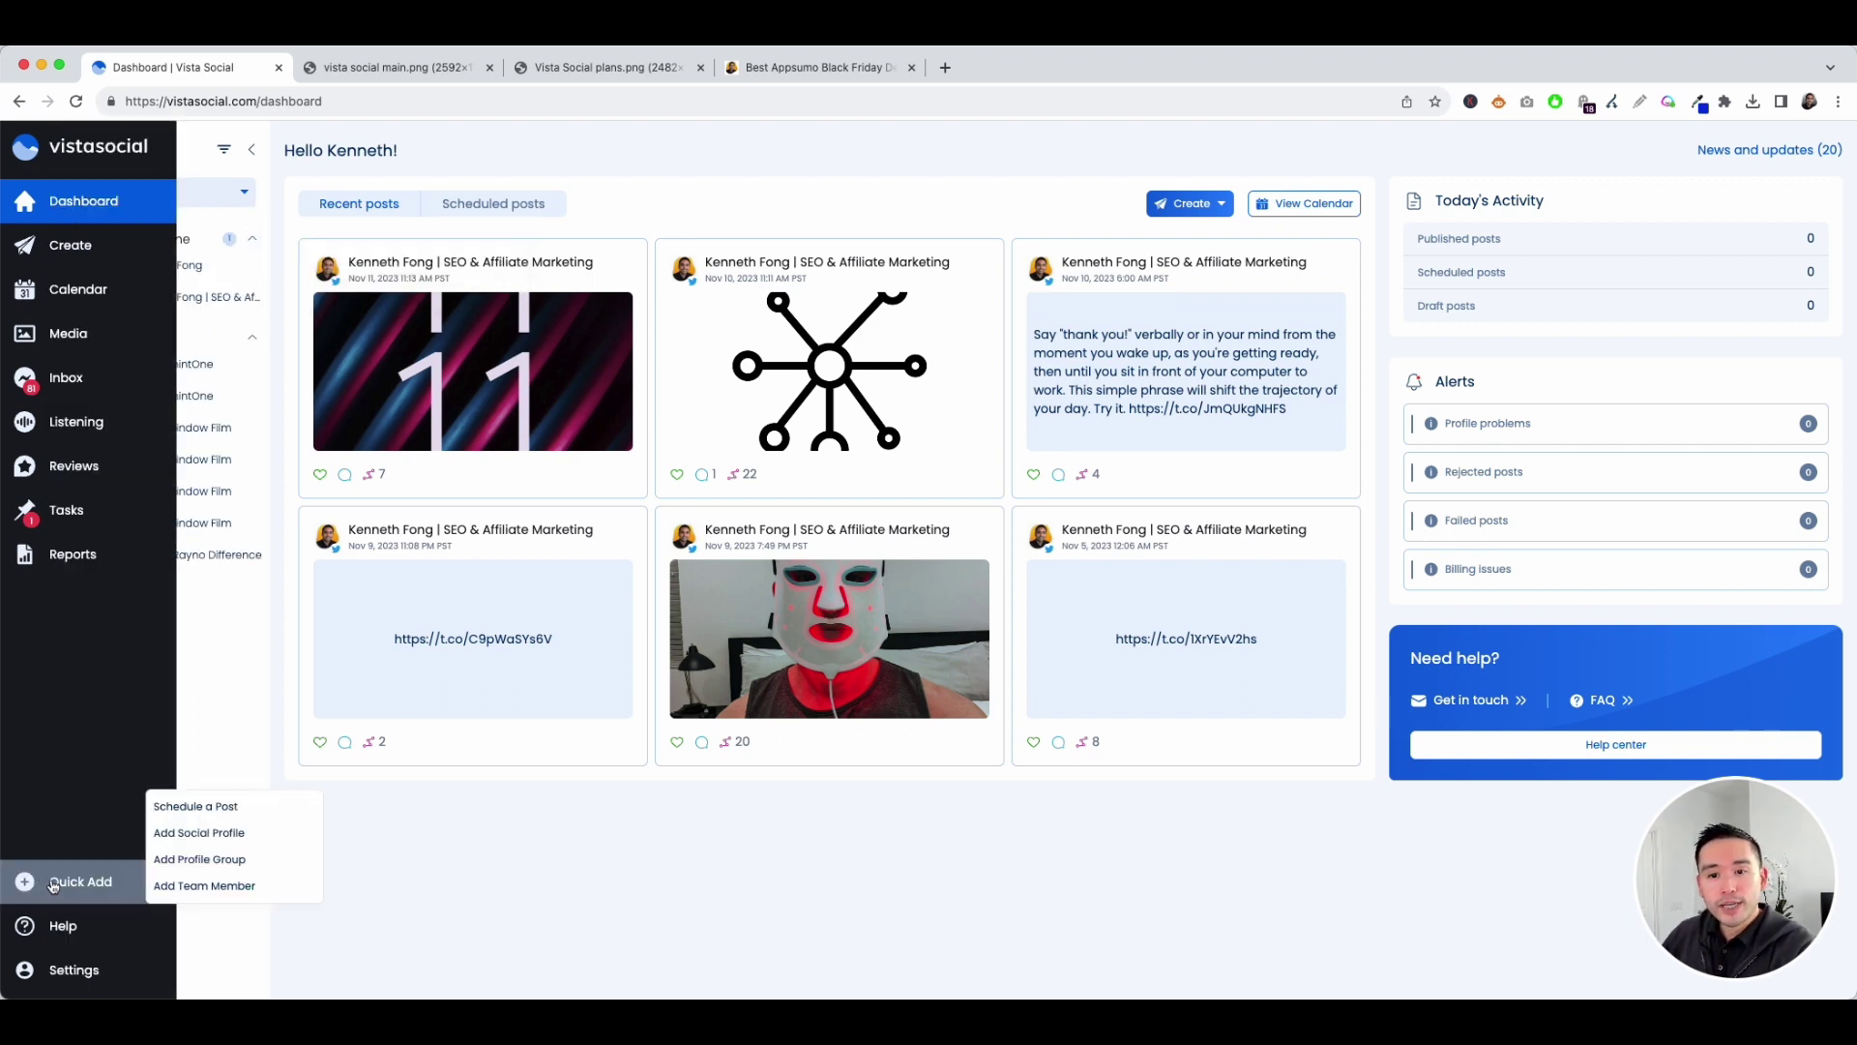
{"action": "left_click", "coordinate": [200, 843]}
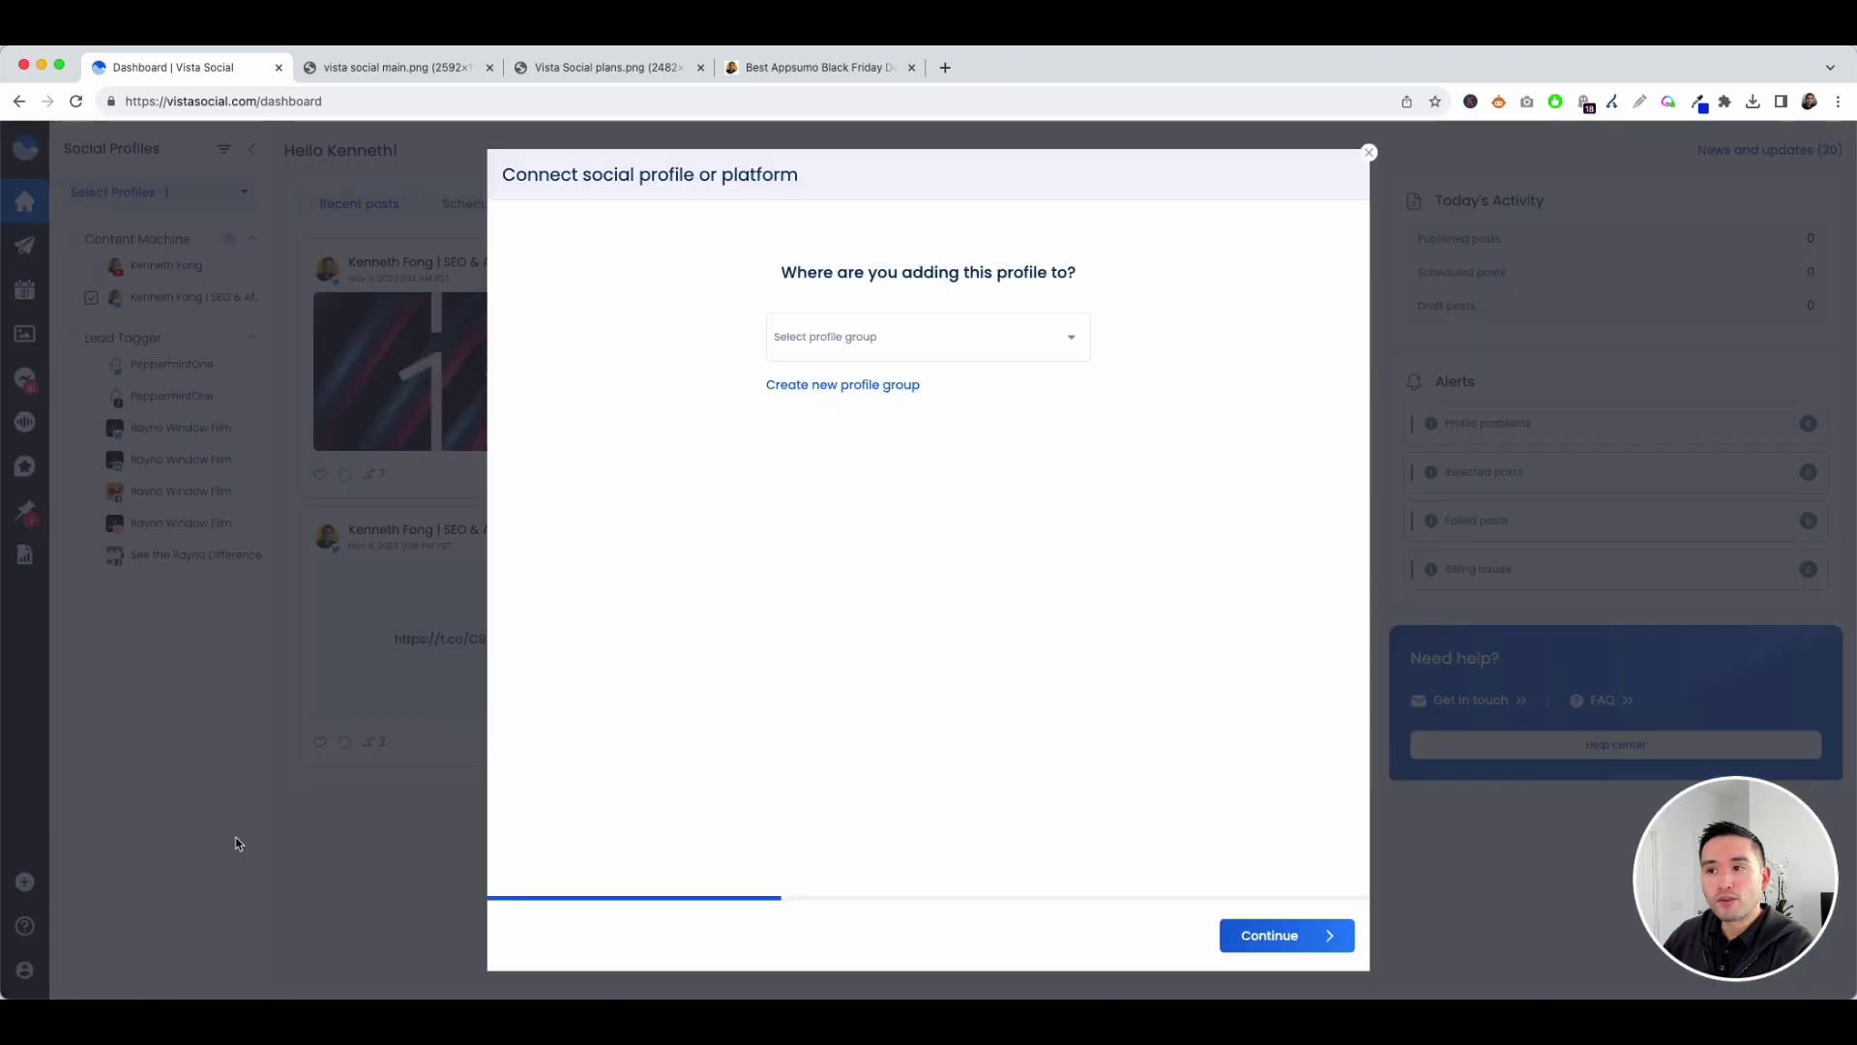
{"action": "left_click", "coordinate": [833, 340]}
{"action": "left_click", "coordinate": [908, 388]}
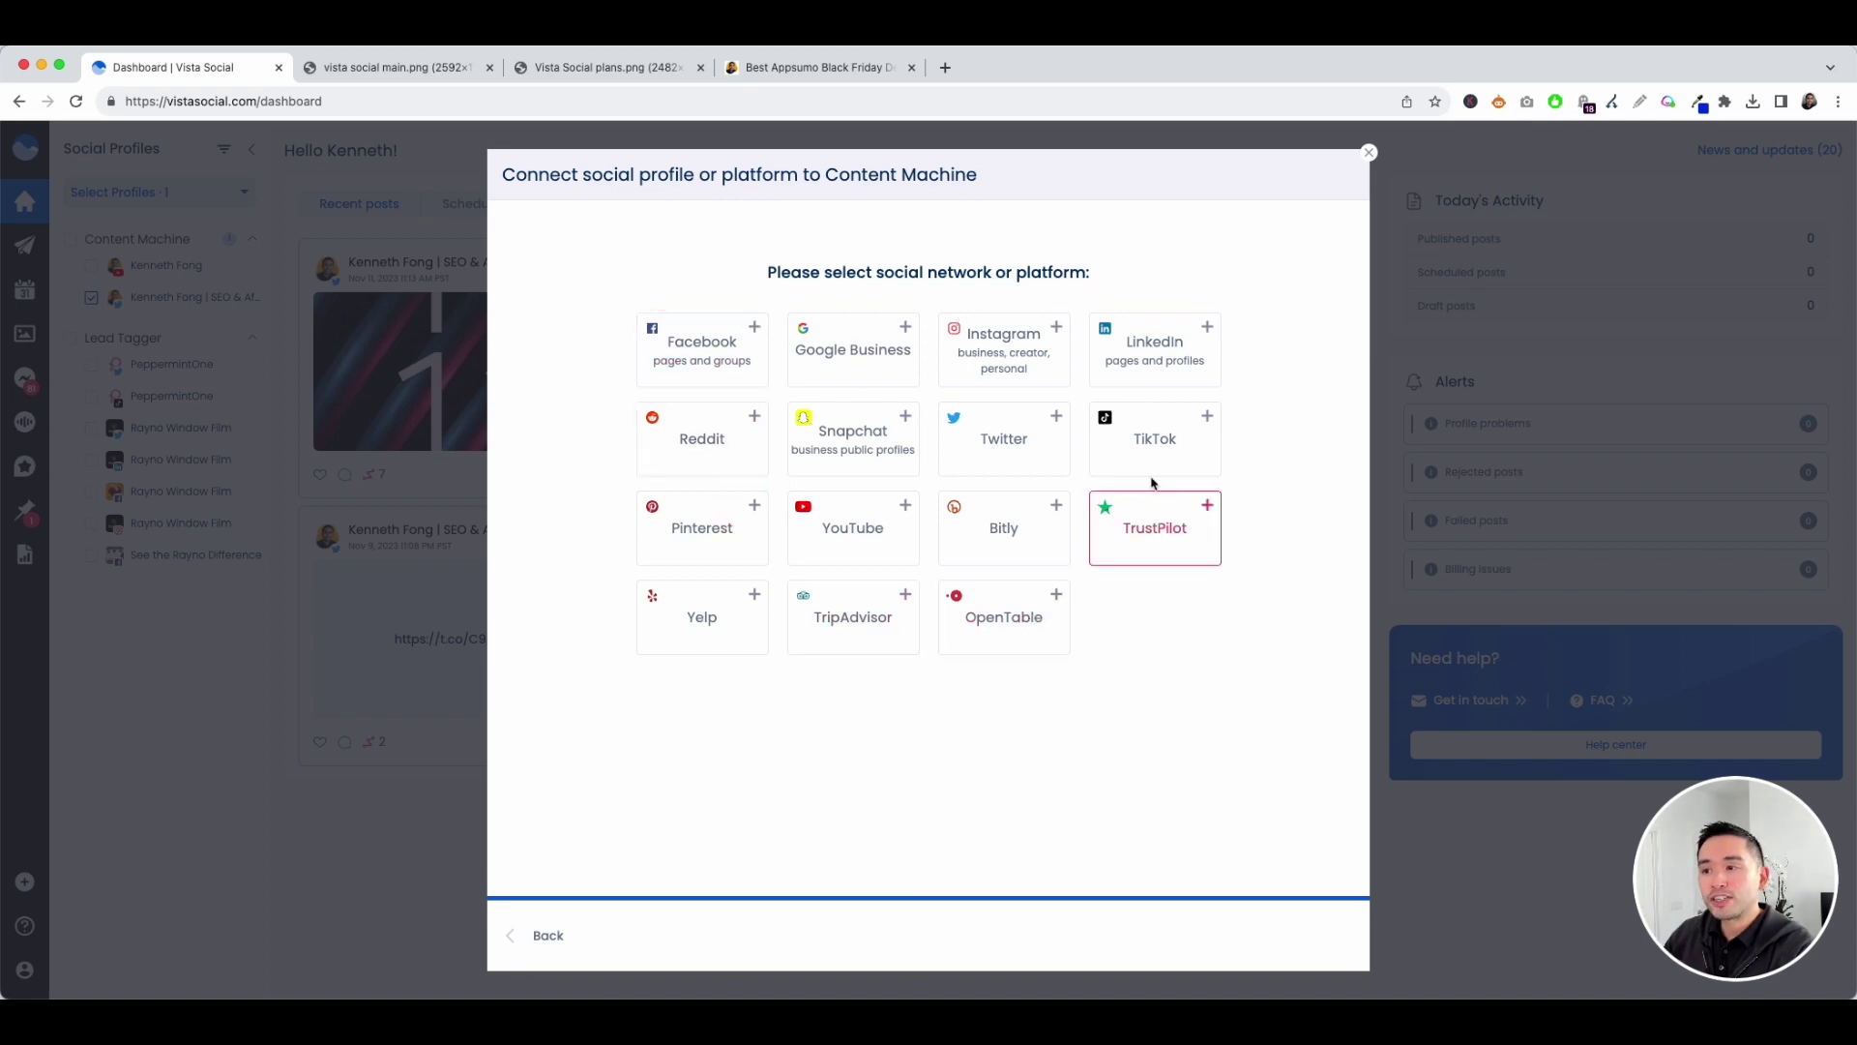
{"action": "left_click", "coordinate": [1369, 152]}
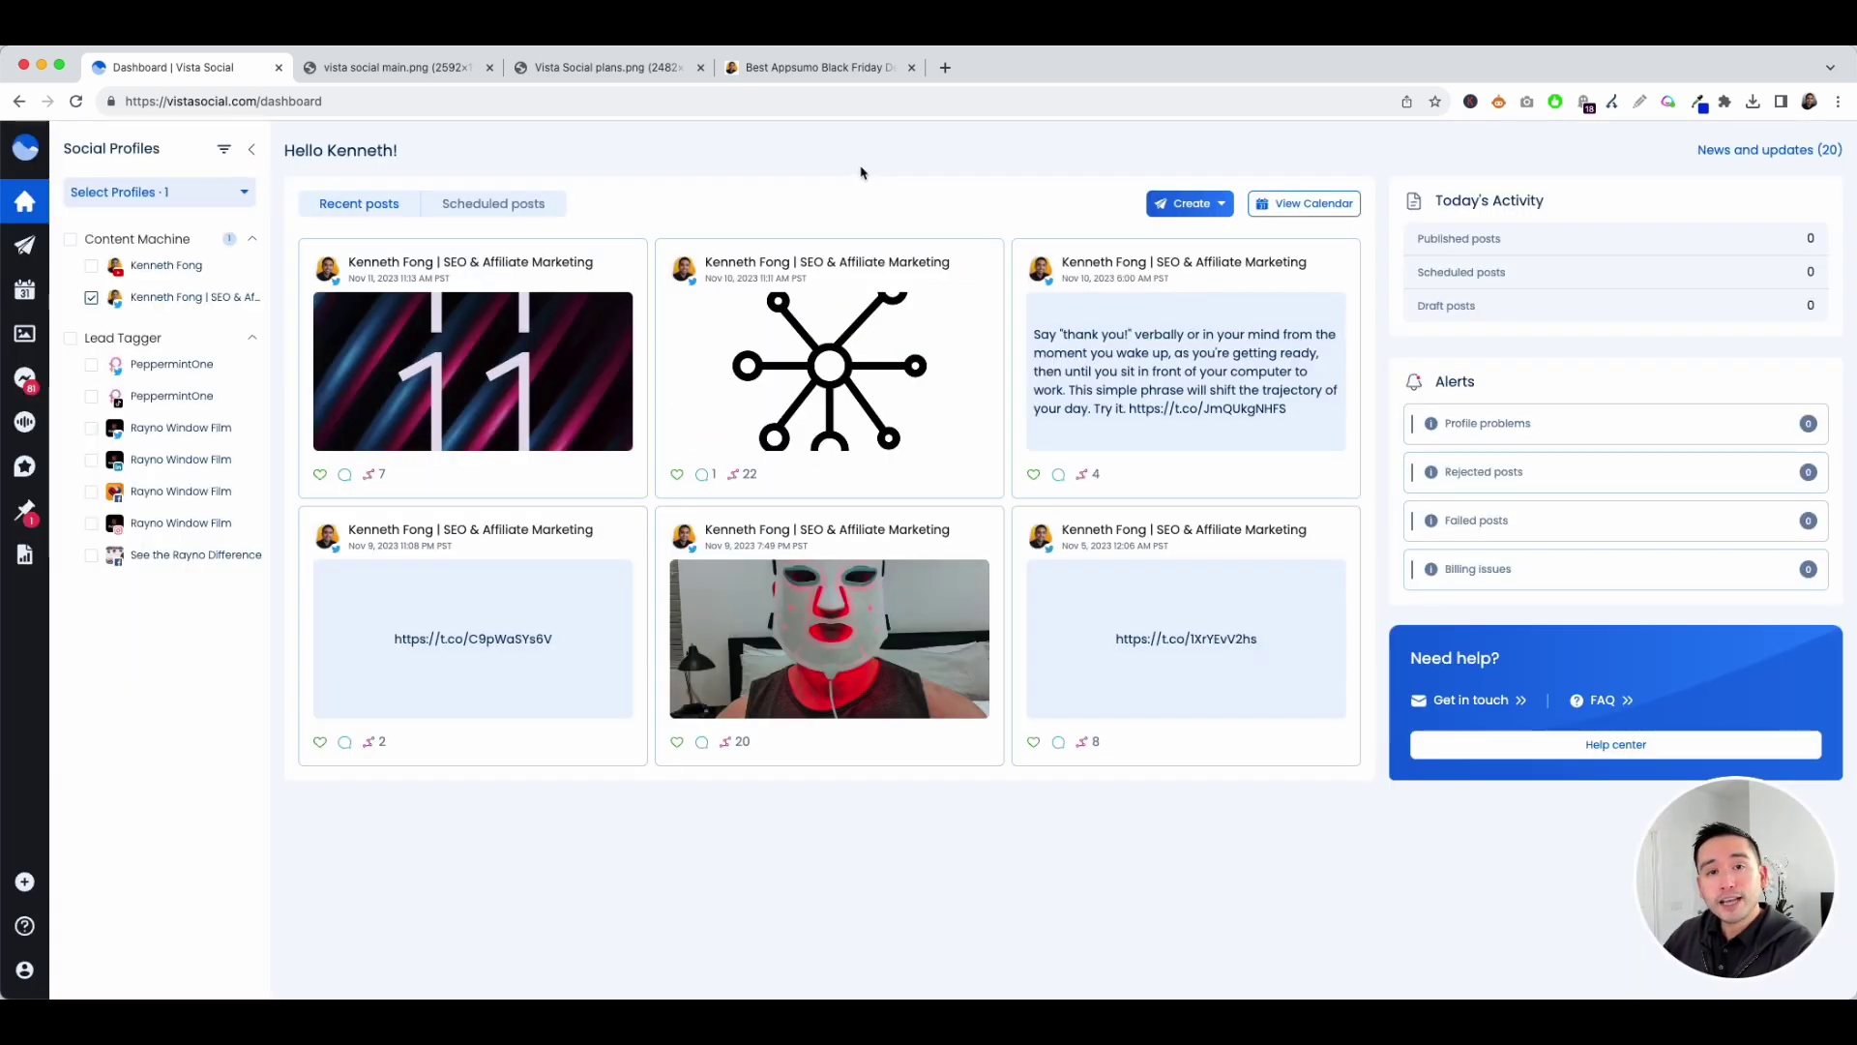
Step: Start a new post for the SEO & Affiliate Marketing and Rayno Window Film profiles
{"action": "left_click", "coordinate": [45, 253]}
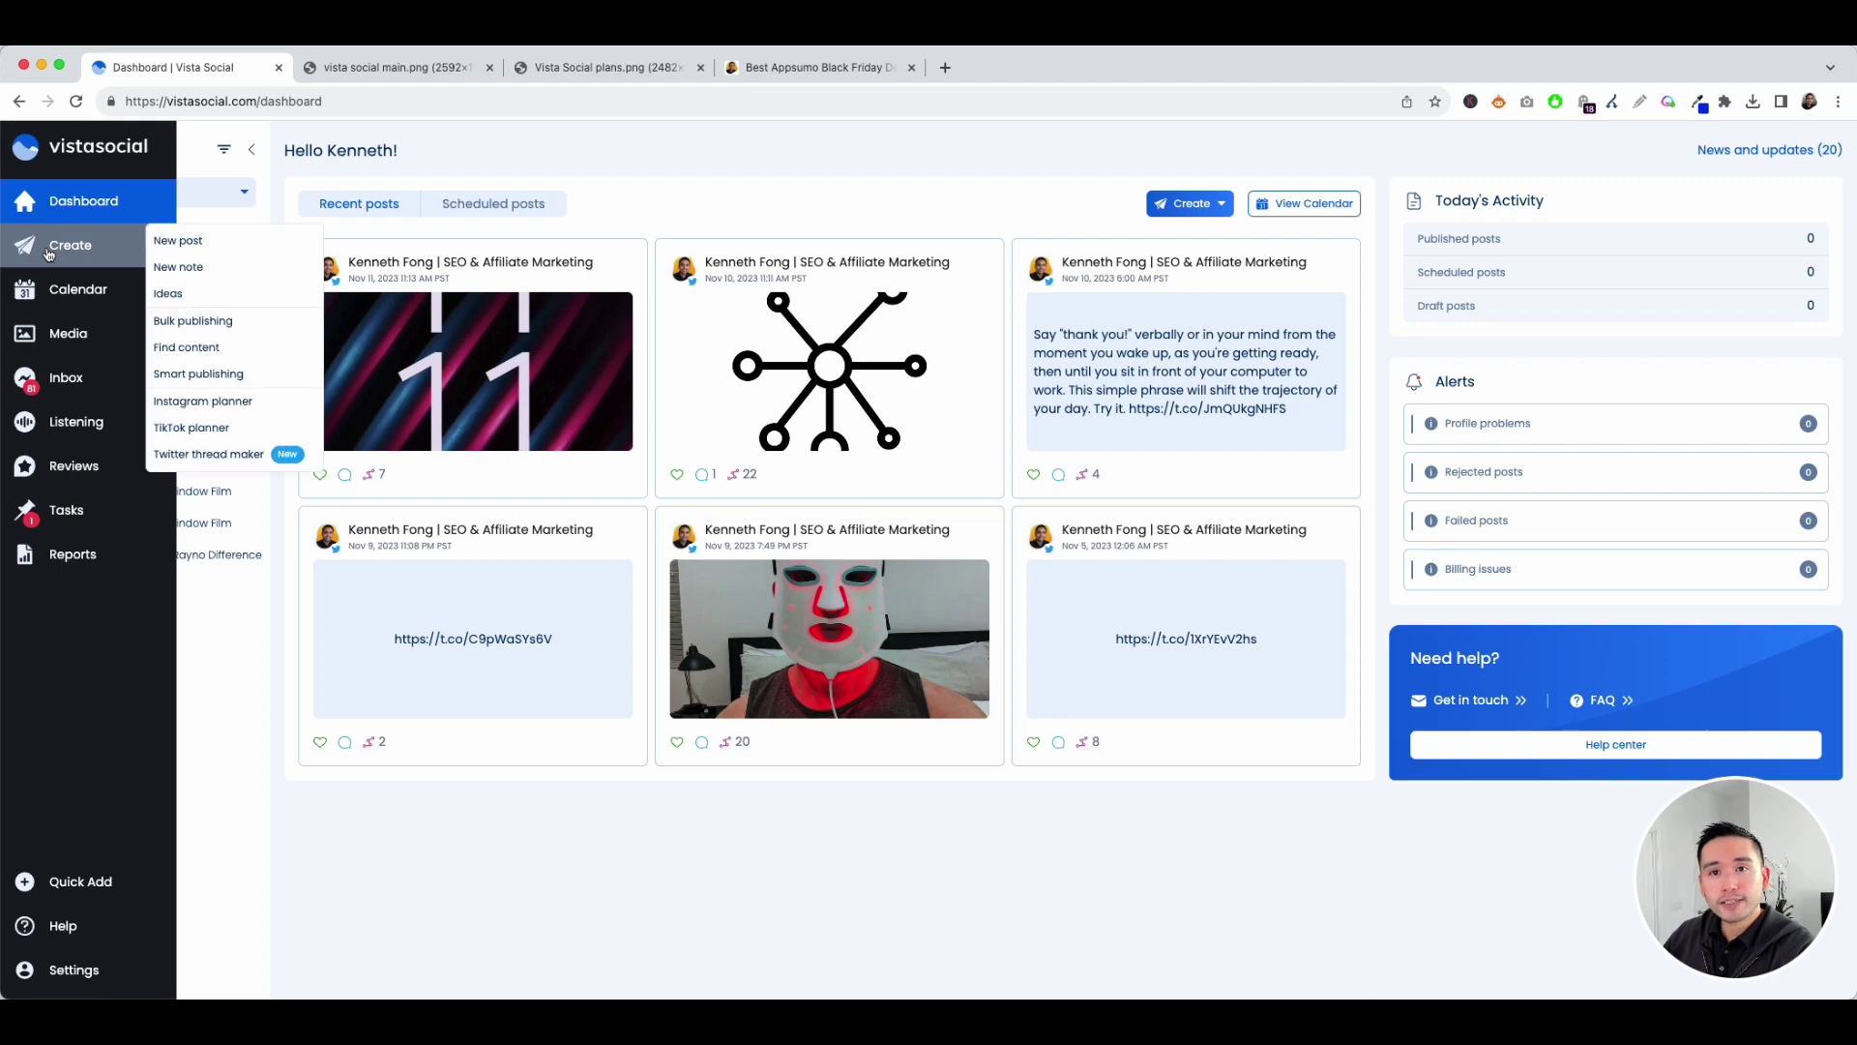
{"action": "left_click", "coordinate": [193, 242]}
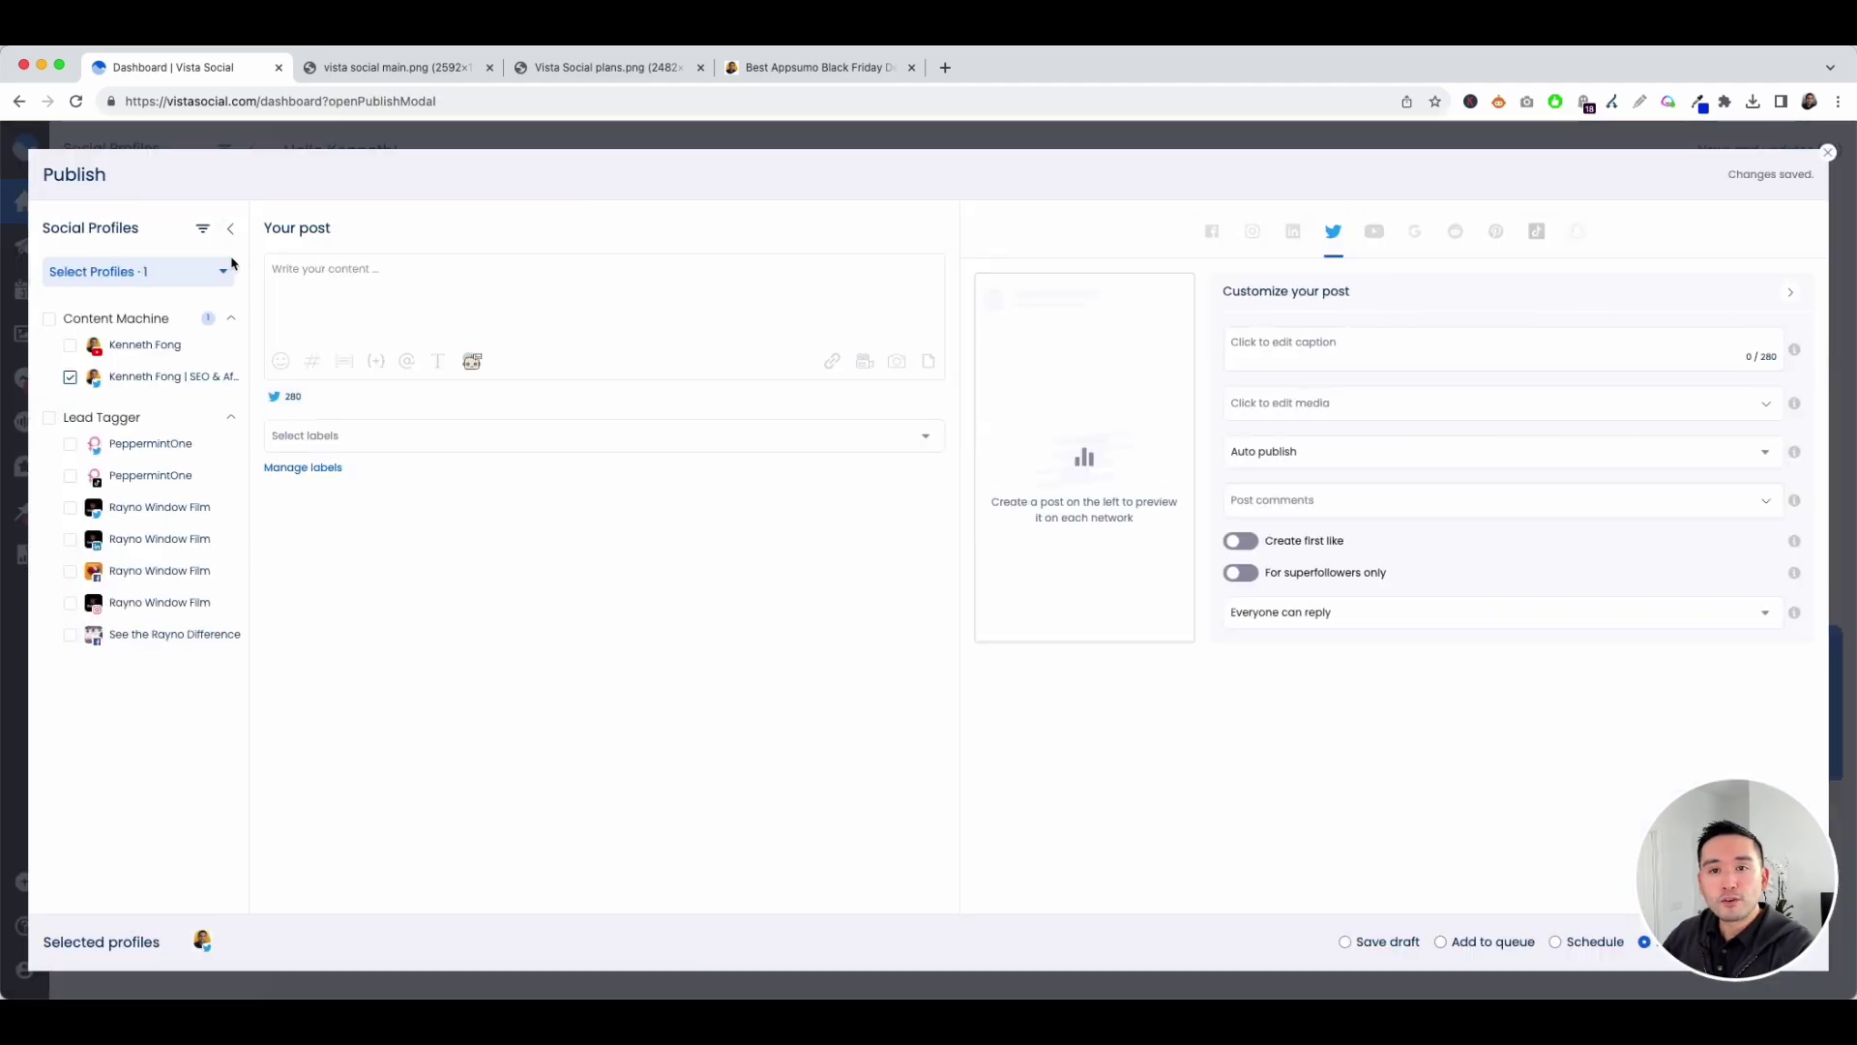
{"action": "left_click", "coordinate": [71, 377]}
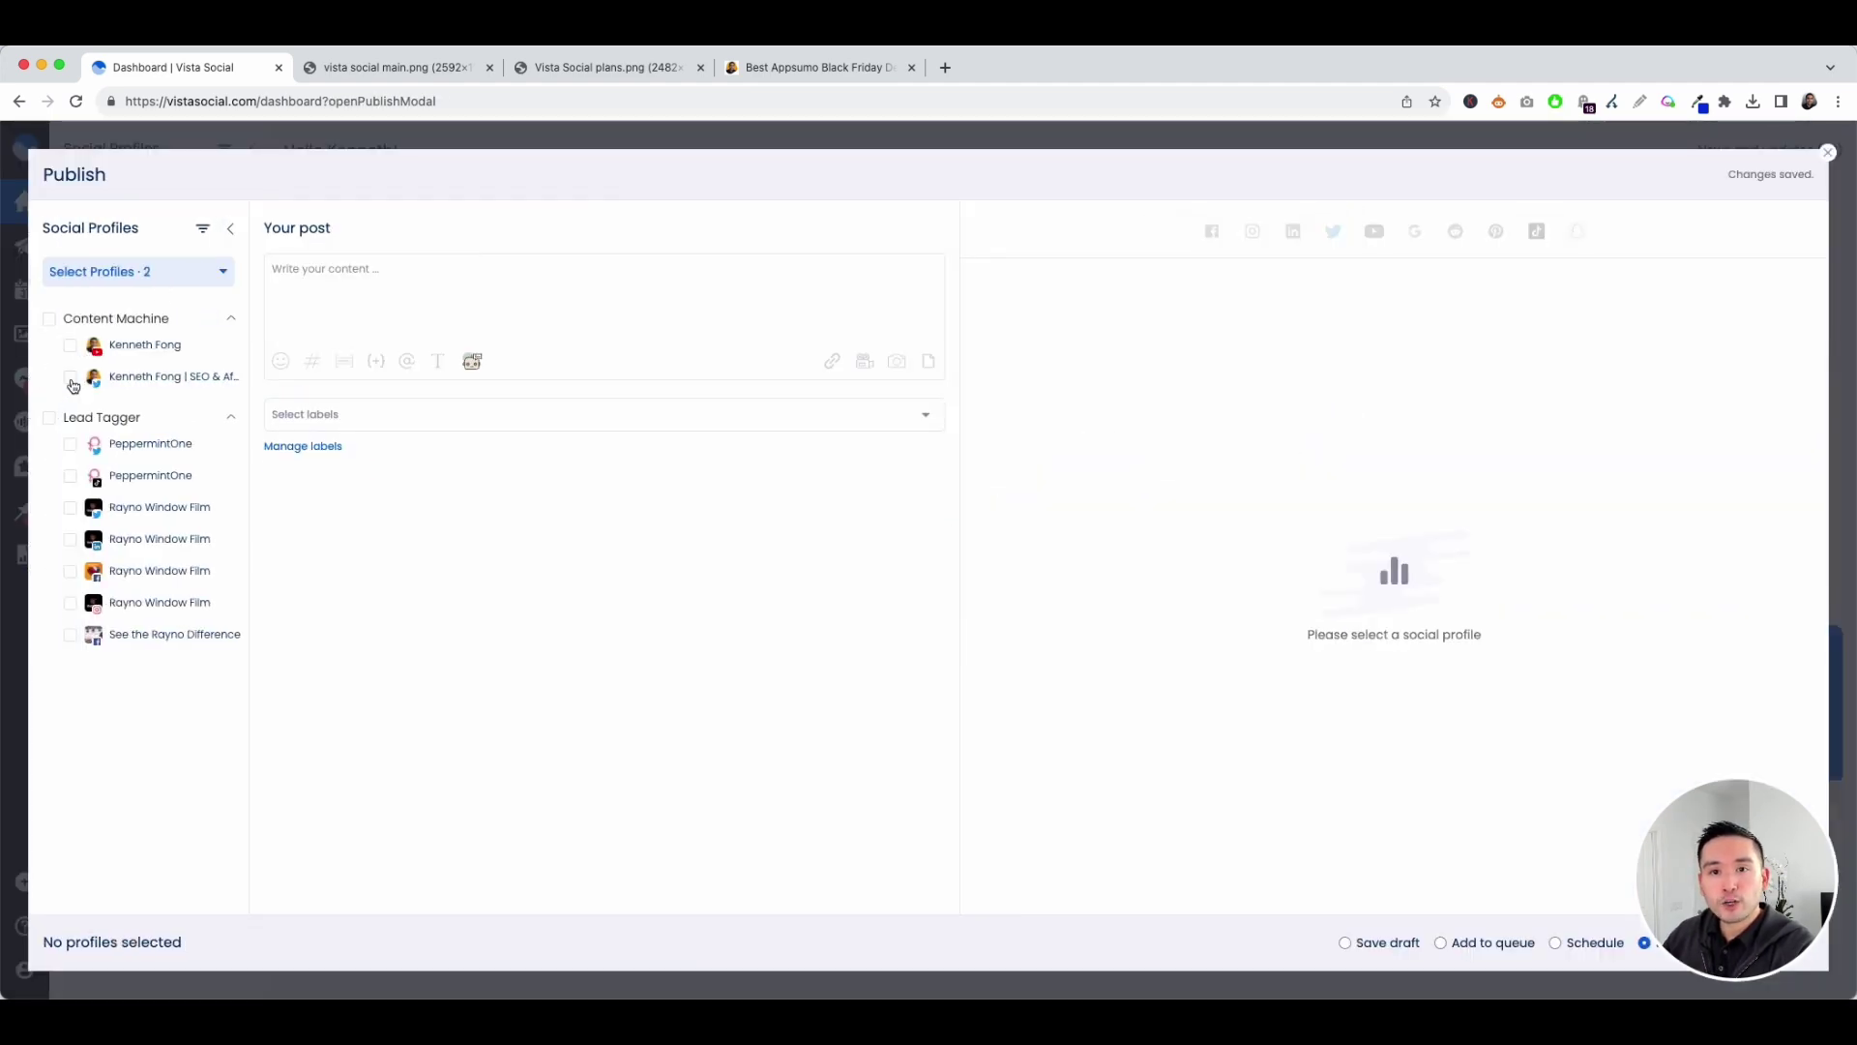
{"action": "left_click", "coordinate": [70, 378]}
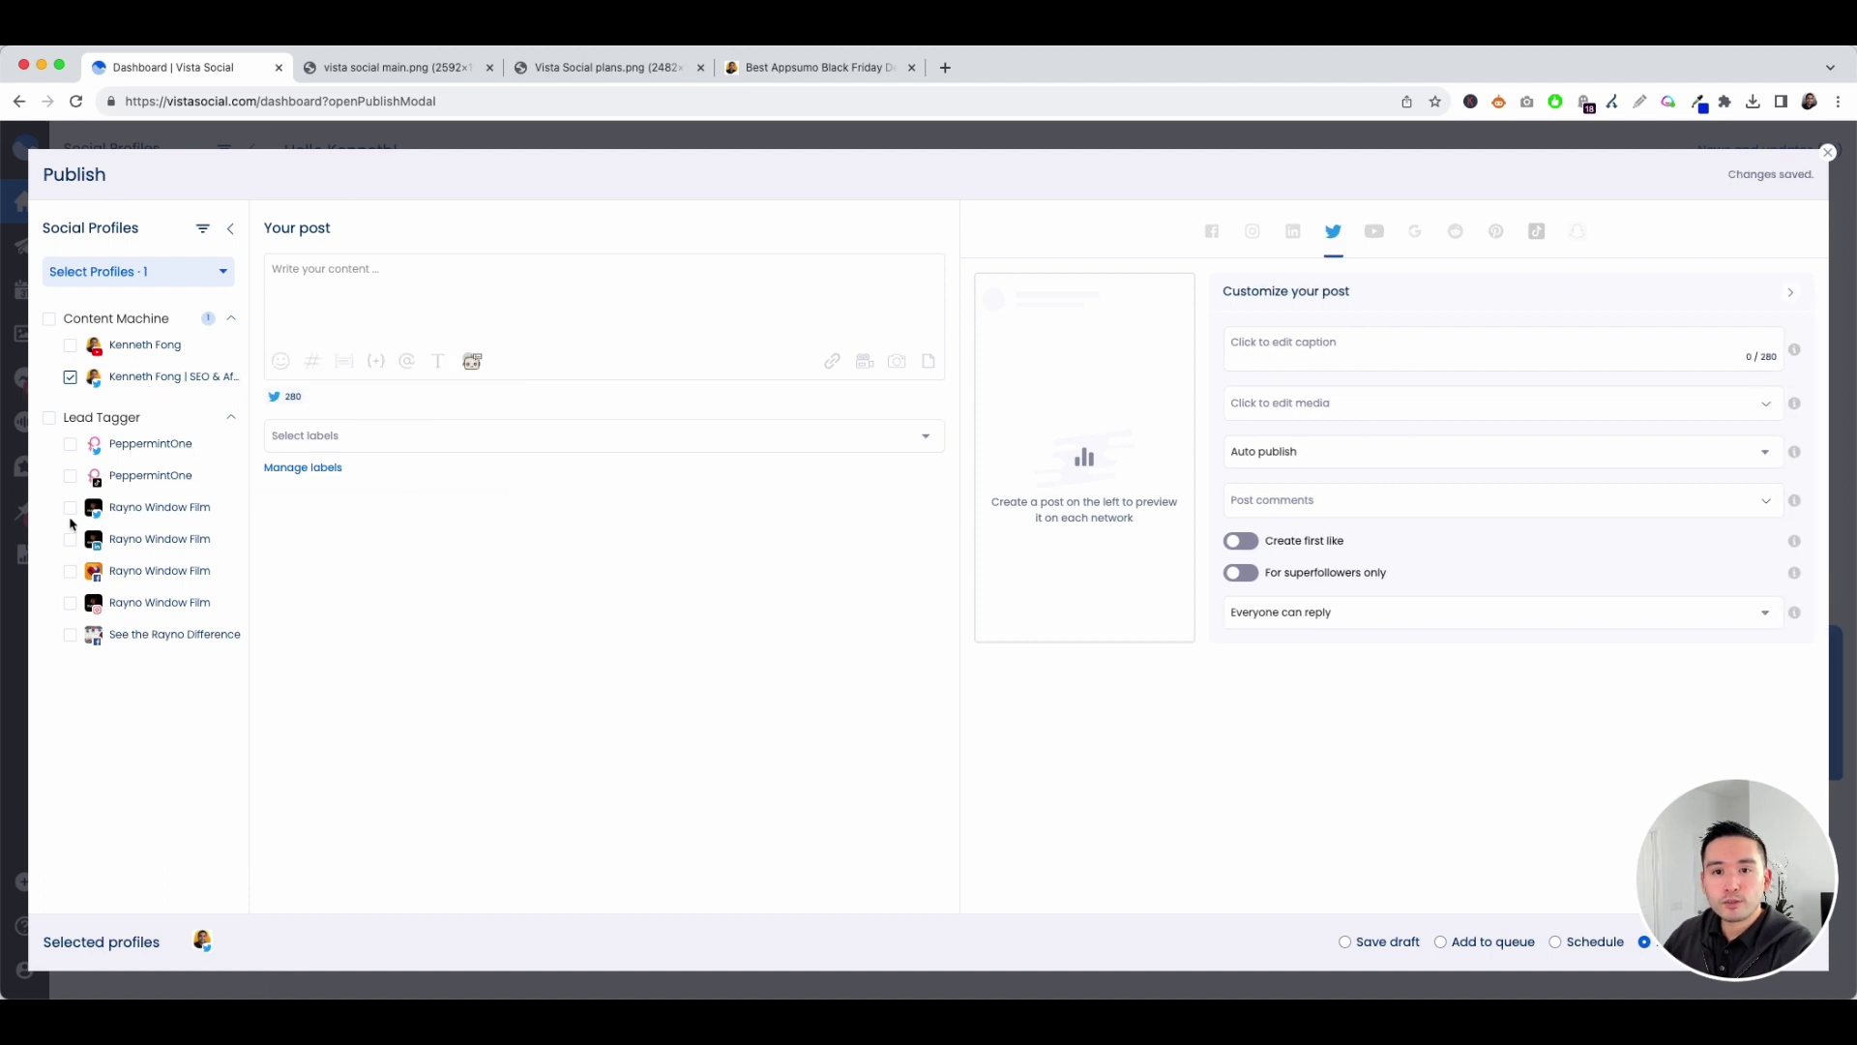
{"action": "left_click", "coordinate": [70, 571]}
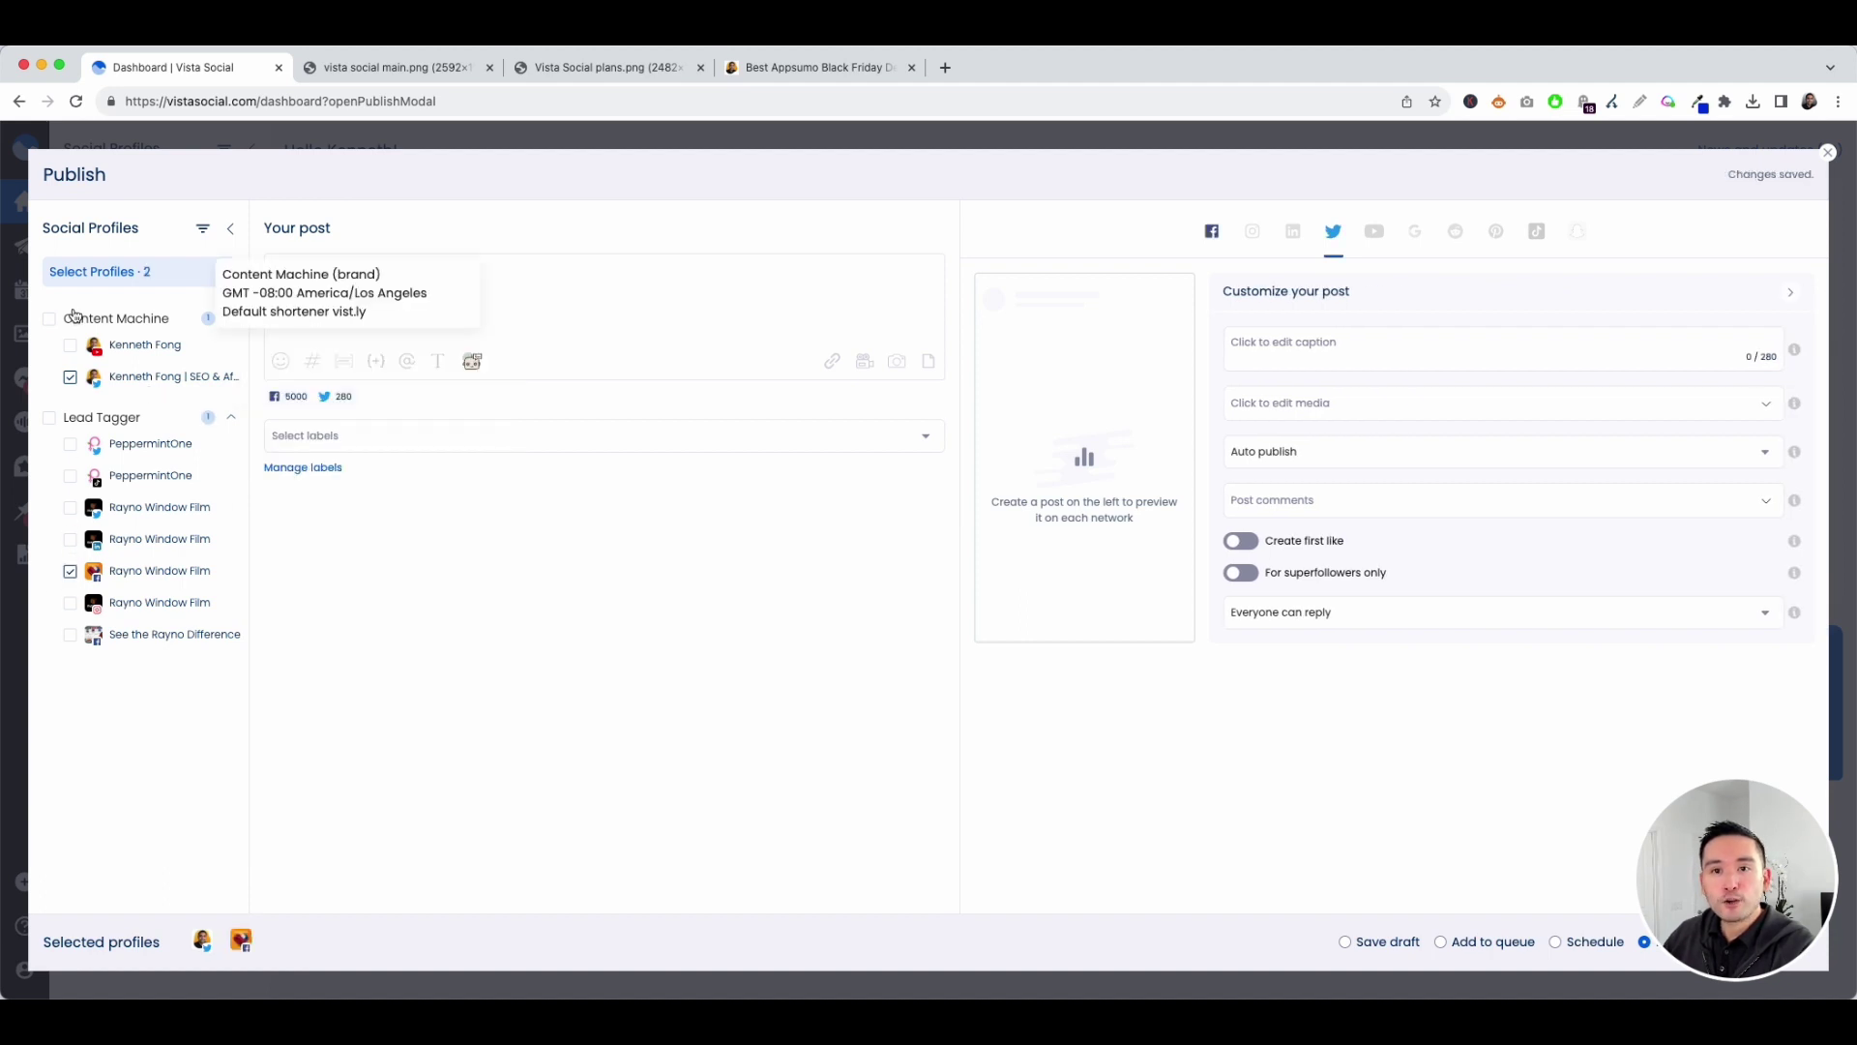
Step: Paste "Who's ready for Appsumo's Black Friday?" as the post text and add a smiling emoji
{"action": "left_click", "coordinate": [314, 279]}
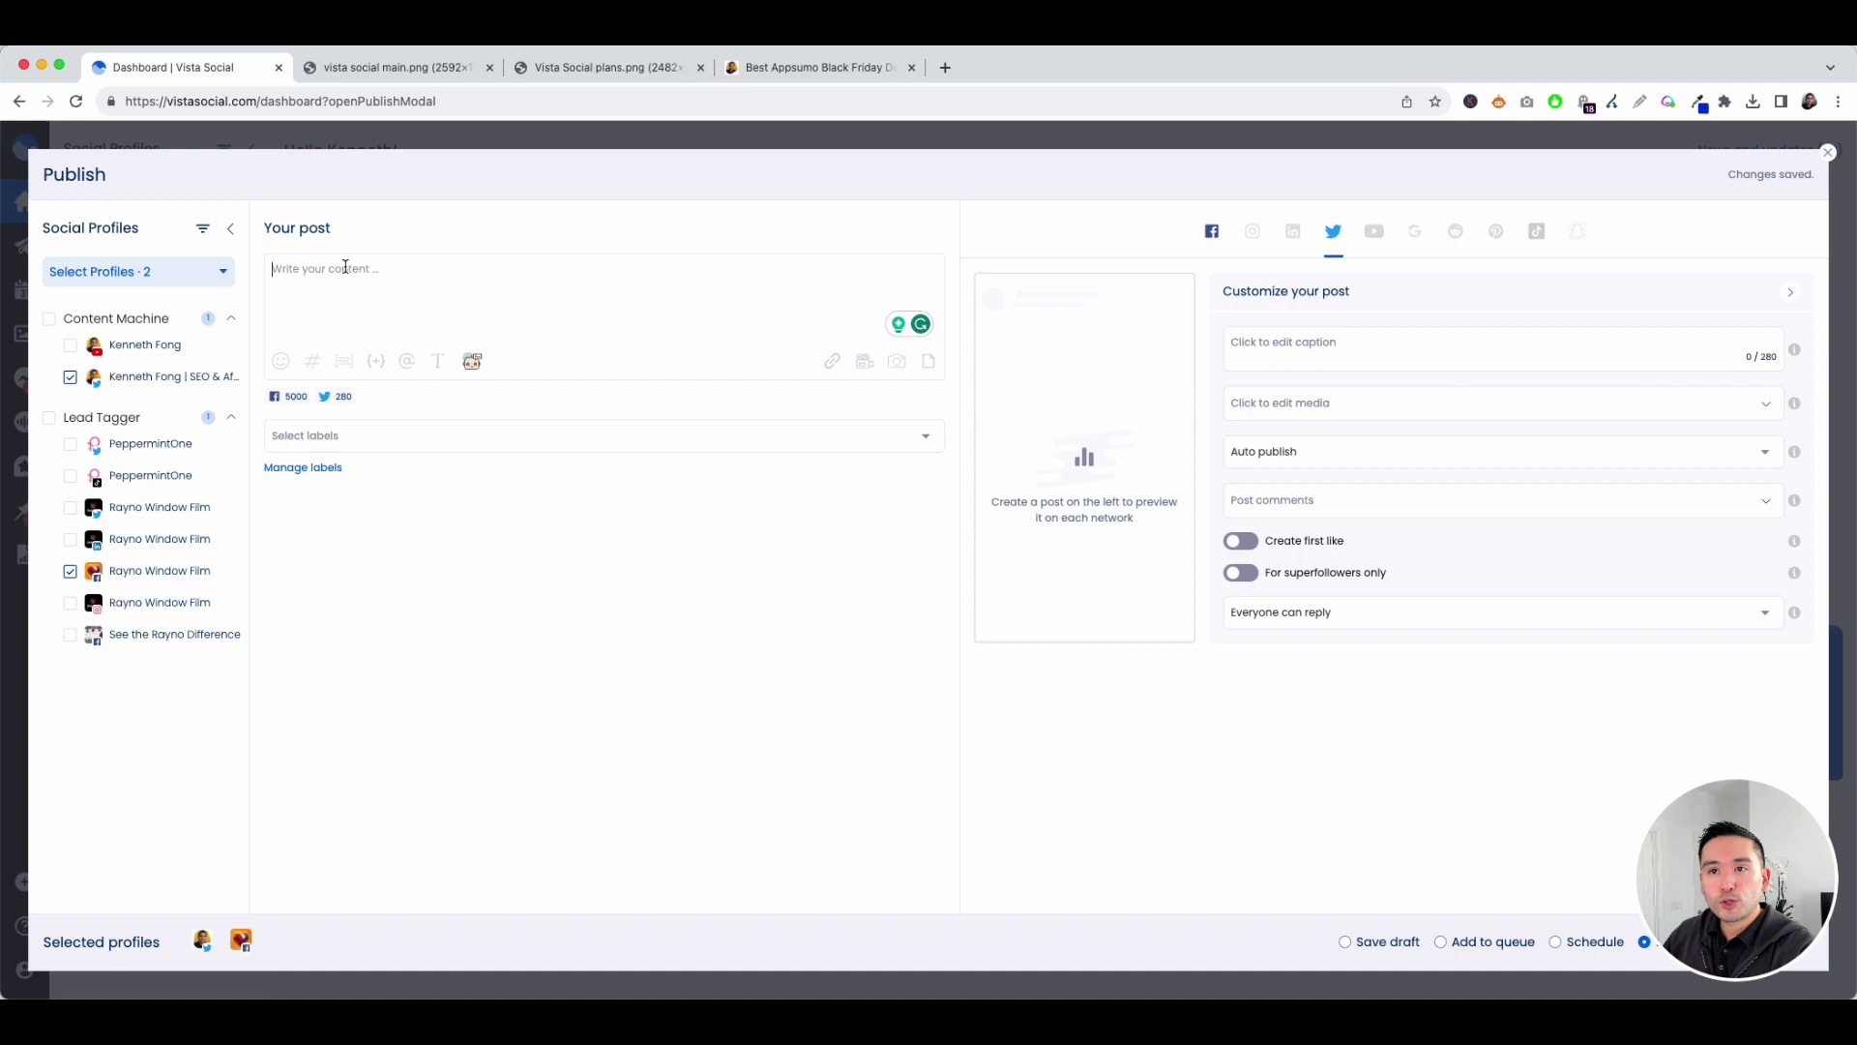
{"action": "type", "text": "Who's ready for Appsumo's Black Friday?"}
{"action": "left_click", "coordinate": [281, 361]}
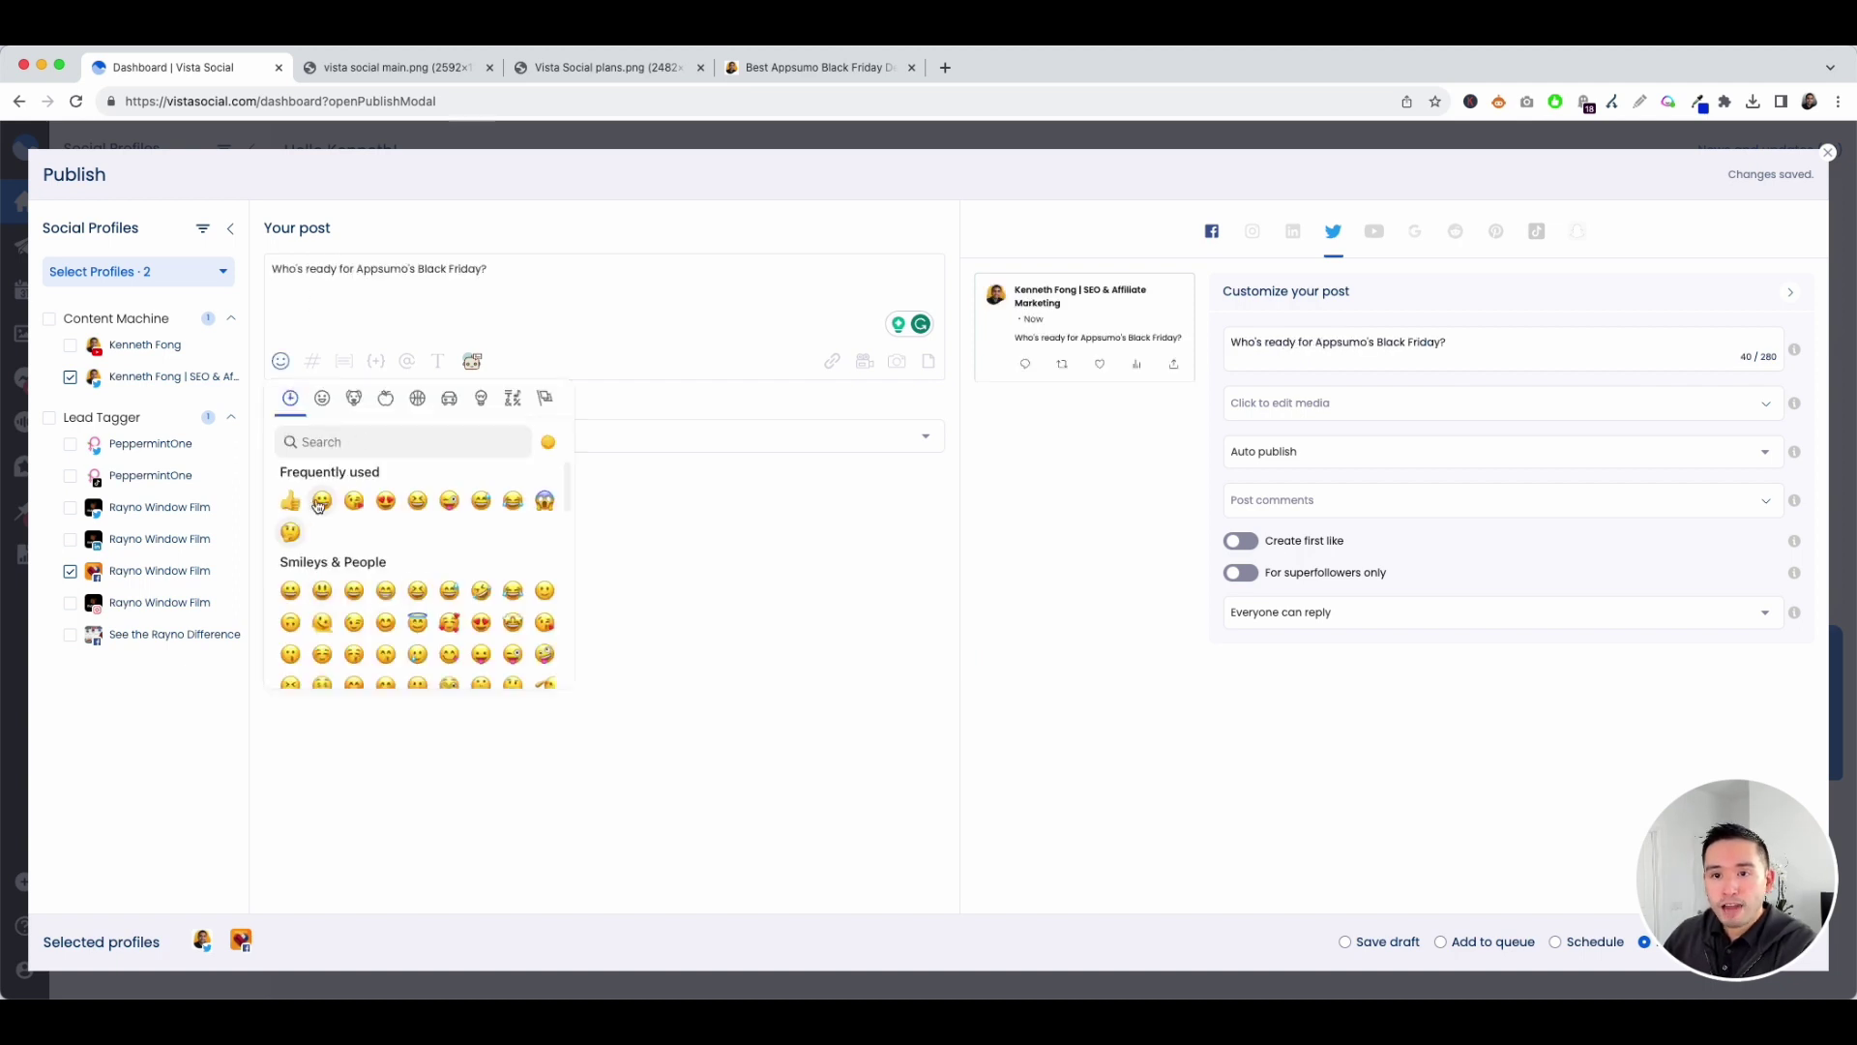
{"action": "left_click", "coordinate": [318, 501]}
{"action": "left_click", "coordinate": [369, 311]}
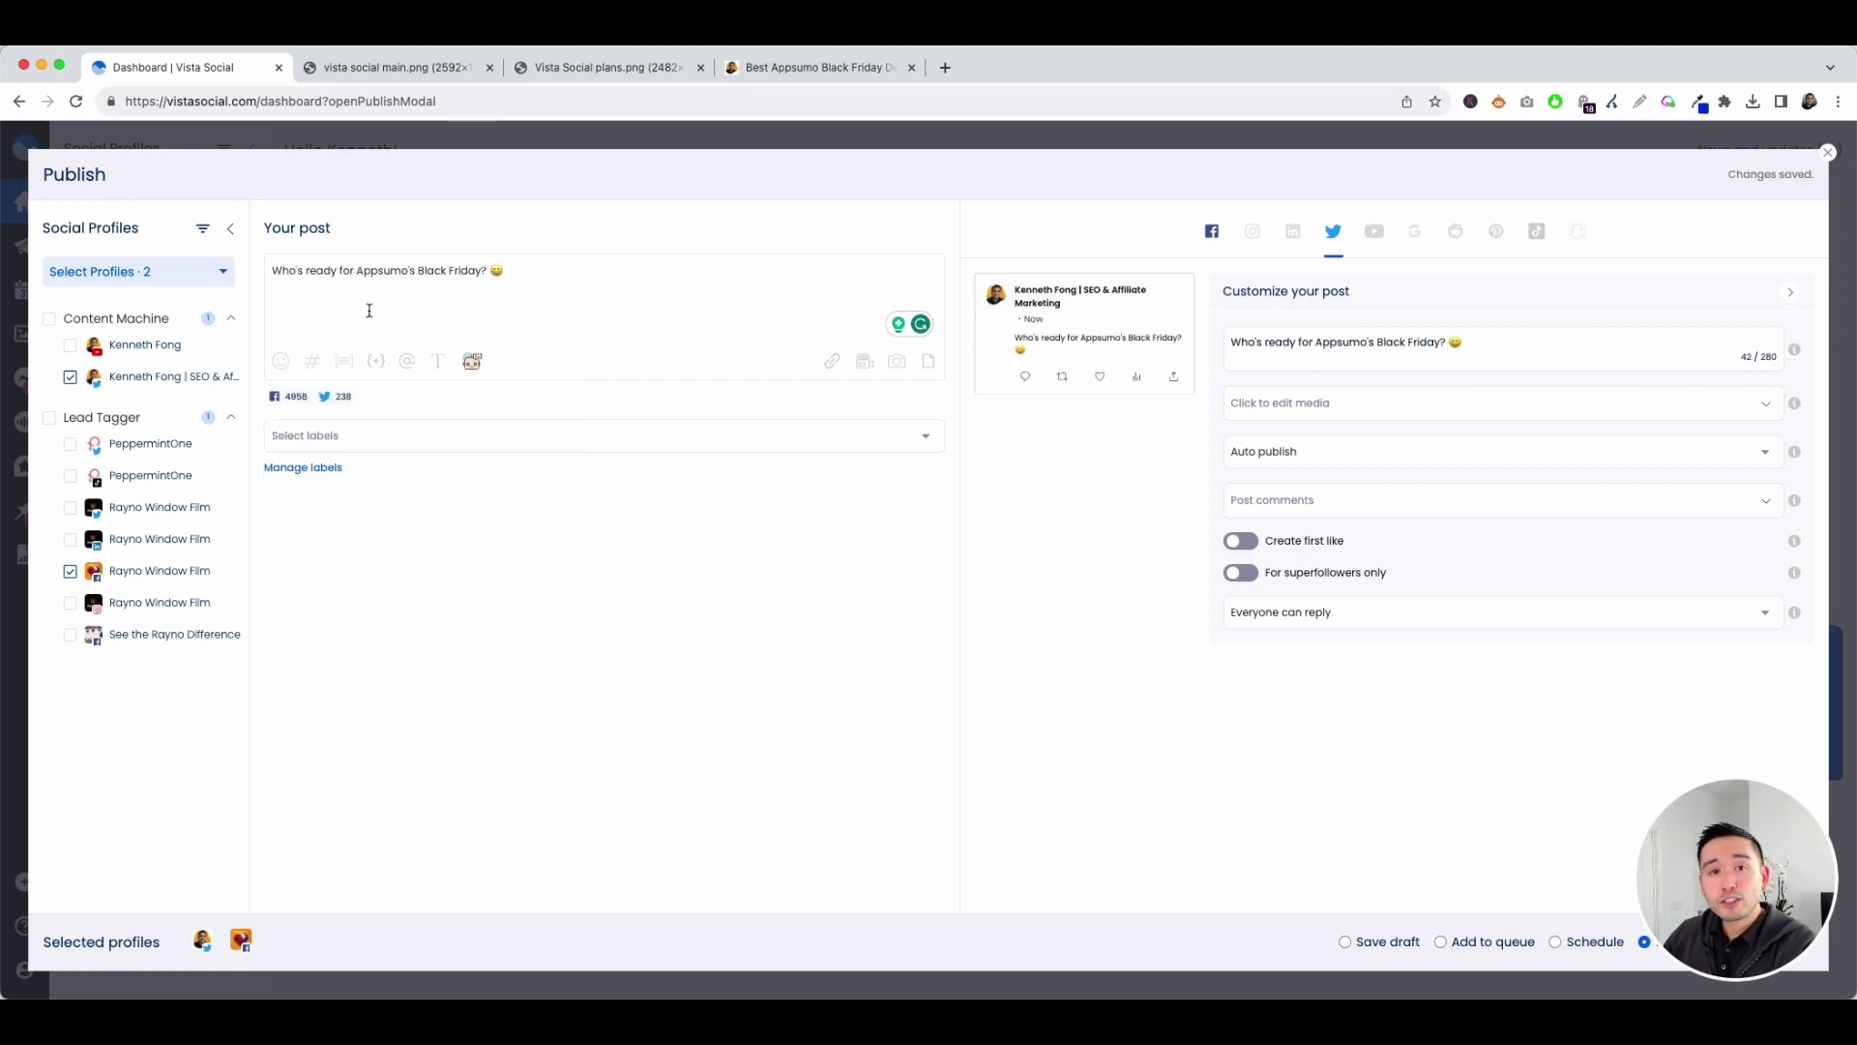
Step: Insert the saved Black Friday hashtags #blackfriday #blackfriday2023 #appsumo, then browse saved captions
{"action": "left_click", "coordinate": [313, 363]}
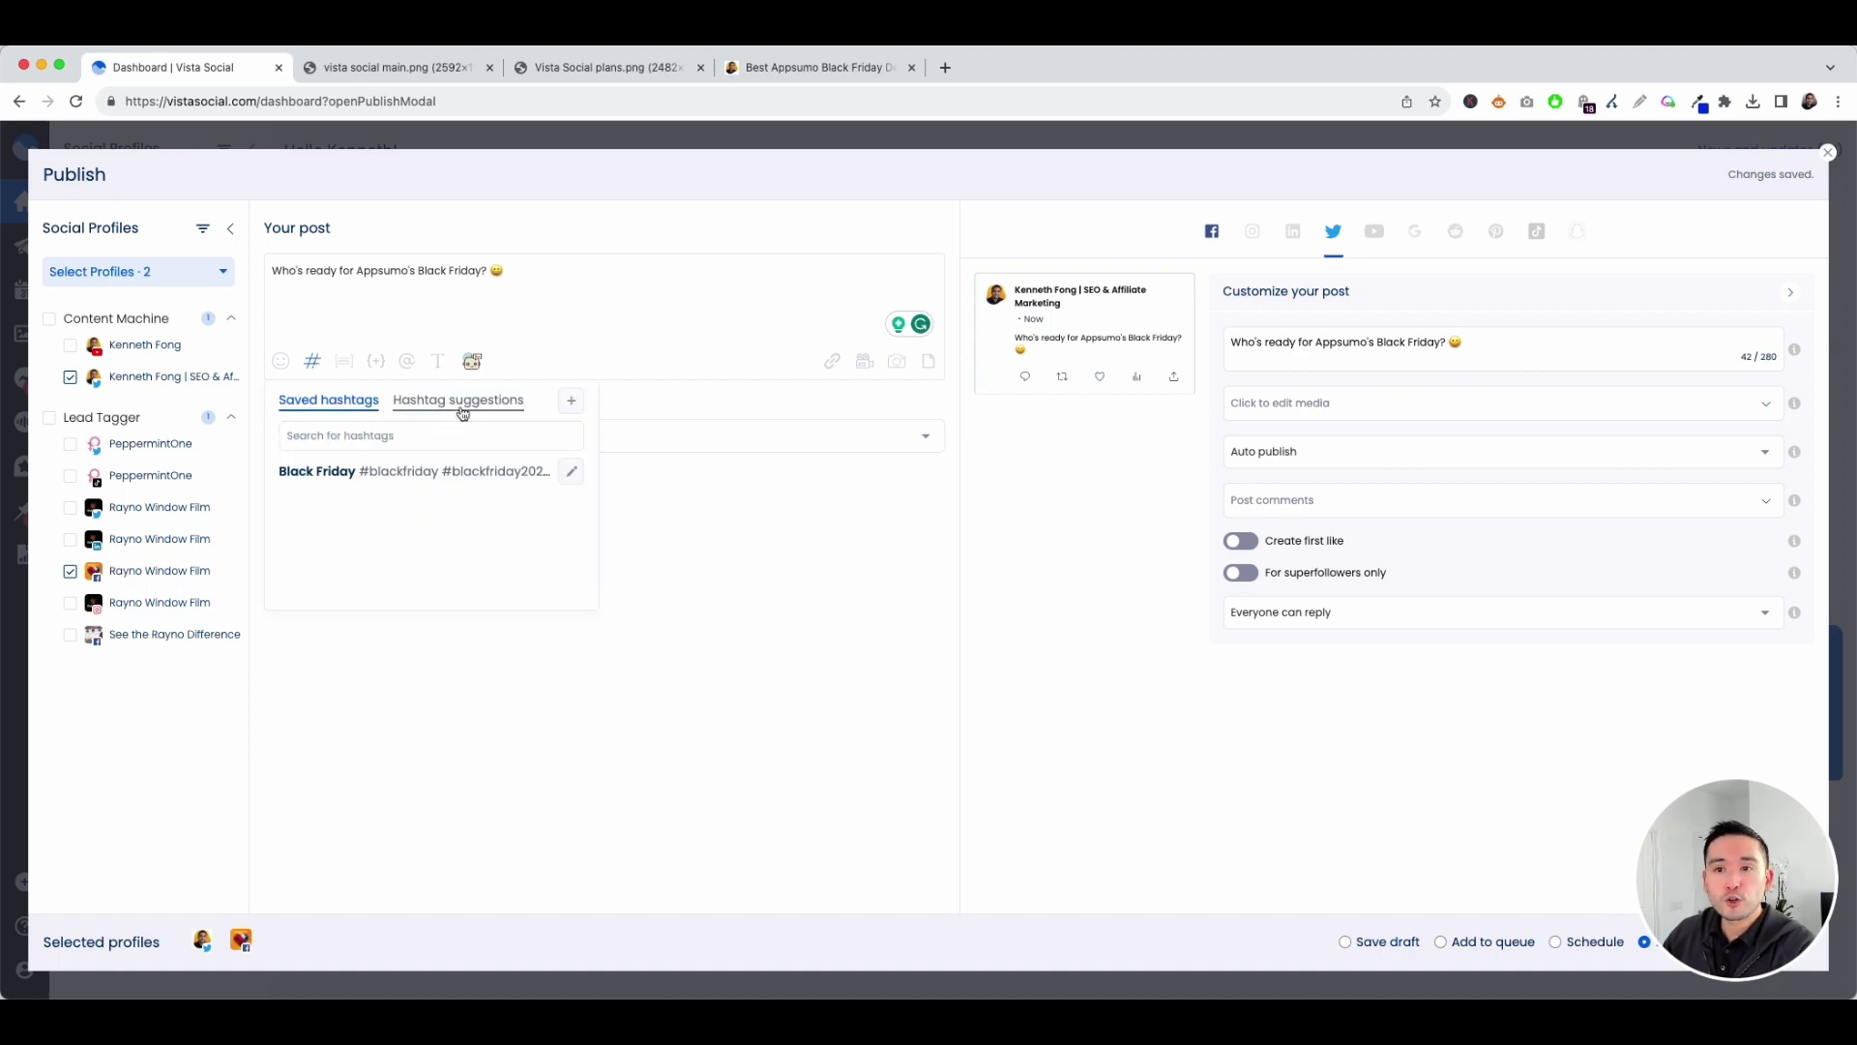
{"action": "left_click", "coordinate": [333, 480]}
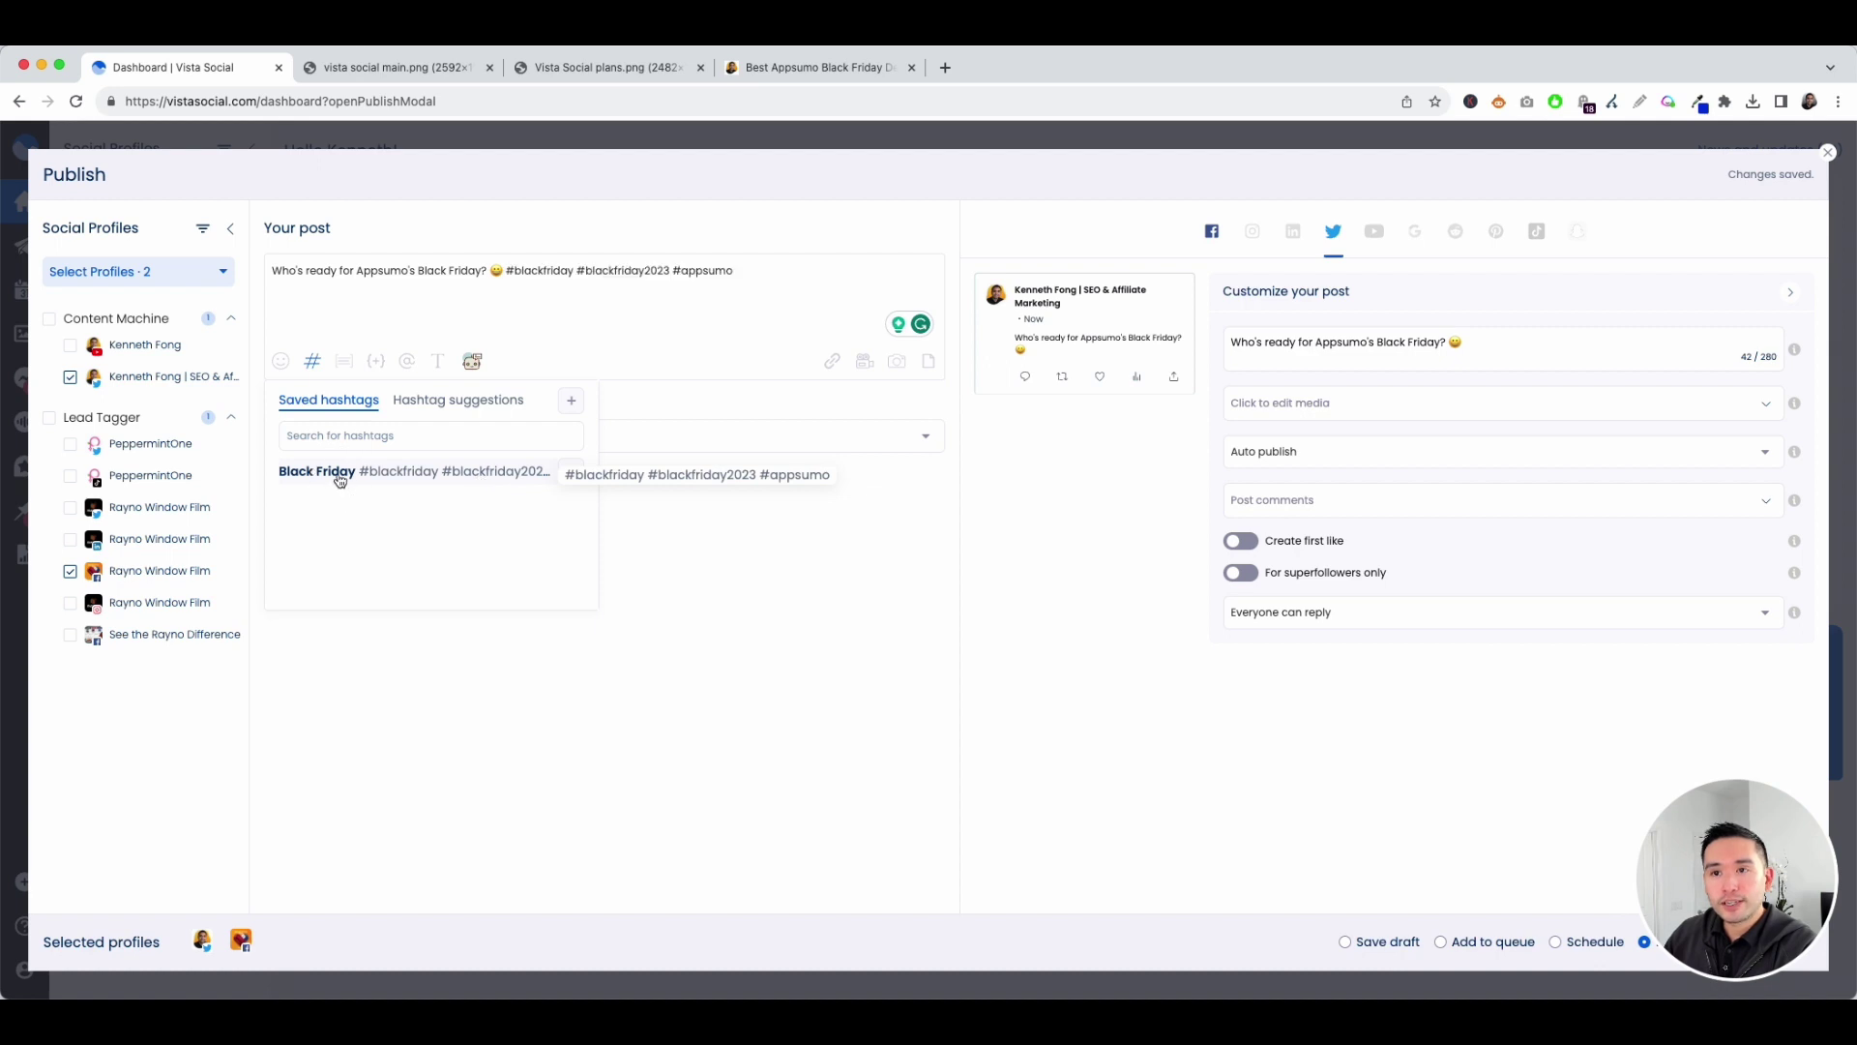
{"action": "left_click_drag", "start_coordinate": [507, 270], "coordinate": [744, 271]}
{"action": "left_click", "coordinate": [741, 288]}
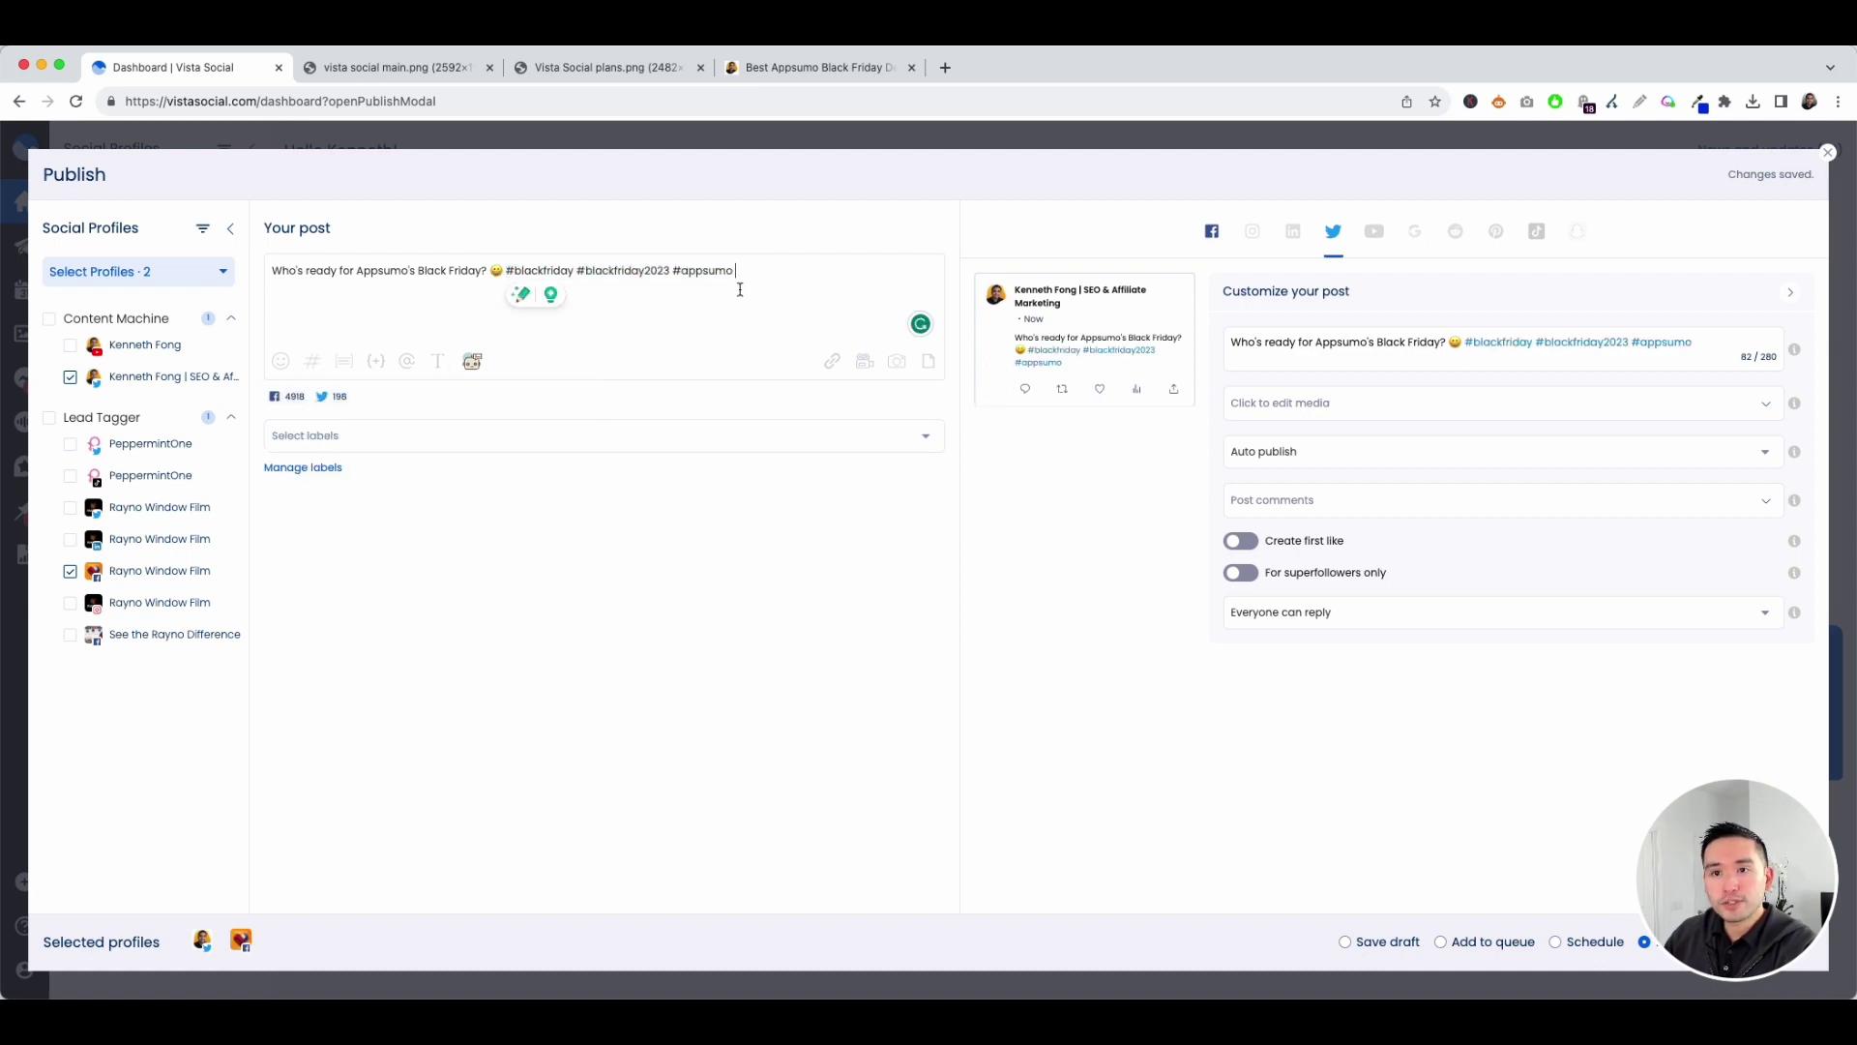
{"action": "left_click", "coordinate": [344, 361]}
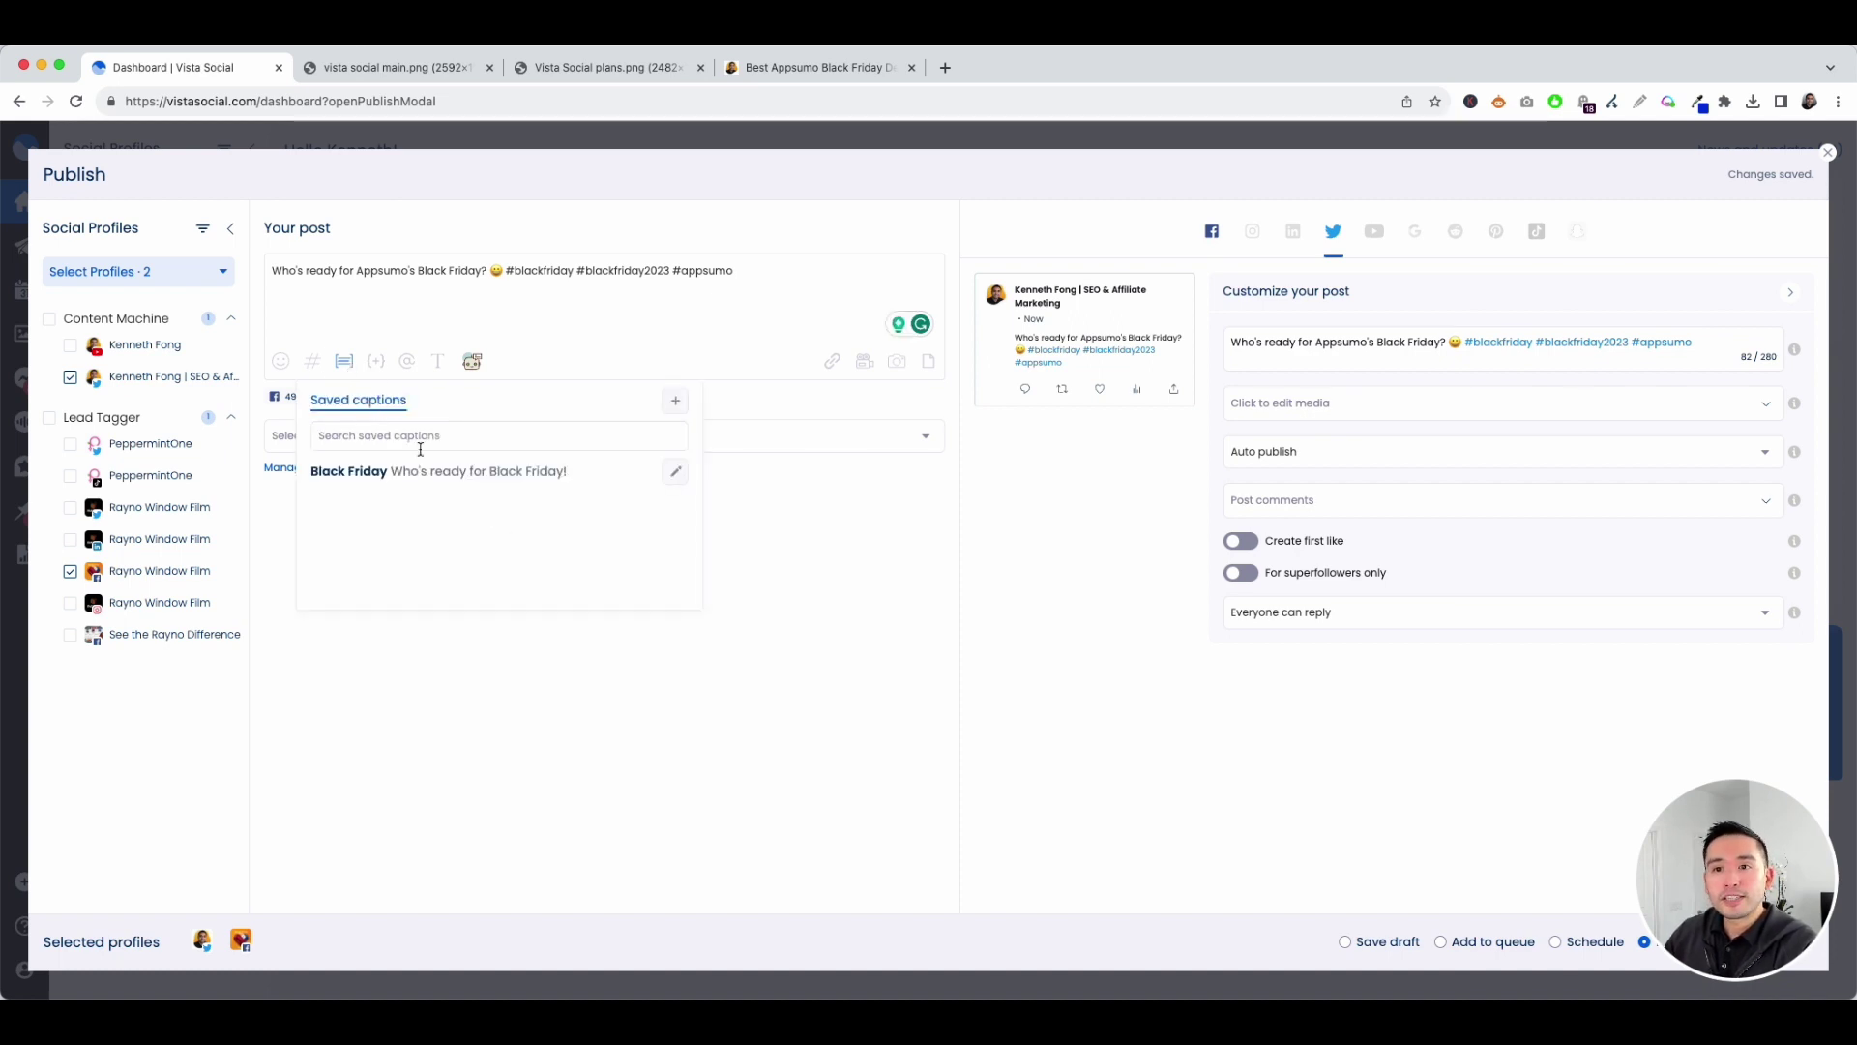
{"action": "left_click", "coordinate": [314, 363]}
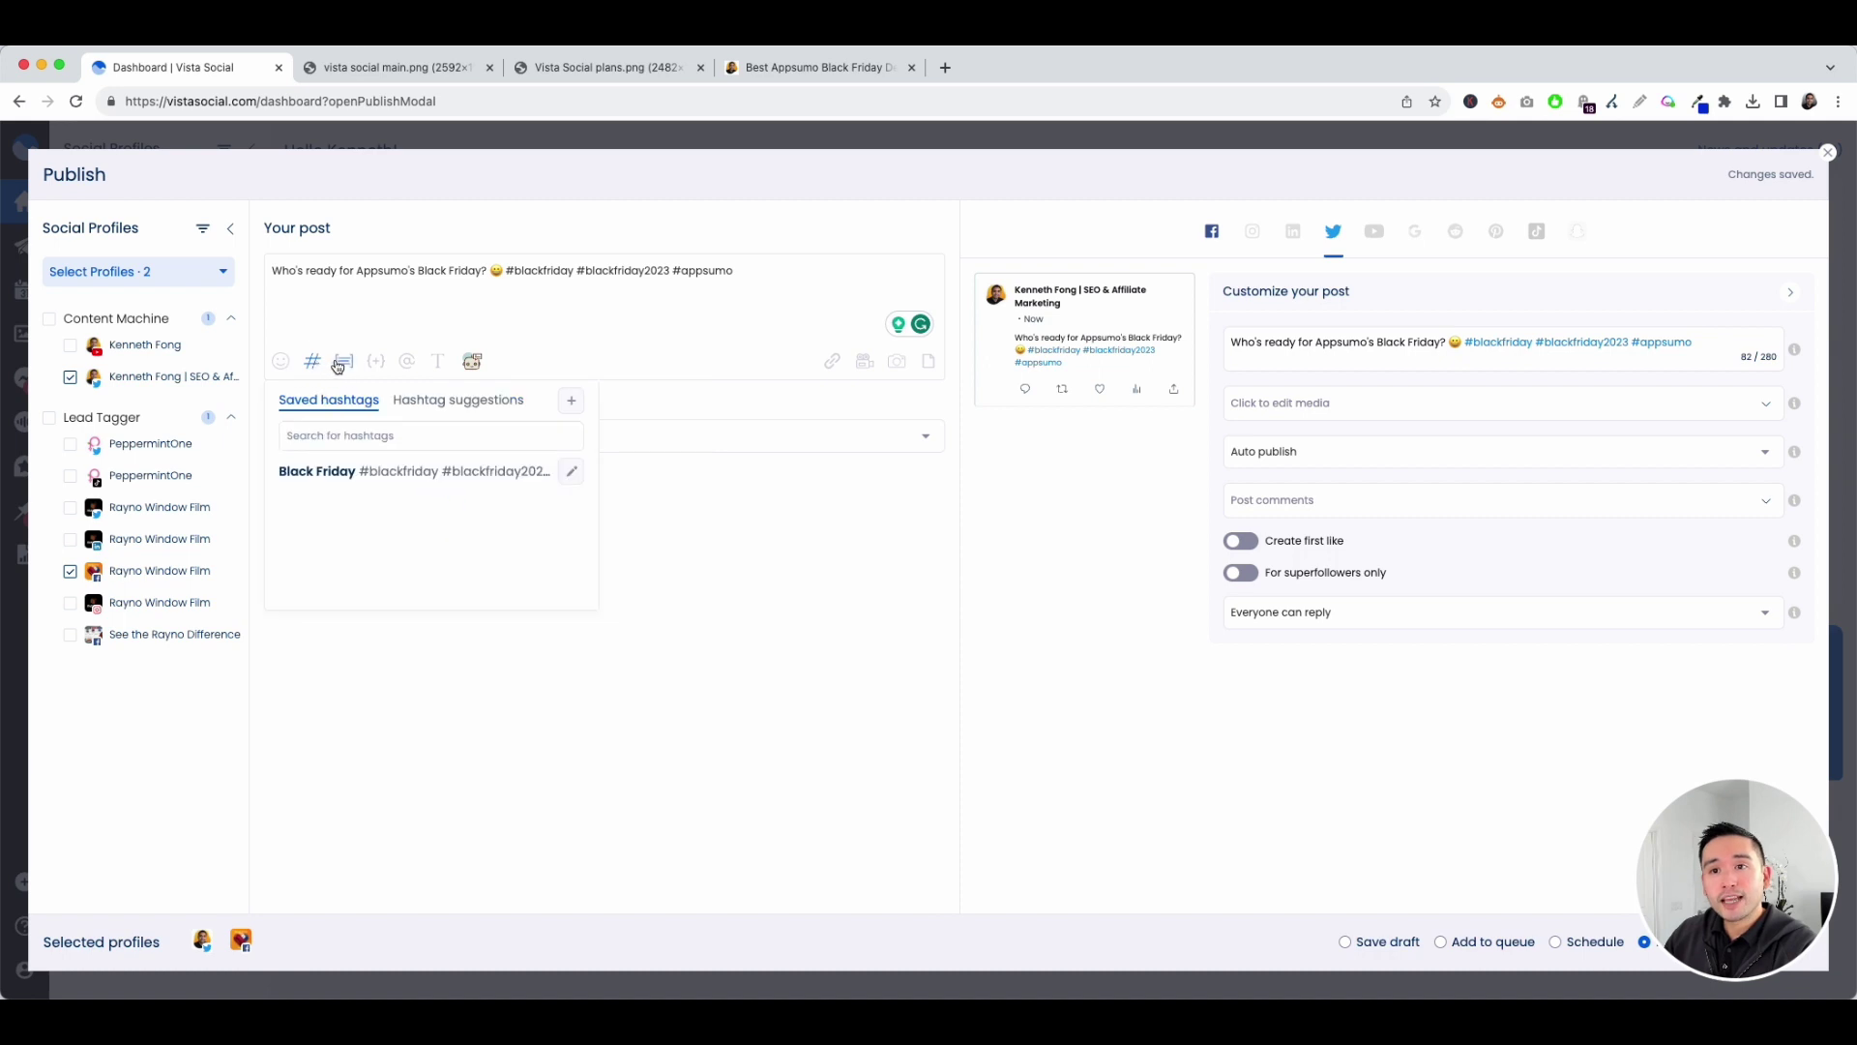
{"action": "left_click", "coordinate": [344, 361]}
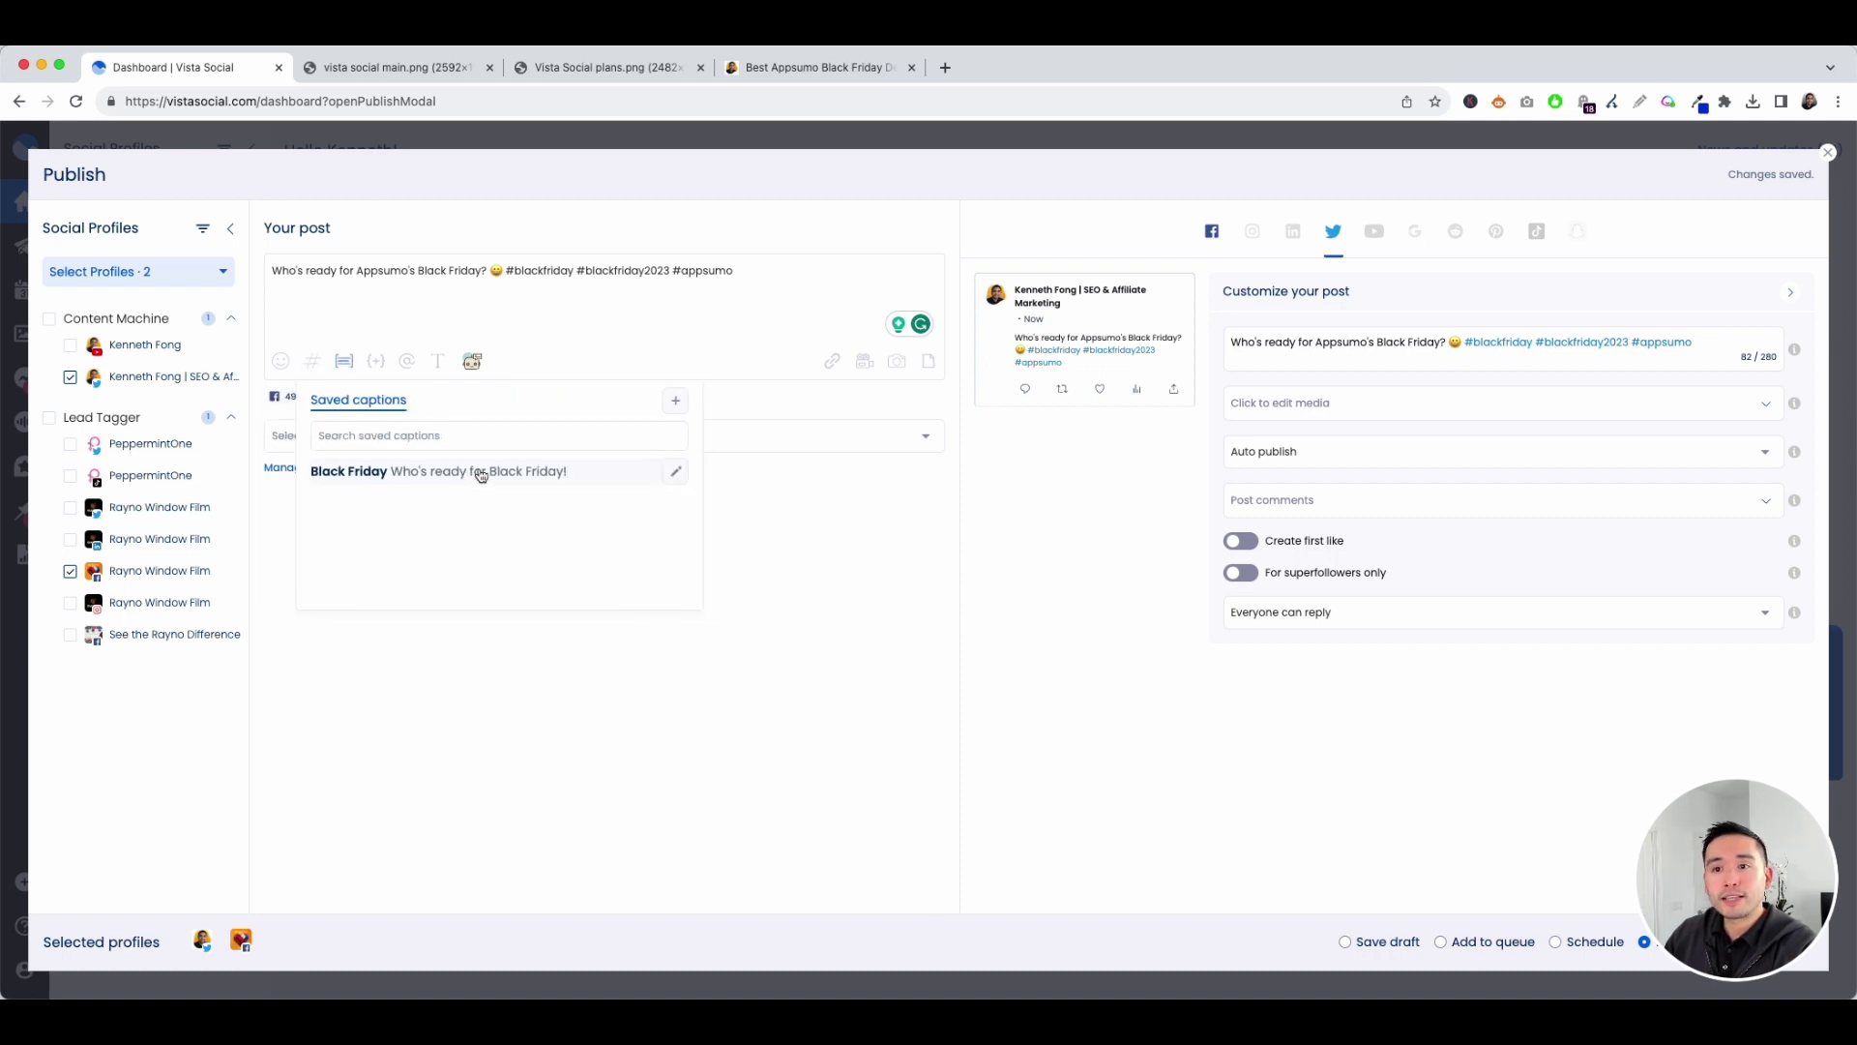
Step: Try and undo the saved Black Friday caption, then insert the {{people}} custom field
{"action": "left_click", "coordinate": [482, 471]}
{"action": "key", "text": "ctrl+z"}
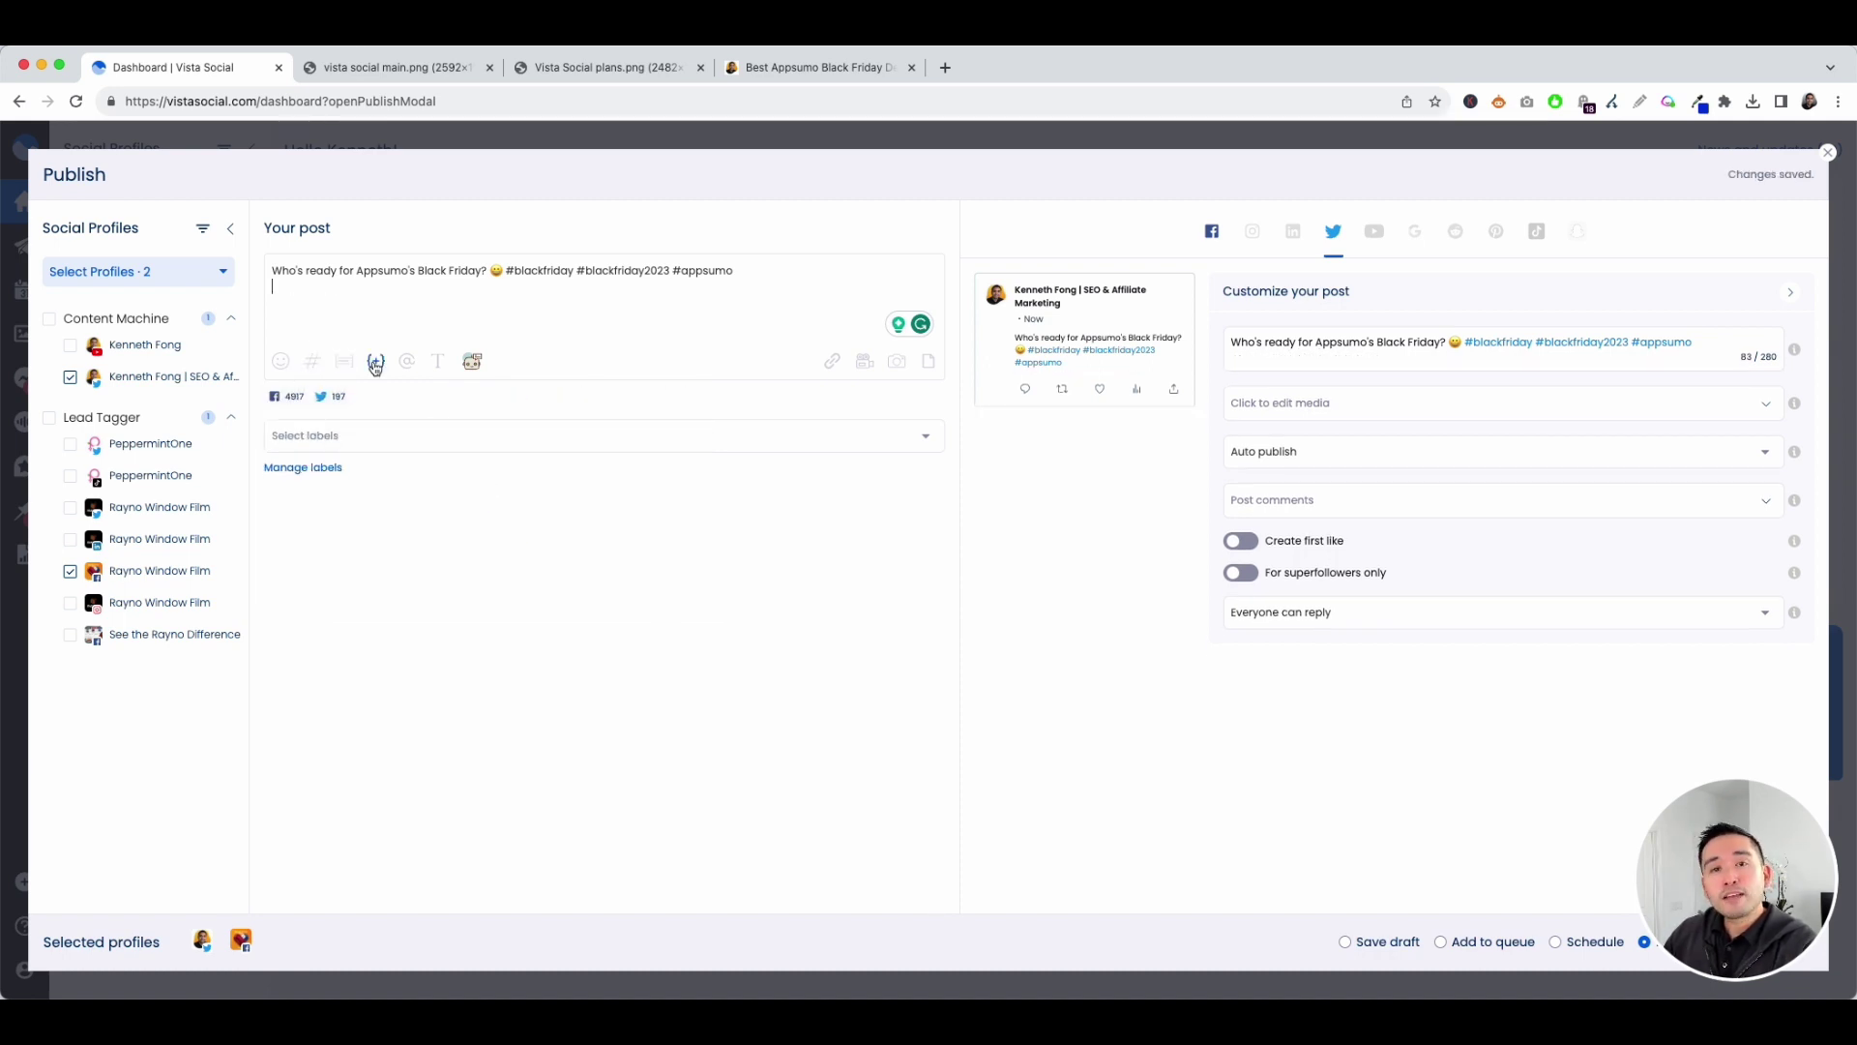
{"action": "left_click", "coordinate": [376, 363]}
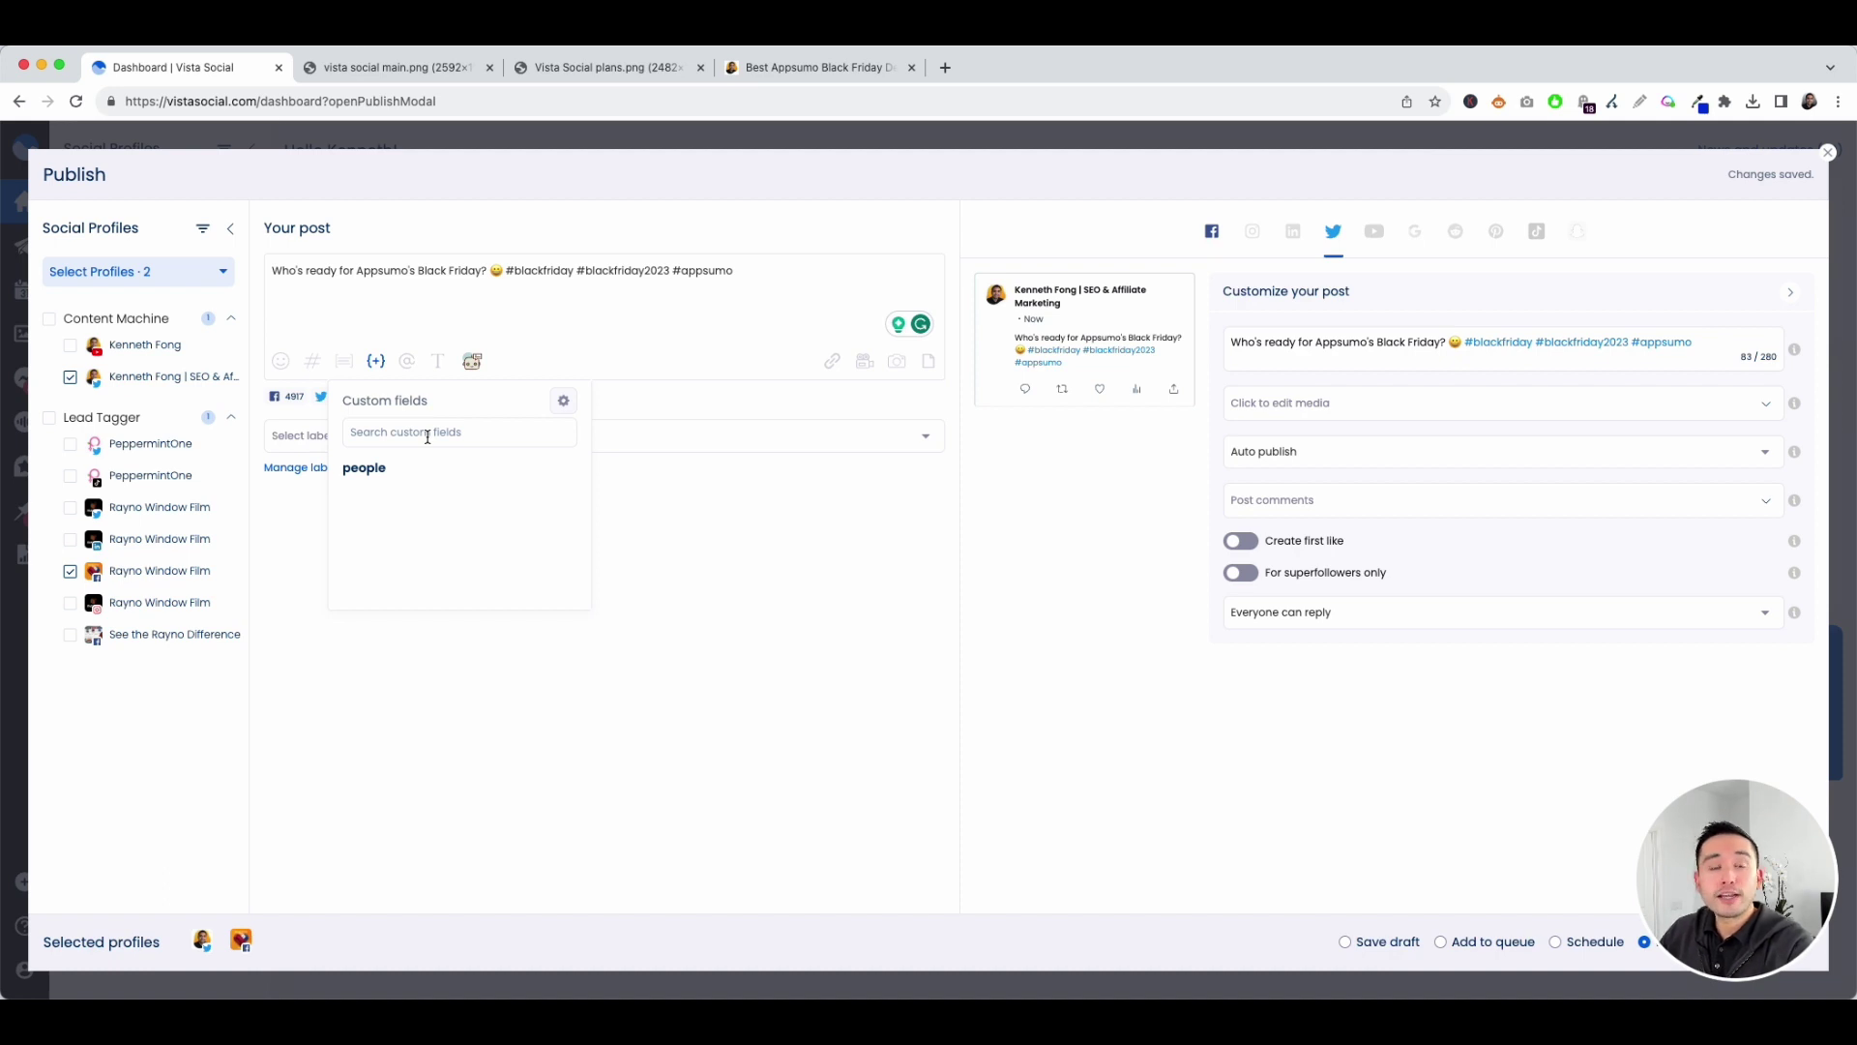
{"action": "left_click", "coordinate": [385, 467]}
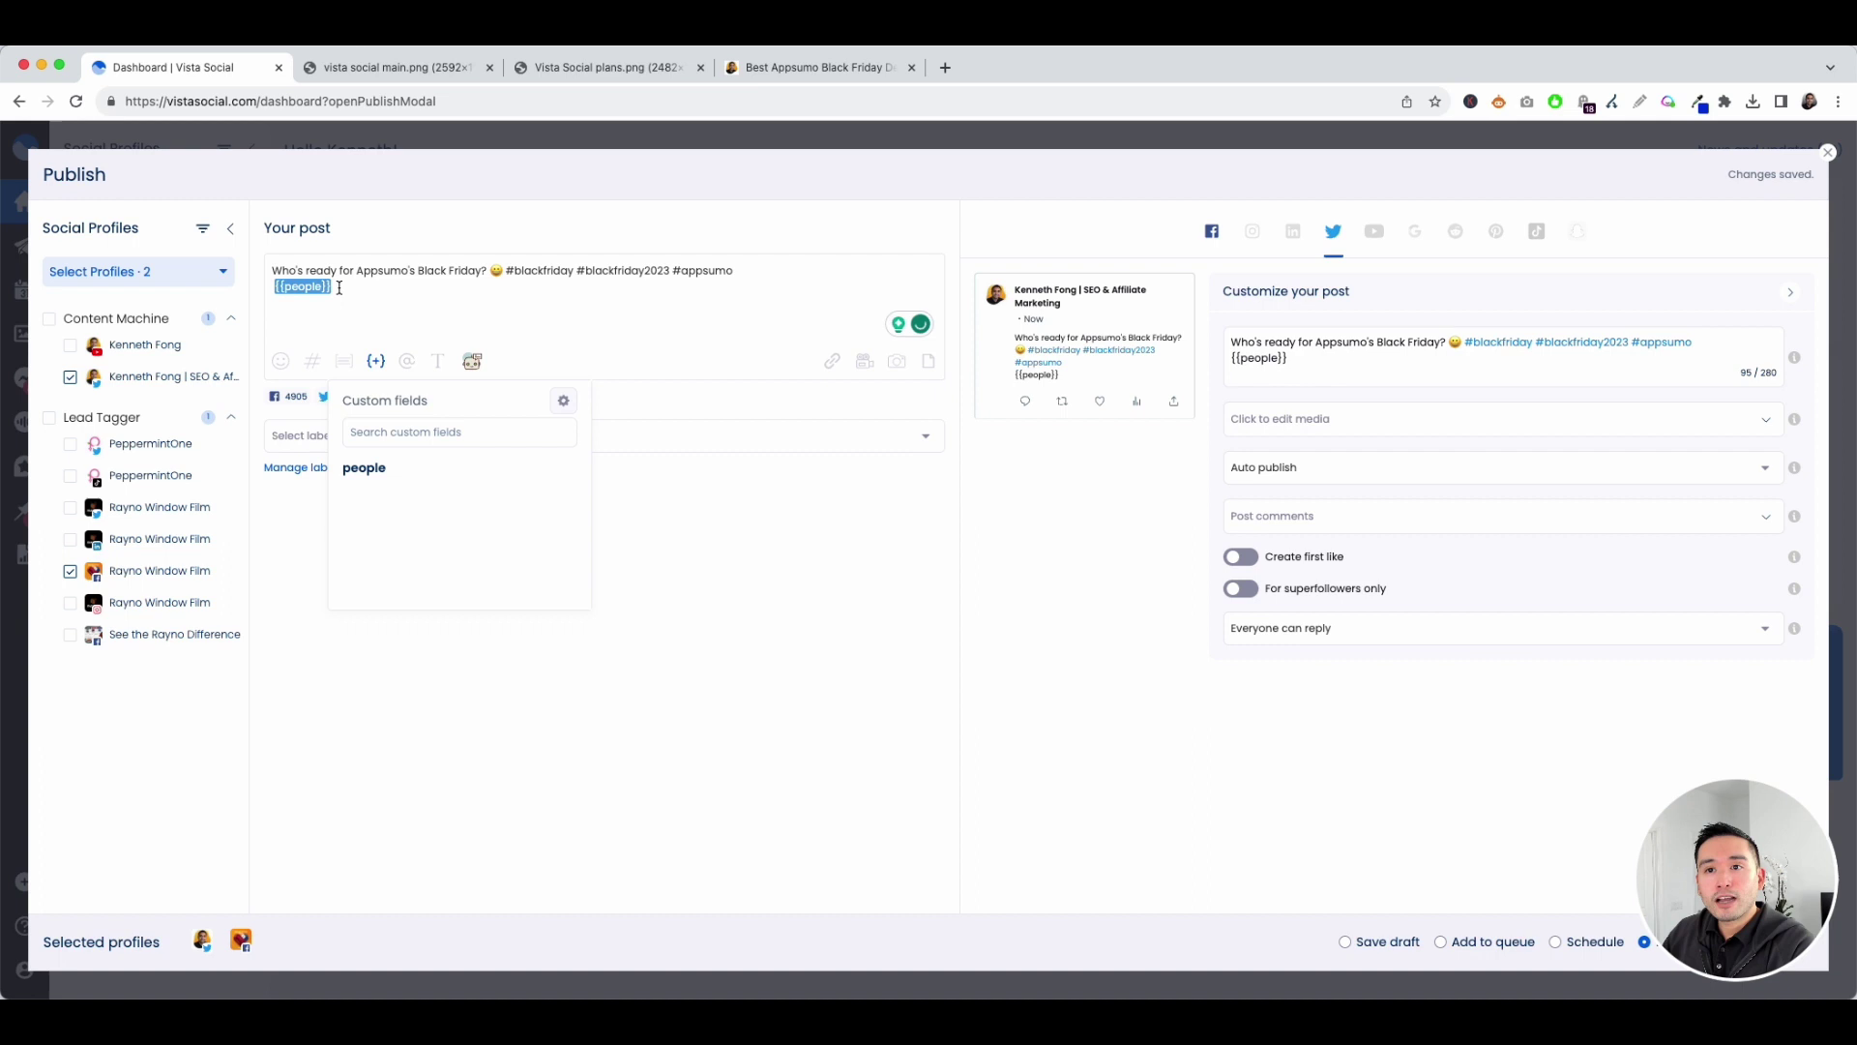
{"action": "left_click", "coordinate": [268, 287]}
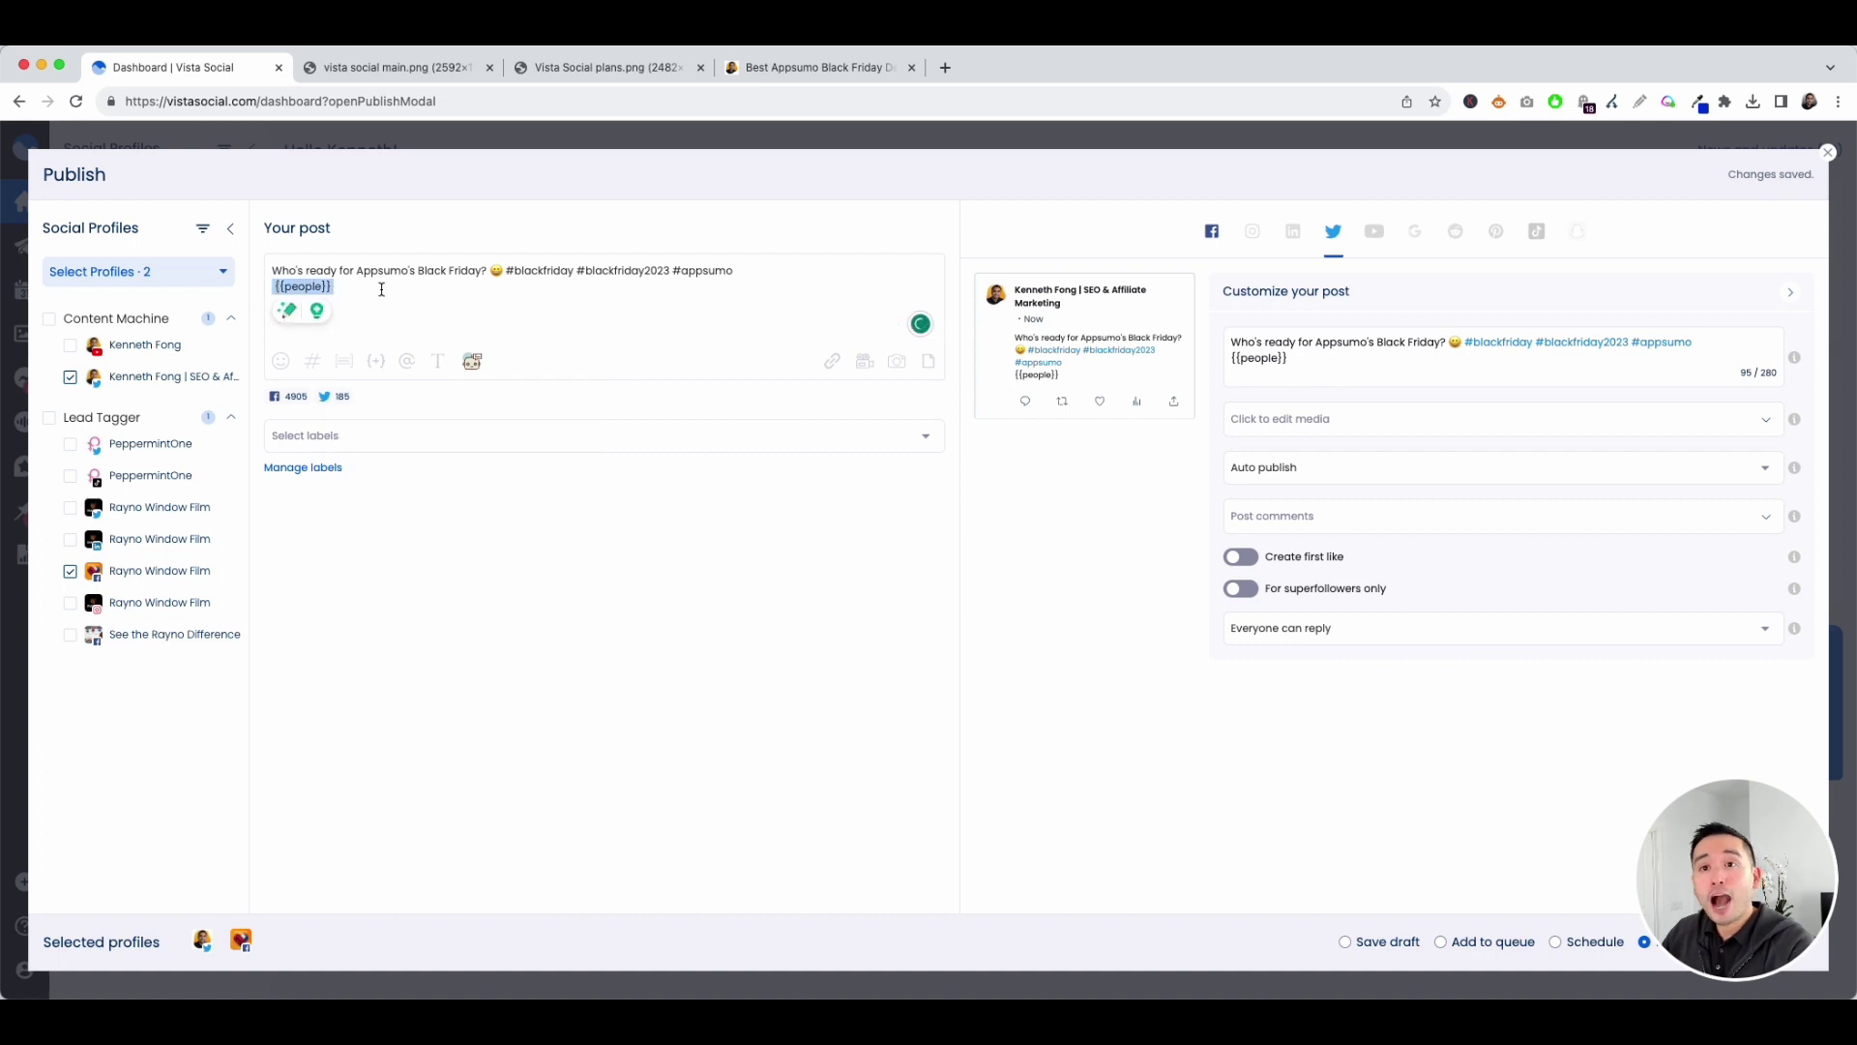
{"action": "left_click", "coordinate": [1276, 353]}
{"action": "left_click", "coordinate": [766, 290]}
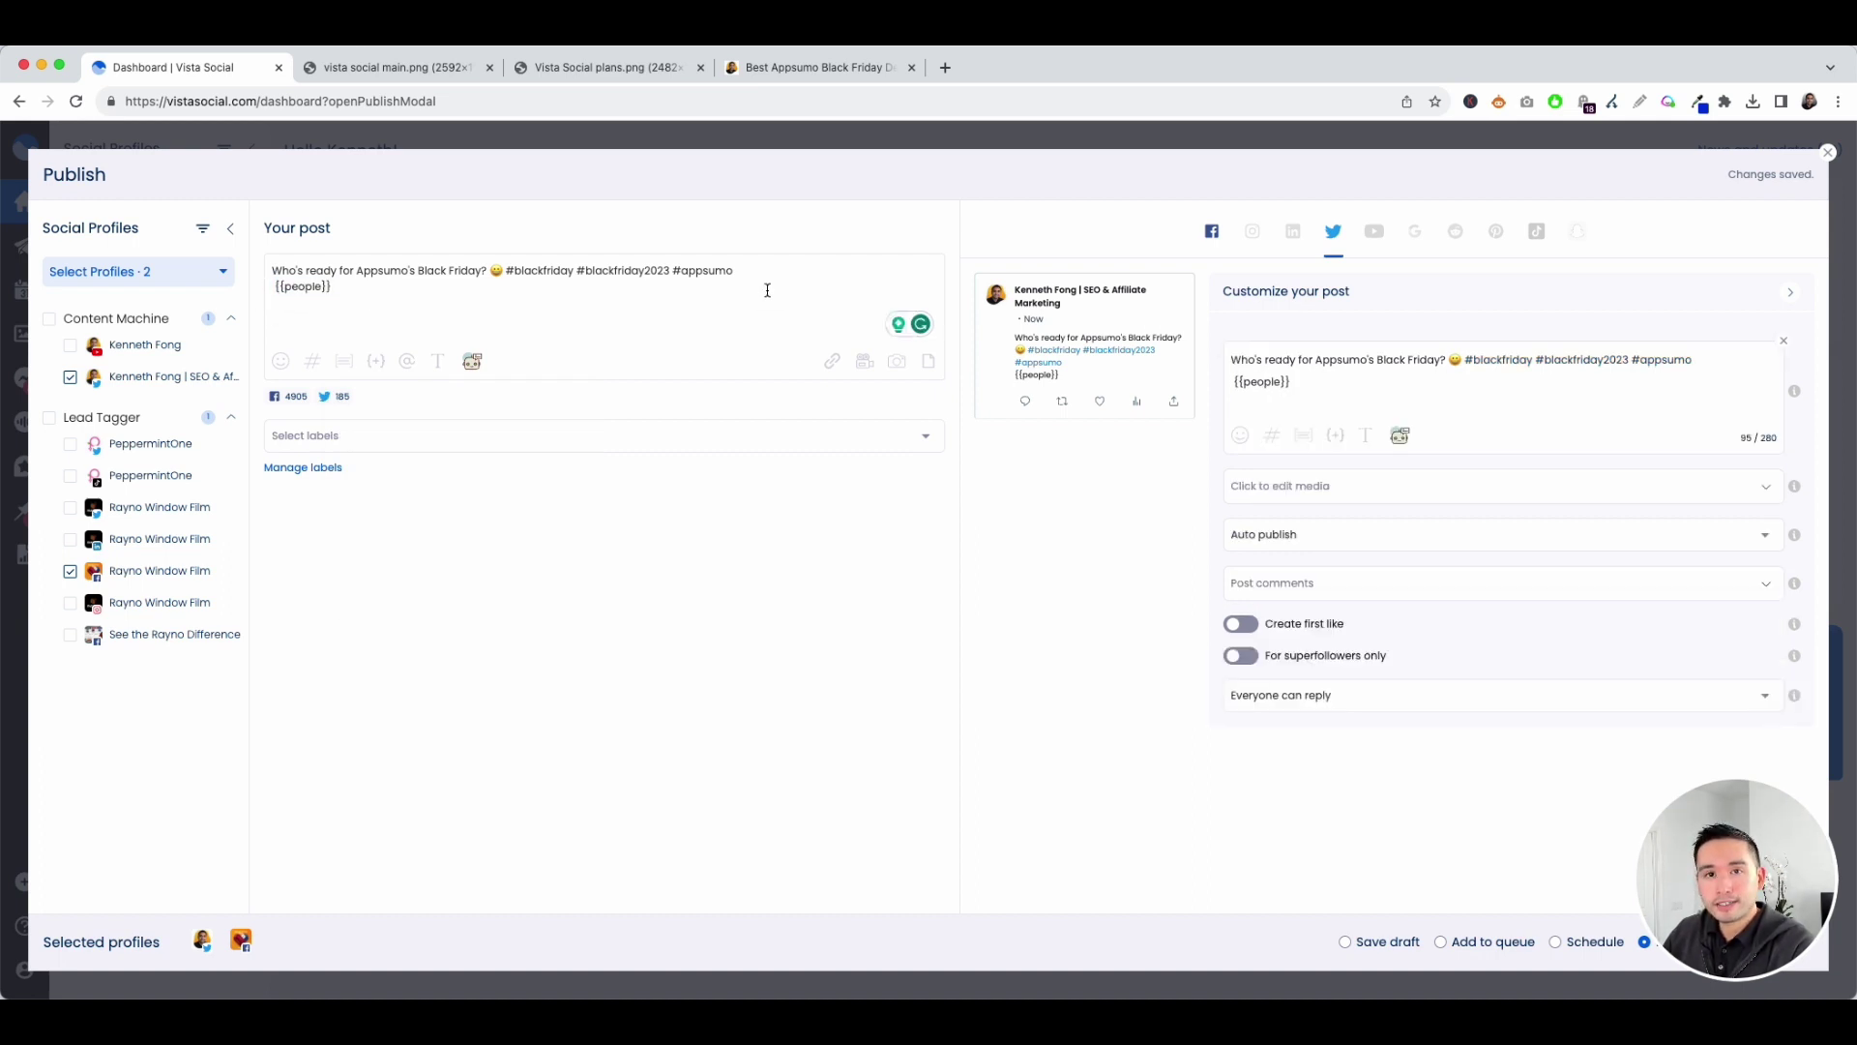
Step: Review custom field values for every profile, opening and cancelling the new custom field form
{"action": "left_click", "coordinate": [376, 360]}
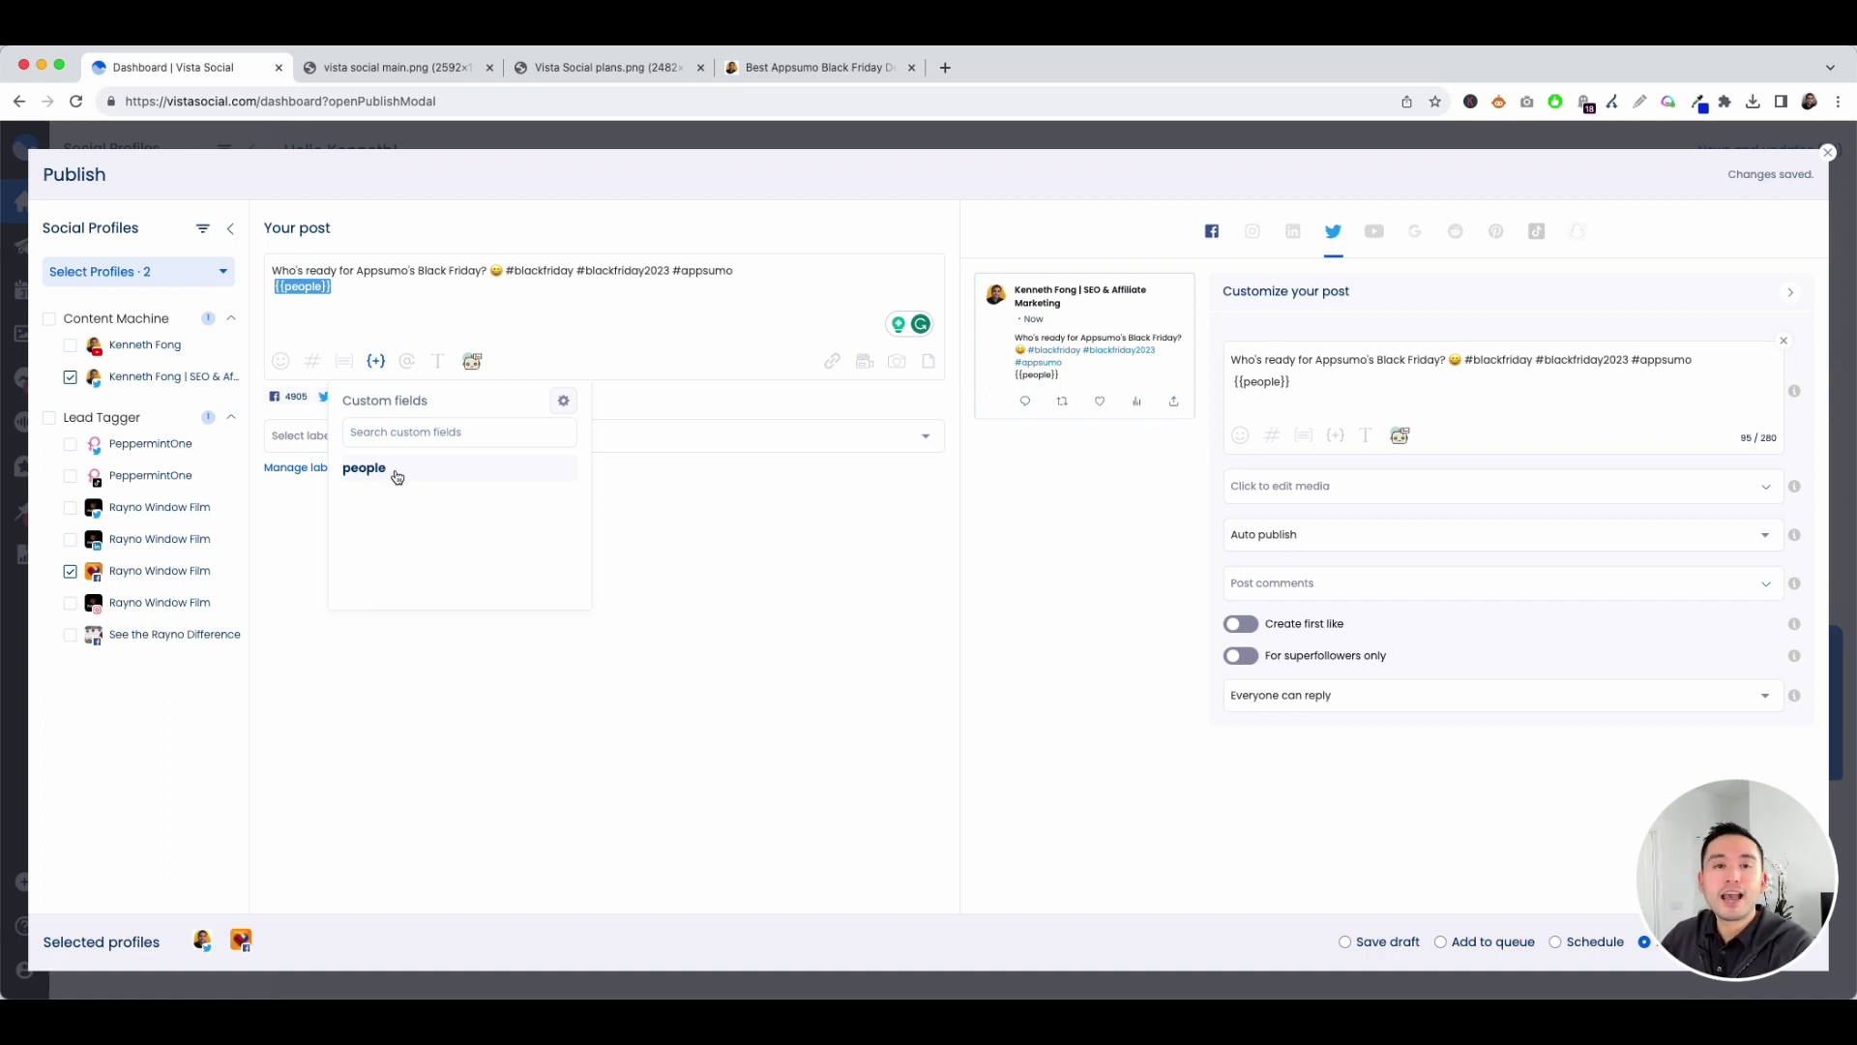
{"action": "left_click", "coordinate": [565, 404]}
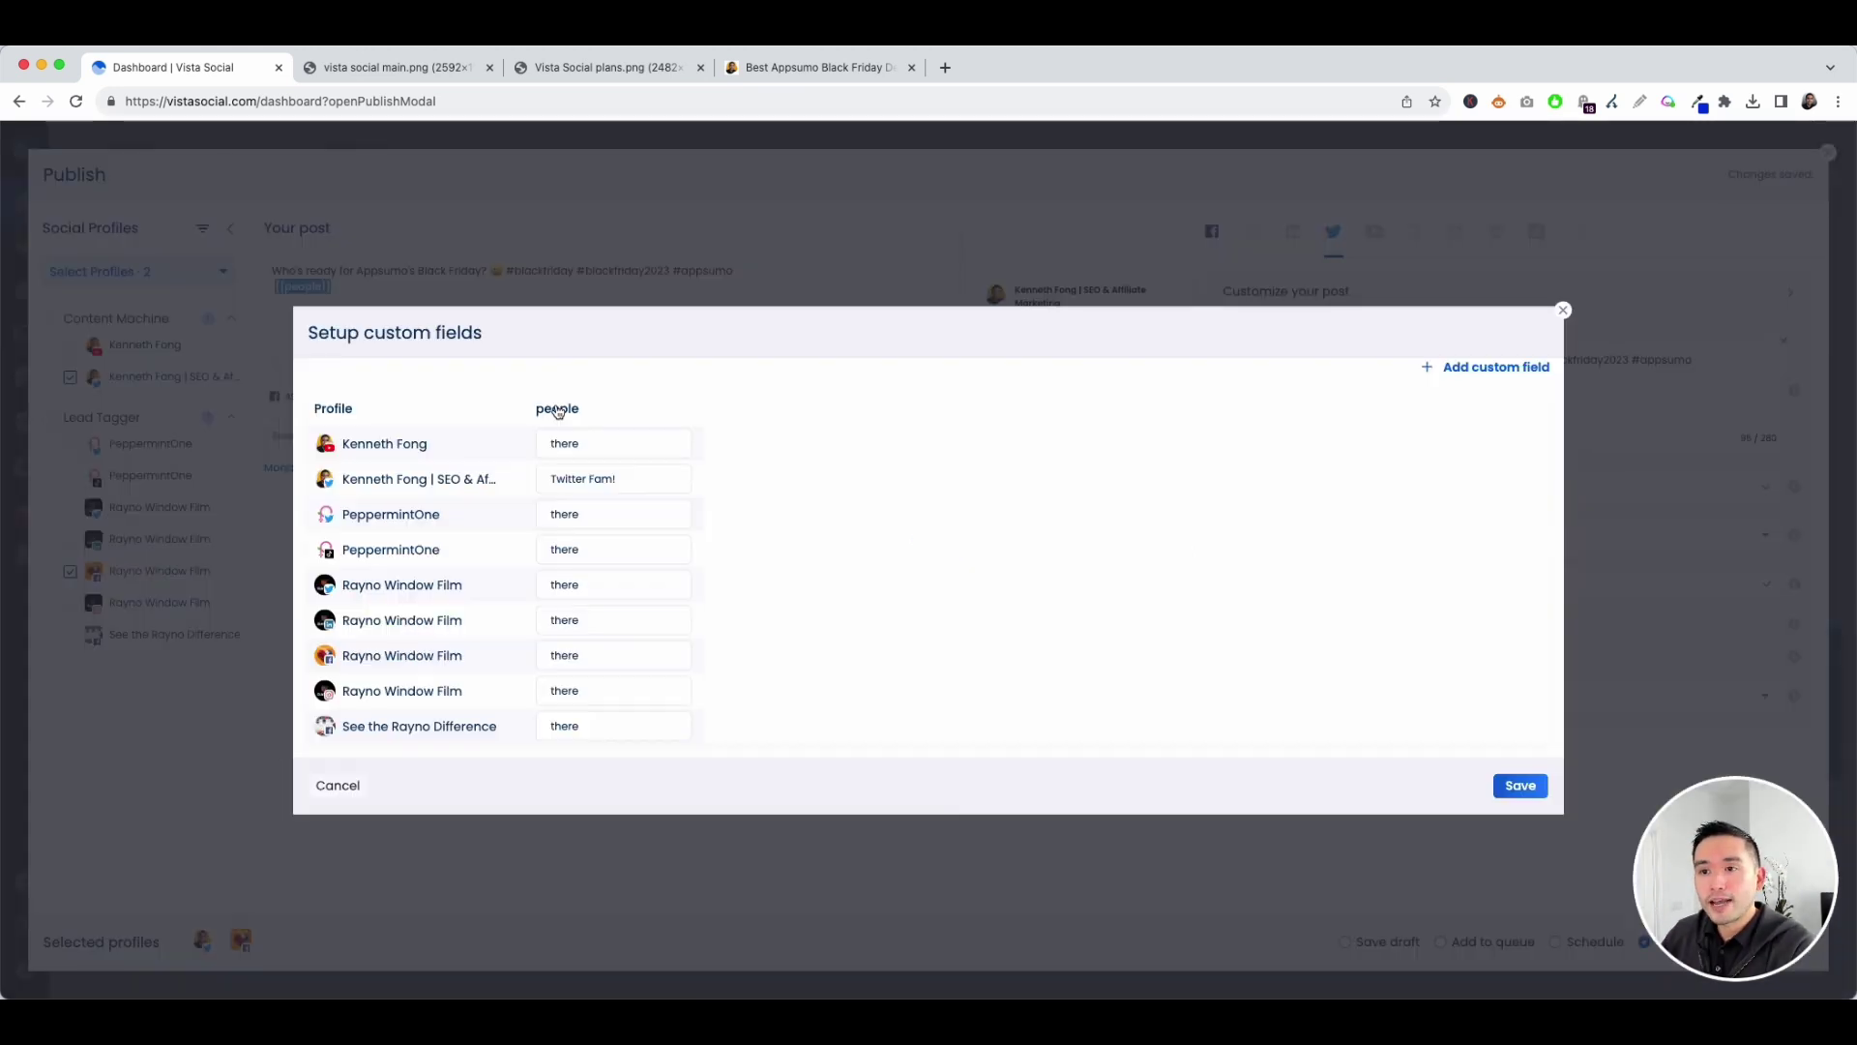
{"action": "left_click", "coordinate": [1494, 372]}
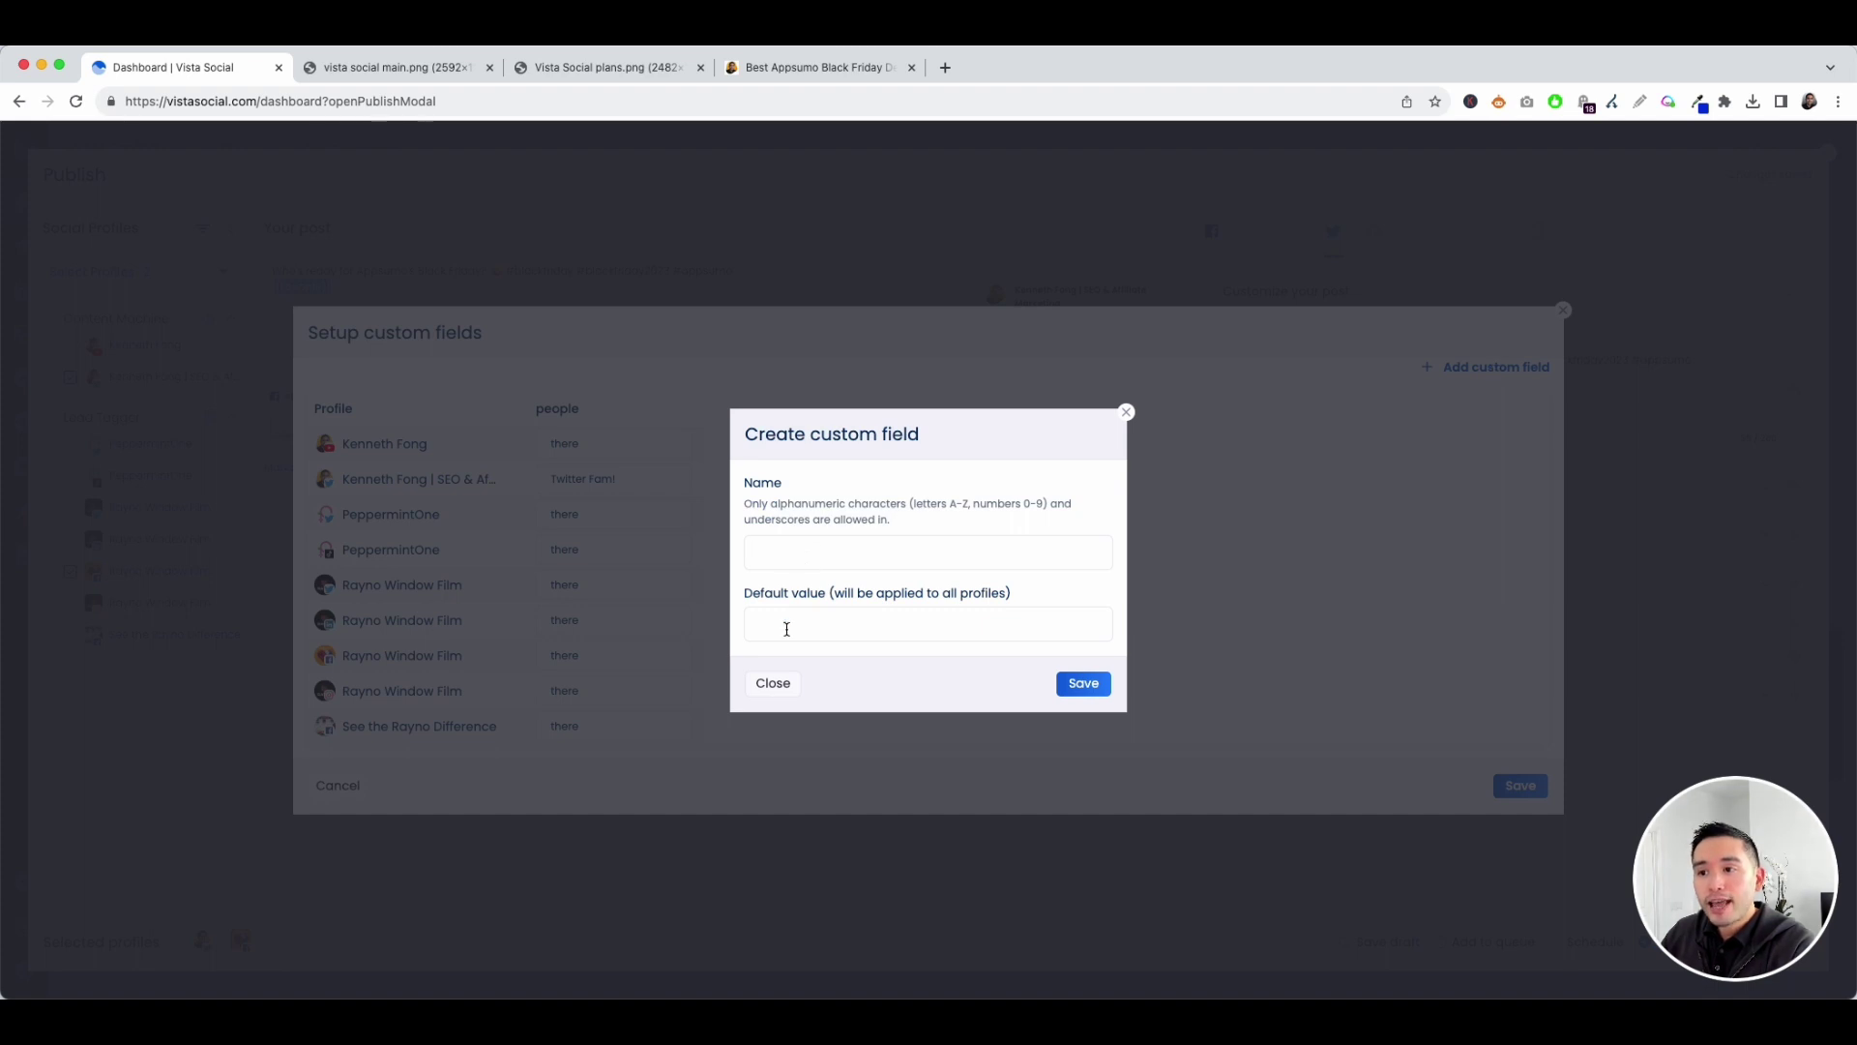
{"action": "left_click", "coordinate": [782, 681]}
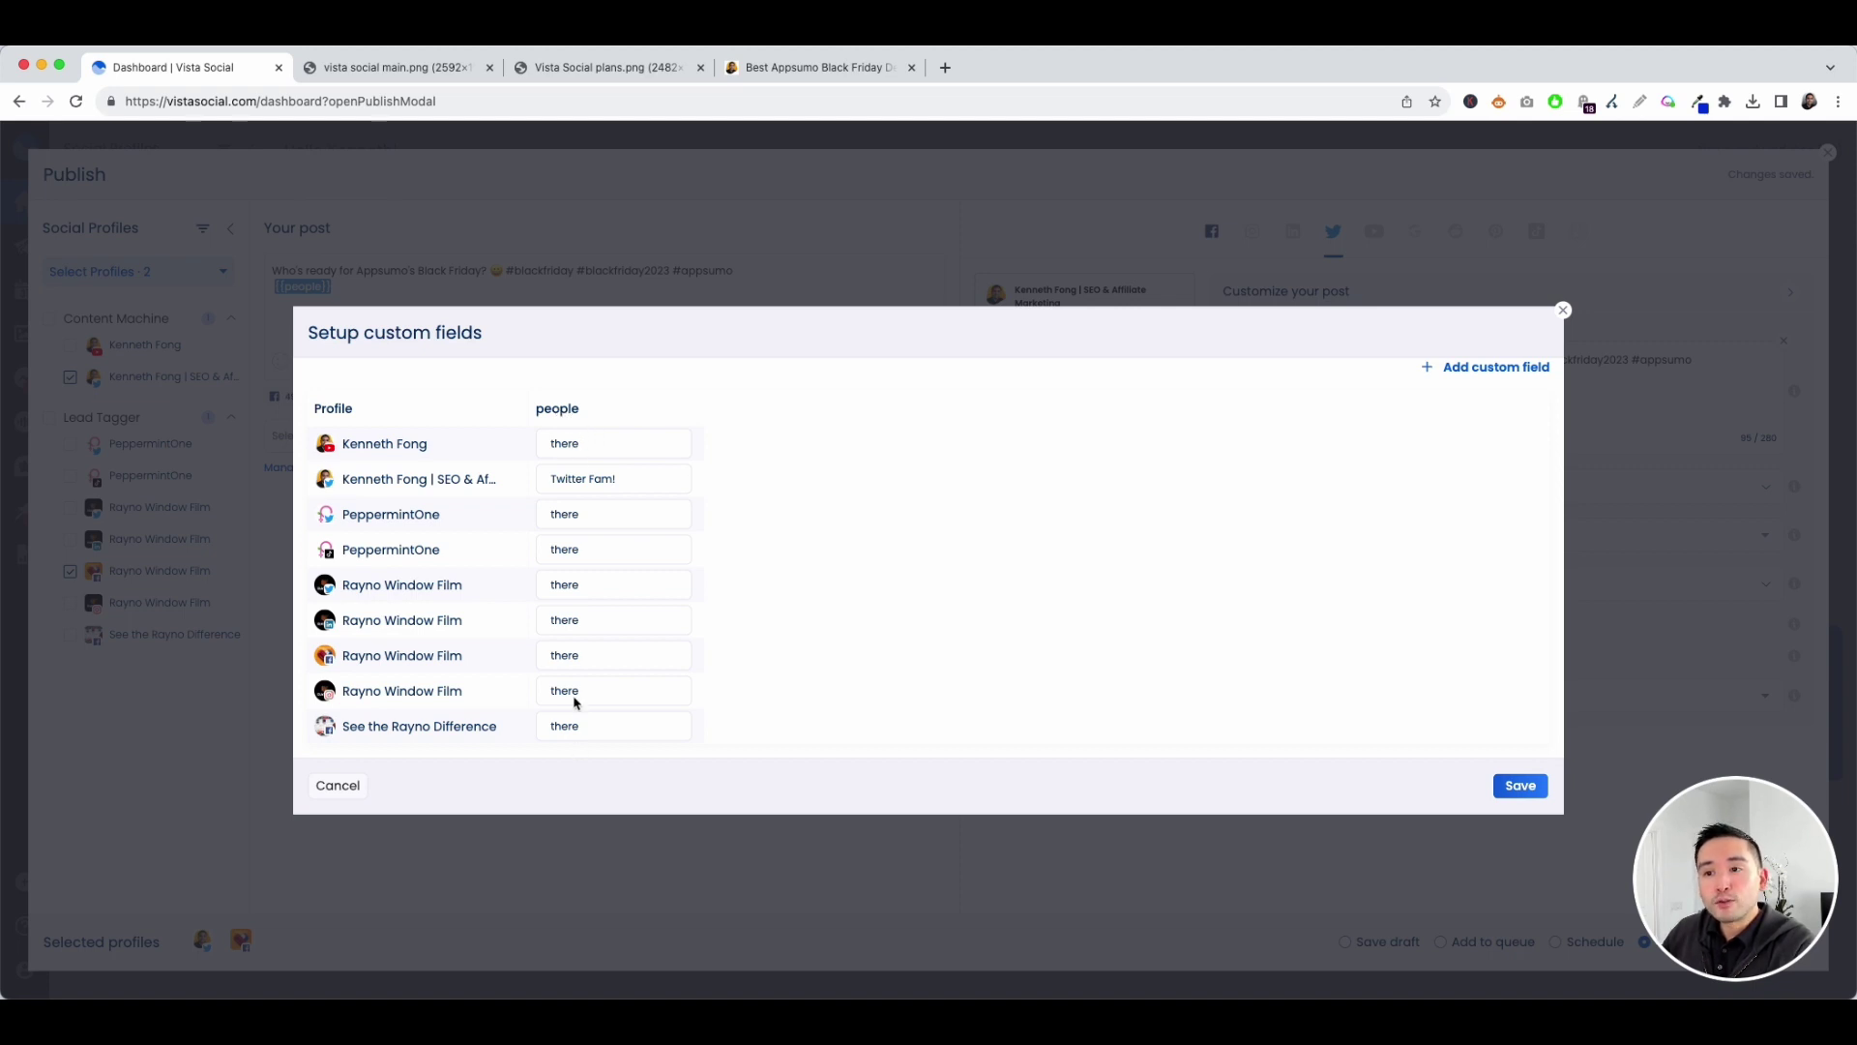
{"action": "key", "text": "Escape"}
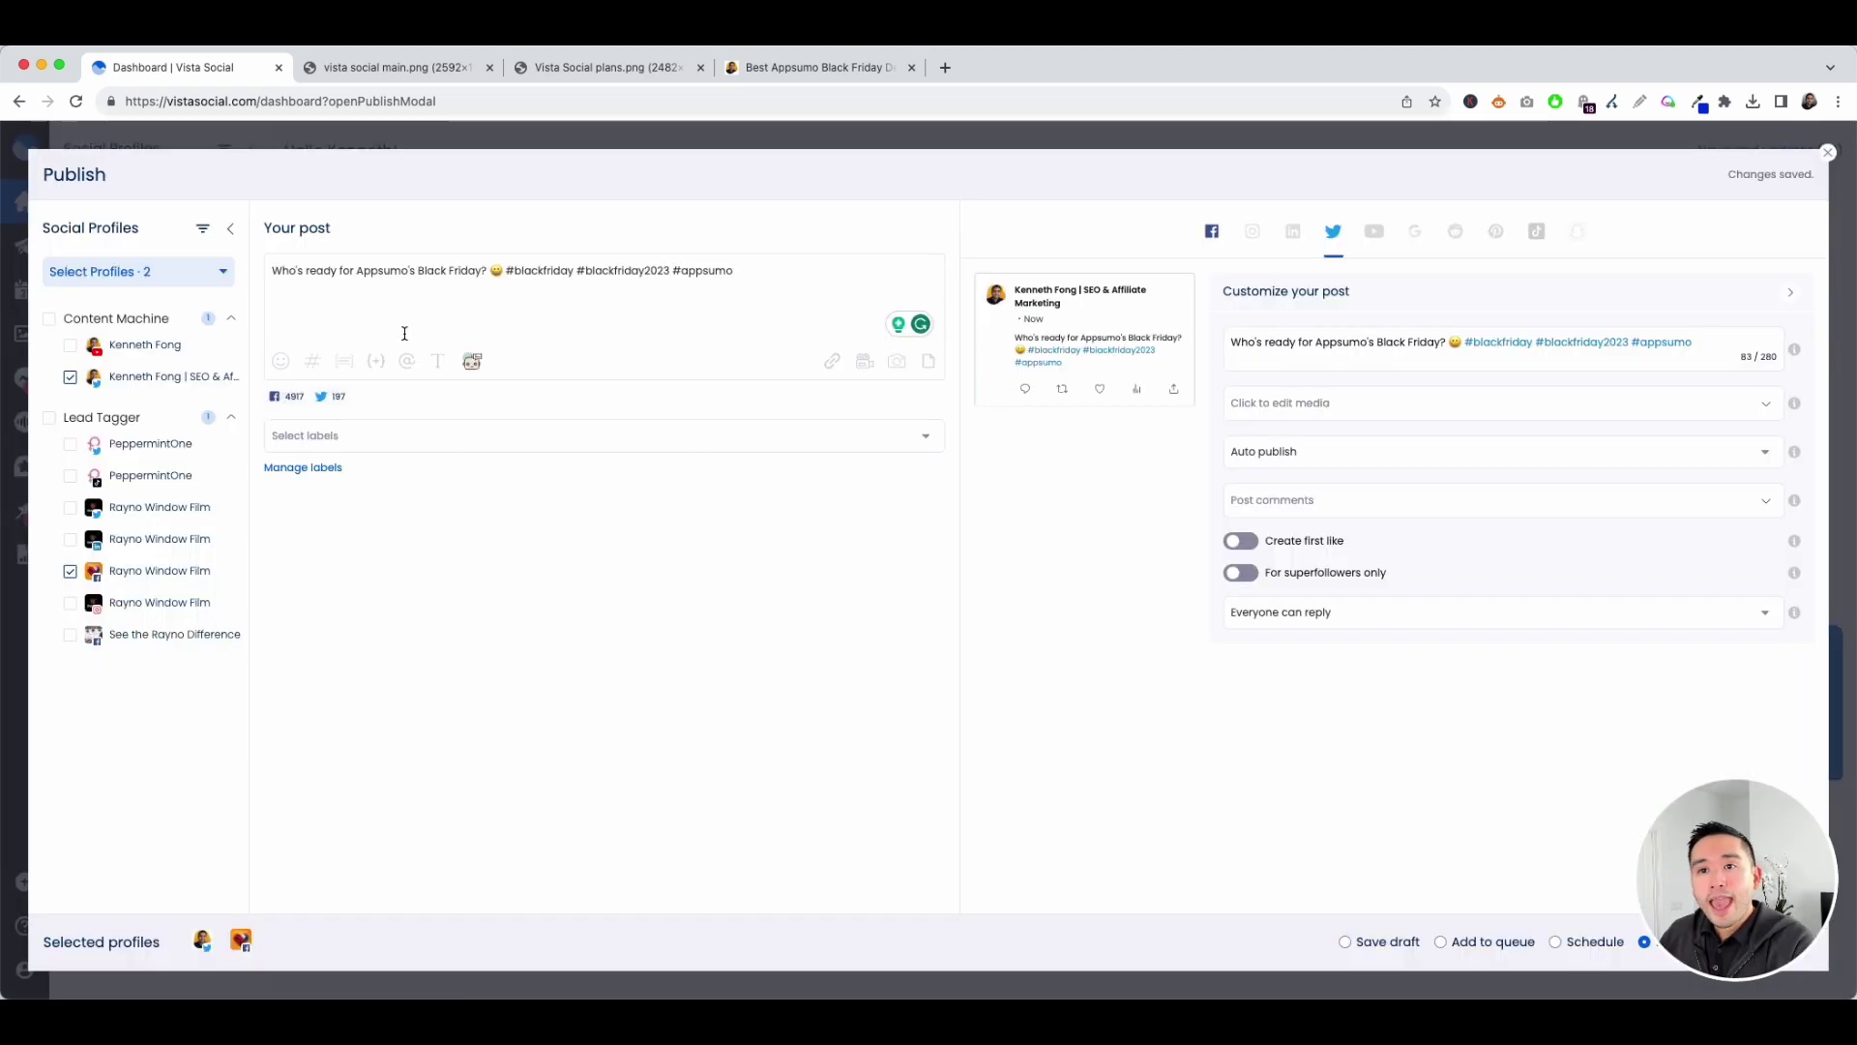
Step: Insert the Black Friday mention and try the circled-letter style before returning to plain lettering
{"action": "left_click", "coordinate": [407, 362]}
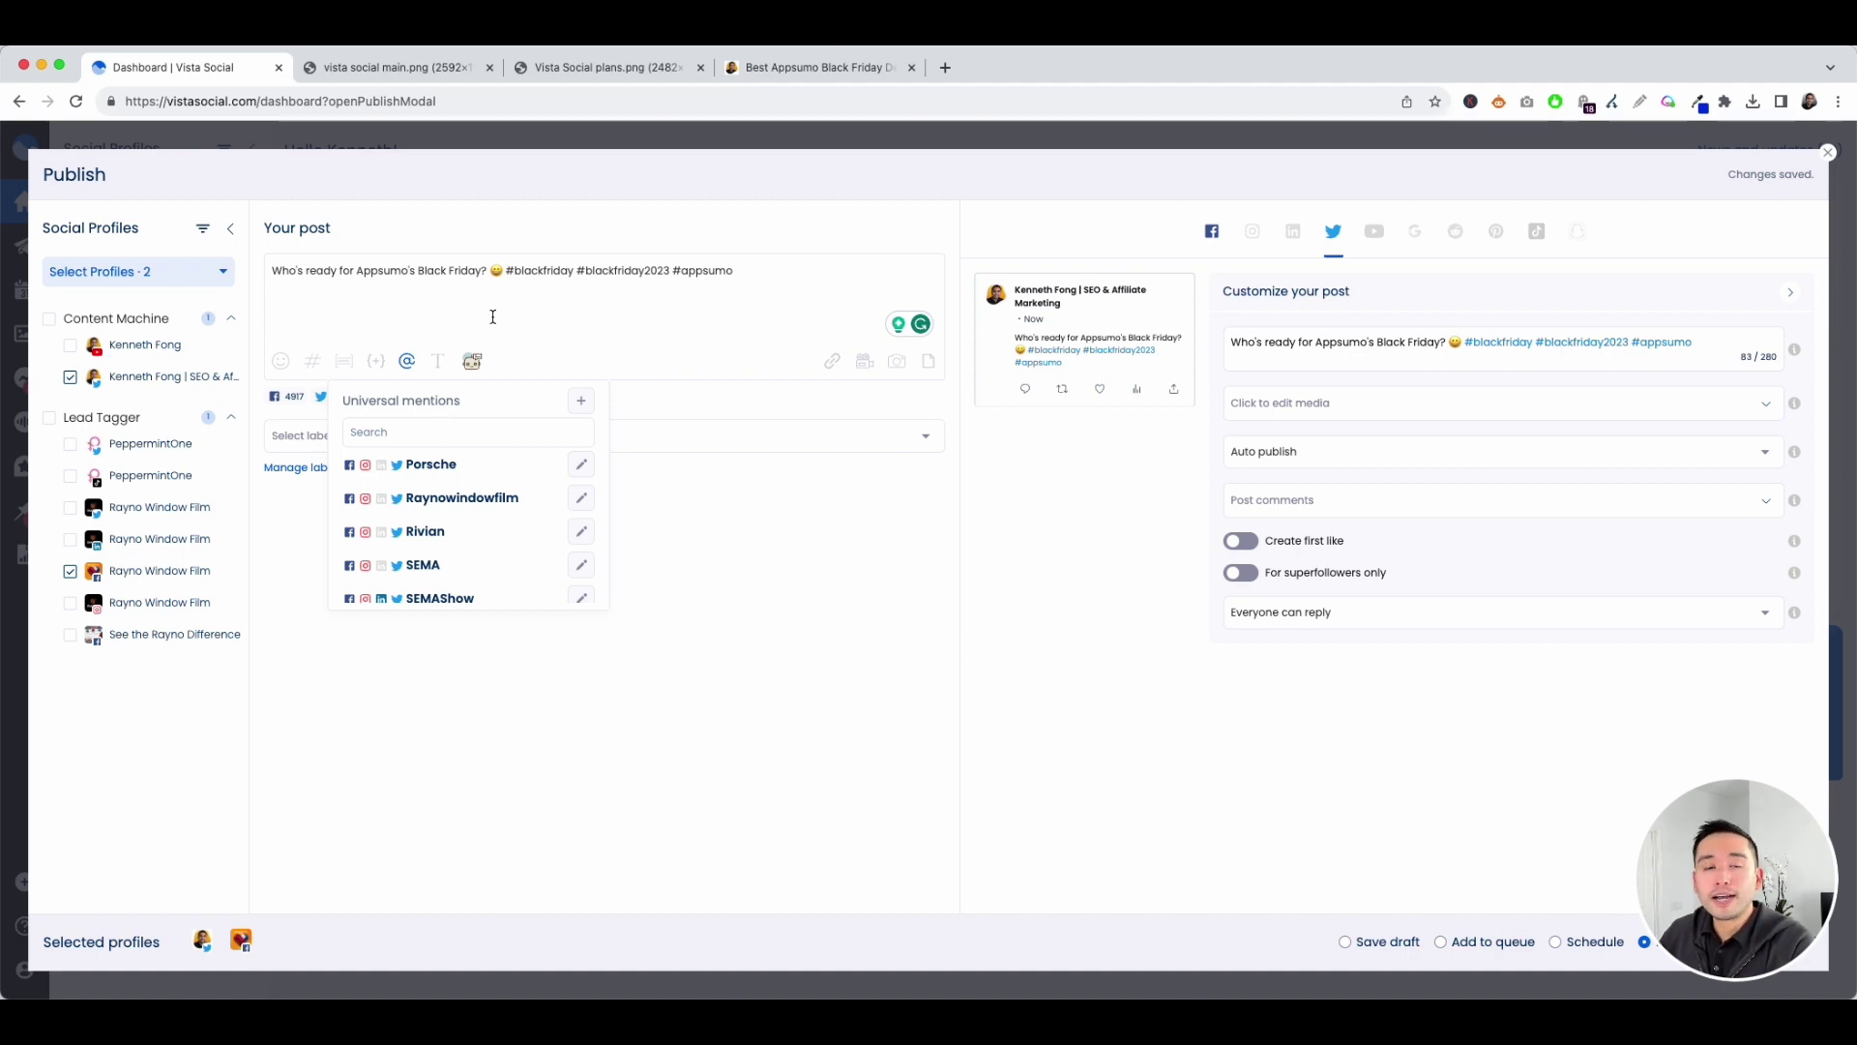
{"action": "left_click", "coordinate": [438, 361]}
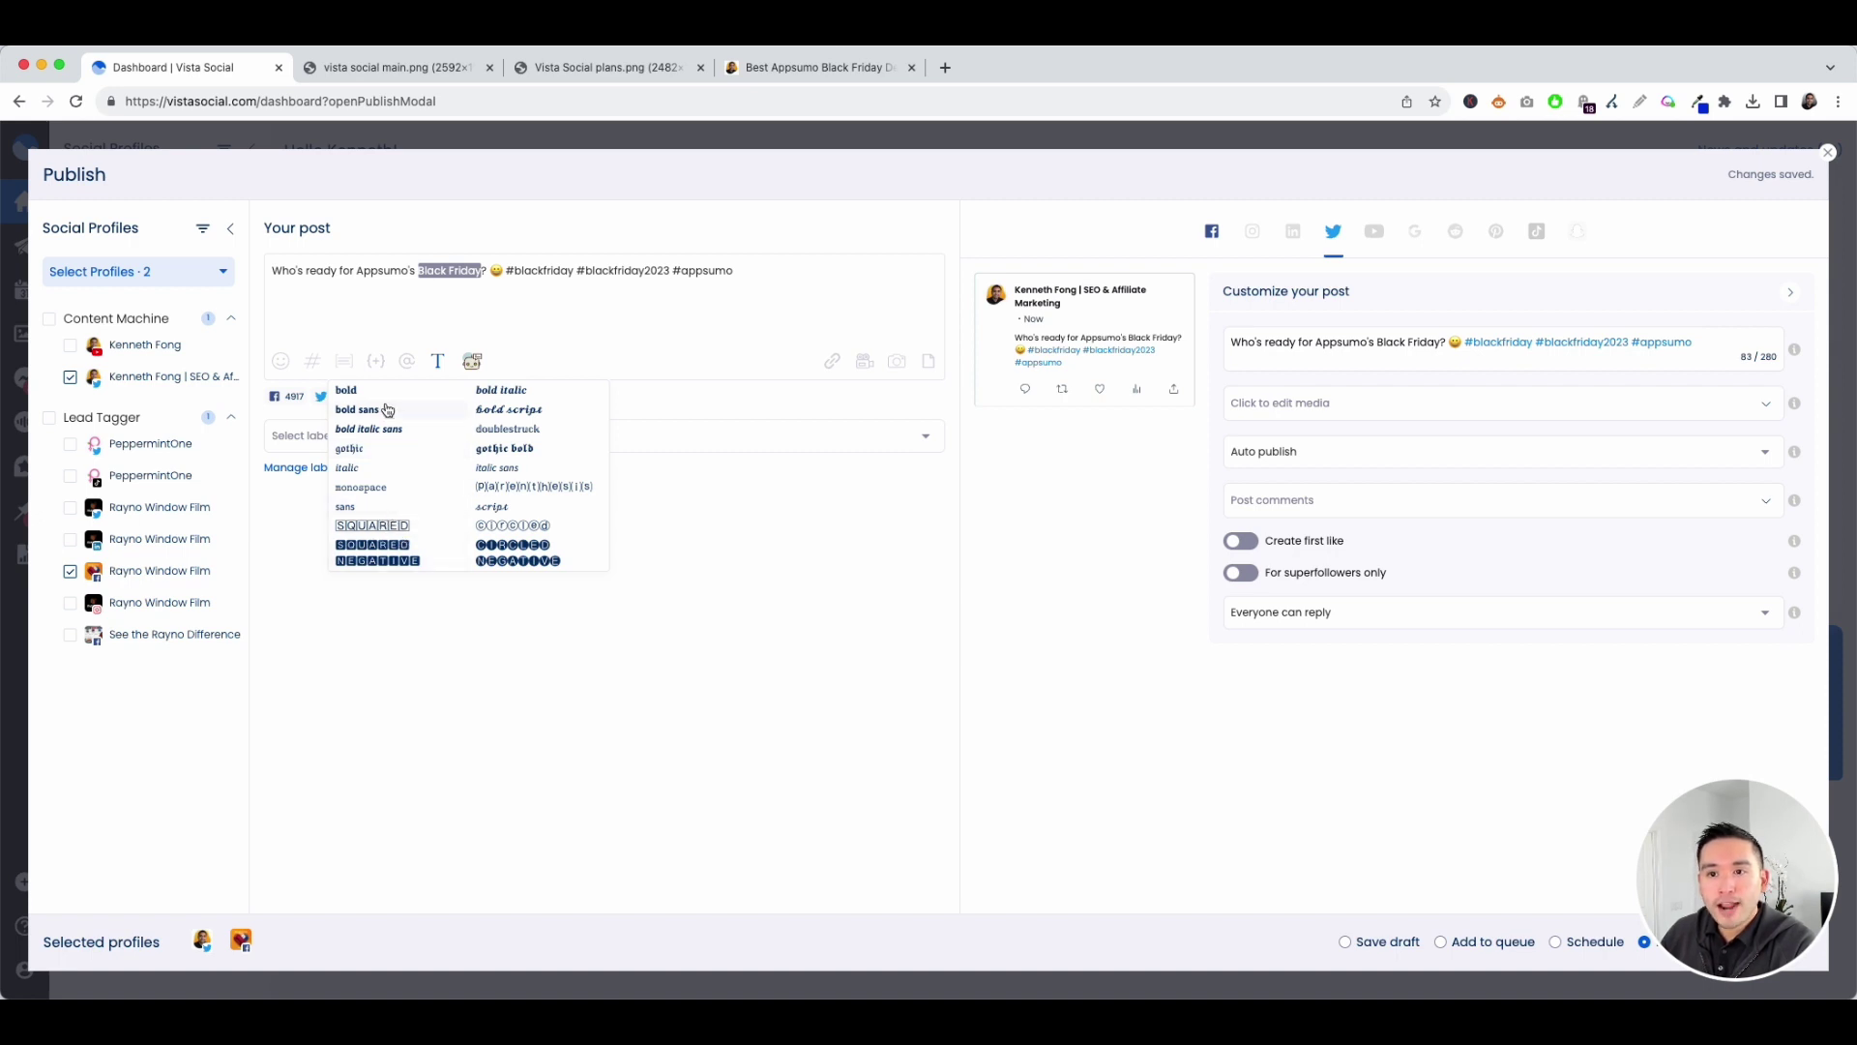
{"action": "left_click", "coordinate": [567, 533]}
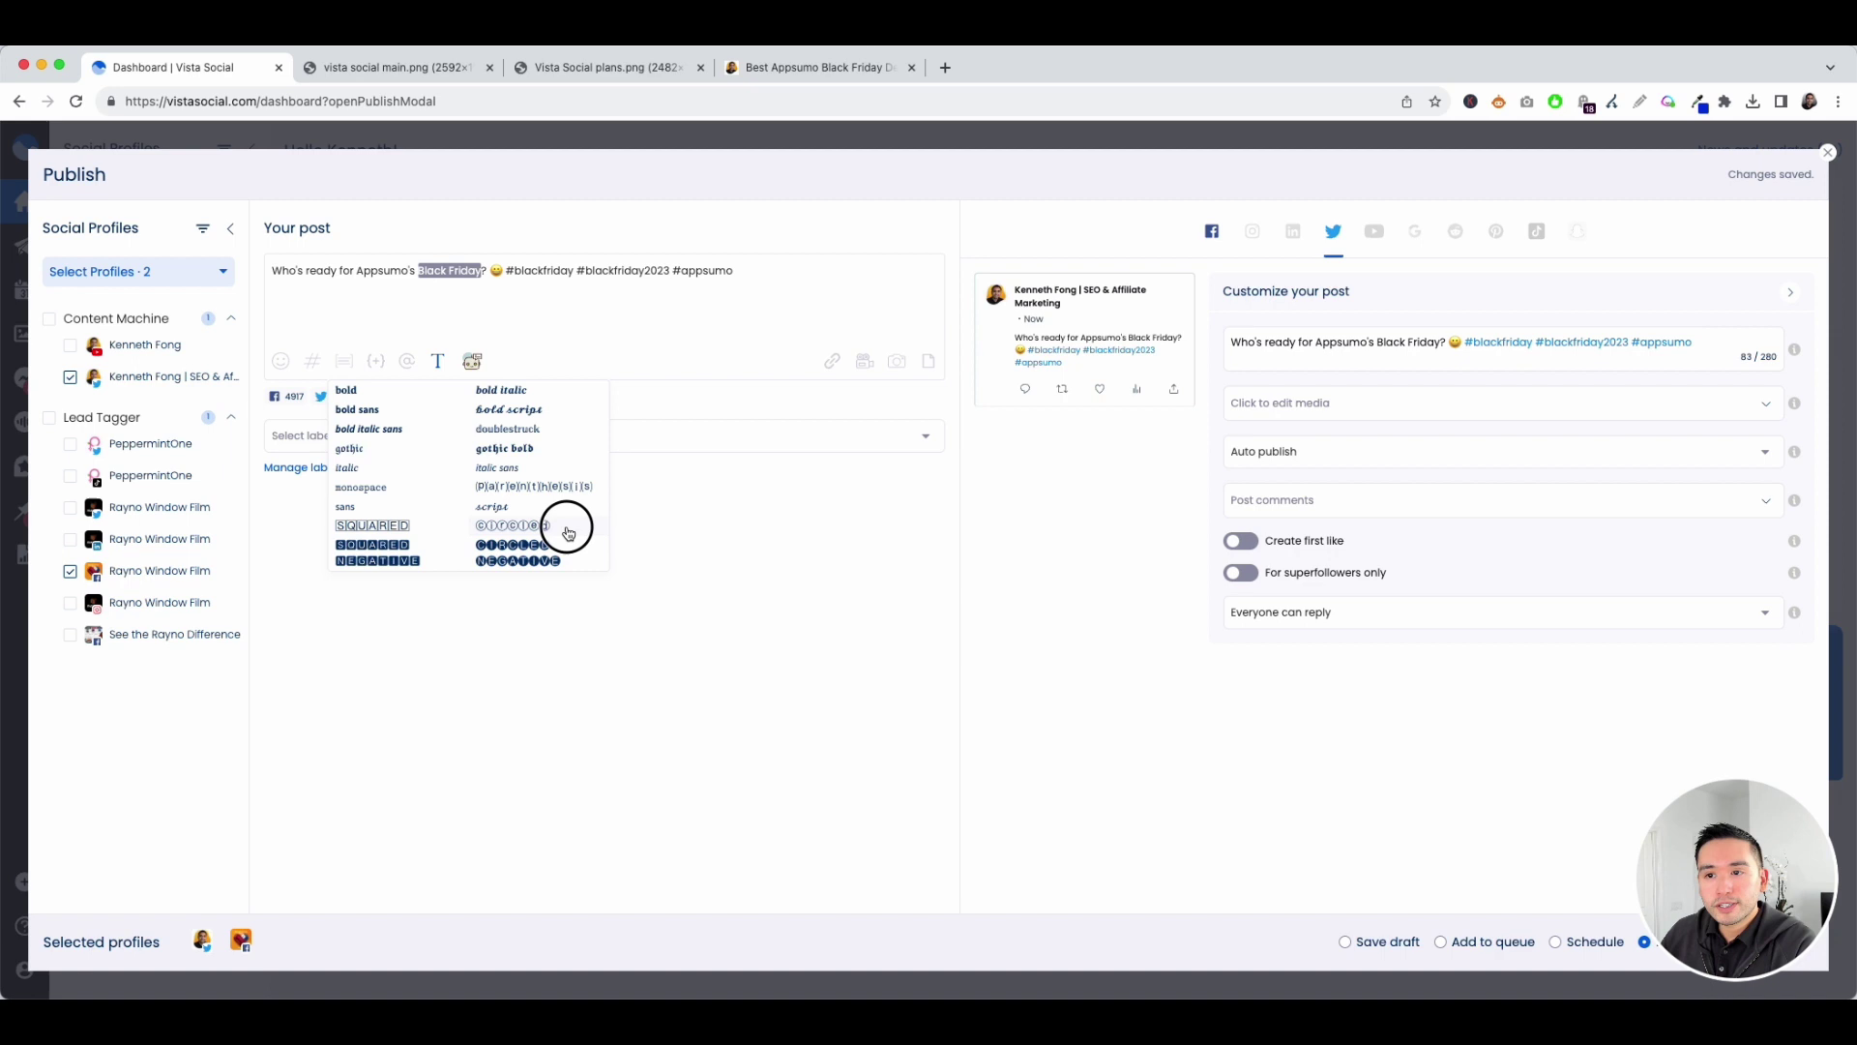
{"action": "left_click", "coordinate": [539, 285]}
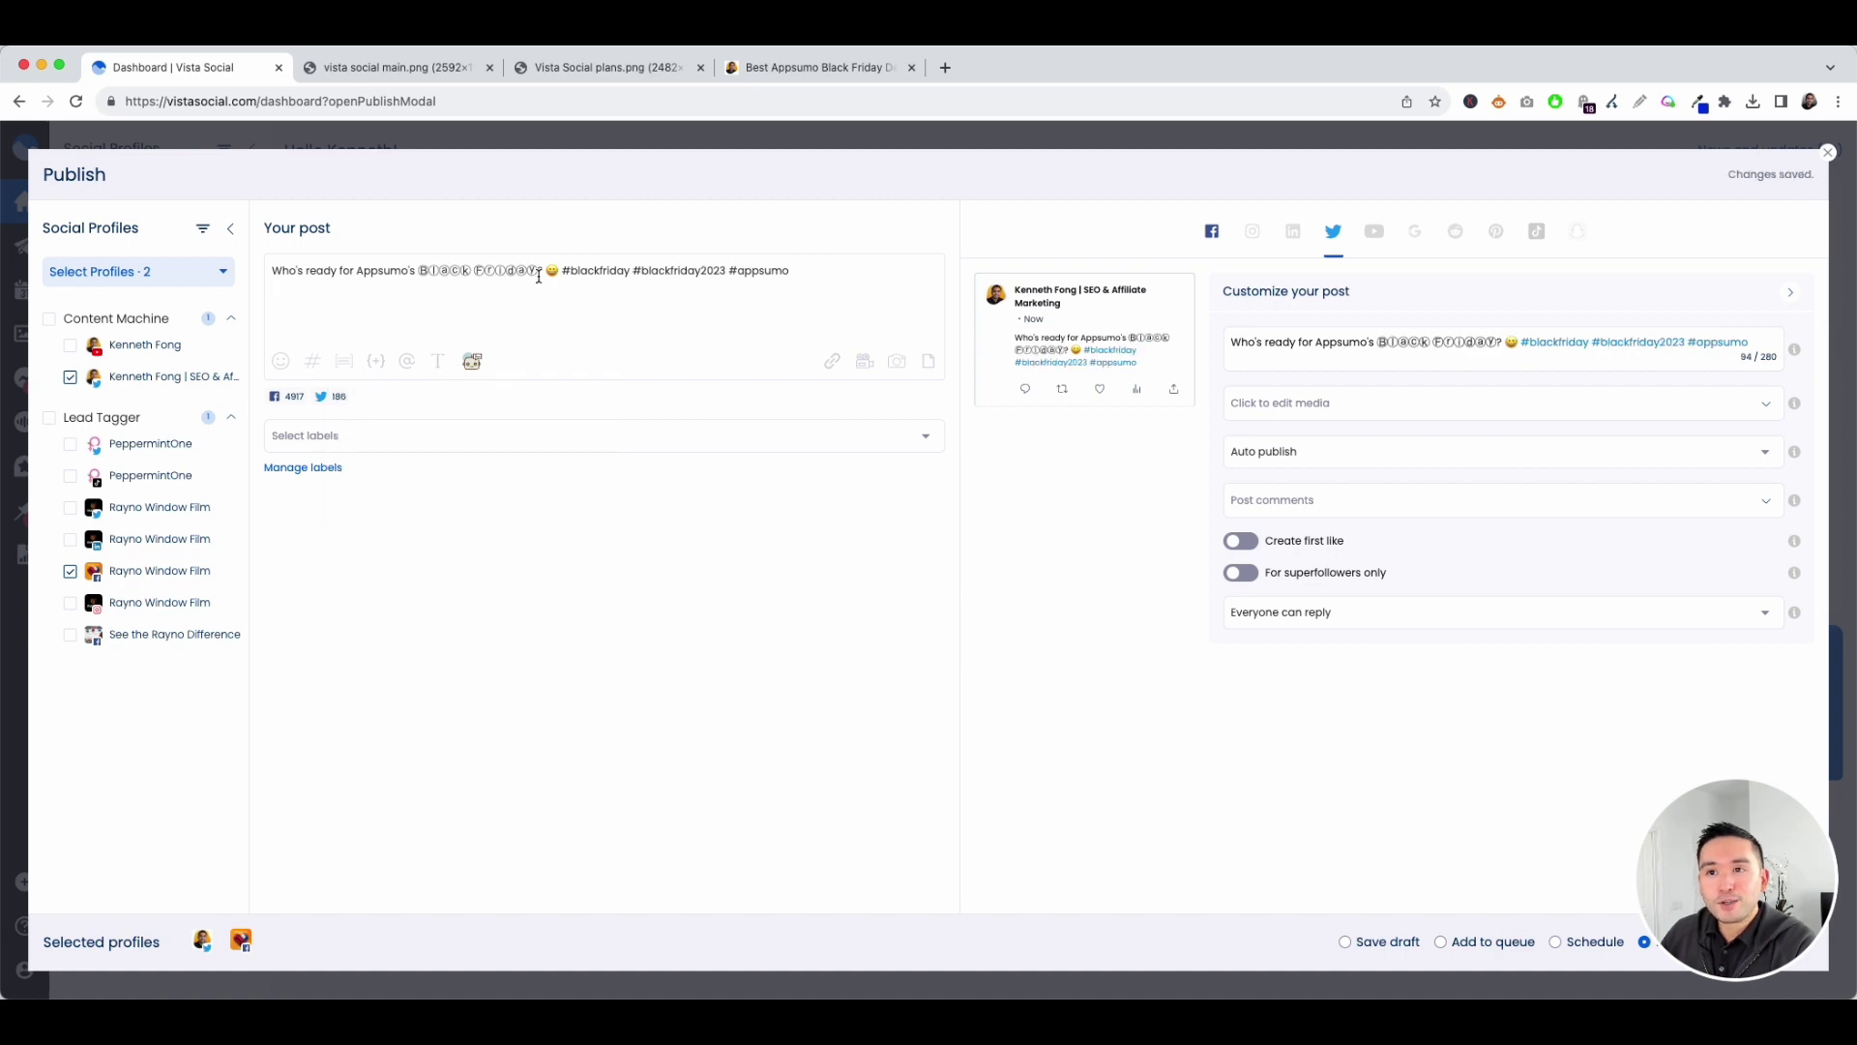
{"action": "left_click_drag", "start_coordinate": [539, 276], "coordinate": [416, 272]}
{"action": "scroll", "coordinate": [476, 274], "scroll_direction": "up", "scroll_amount": 5}
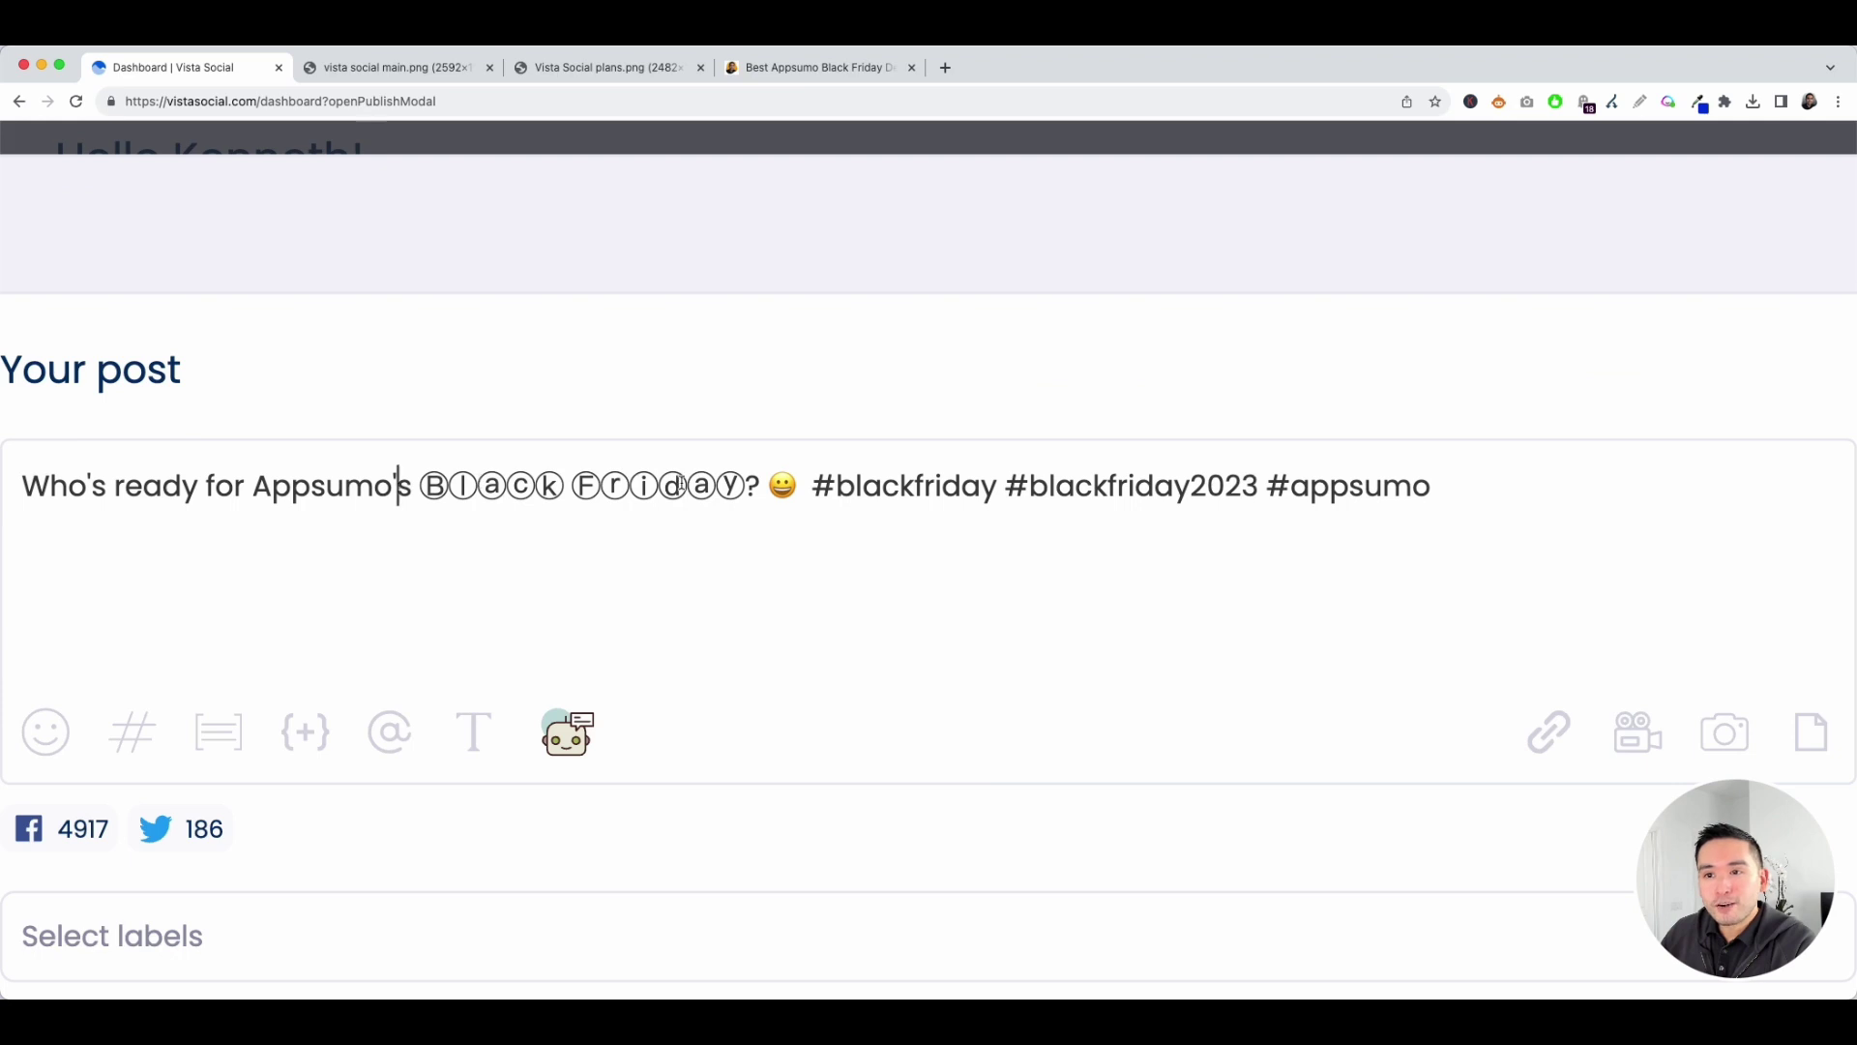
{"action": "scroll", "coordinate": [682, 483], "scroll_direction": "down", "scroll_amount": 5}
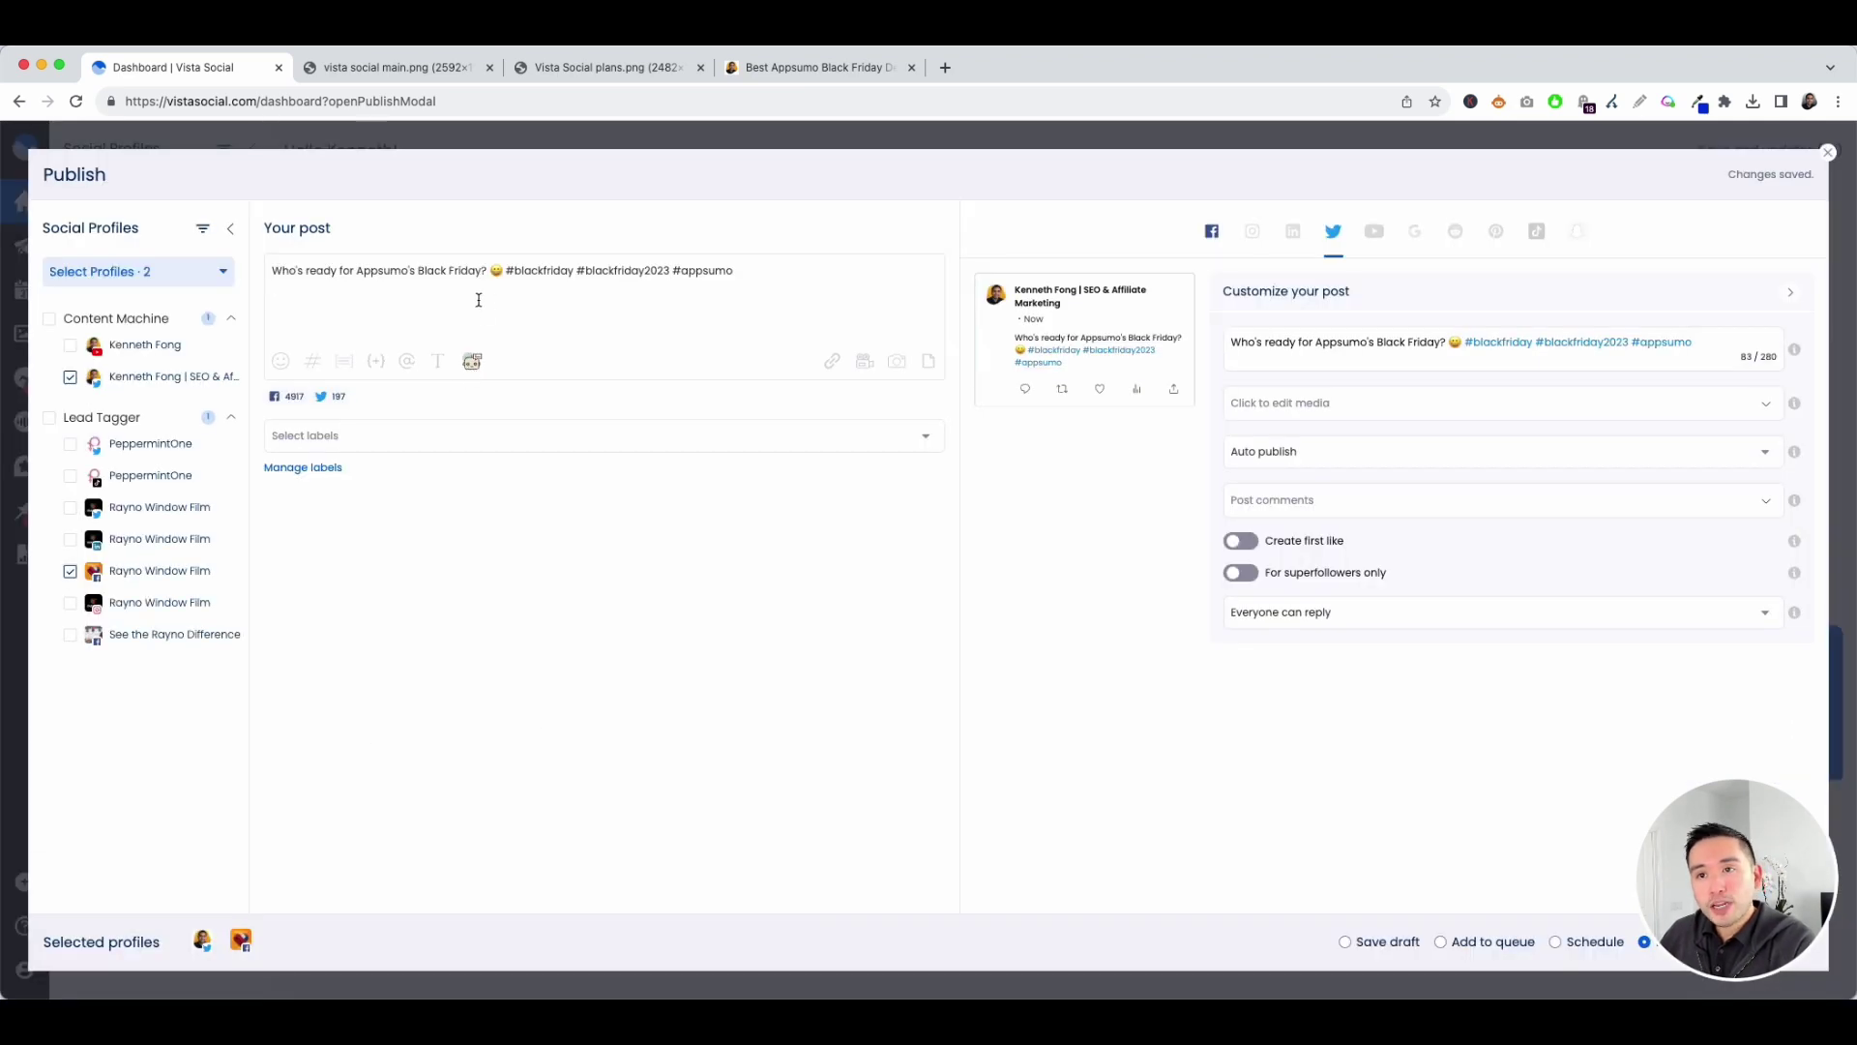
Step: Ask the AI Assistant for a funny hashtag-free Black Friday tweet and generate the wallet caption
{"action": "left_click", "coordinate": [474, 362]}
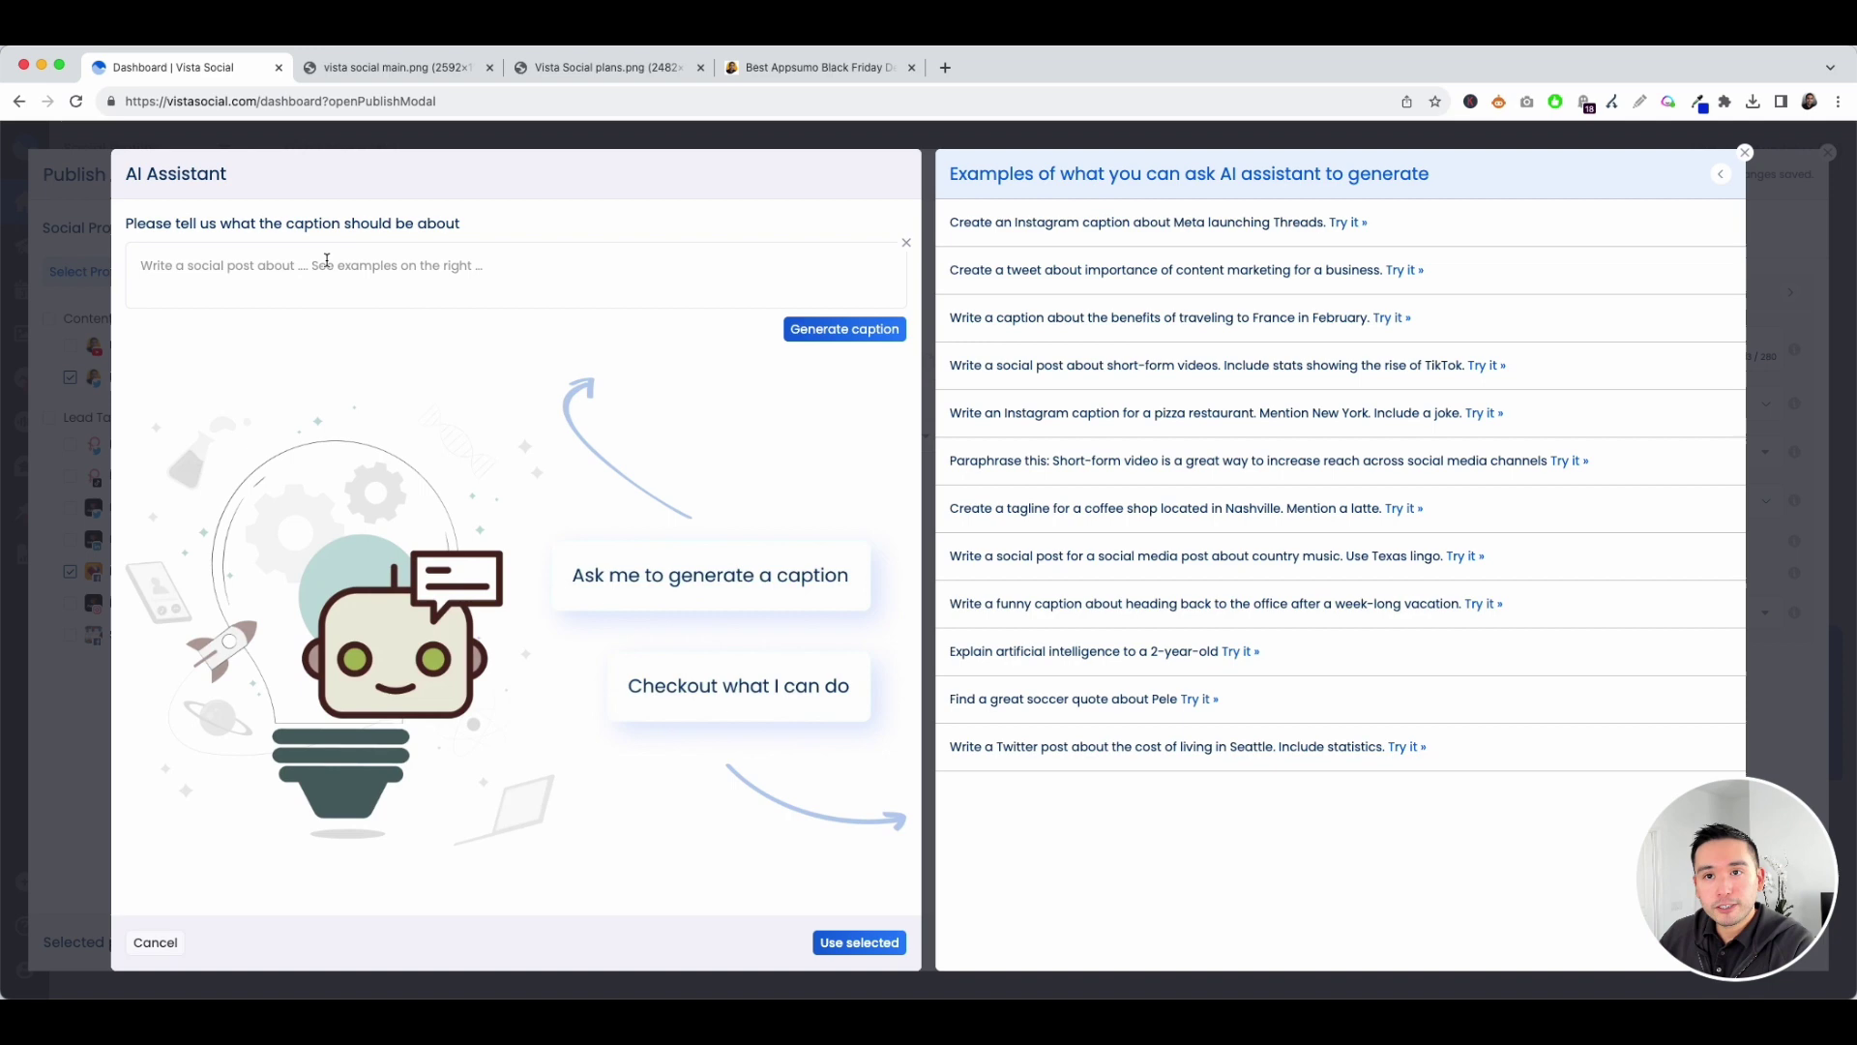
{"action": "left_click", "coordinate": [274, 271]}
{"action": "type", "text": "write a funny and short tweet about preparing your wallet to spend money on Black Friday. Do not use hashtags."}
{"action": "left_click", "coordinate": [844, 329]}
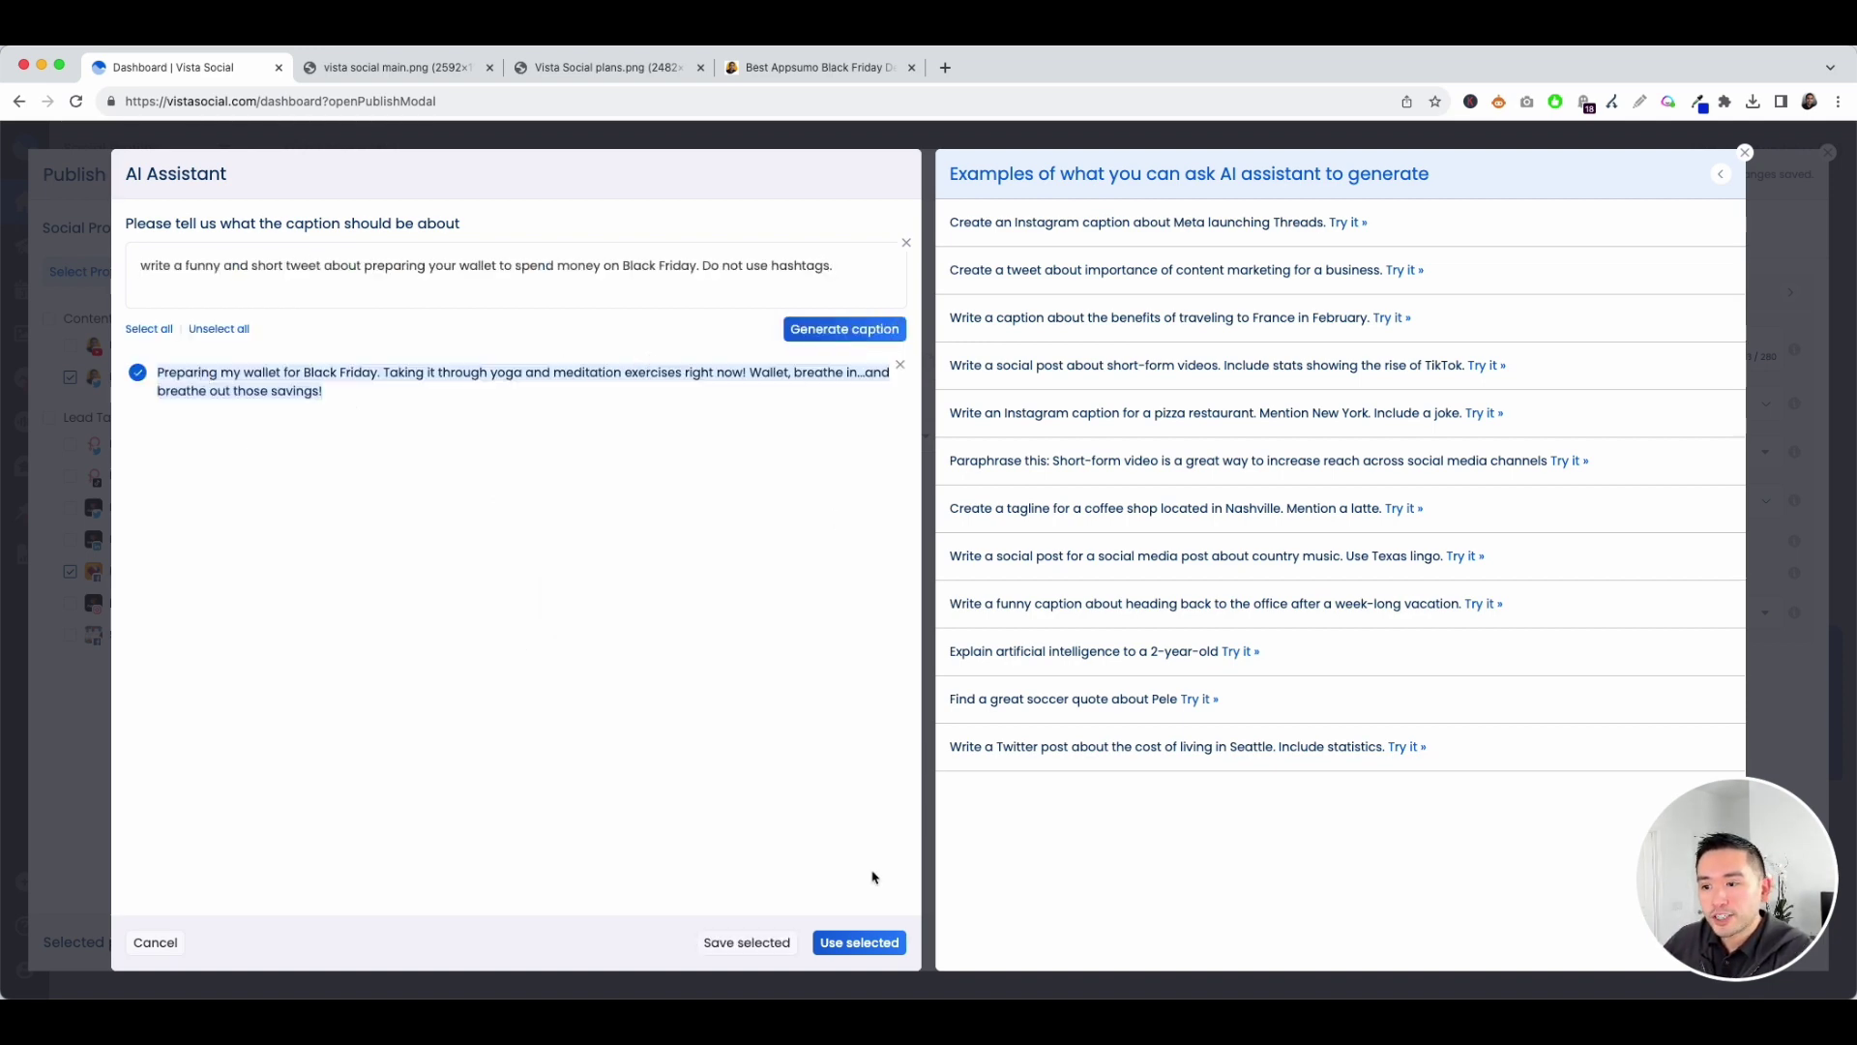
Step: Add the AI-generated wallet-and-yoga caption as the post's second paragraph
{"action": "left_click", "coordinate": [859, 943]}
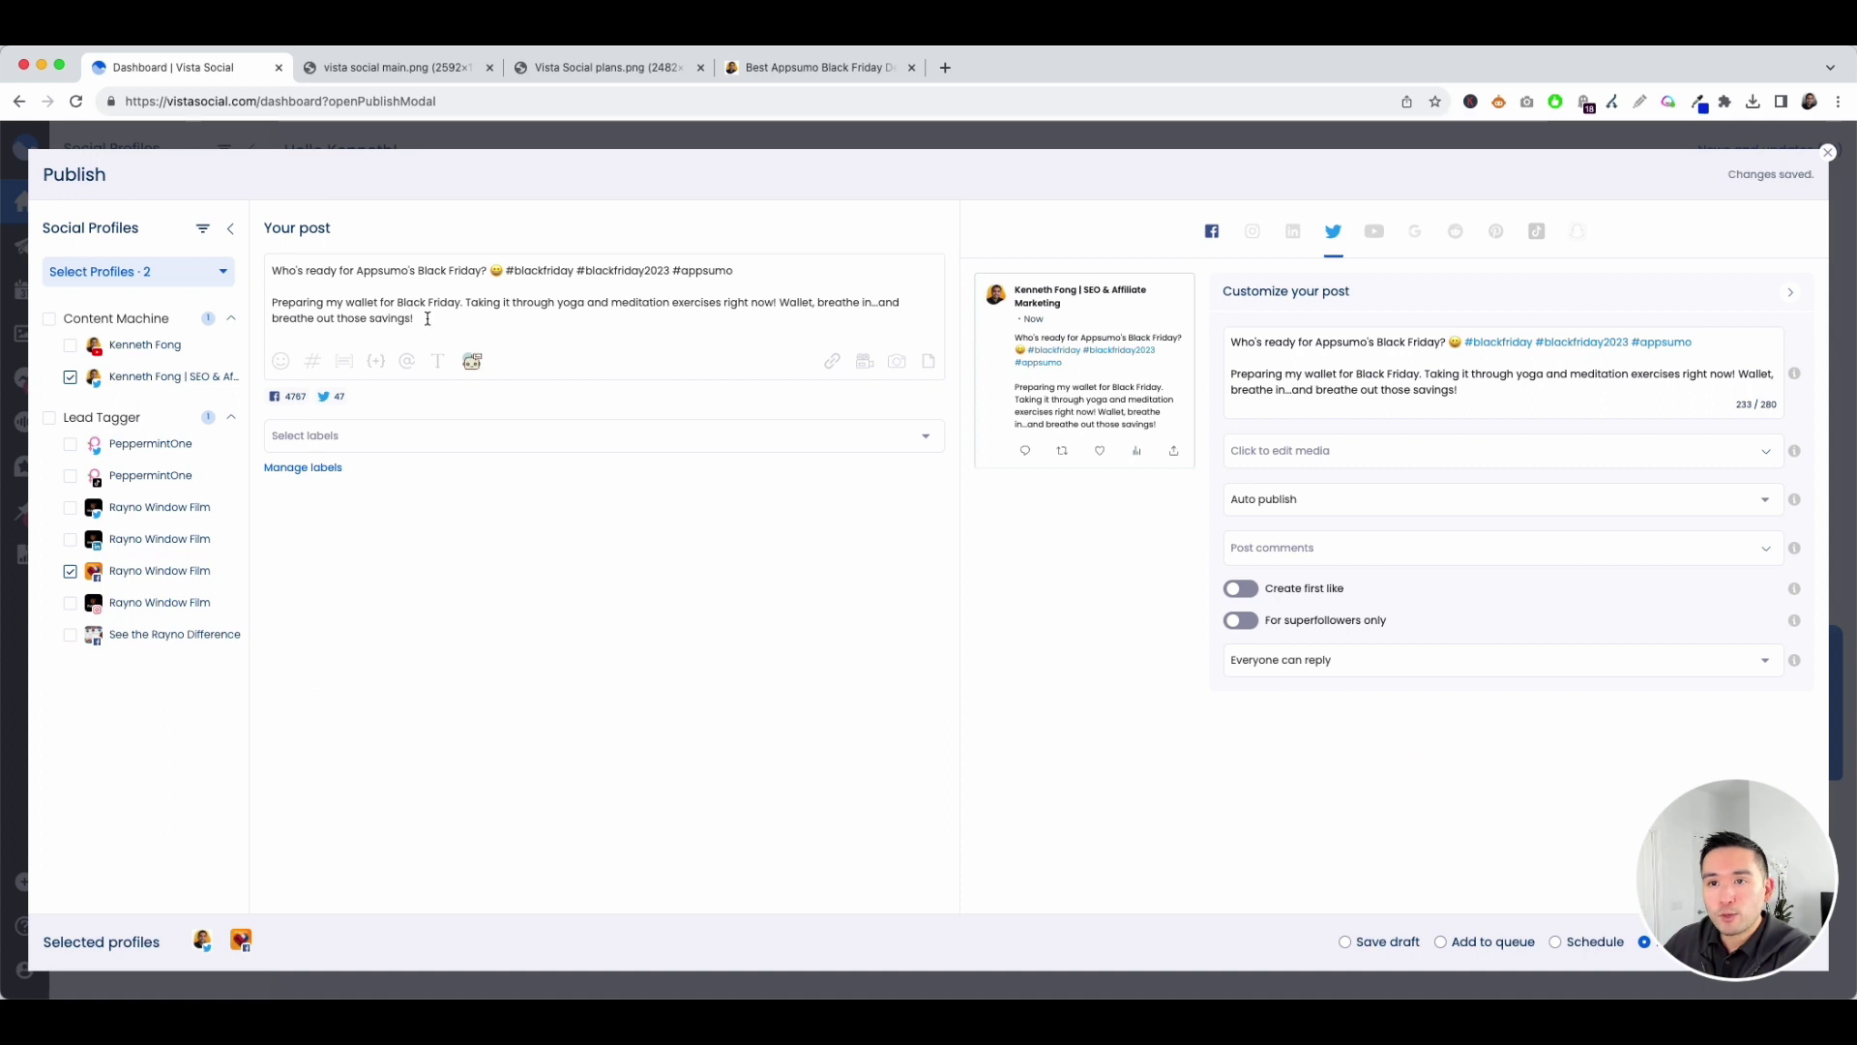
{"action": "left_click_drag", "start_coordinate": [426, 318], "coordinate": [265, 305]}
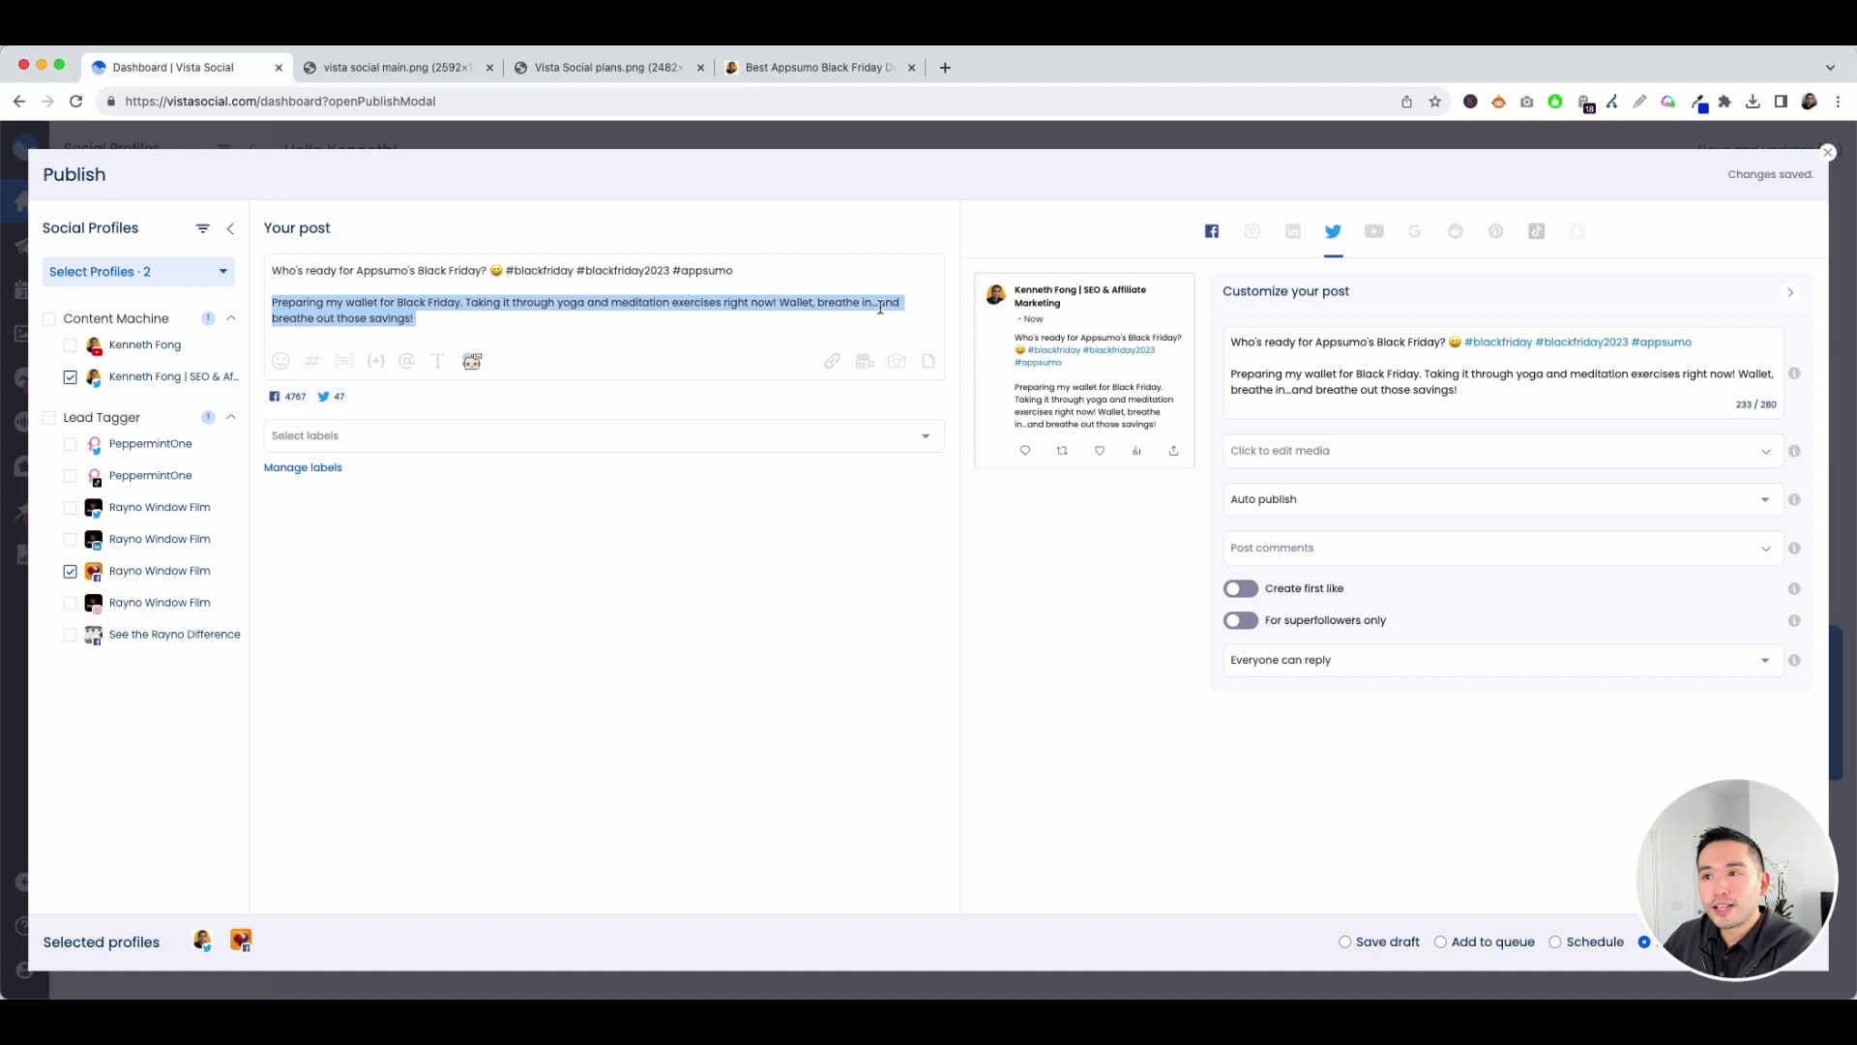
{"action": "left_click", "coordinate": [535, 306]}
Step: Look through the link, video and document attachment options
{"action": "left_click", "coordinate": [832, 361]}
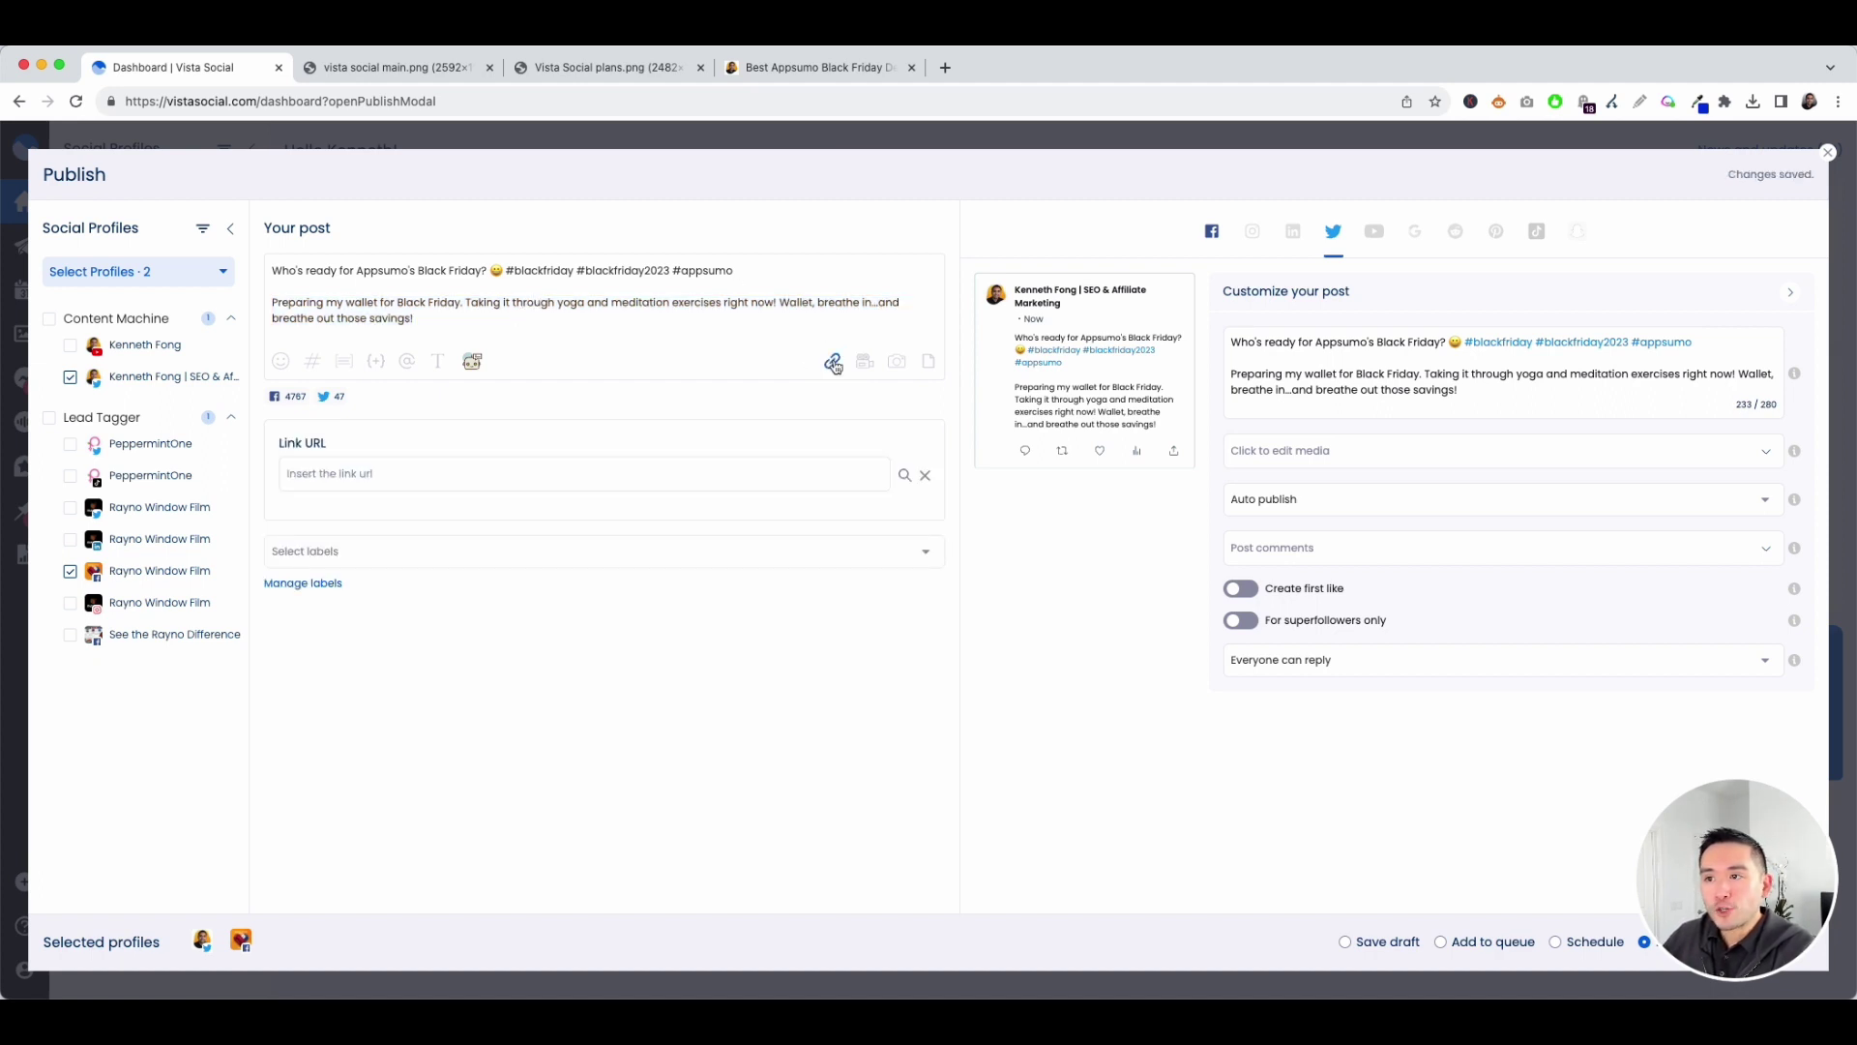
{"action": "left_click", "coordinate": [861, 361]}
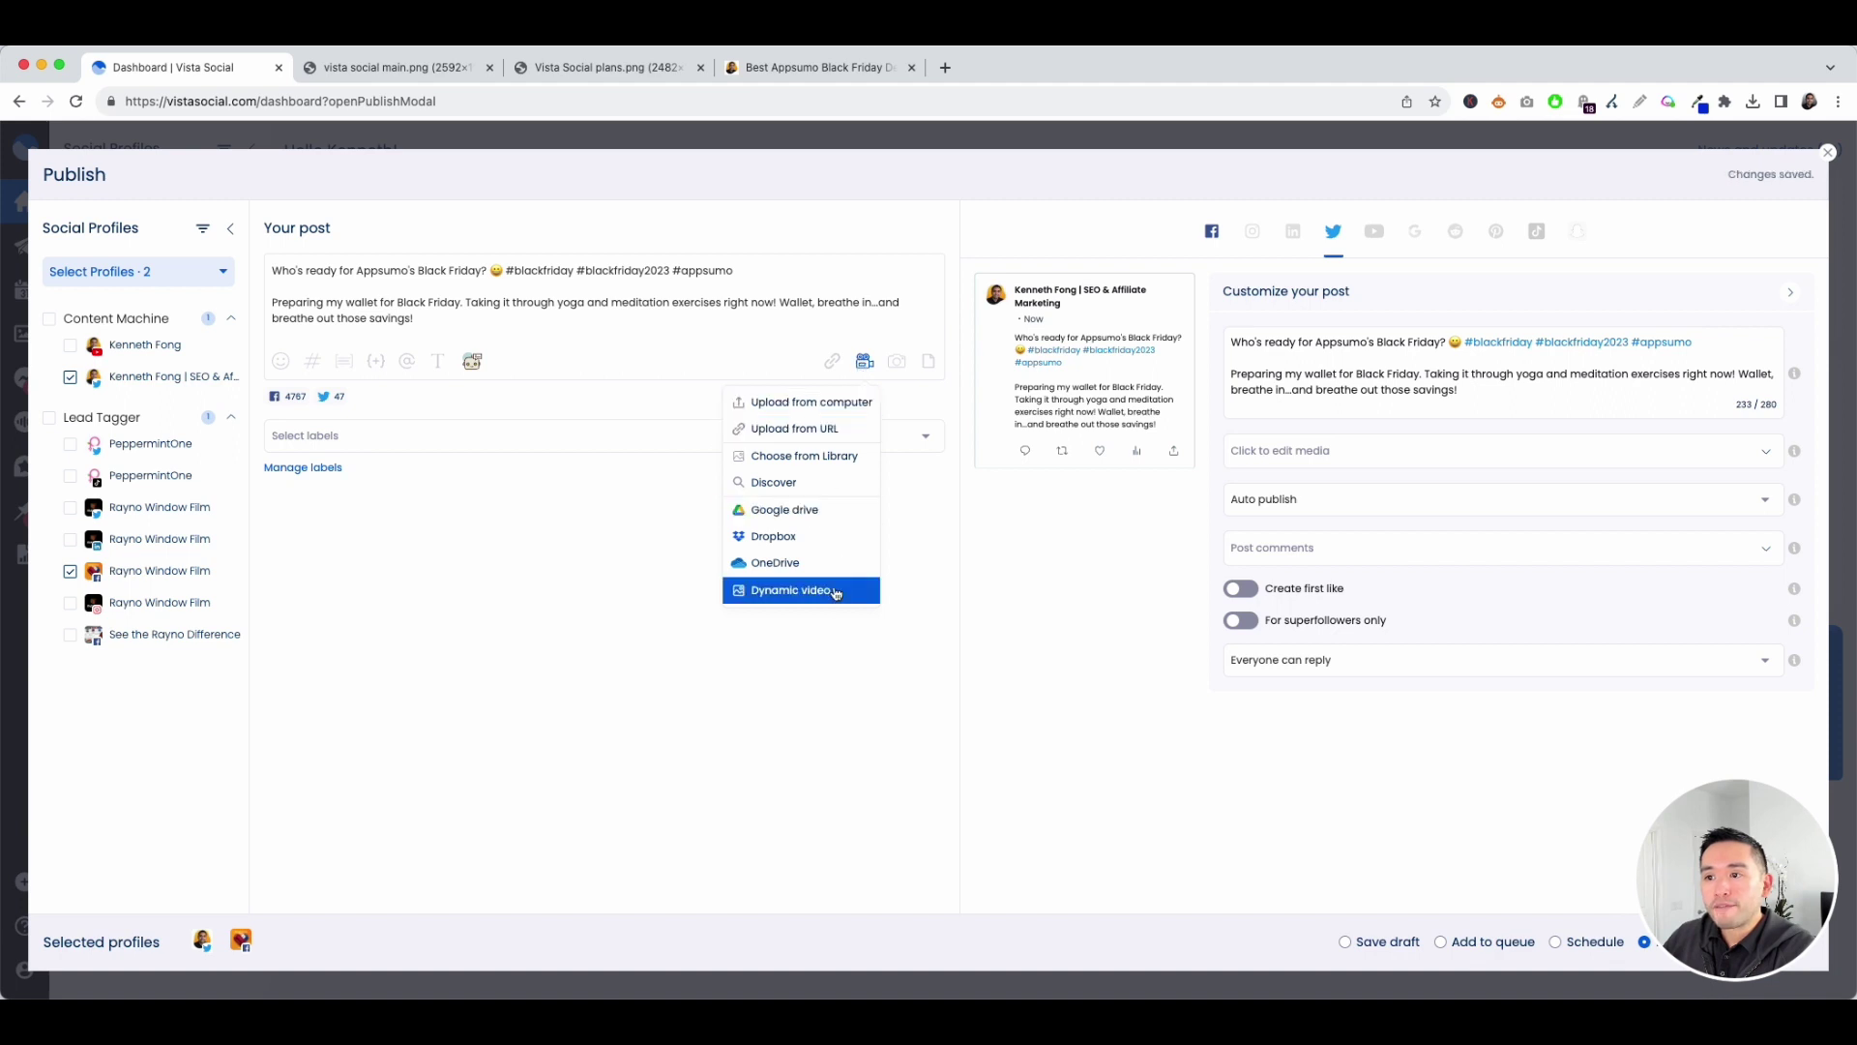
{"action": "mouse_move", "coordinate": [898, 363]}
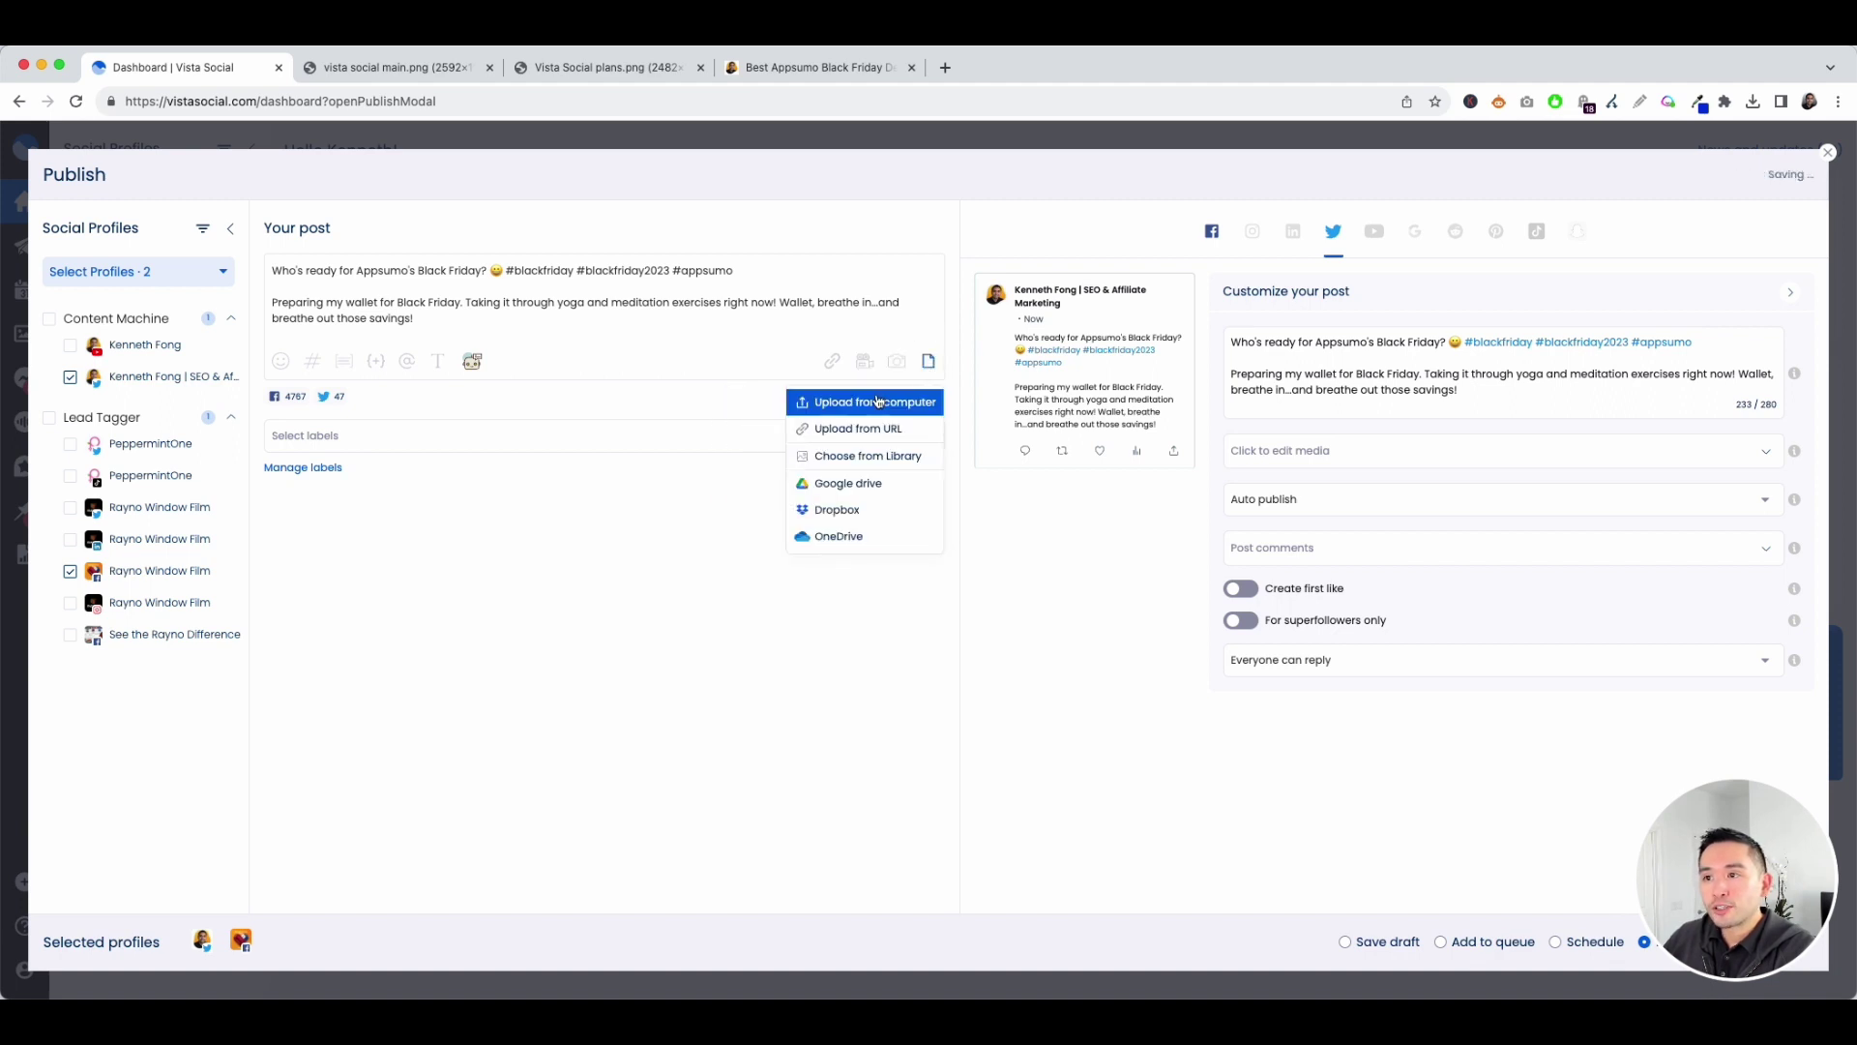
{"action": "left_click", "coordinate": [926, 332]}
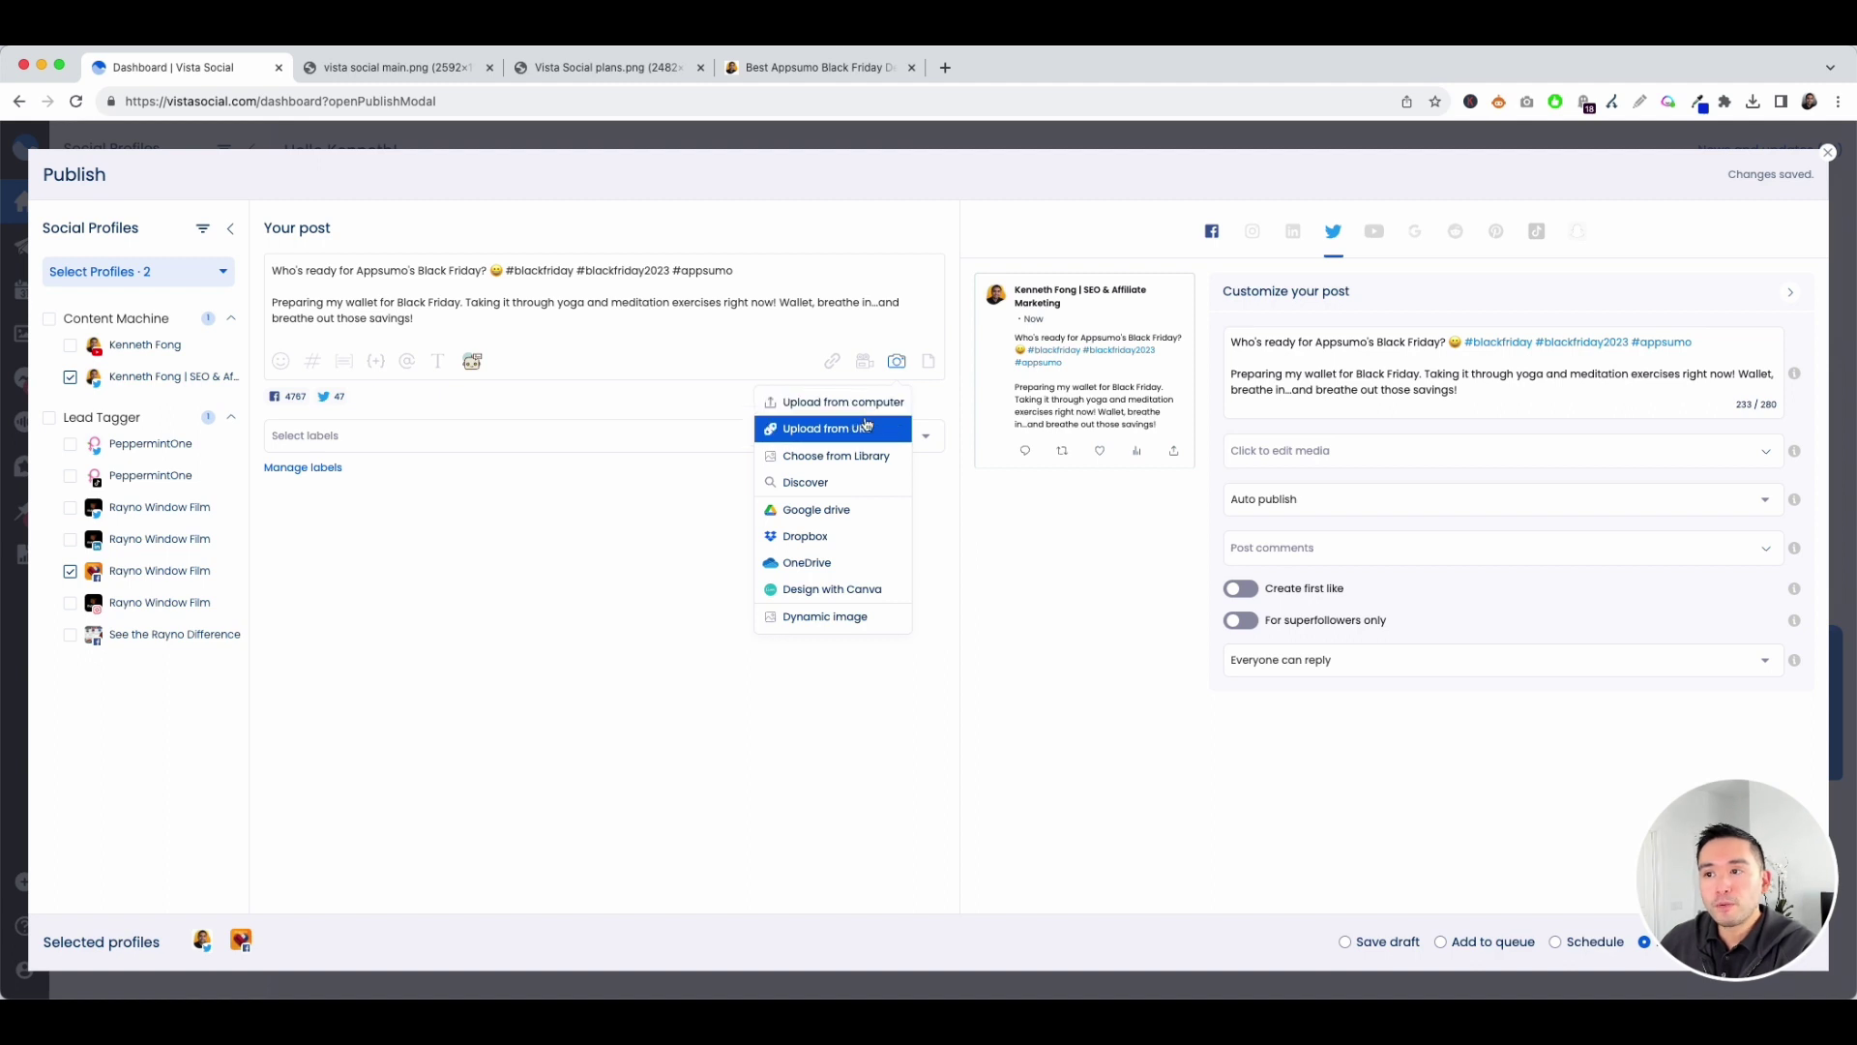
Step: Browse Unsplash, Pexels, Giphy and Hashtags, then attach the first semrush Instagram user image
{"action": "left_click", "coordinate": [876, 483]}
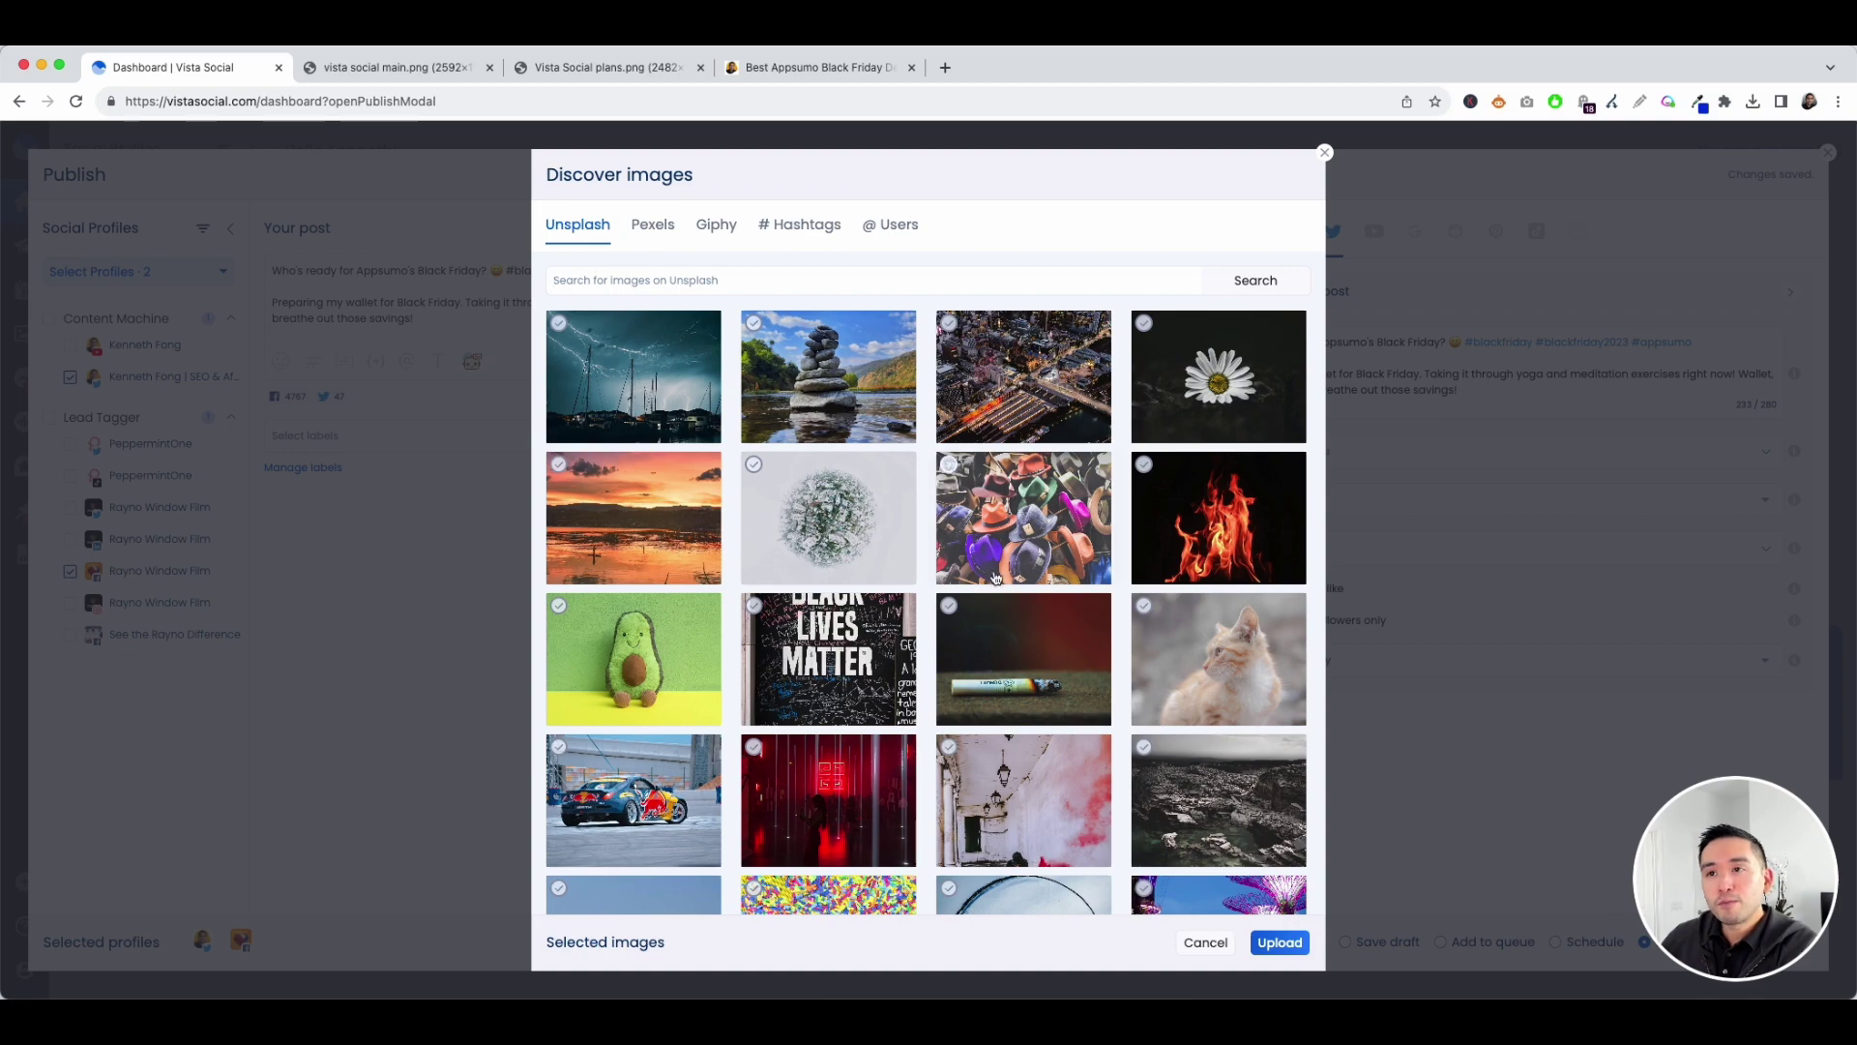
{"action": "left_click", "coordinate": [638, 233]}
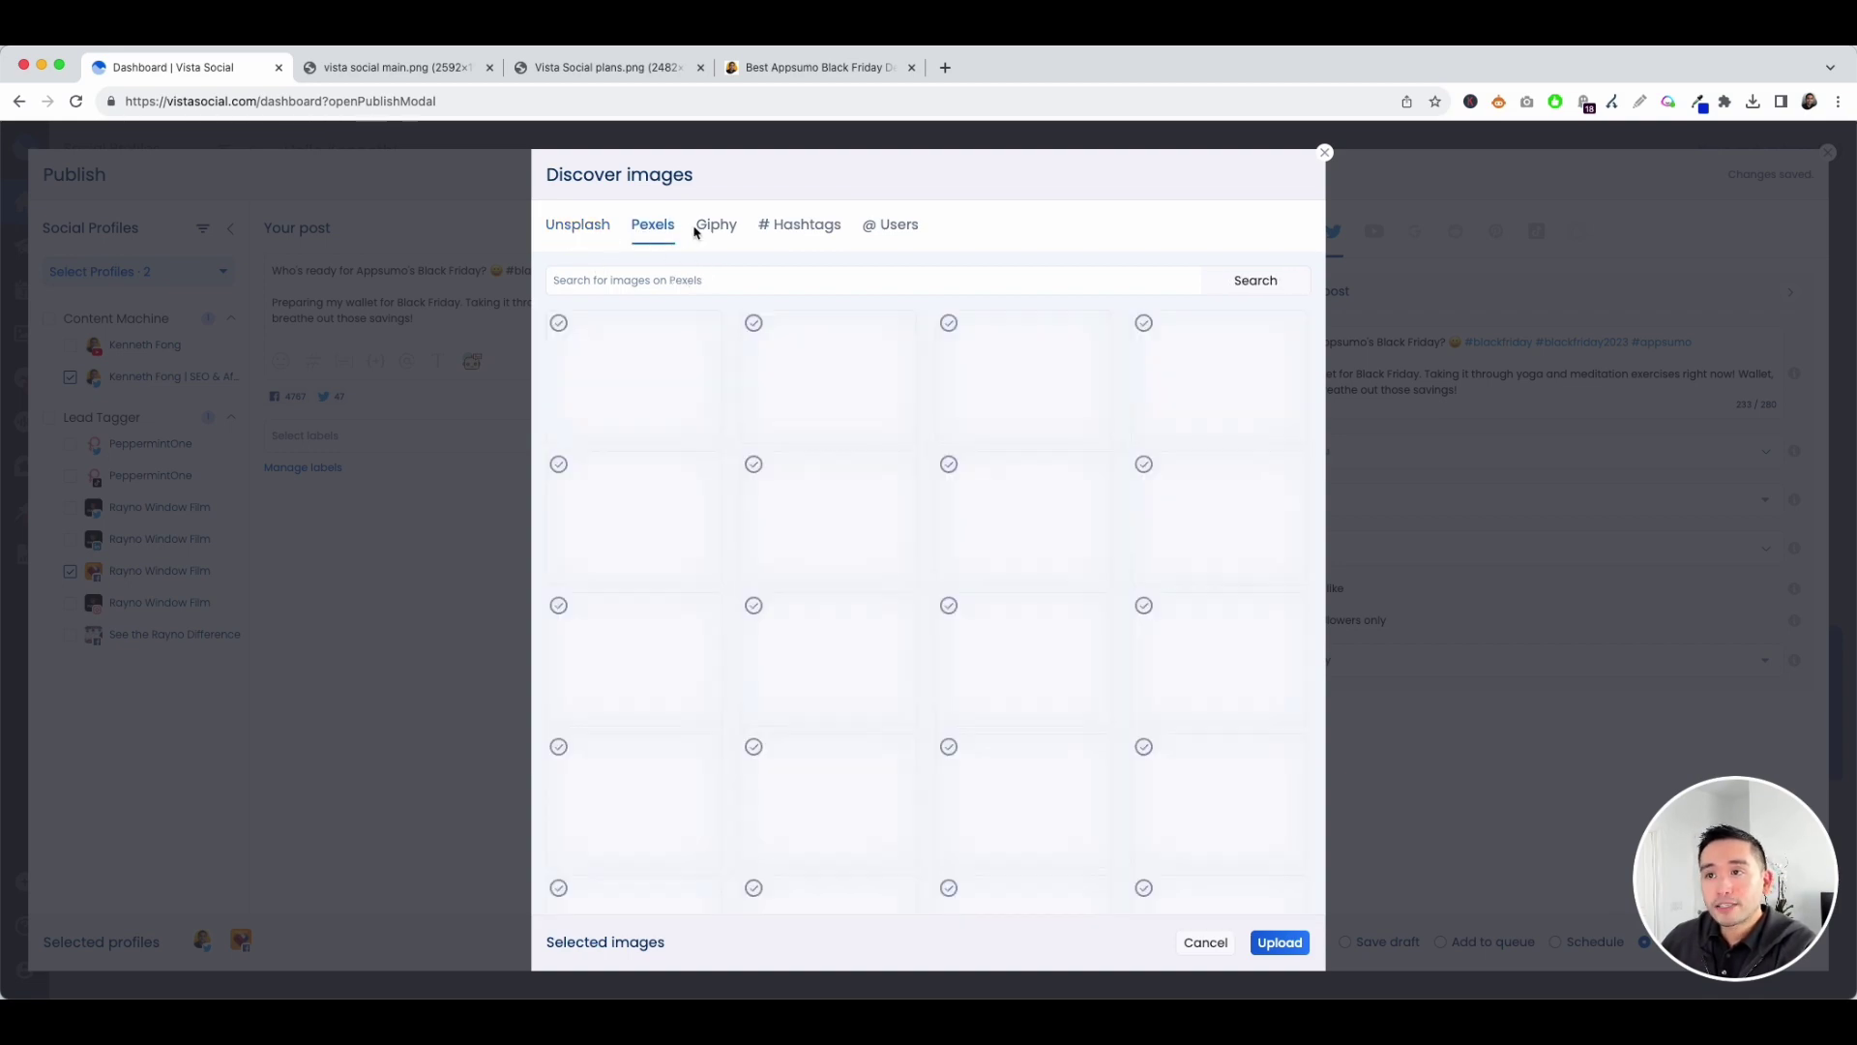
{"action": "left_click", "coordinate": [717, 231]}
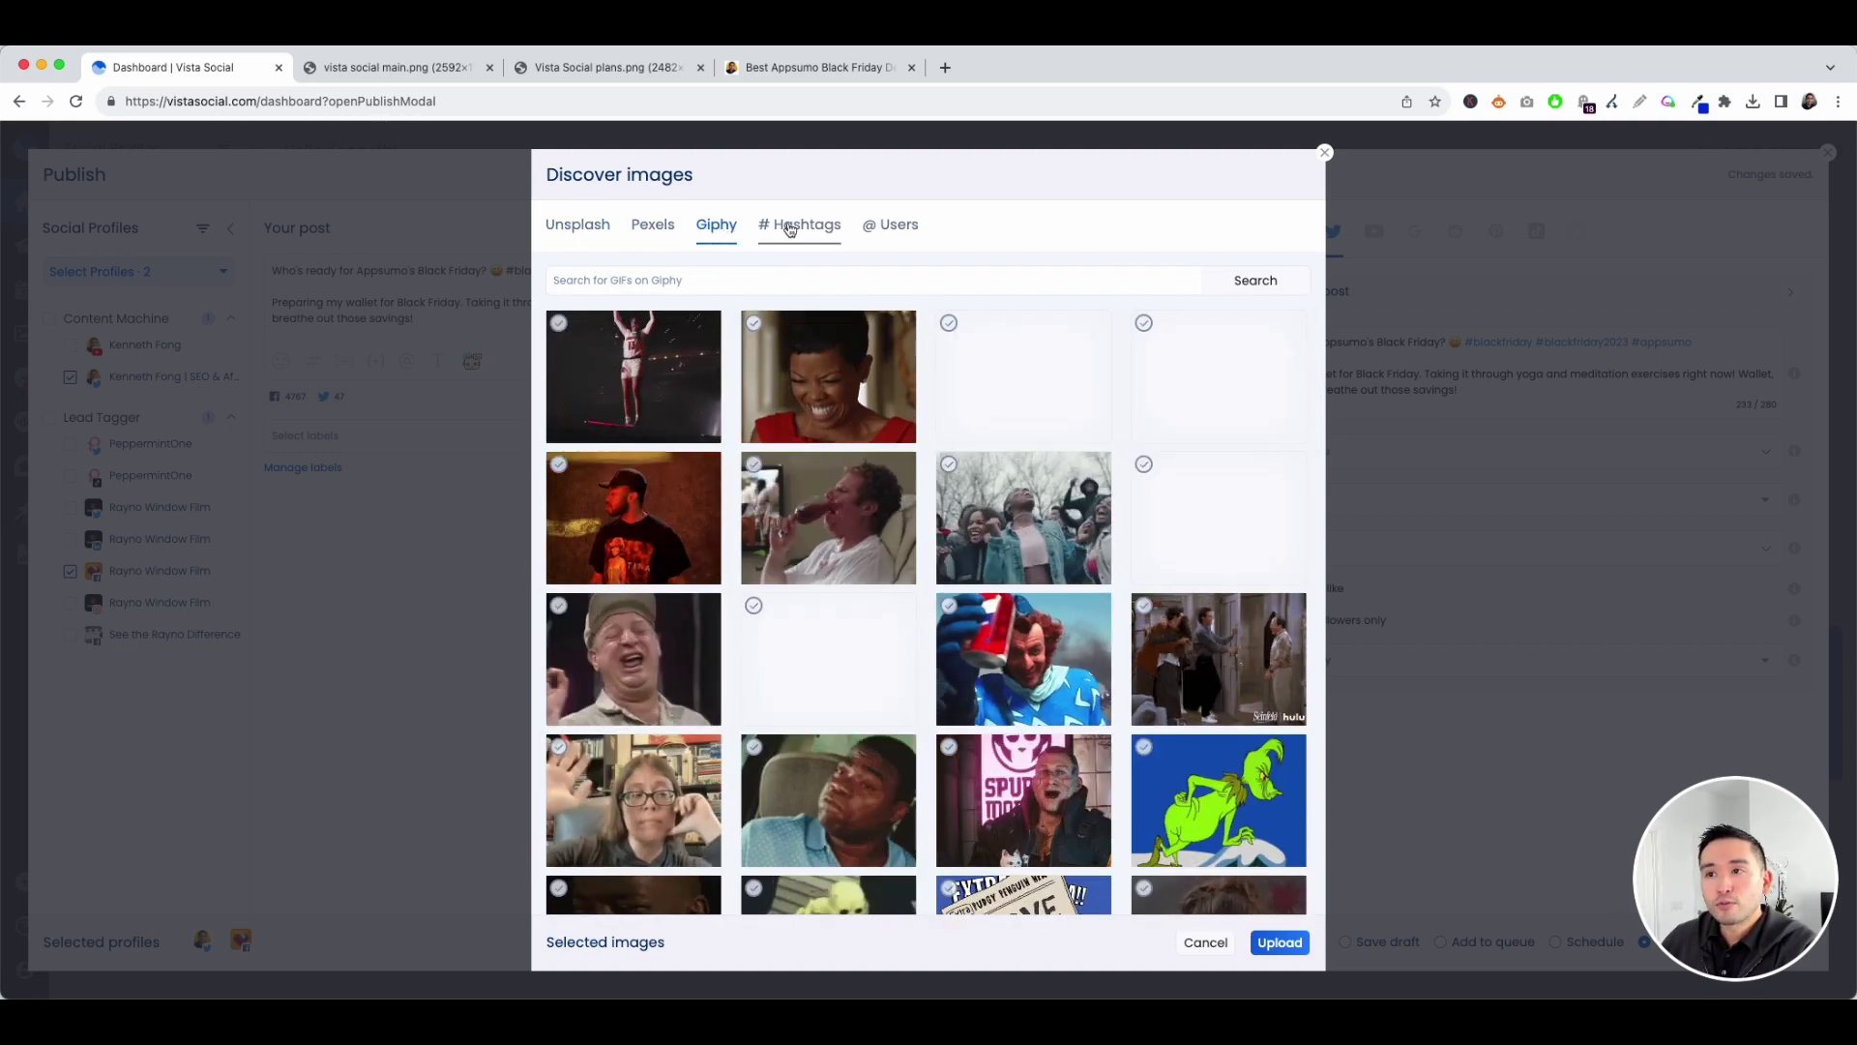
{"action": "left_click", "coordinate": [791, 229]}
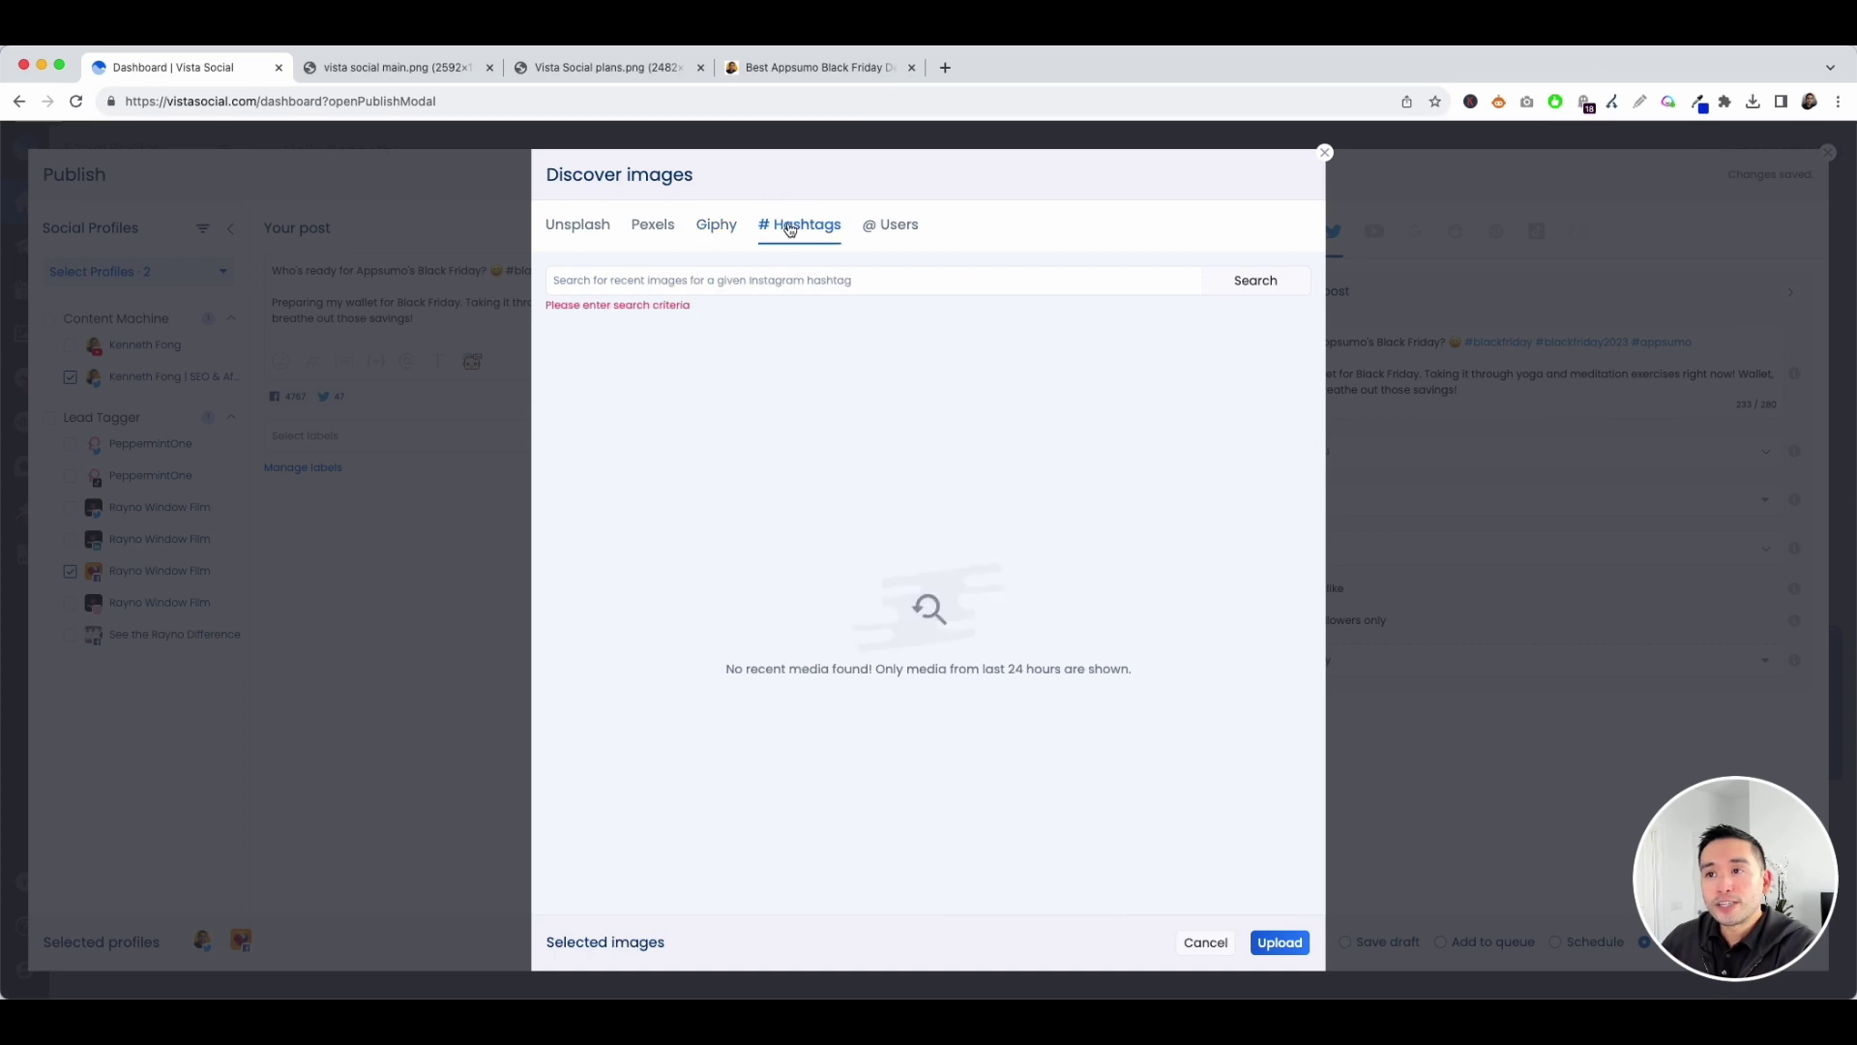
{"action": "left_click", "coordinate": [877, 233]}
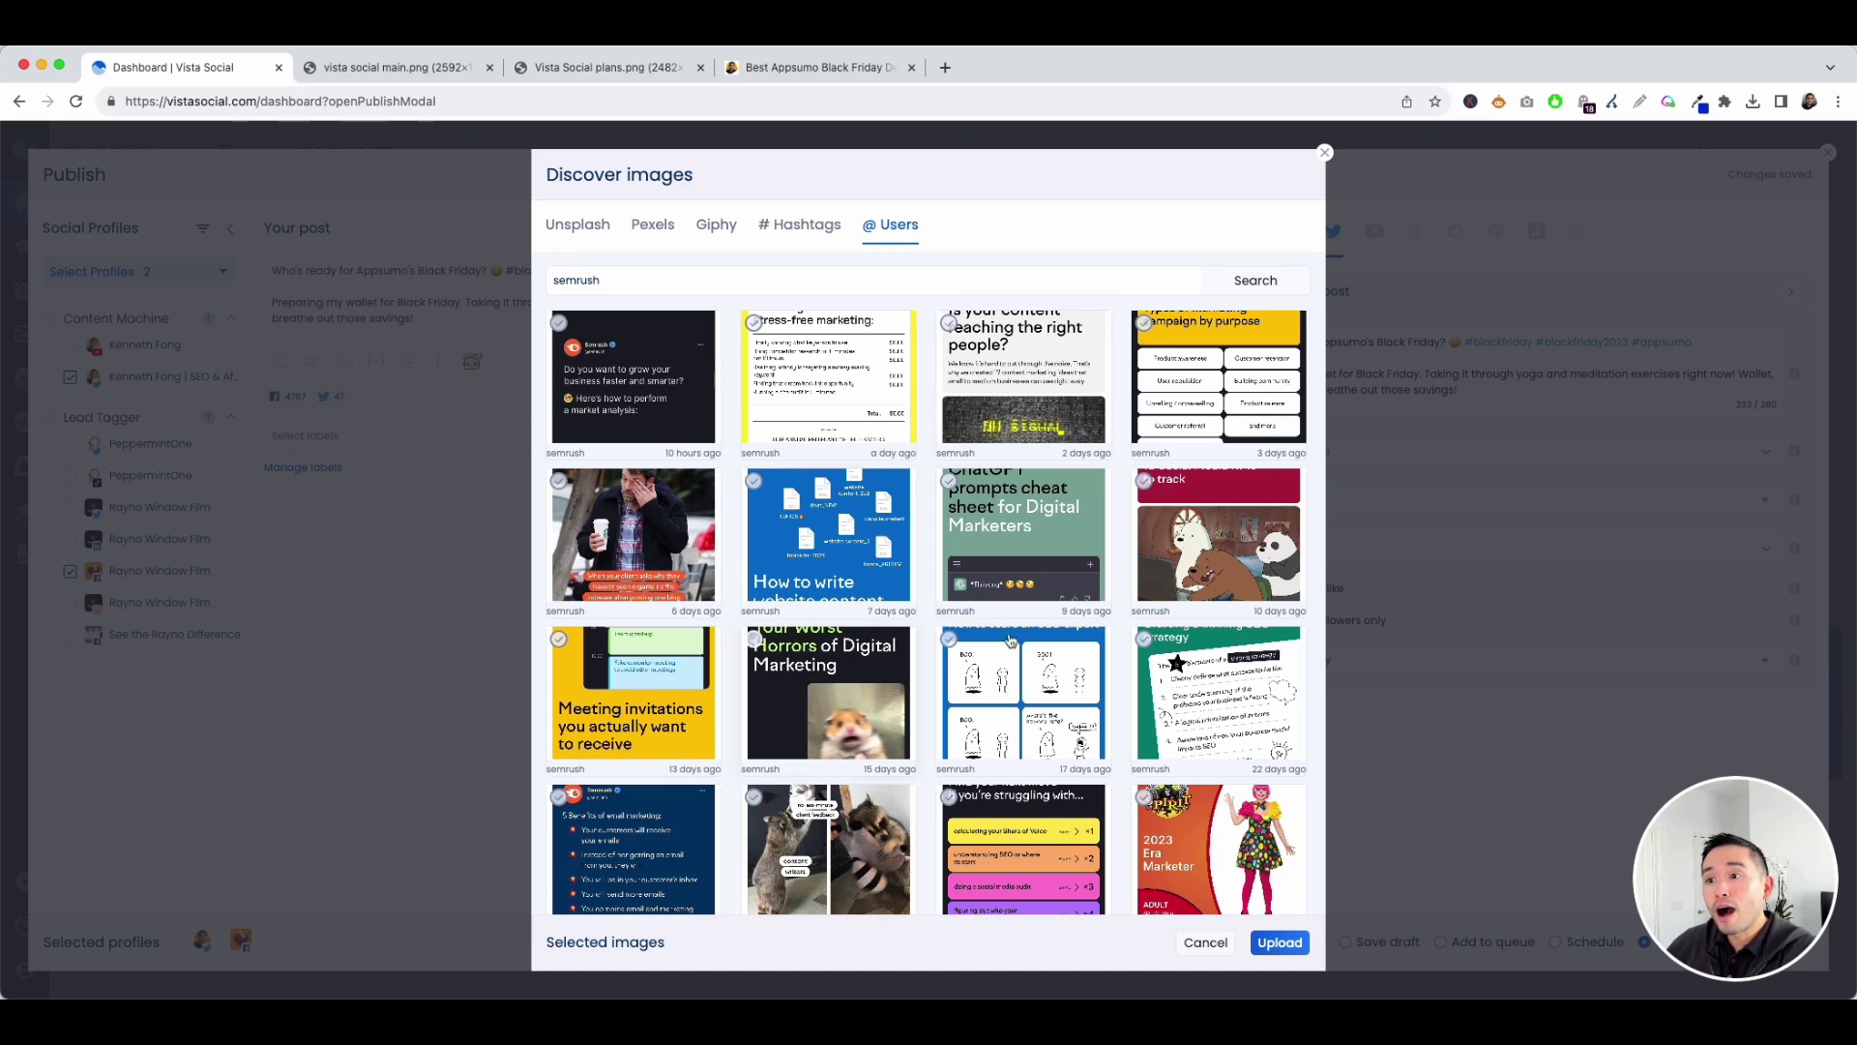
{"action": "left_click", "coordinate": [646, 389]}
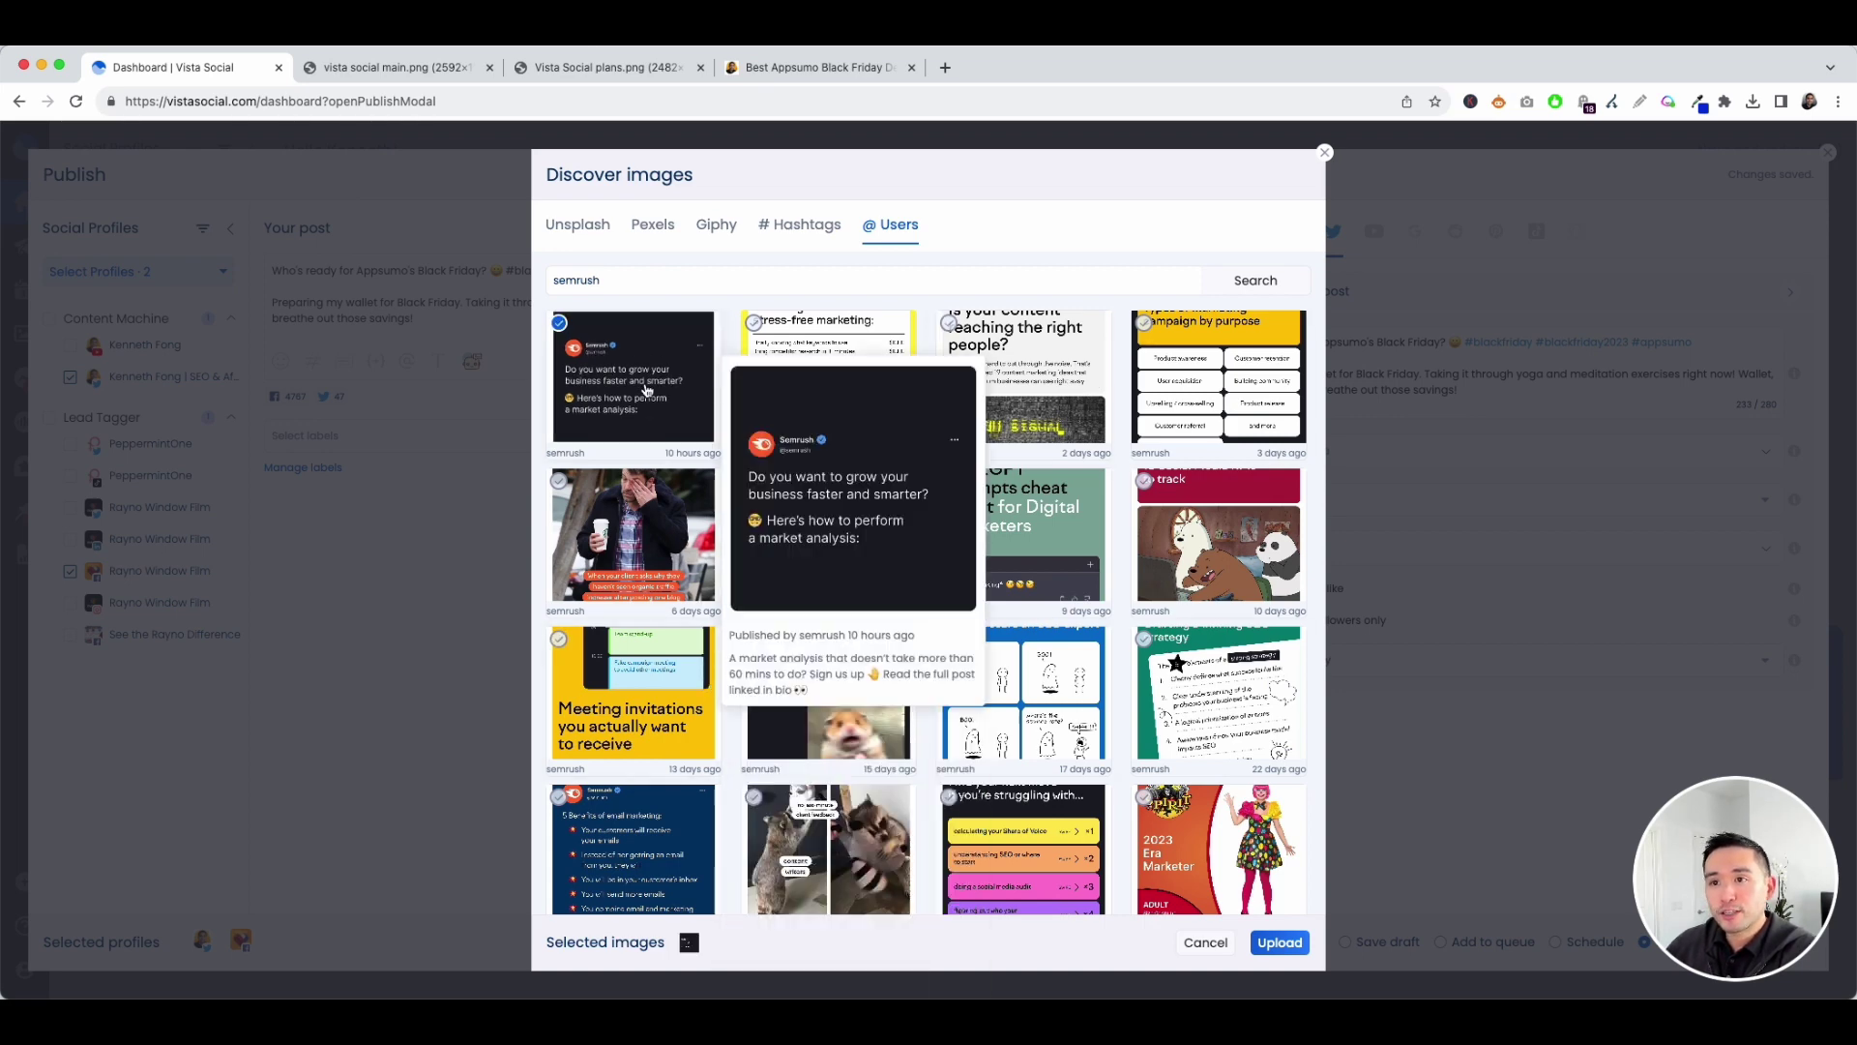
{"action": "left_click", "coordinate": [1280, 943]}
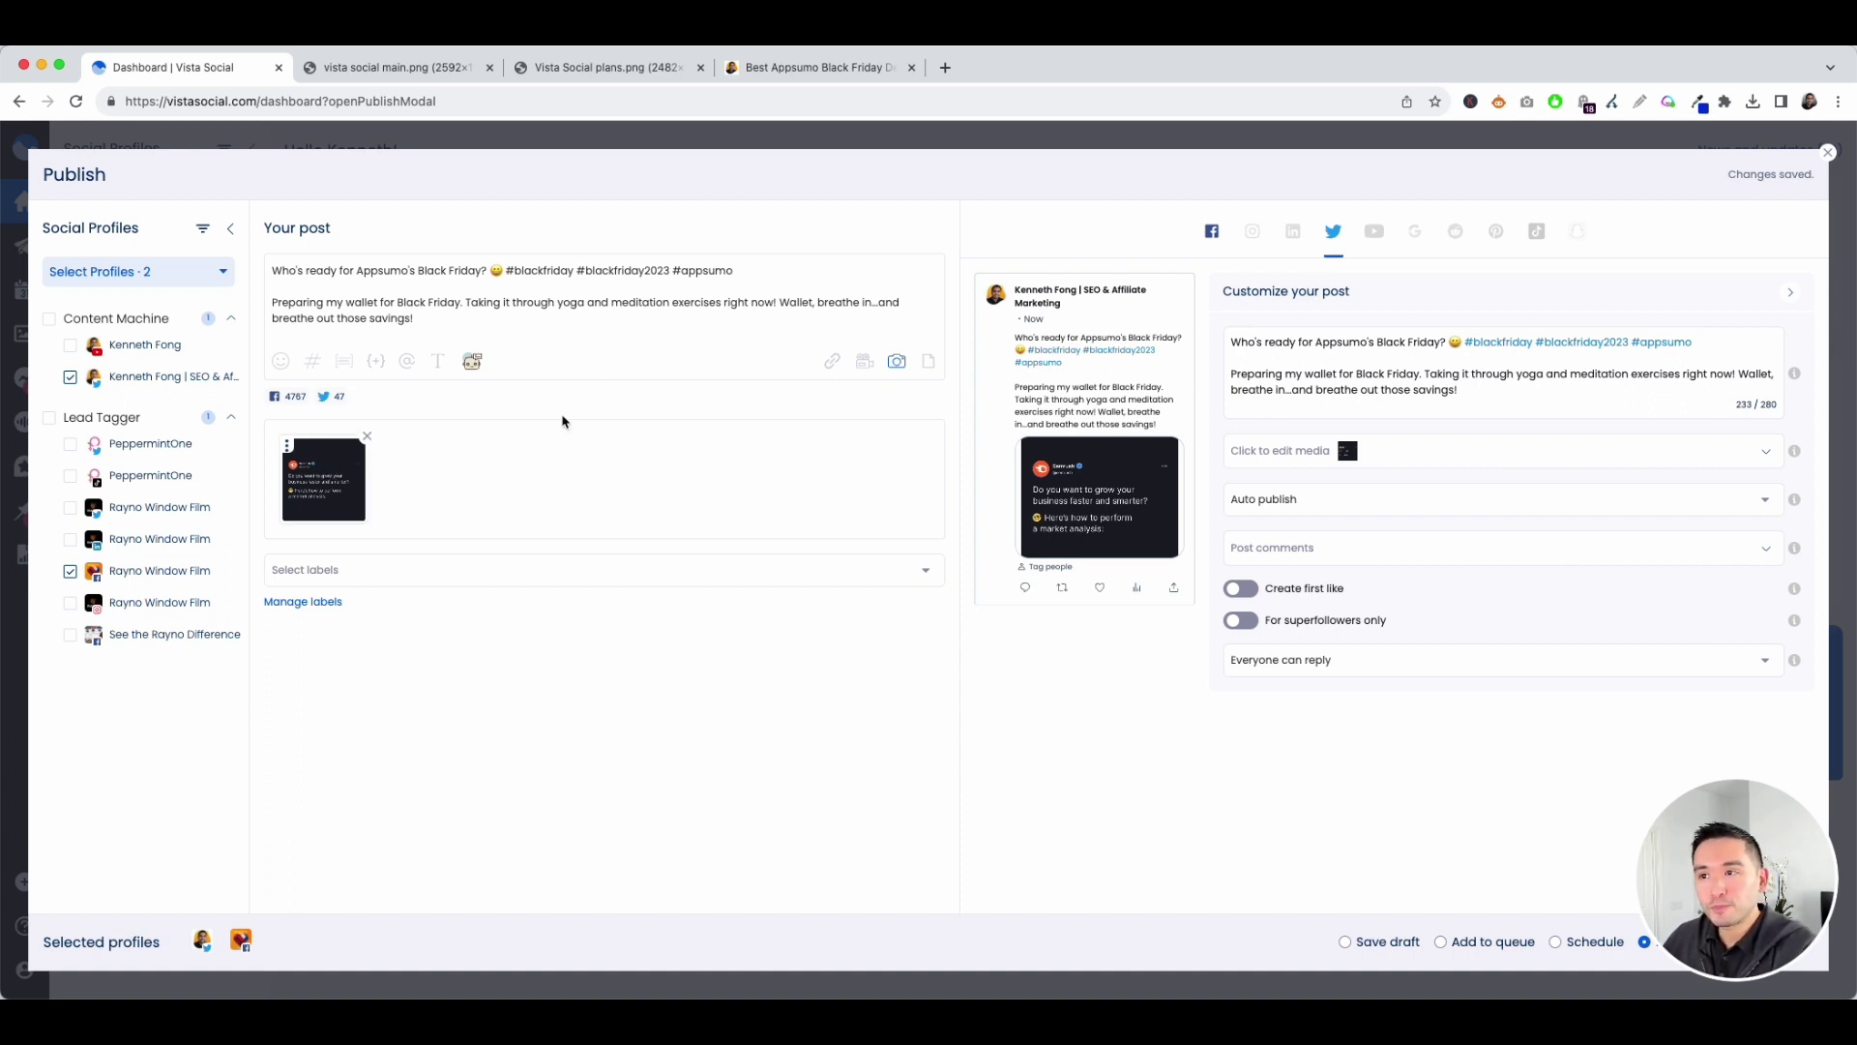
Step: Start a dynamic image using the post caption at 1080 x 1080 size
{"action": "left_click", "coordinate": [897, 361]}
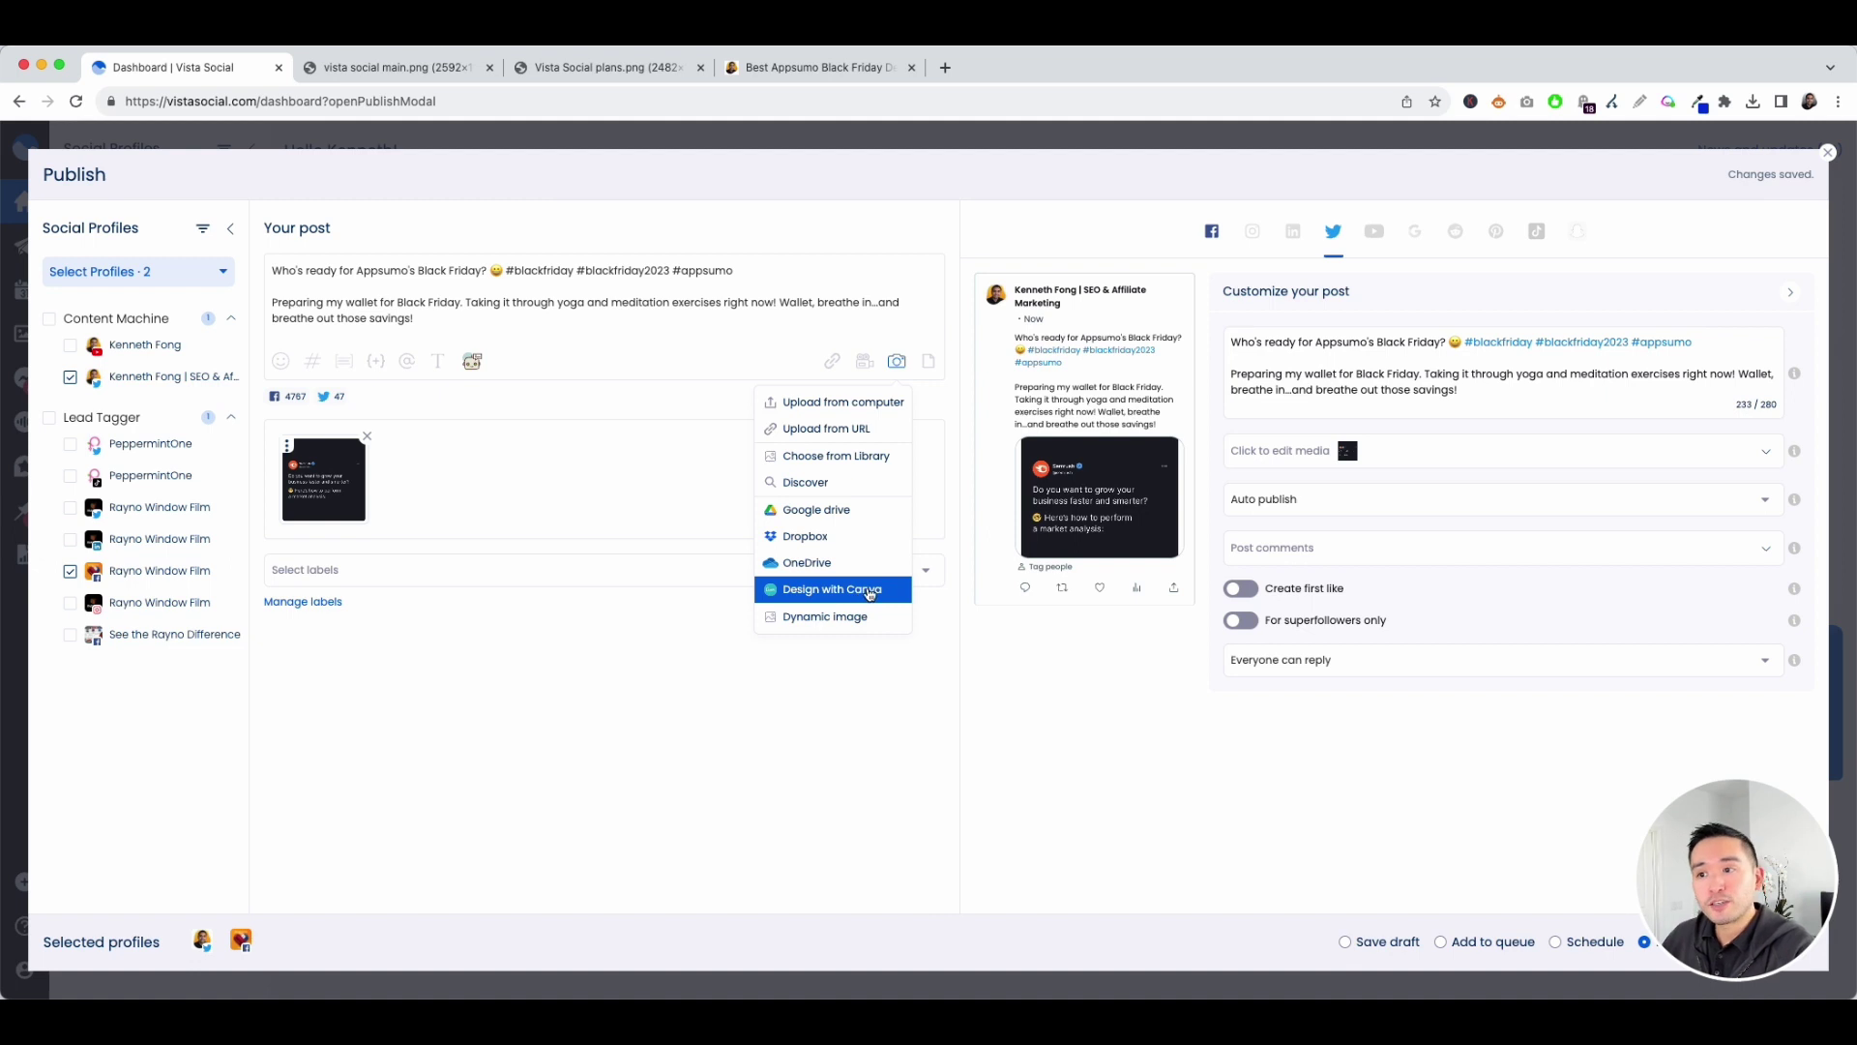
{"action": "left_click", "coordinate": [834, 624]}
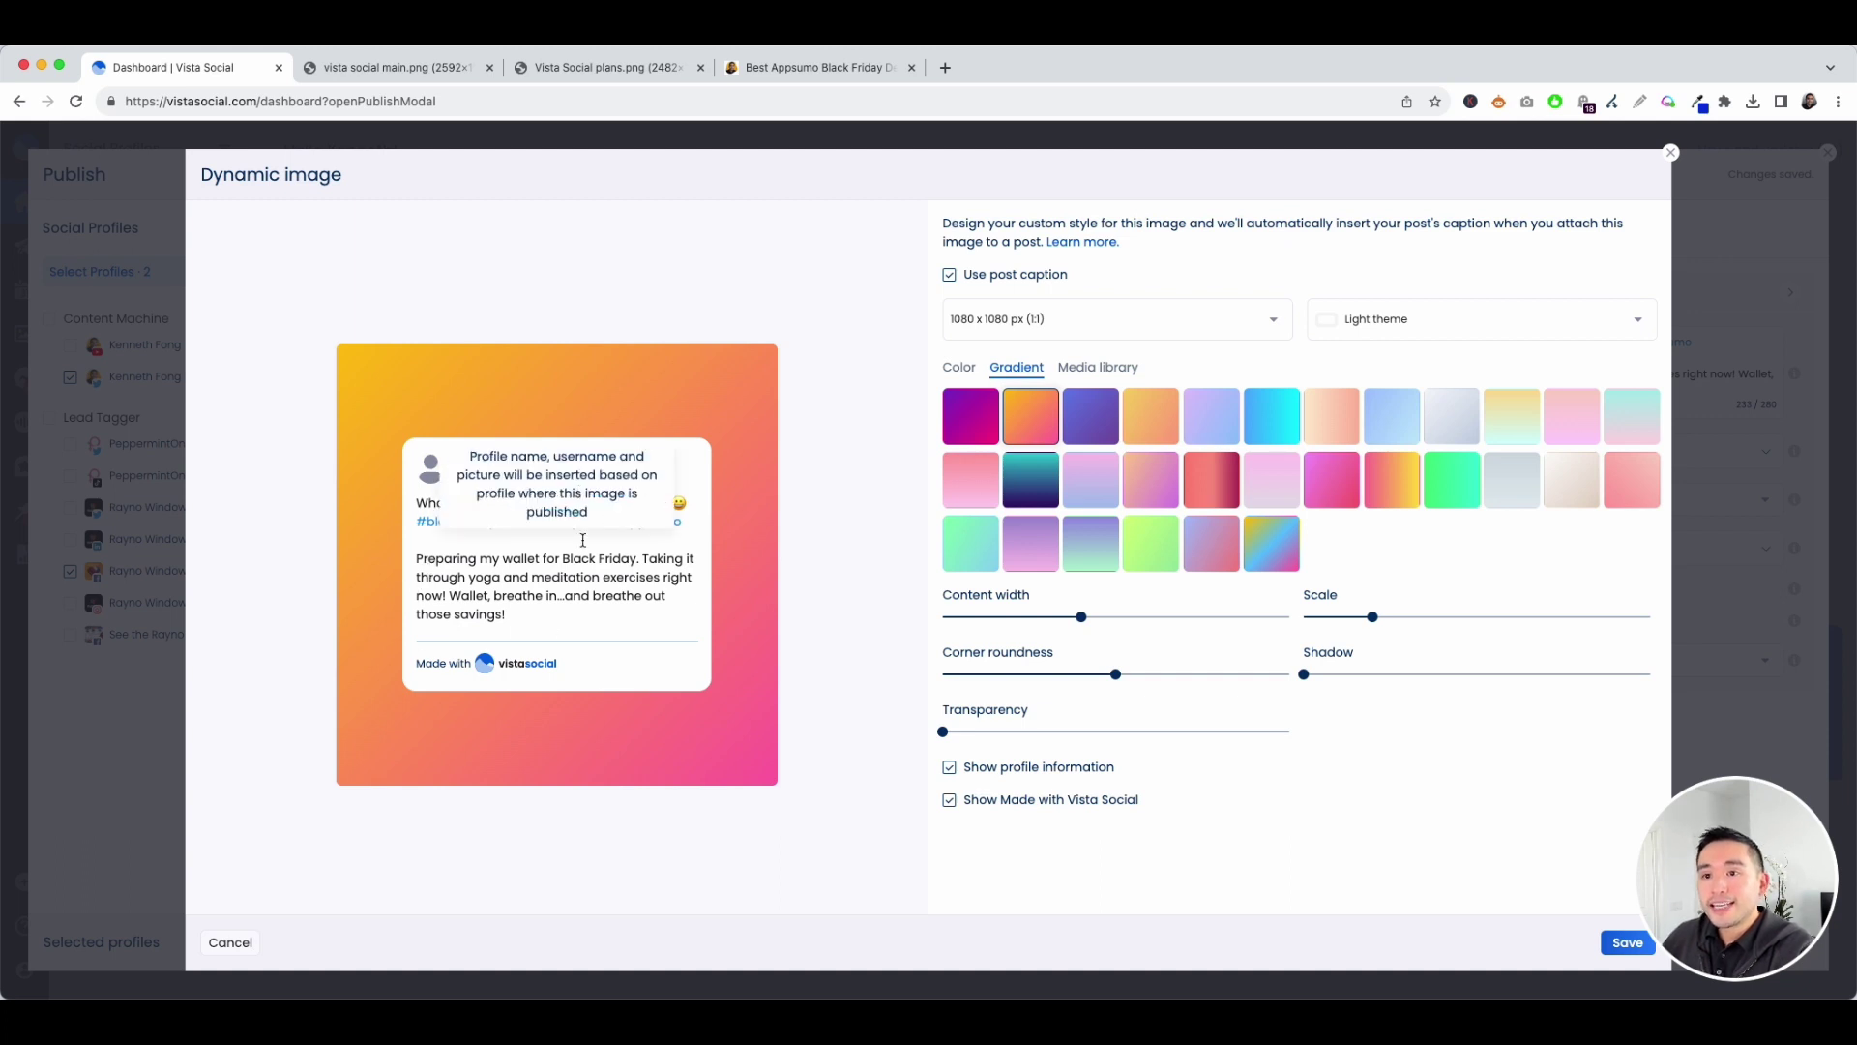
{"action": "left_click", "coordinate": [950, 275]}
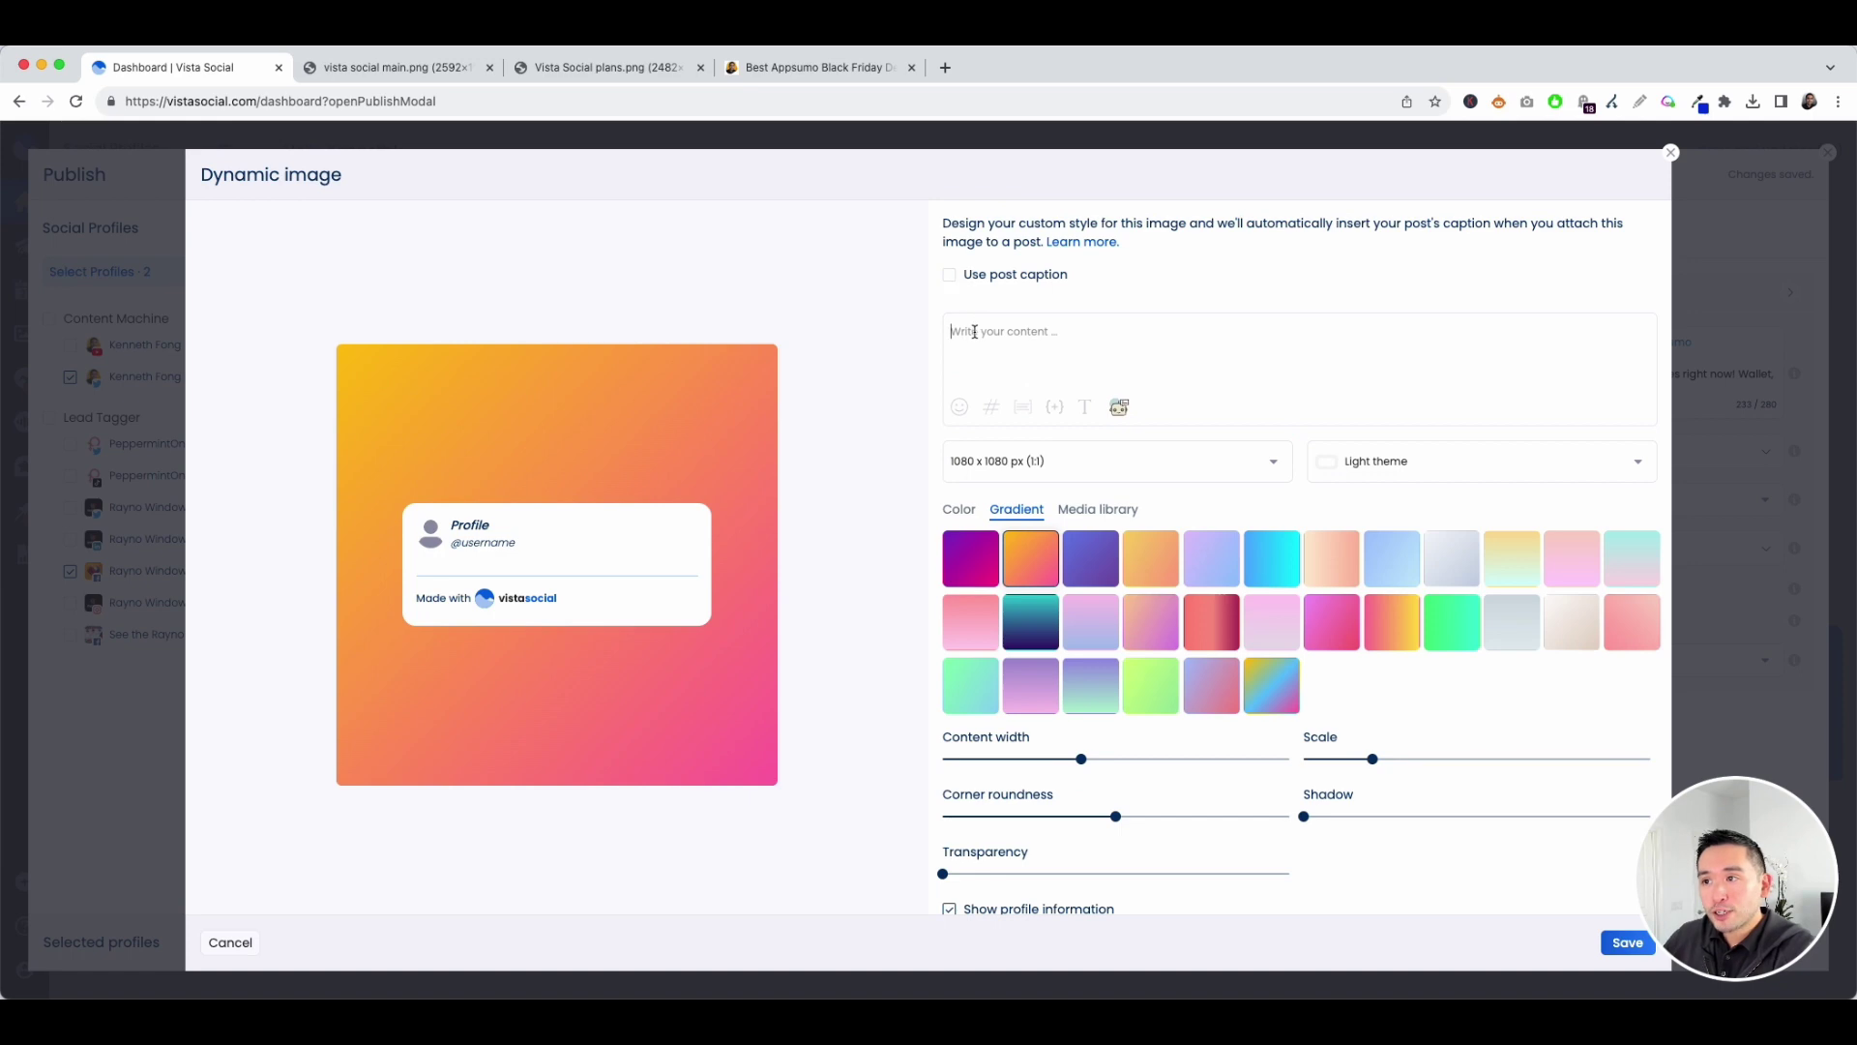
{"action": "type", "text": "Black"}
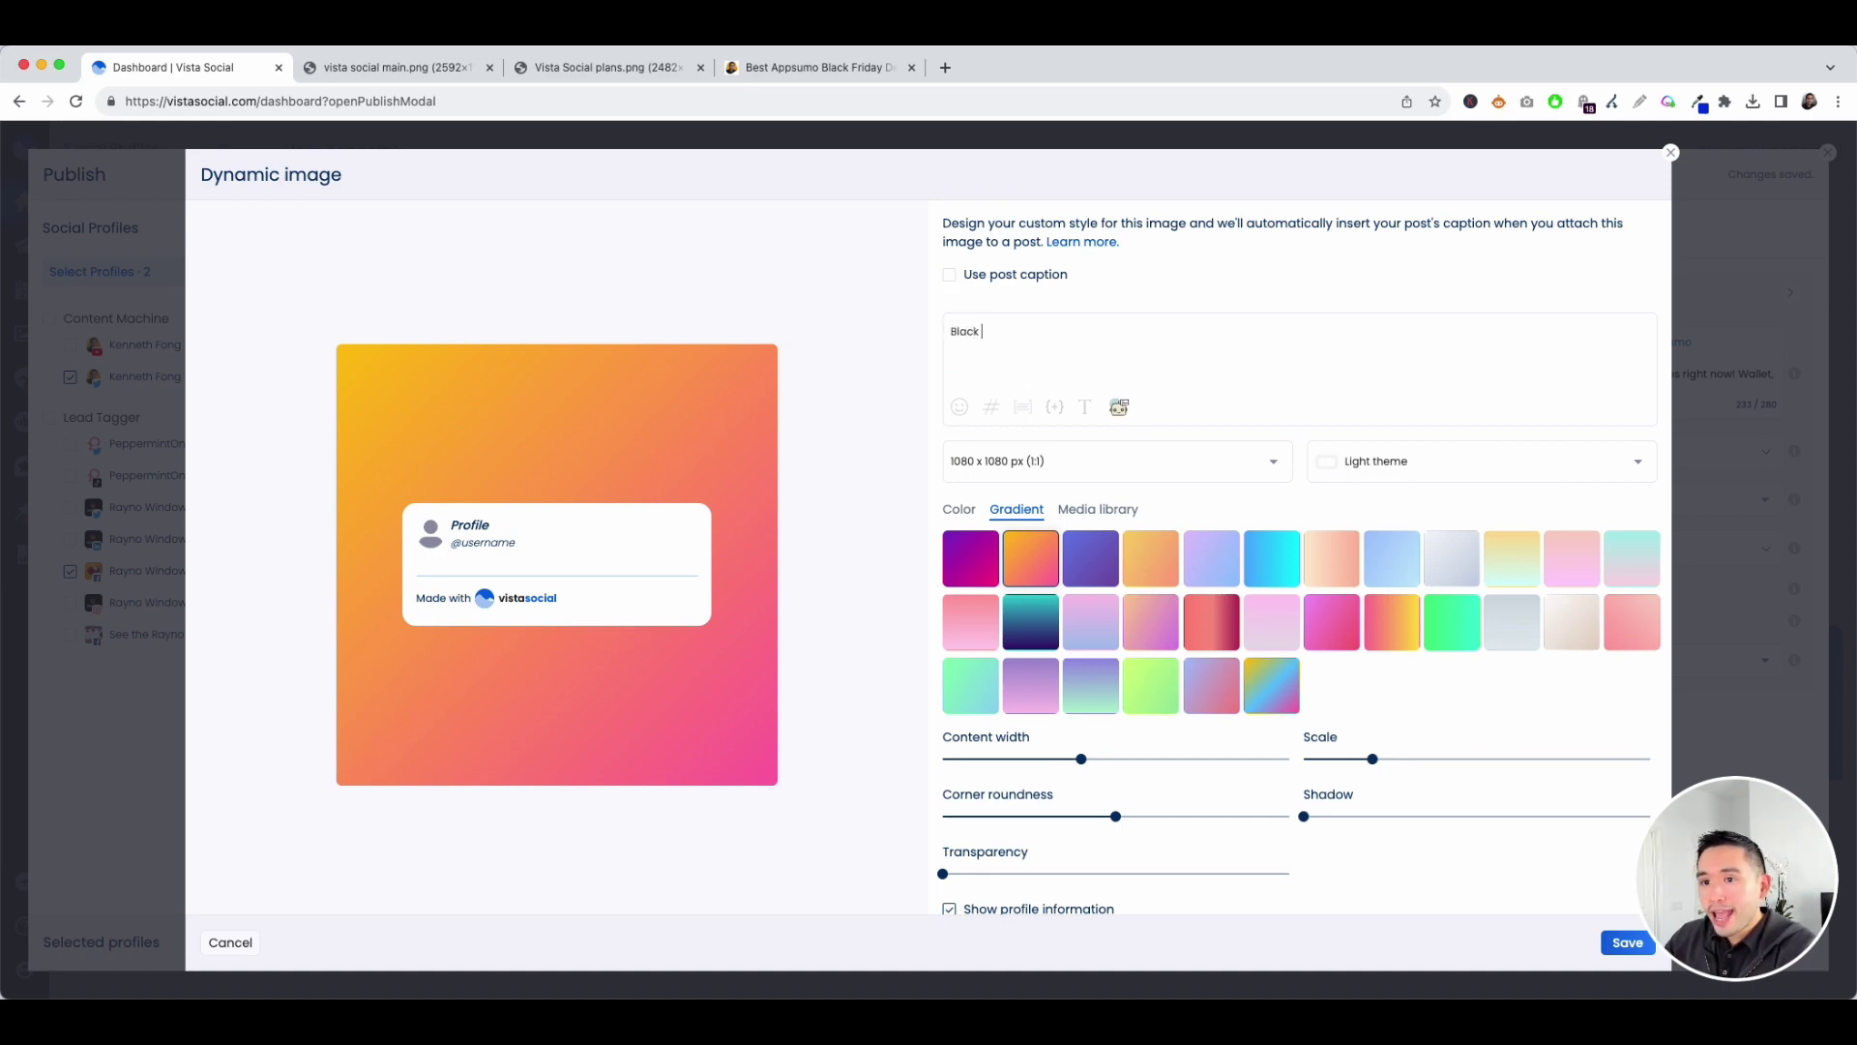
{"action": "left_click", "coordinate": [950, 275]}
{"action": "left_click", "coordinate": [1112, 319]}
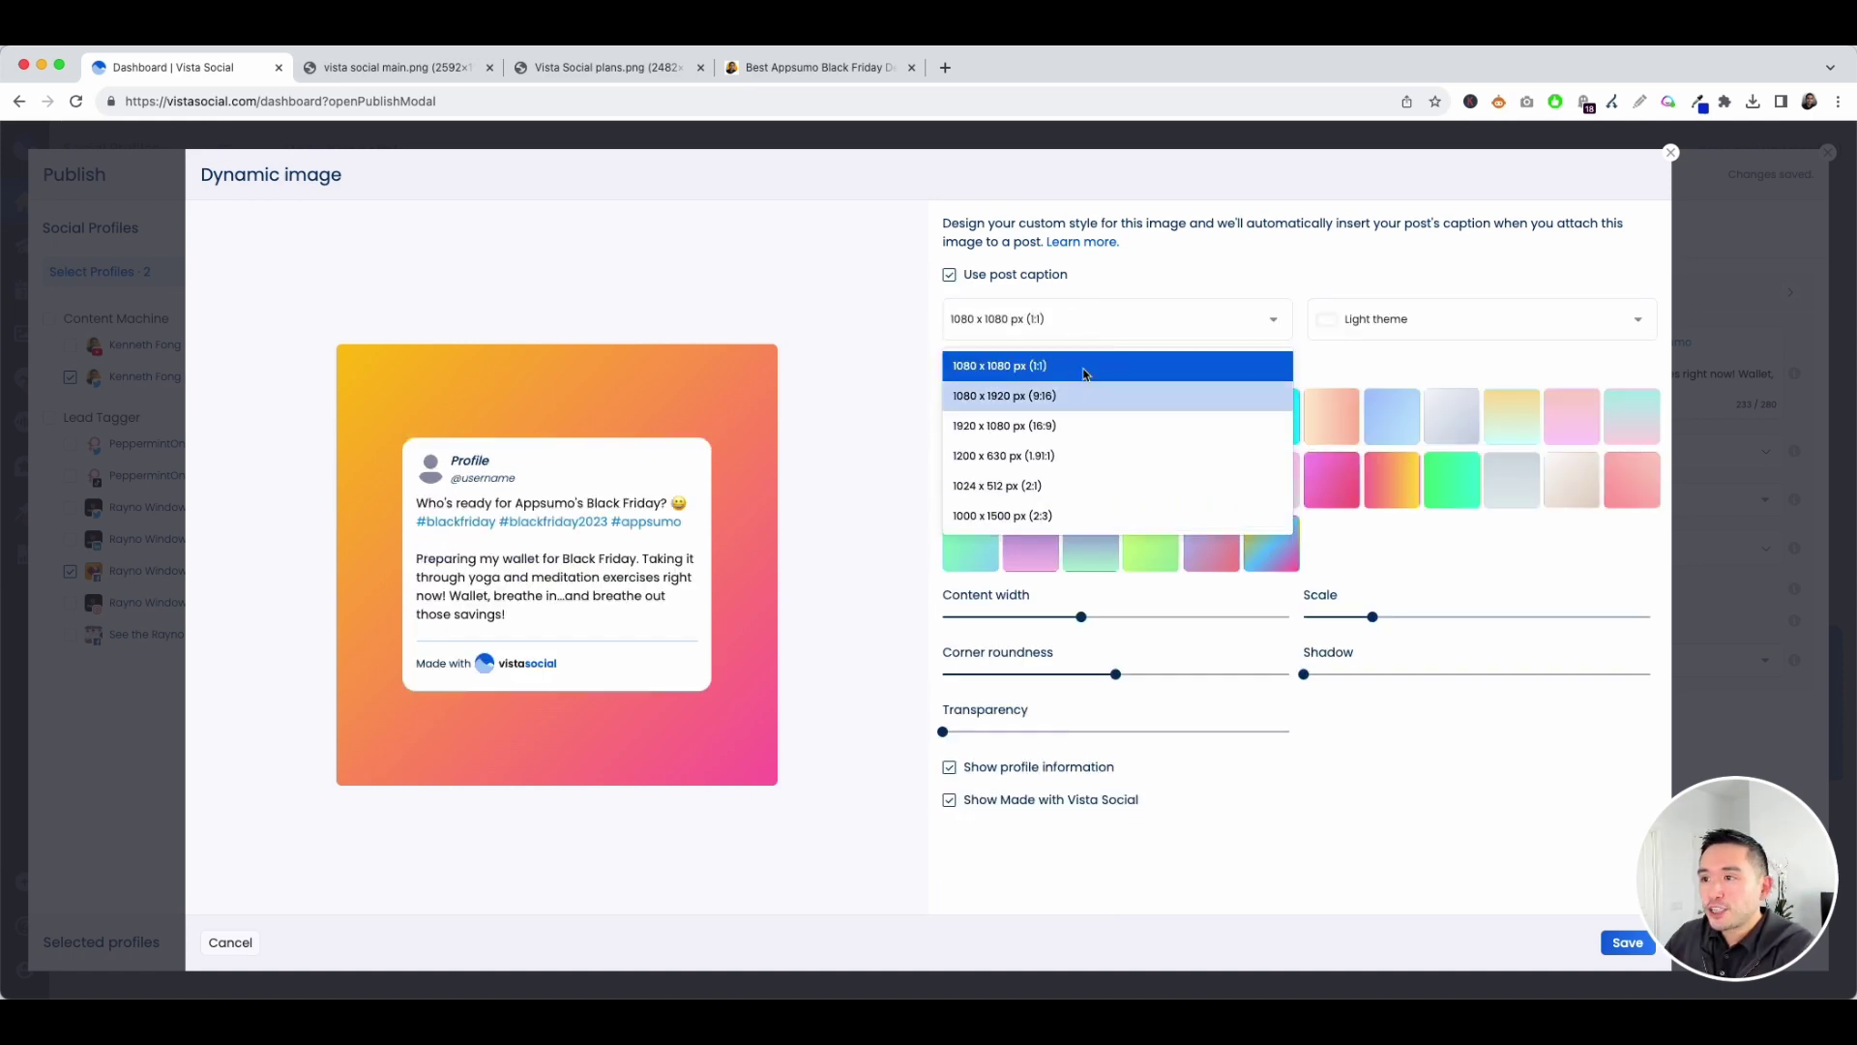
{"action": "left_click", "coordinate": [1400, 322]}
Step: Keep the light card theme and apply the purple gradient background
{"action": "left_click", "coordinate": [1400, 322]}
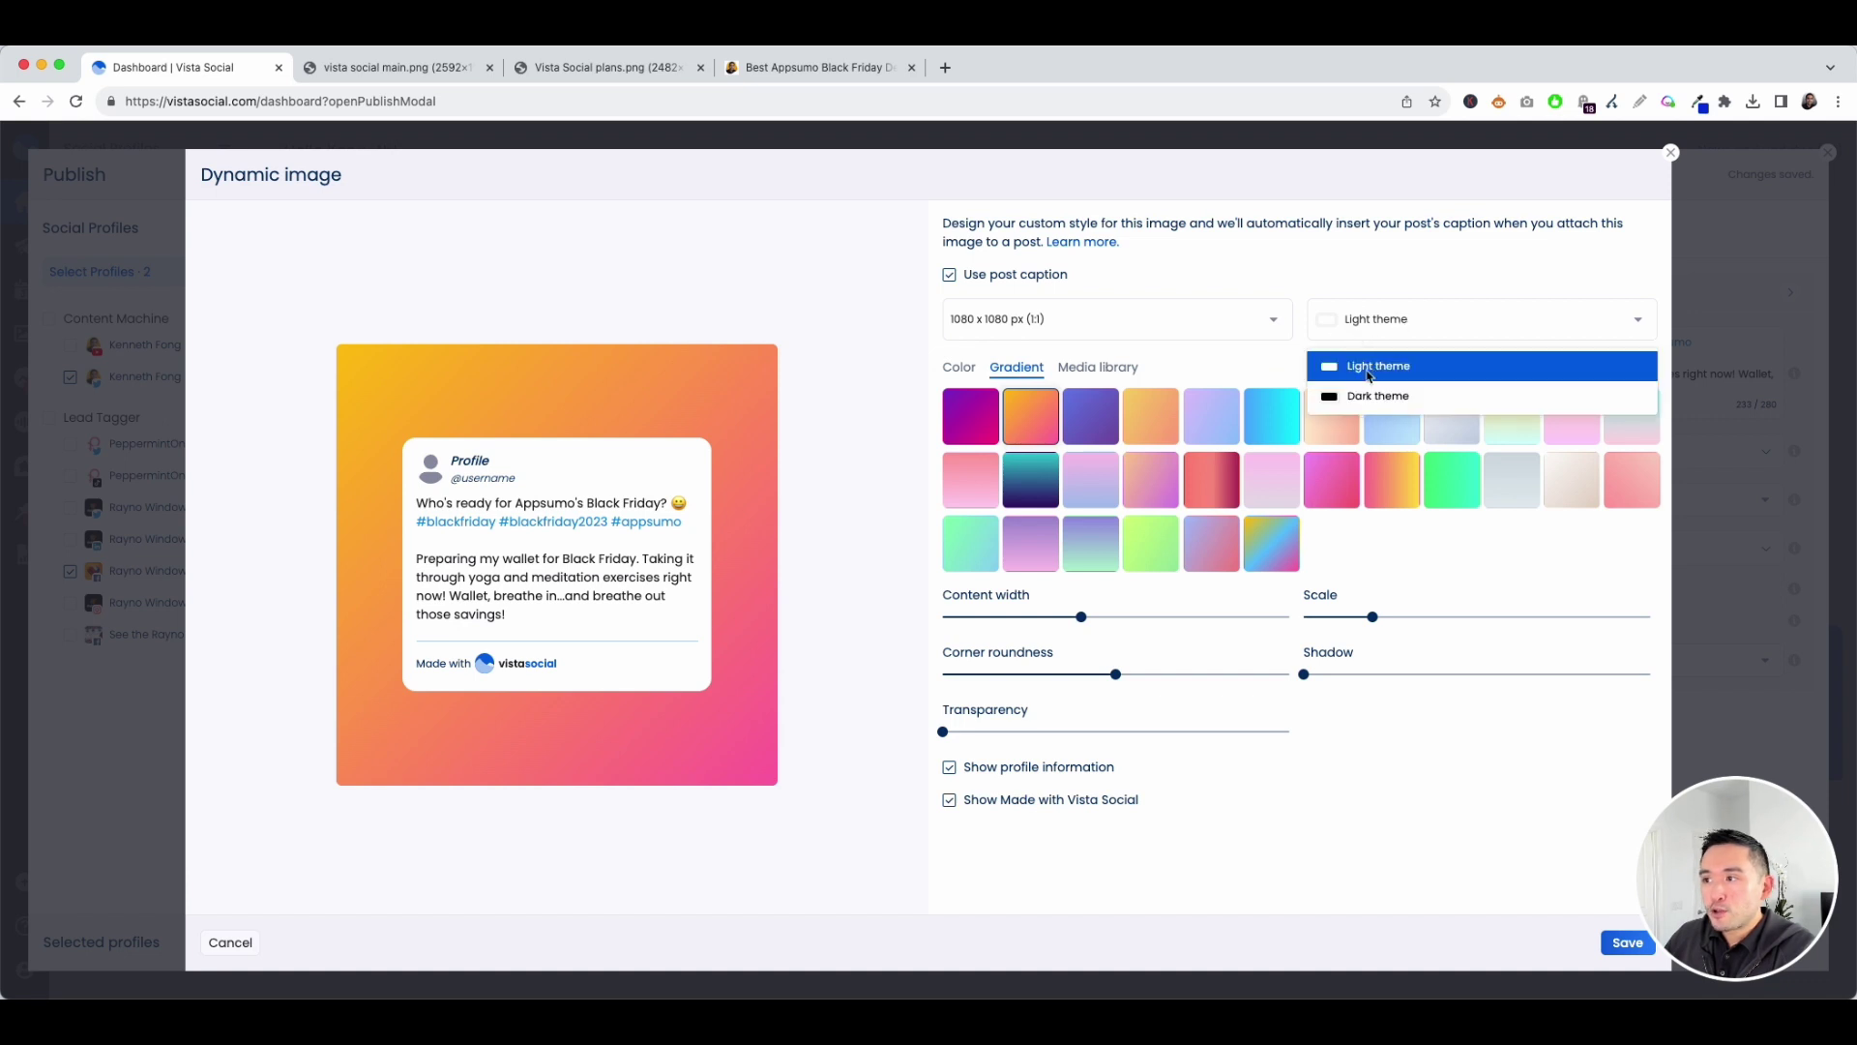
{"action": "left_click", "coordinate": [1378, 396]}
{"action": "left_click", "coordinate": [1380, 332]}
{"action": "left_click", "coordinate": [963, 369]}
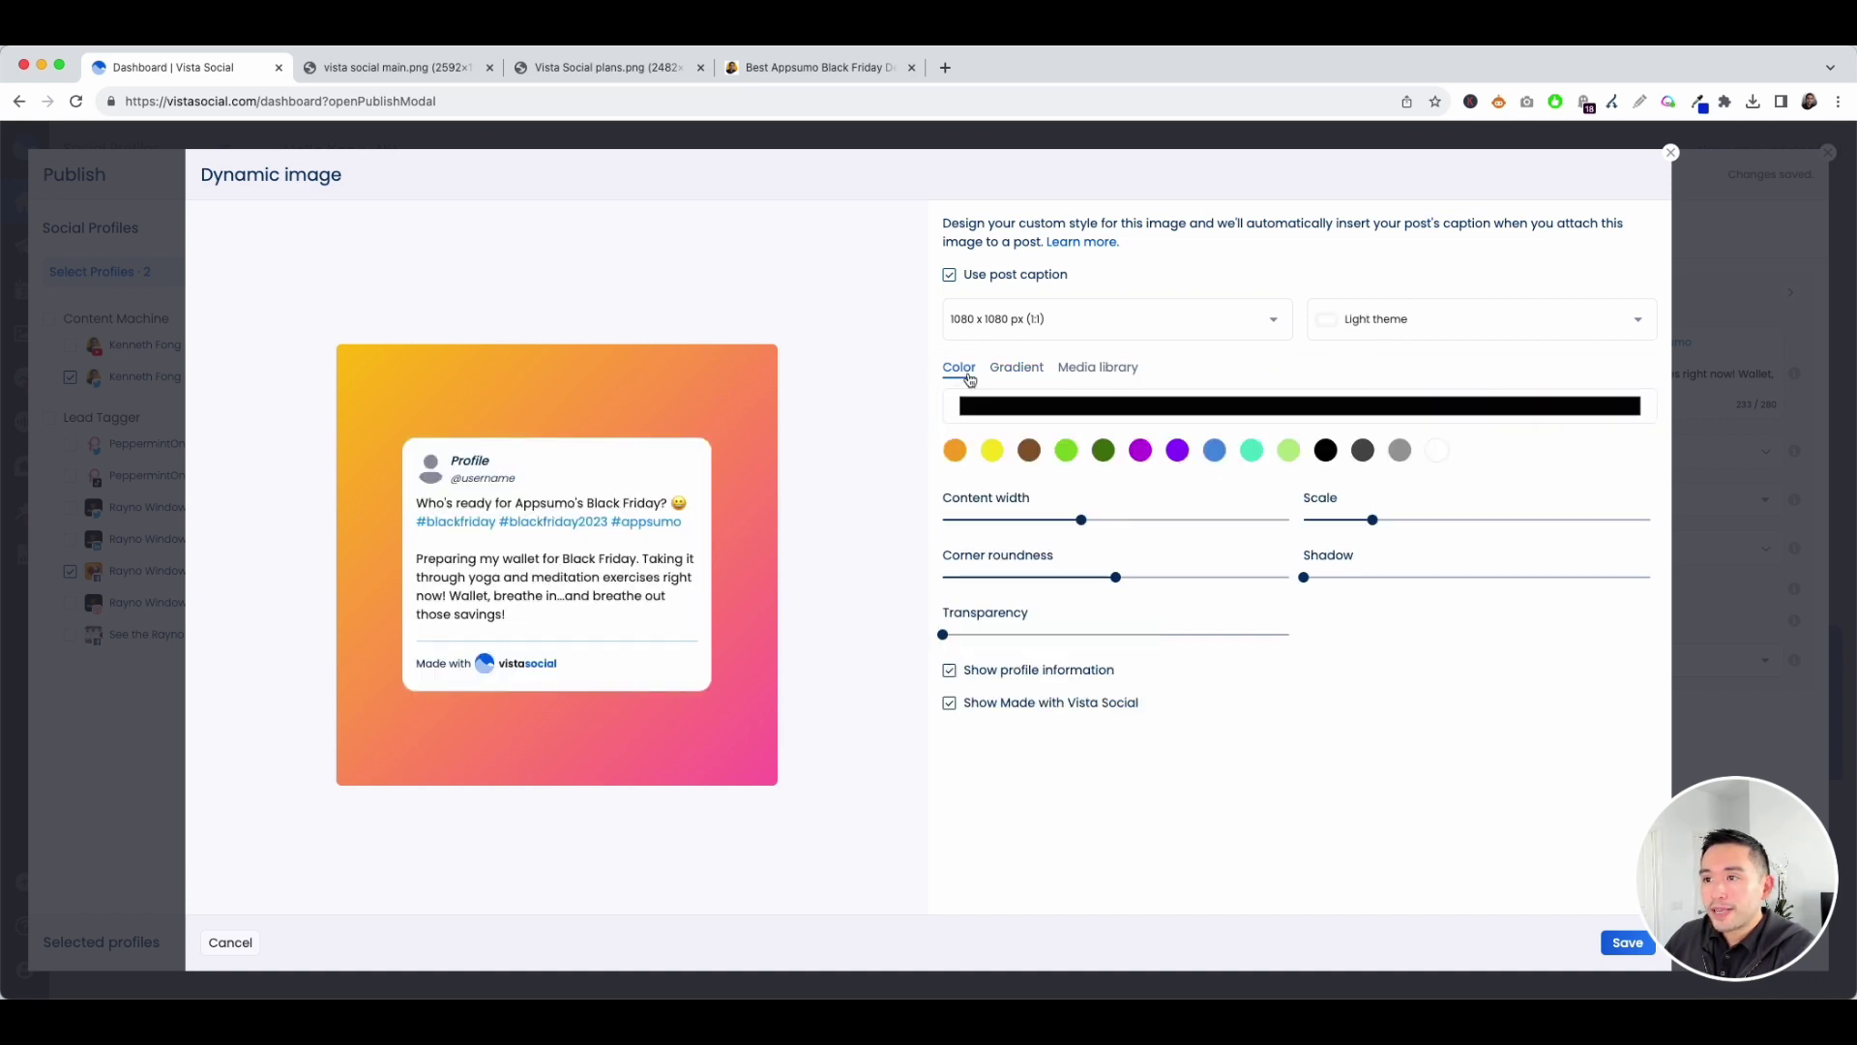
{"action": "left_click", "coordinate": [1011, 373]}
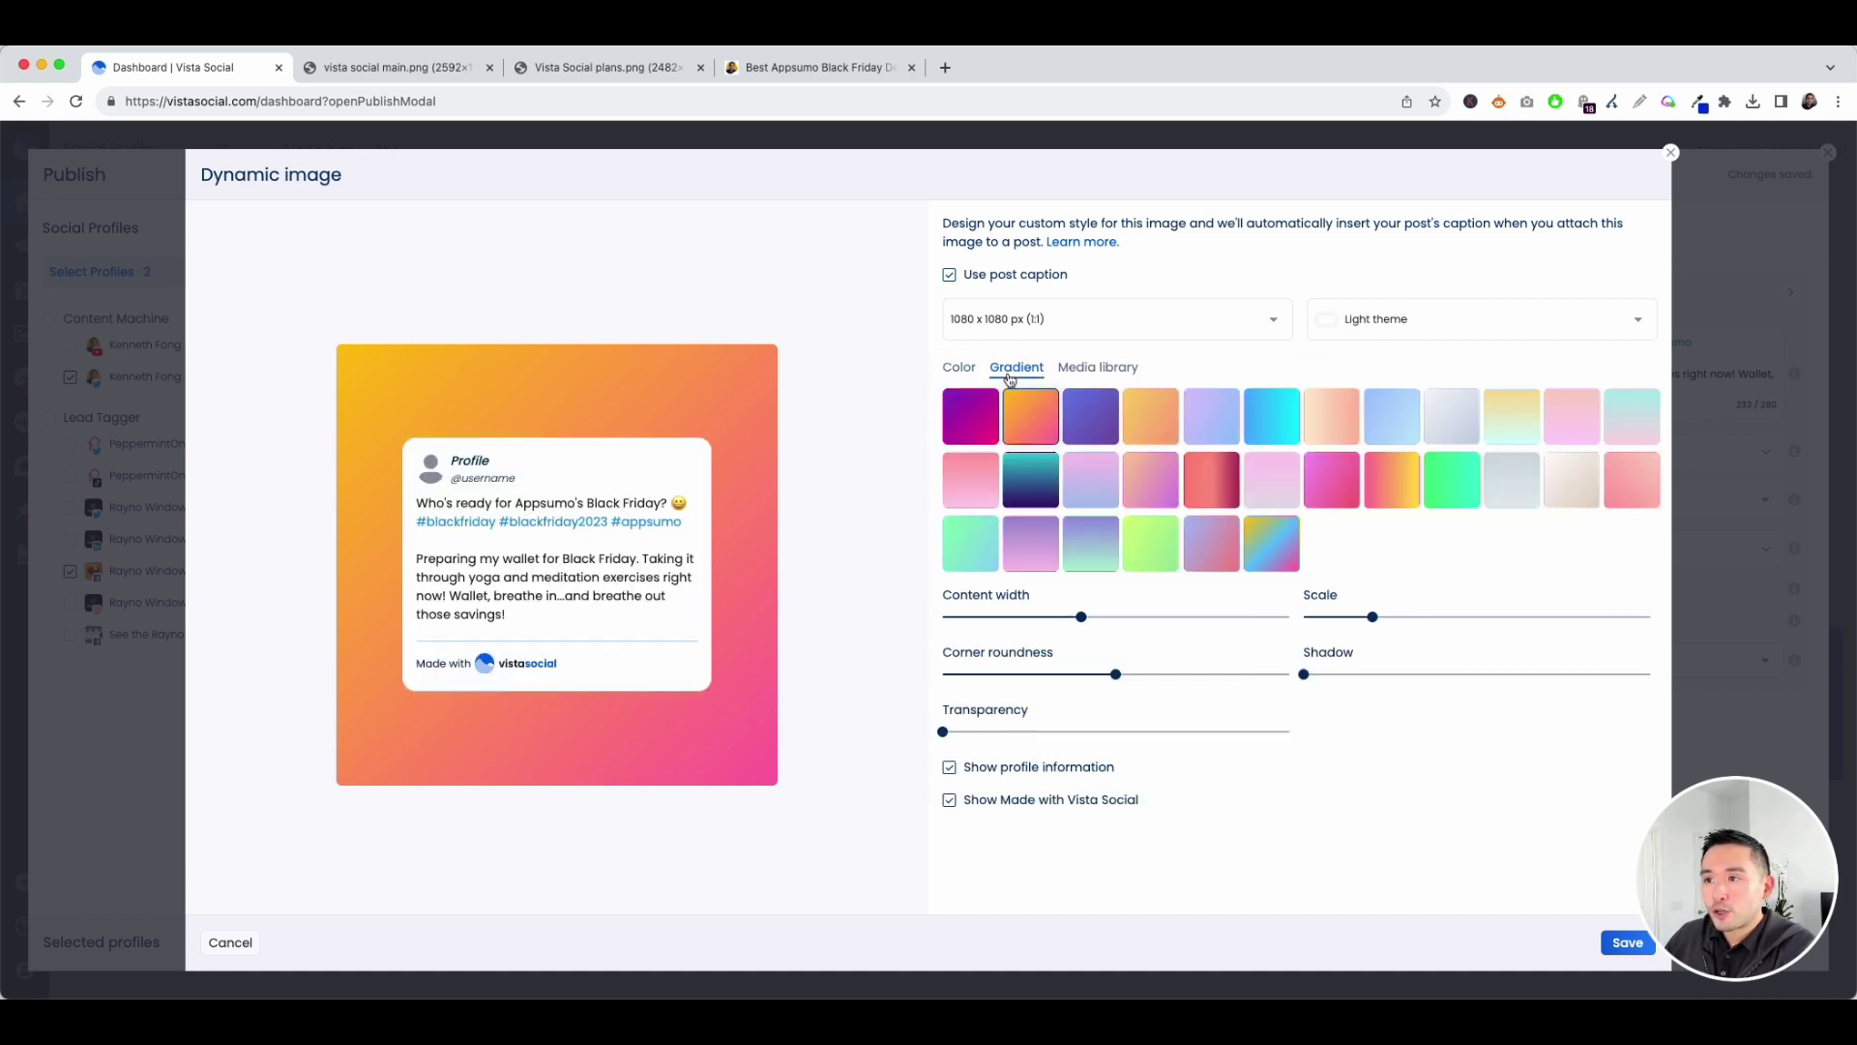
{"action": "left_click", "coordinate": [961, 415]}
{"action": "left_click", "coordinate": [1098, 368]}
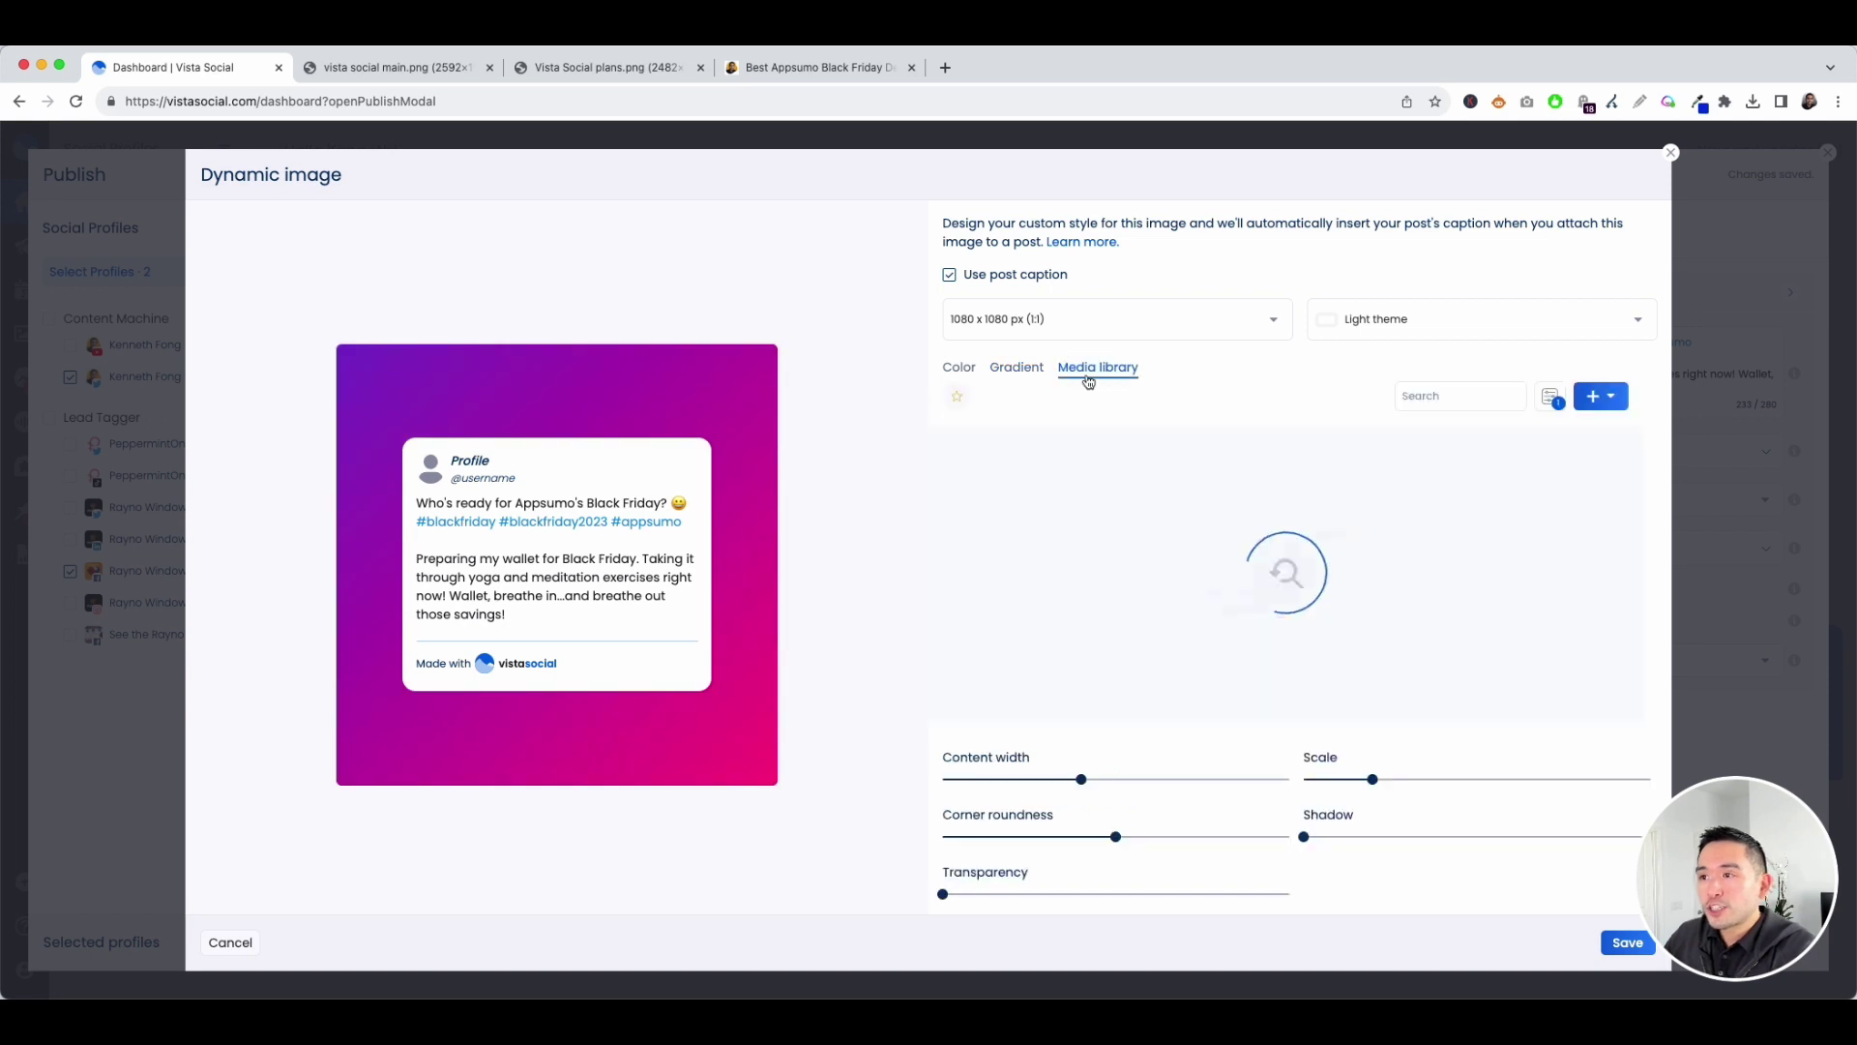
{"action": "left_click", "coordinate": [1014, 367]}
Step: Adjust content width and text scale, add a shadow, and hide profile info and the Vista Social footer
{"action": "mouse_move", "coordinate": [1082, 616]}
{"action": "left_mouse_down"}
{"action": "mouse_move", "coordinate": [1036, 612]}
{"action": "mouse_move", "coordinate": [1074, 616]}
{"action": "left_mouse_up"}
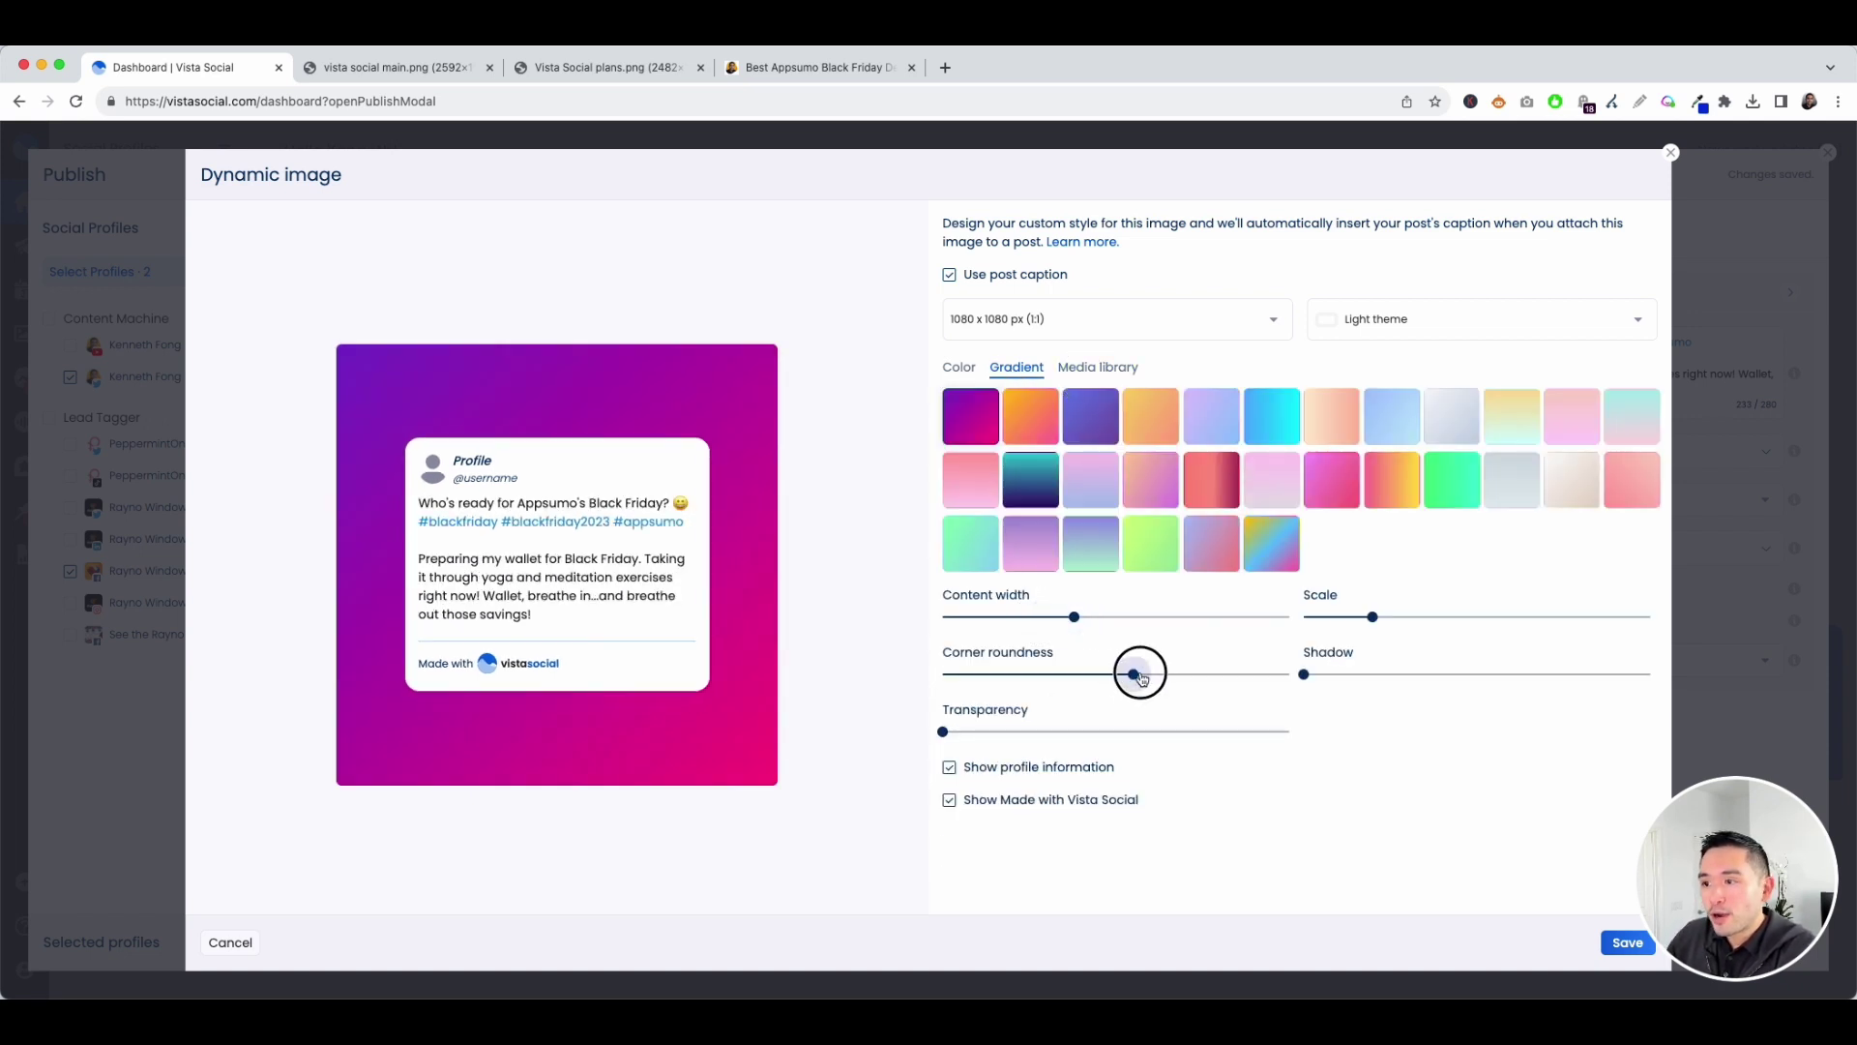
{"action": "left_click_drag", "start_coordinate": [1373, 616], "coordinate": [1420, 619]}
{"action": "left_click_drag", "start_coordinate": [1304, 674], "coordinate": [1581, 675]}
{"action": "left_click", "coordinate": [949, 767]}
{"action": "left_click", "coordinate": [957, 803]}
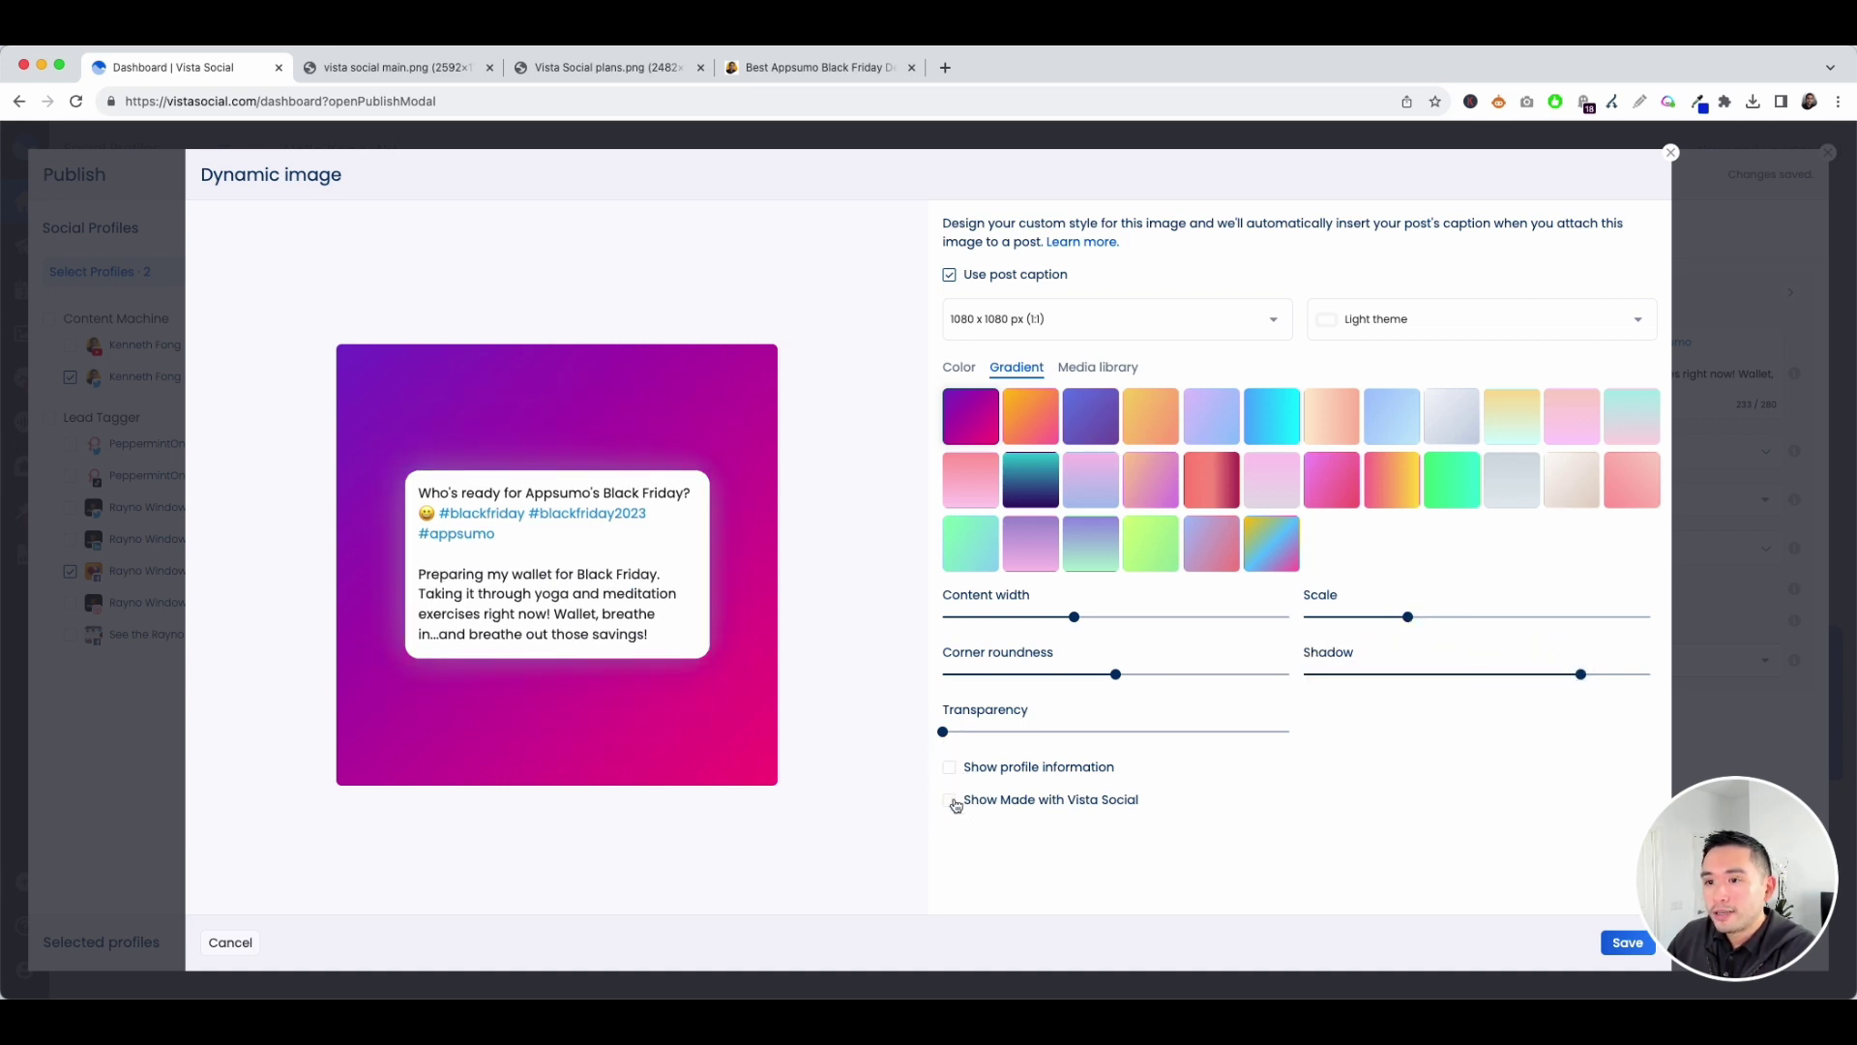
{"action": "left_click", "coordinate": [954, 804]}
{"action": "left_click", "coordinate": [954, 806]}
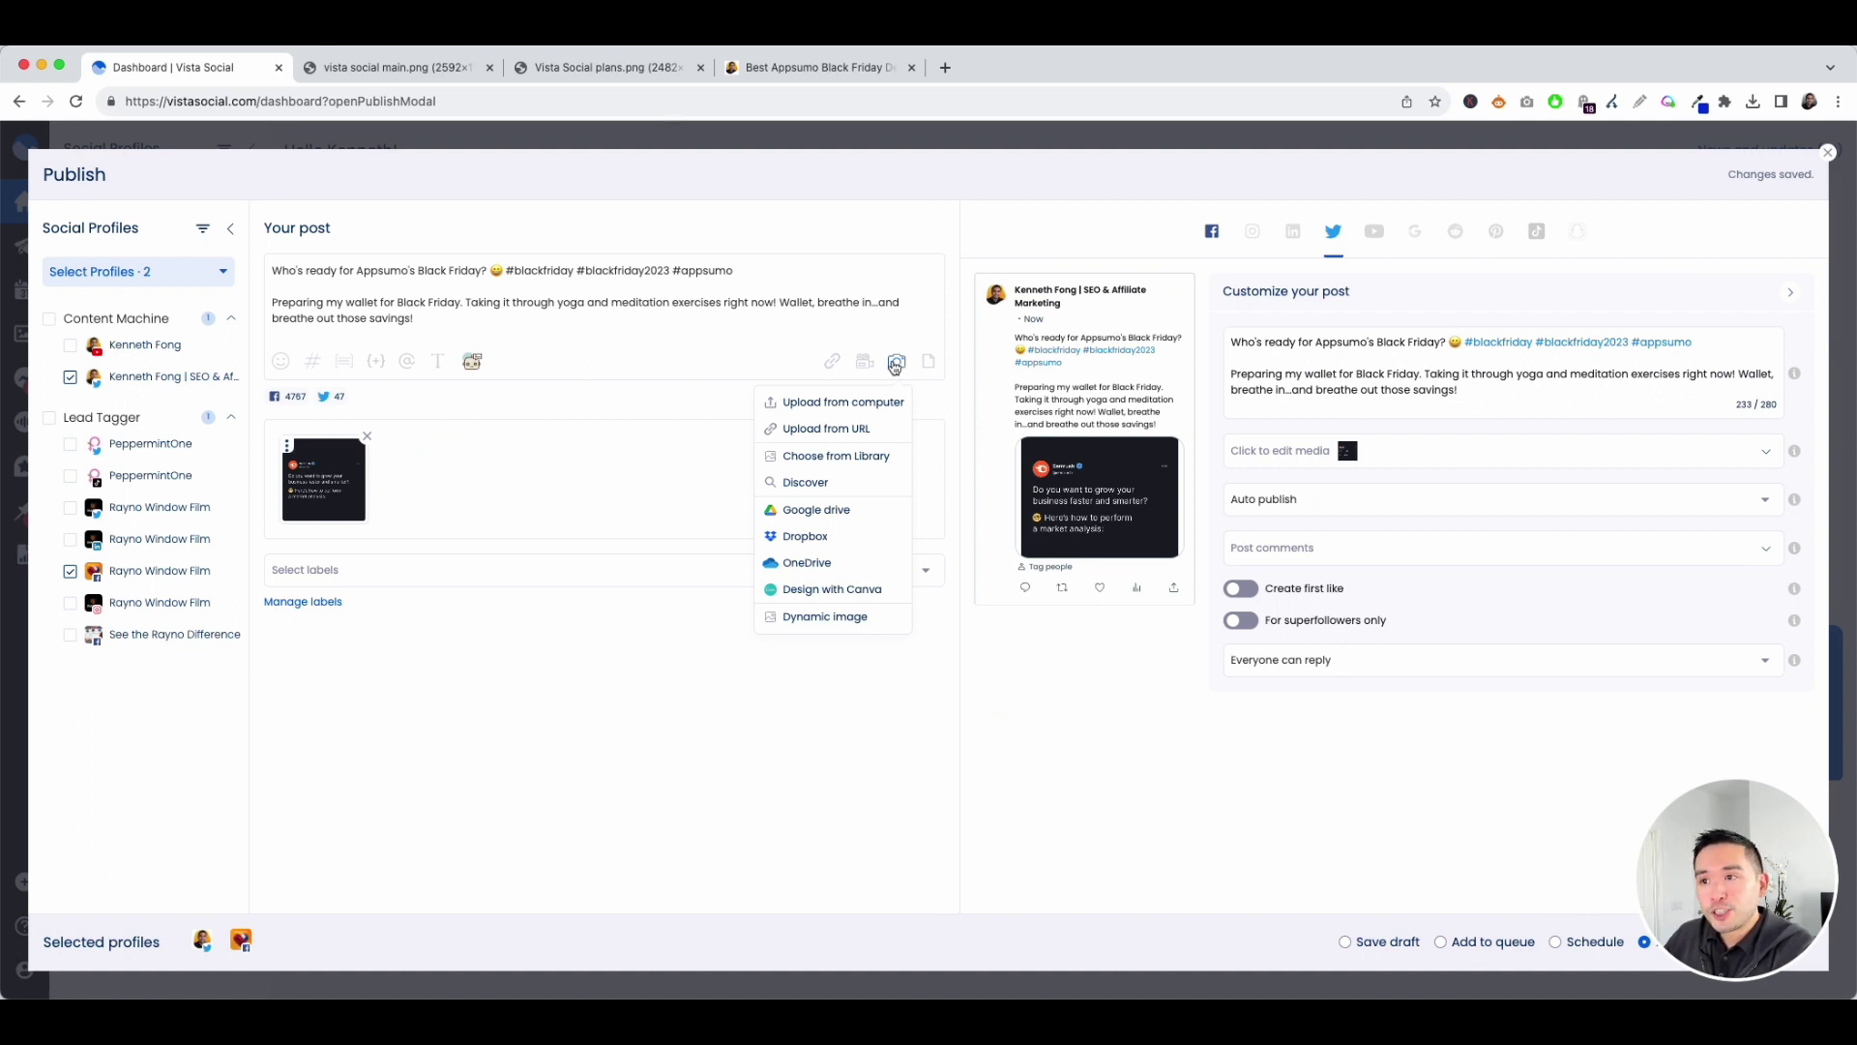
Step: Attach broke-wallet.gif from the media library as a second image and view the post label options
{"action": "left_click", "coordinate": [829, 459]}
{"action": "left_click", "coordinate": [836, 345]}
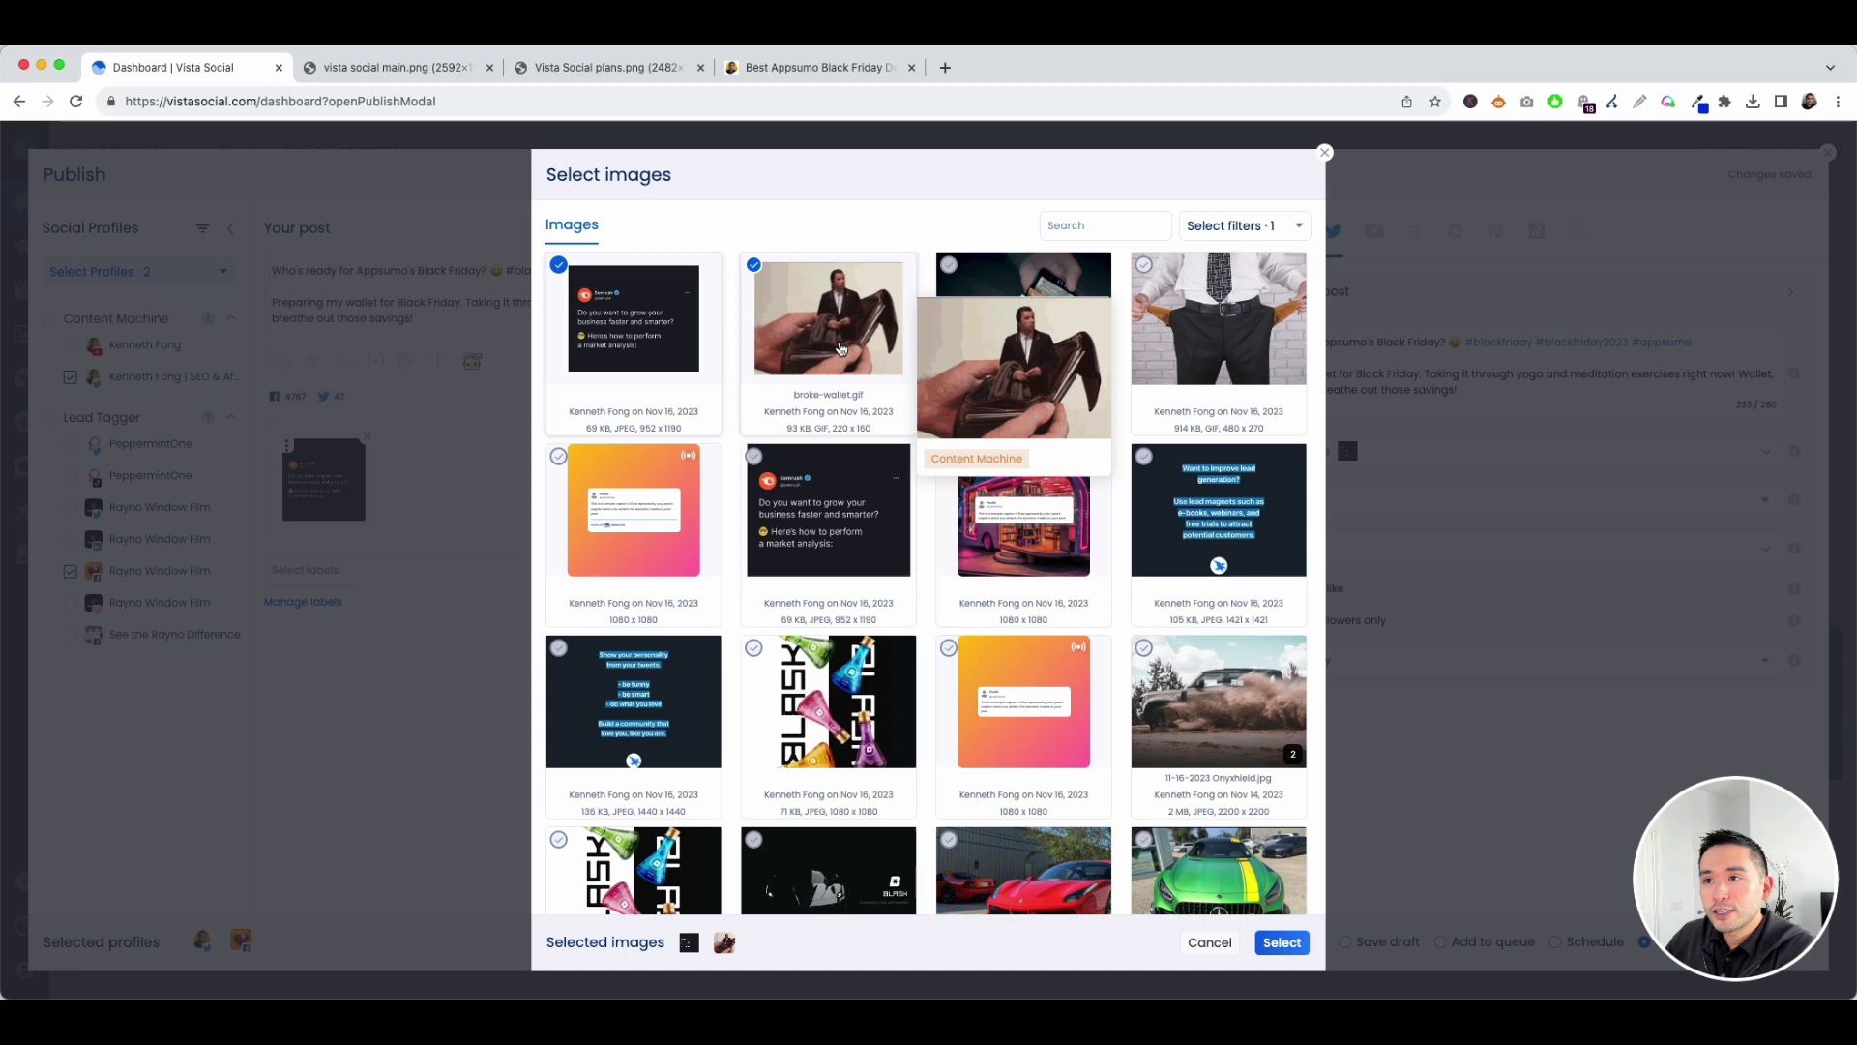
{"action": "left_click", "coordinate": [1273, 953]}
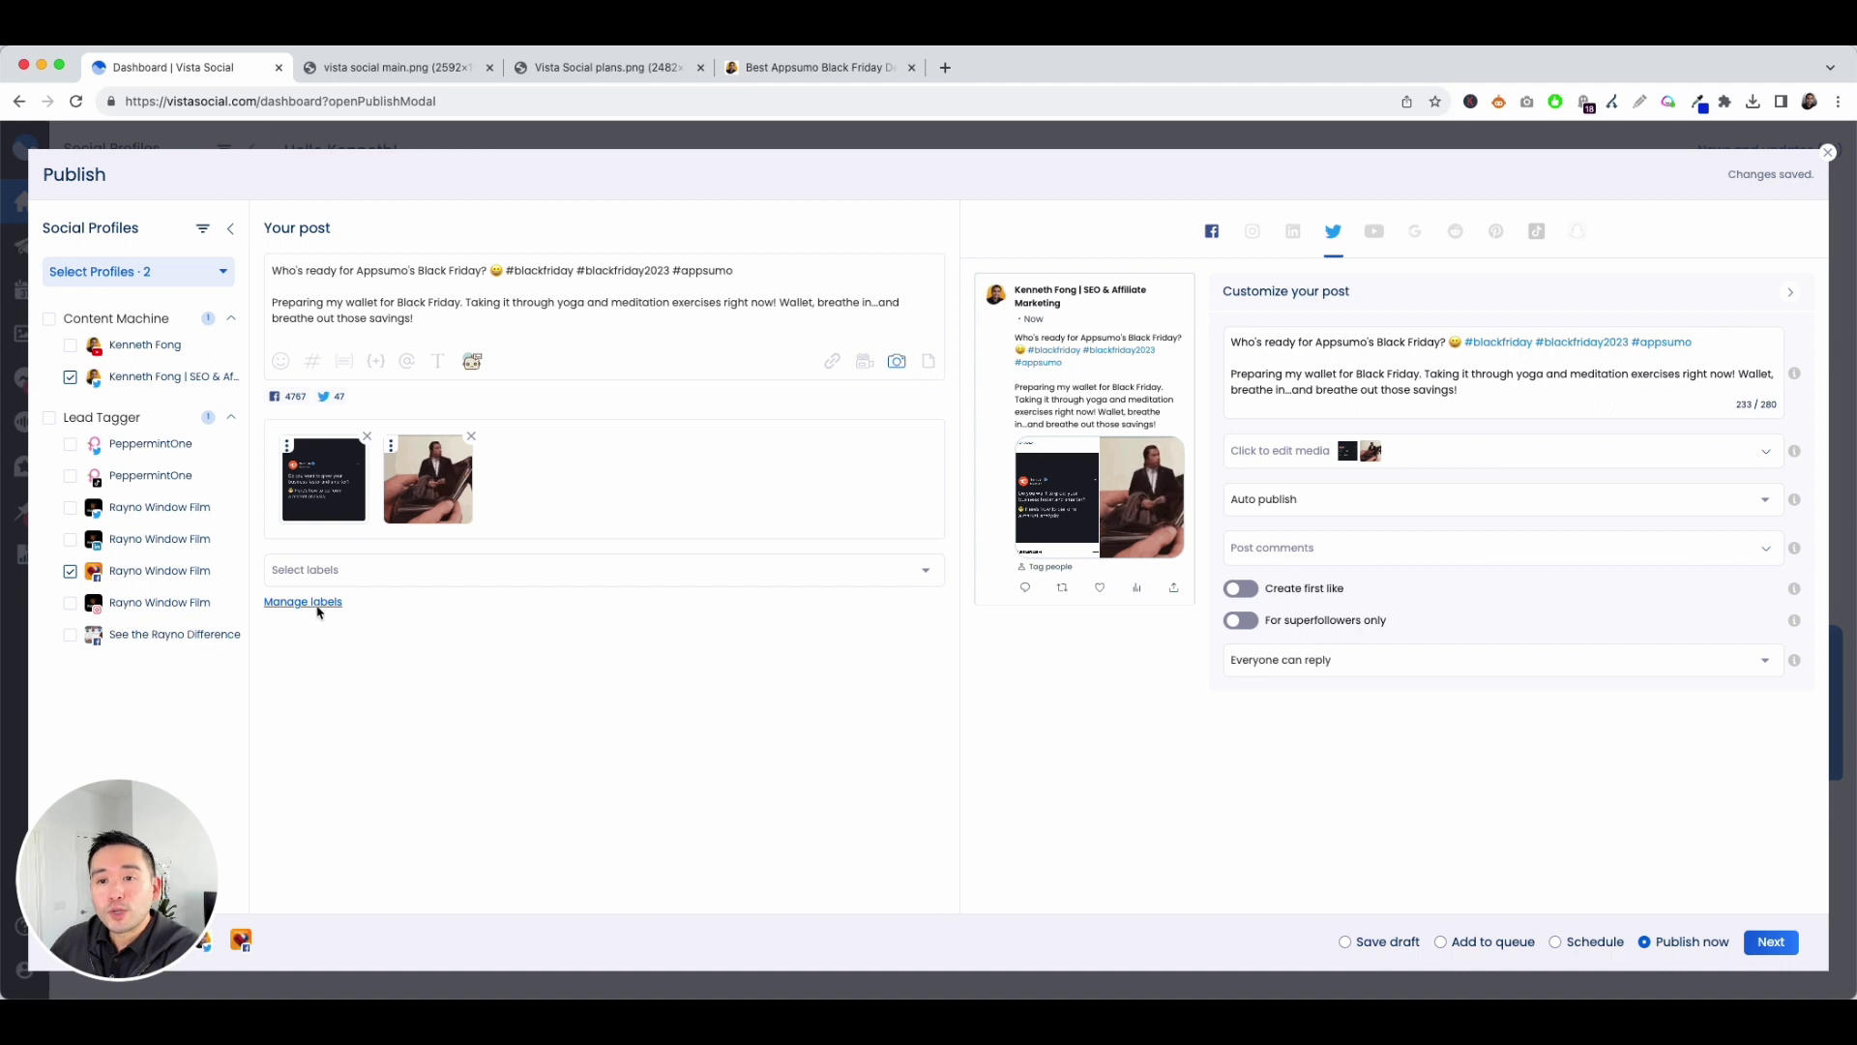
{"action": "left_click", "coordinate": [318, 573]}
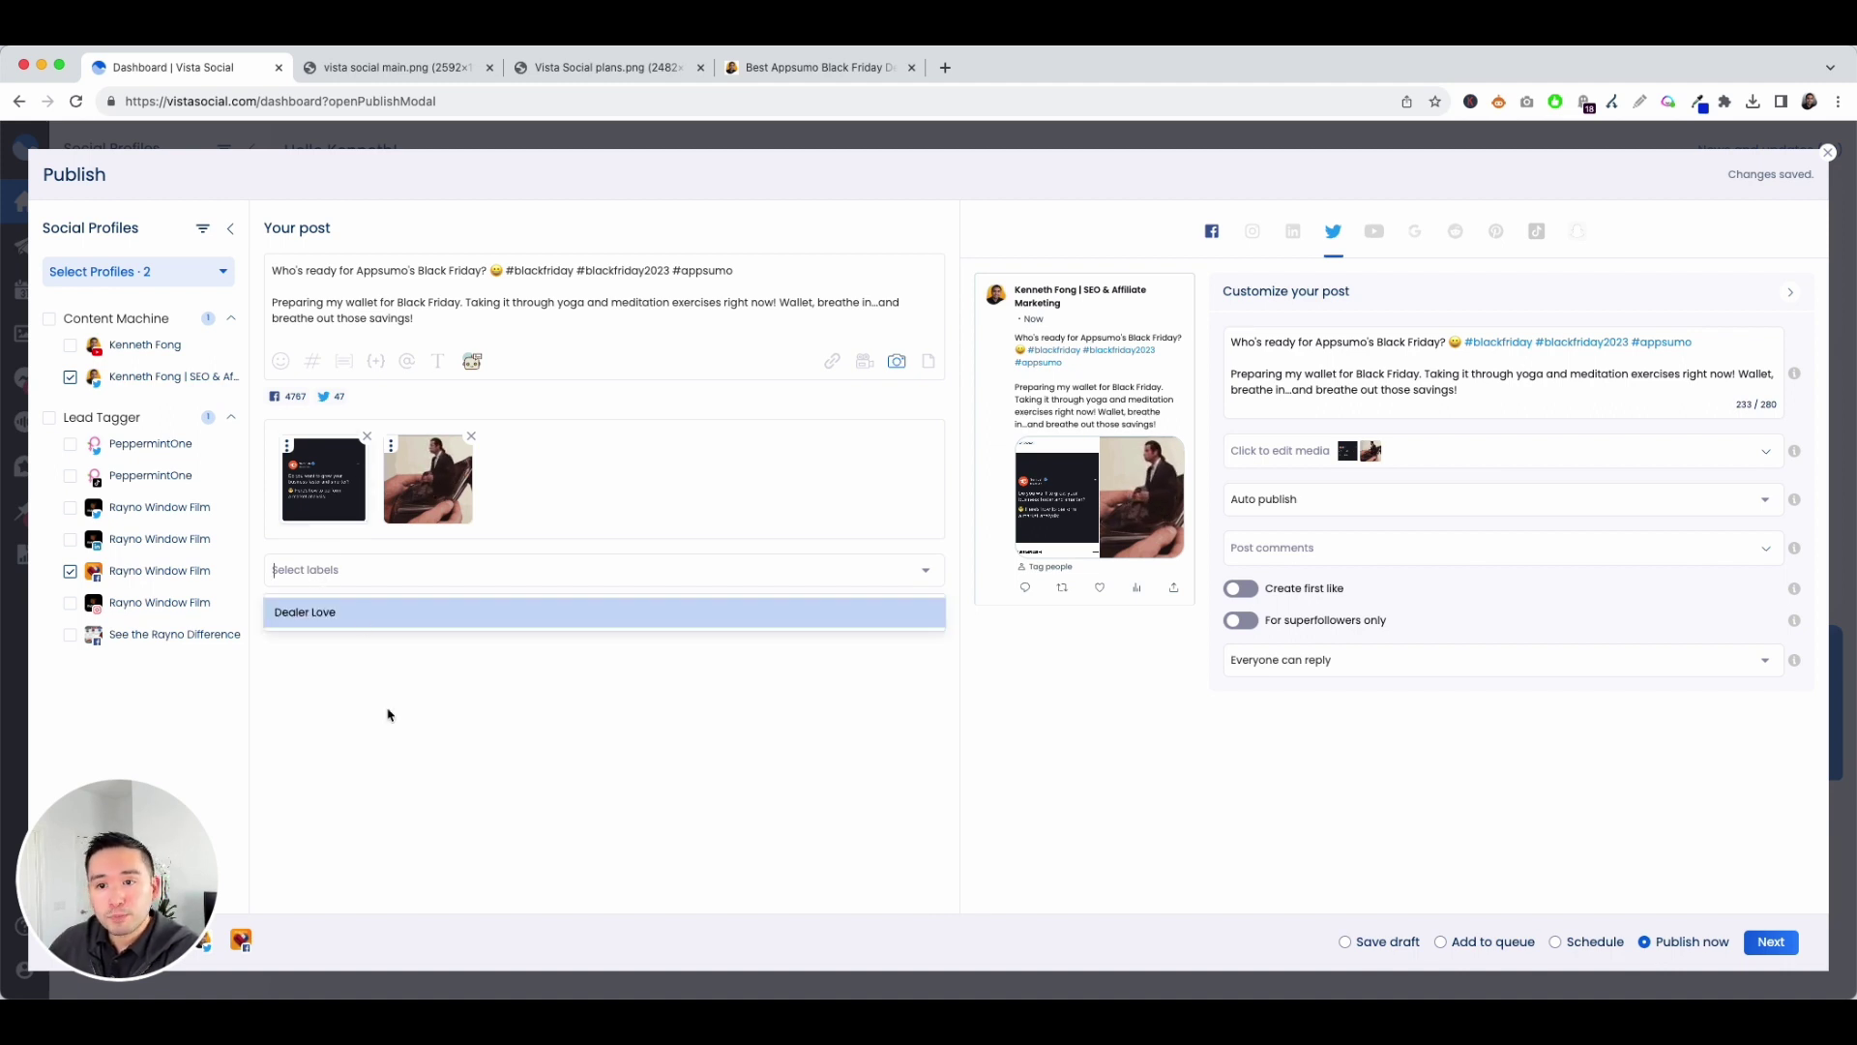
{"action": "left_click", "coordinate": [392, 716]}
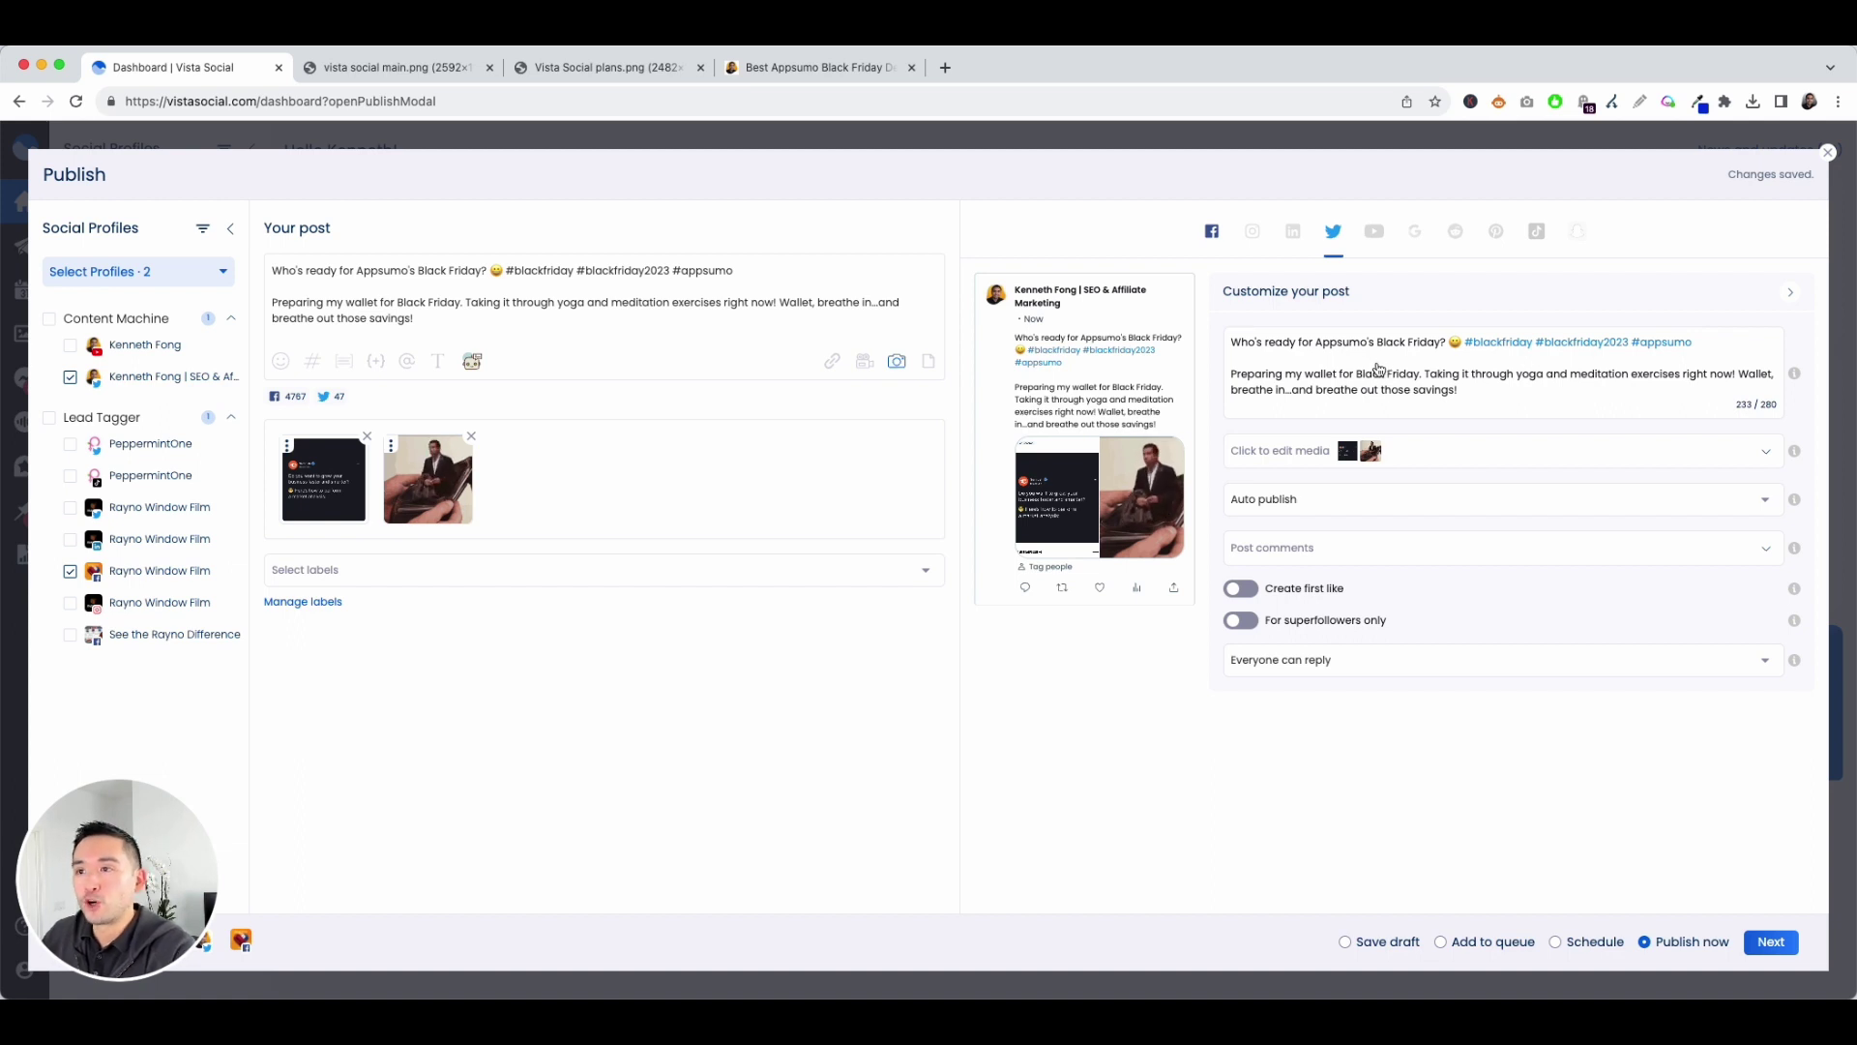
Step: Trim the Twitter caption to its first line and hashtags, leaving 82/280 characters
{"action": "left_click", "coordinate": [1302, 374]}
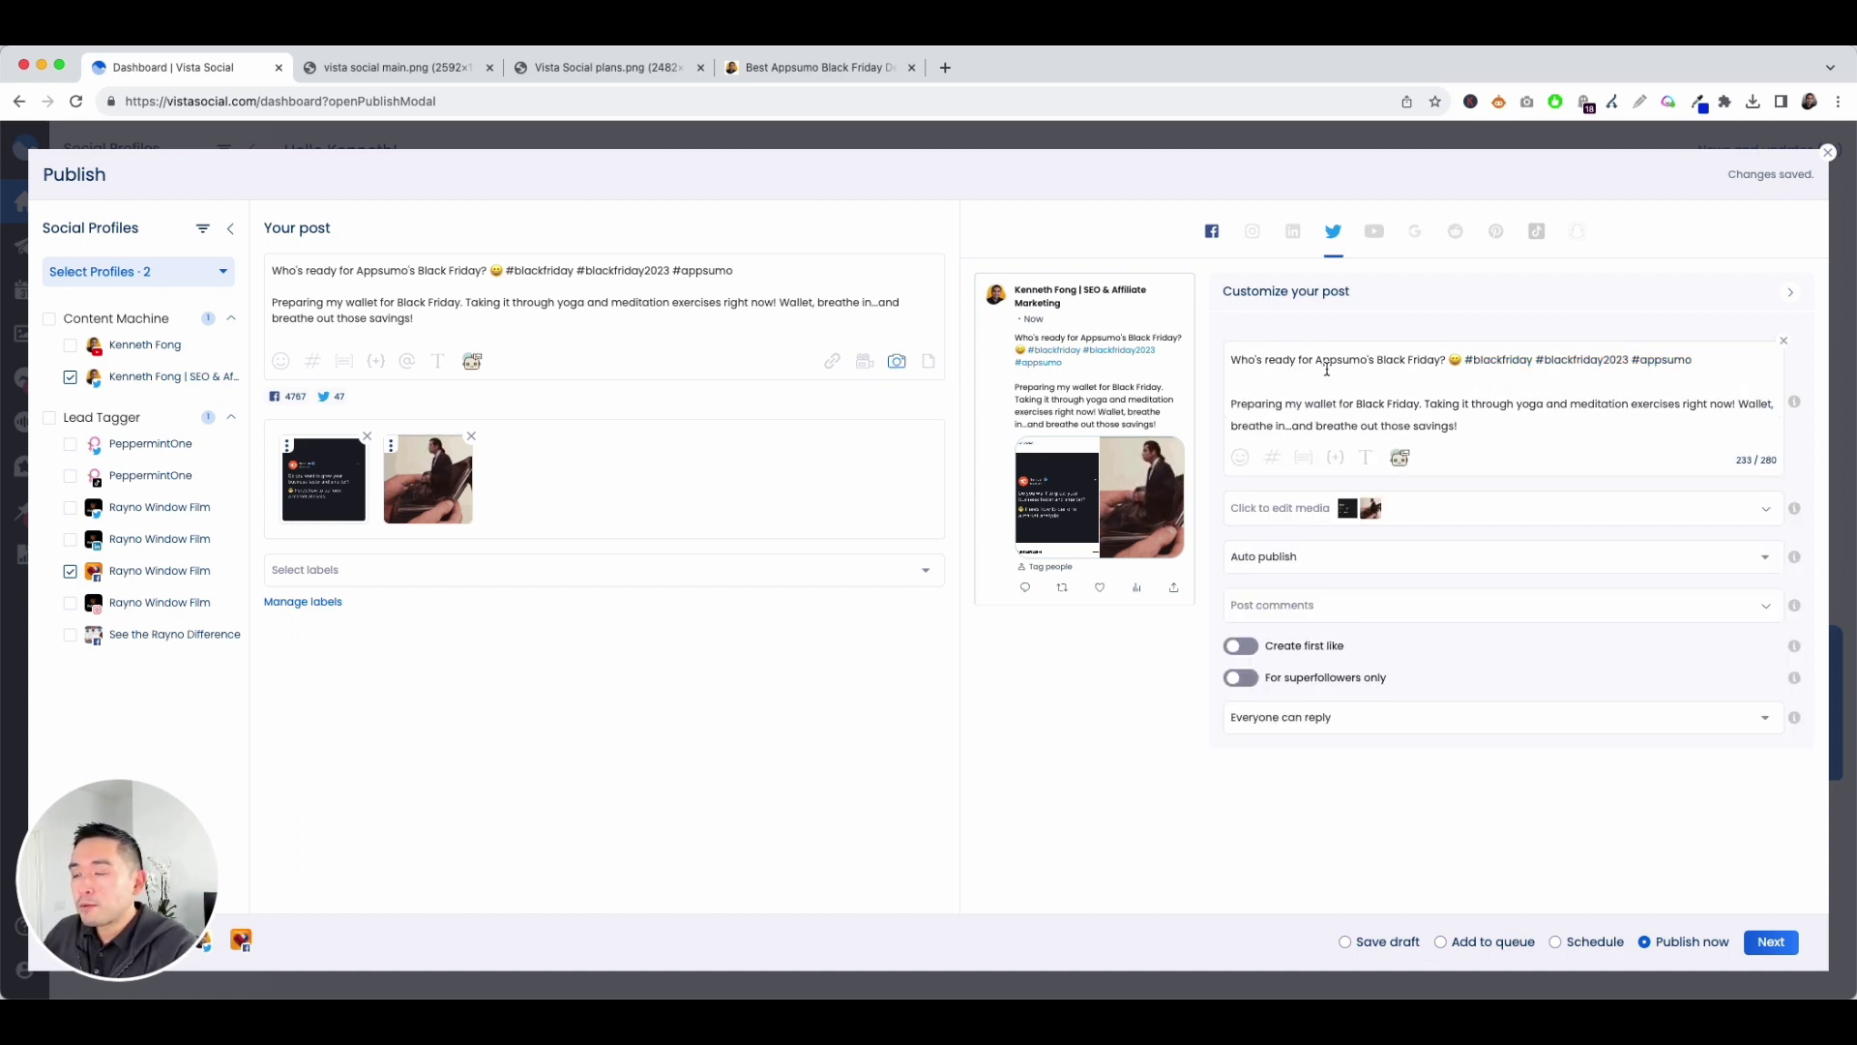
{"action": "left_click_drag", "start_coordinate": [1472, 427], "coordinate": [1224, 409]}
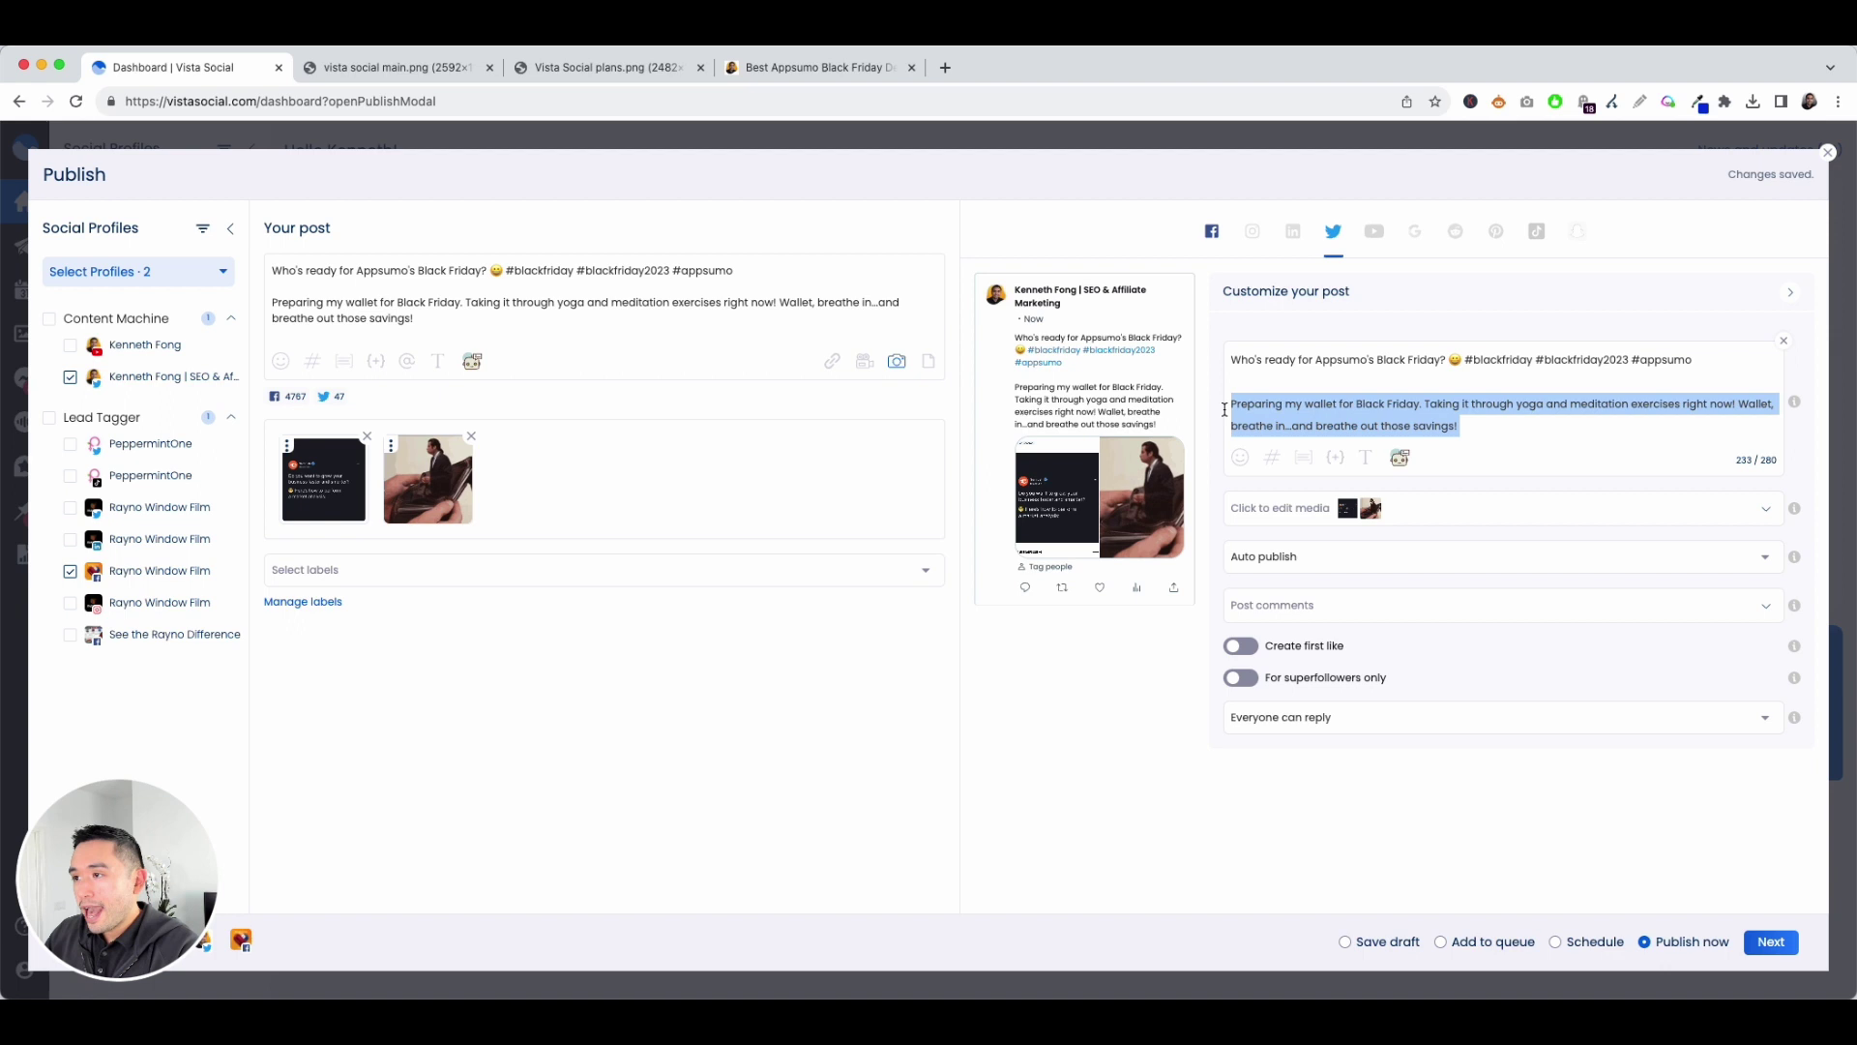
{"action": "key", "text": "BackSpace"}
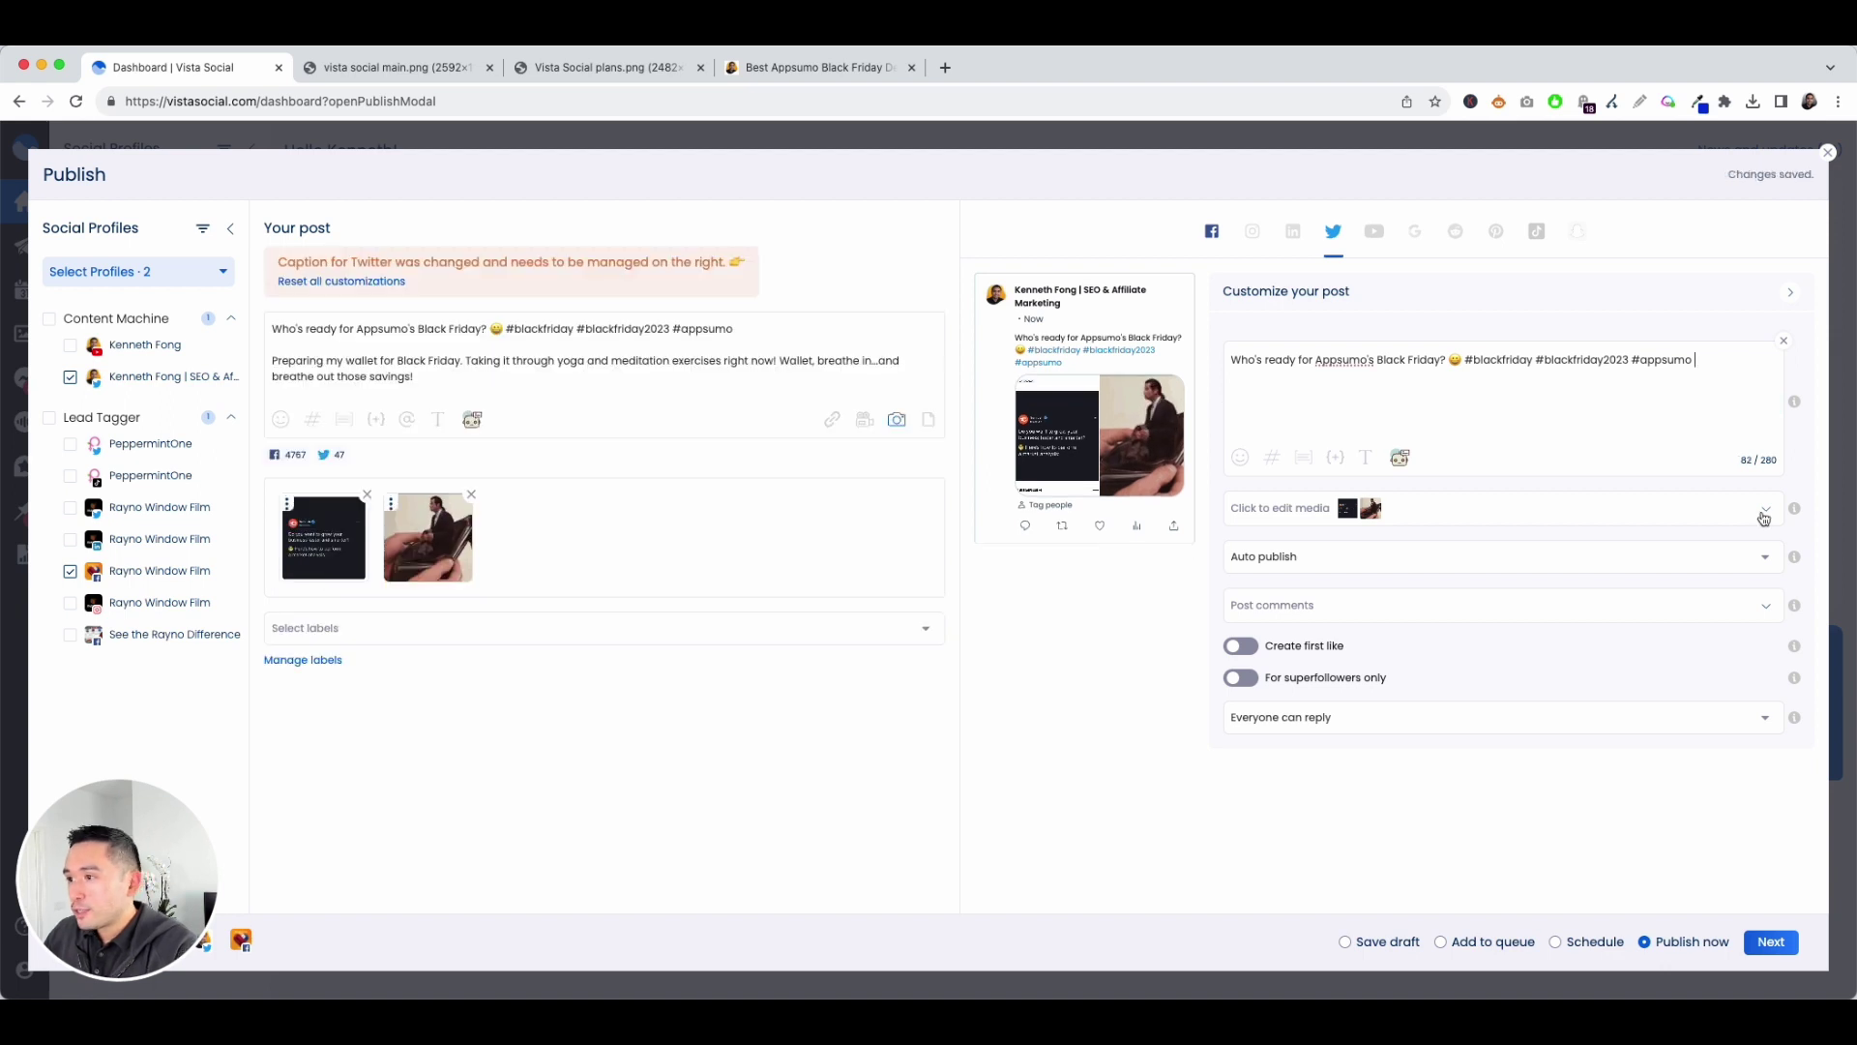
Step: Review the Twitter media settings for both images and keep Auto publish as the mode
{"action": "left_click", "coordinate": [1753, 520]}
{"action": "left_click", "coordinate": [1263, 585]}
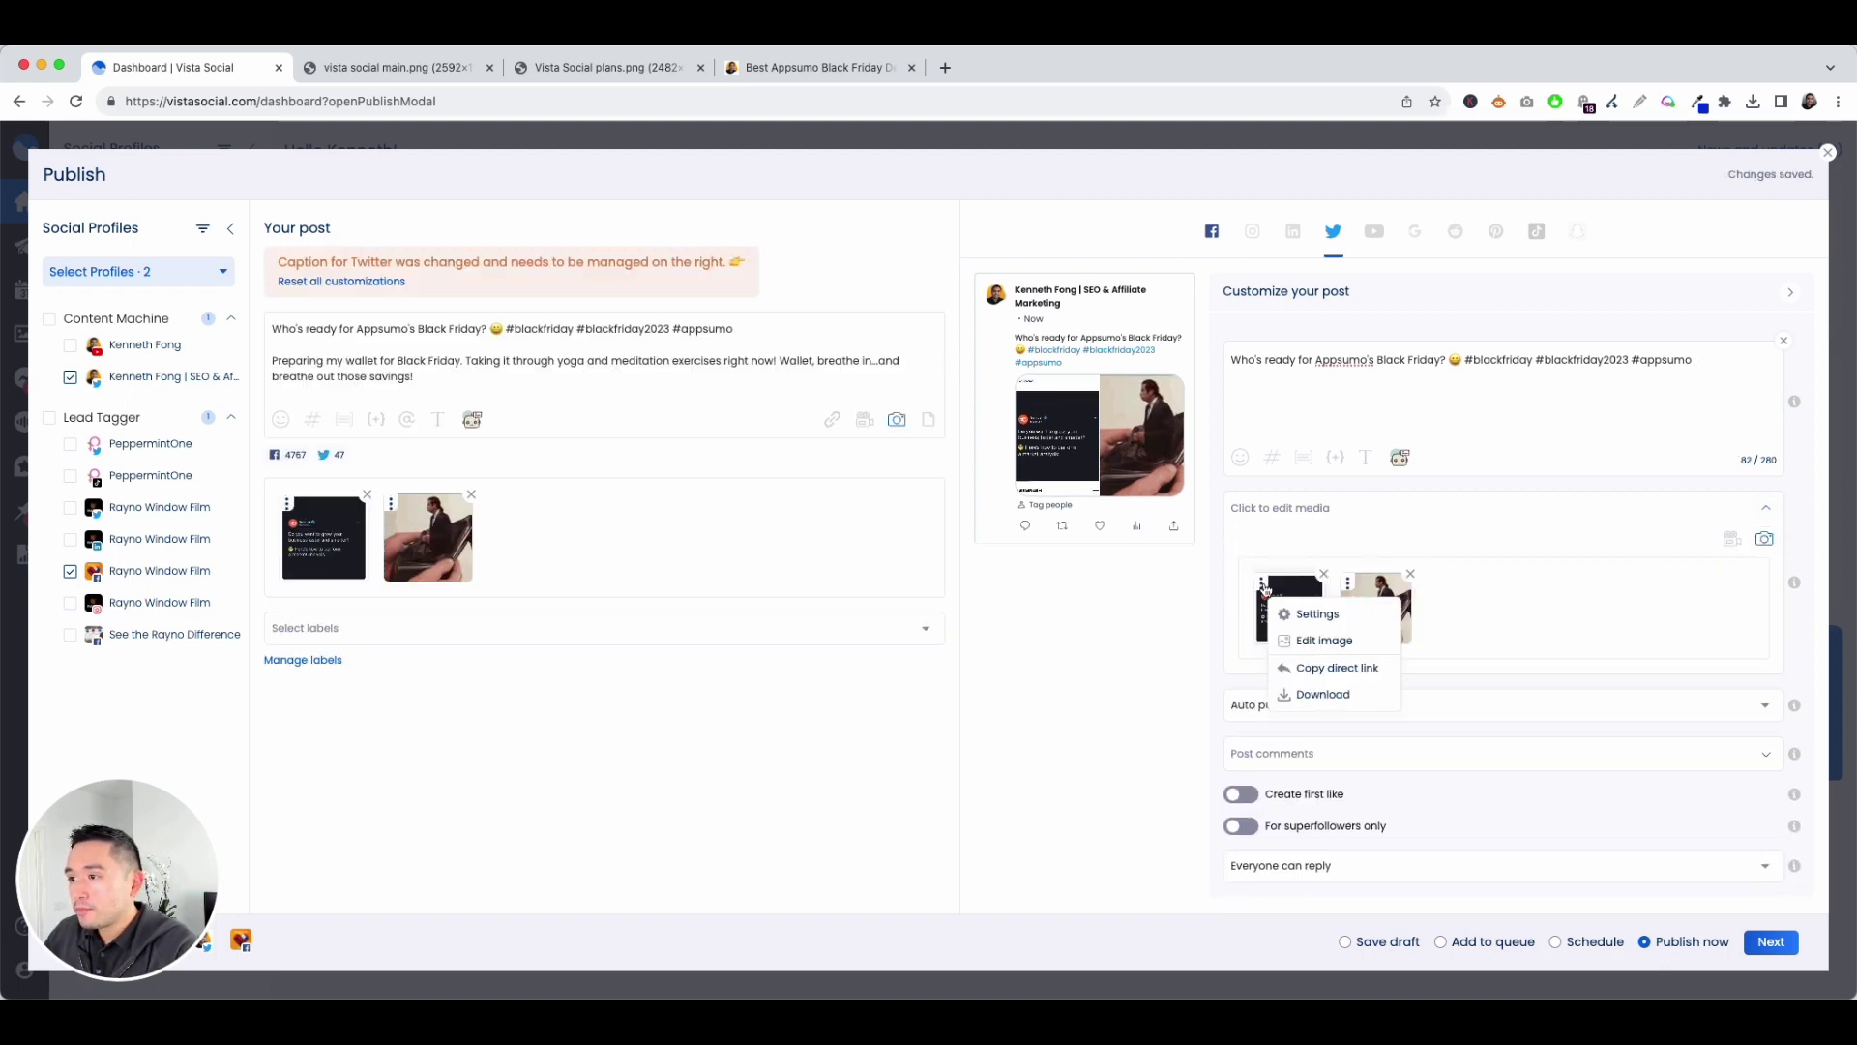
{"action": "left_click", "coordinate": [1766, 707]}
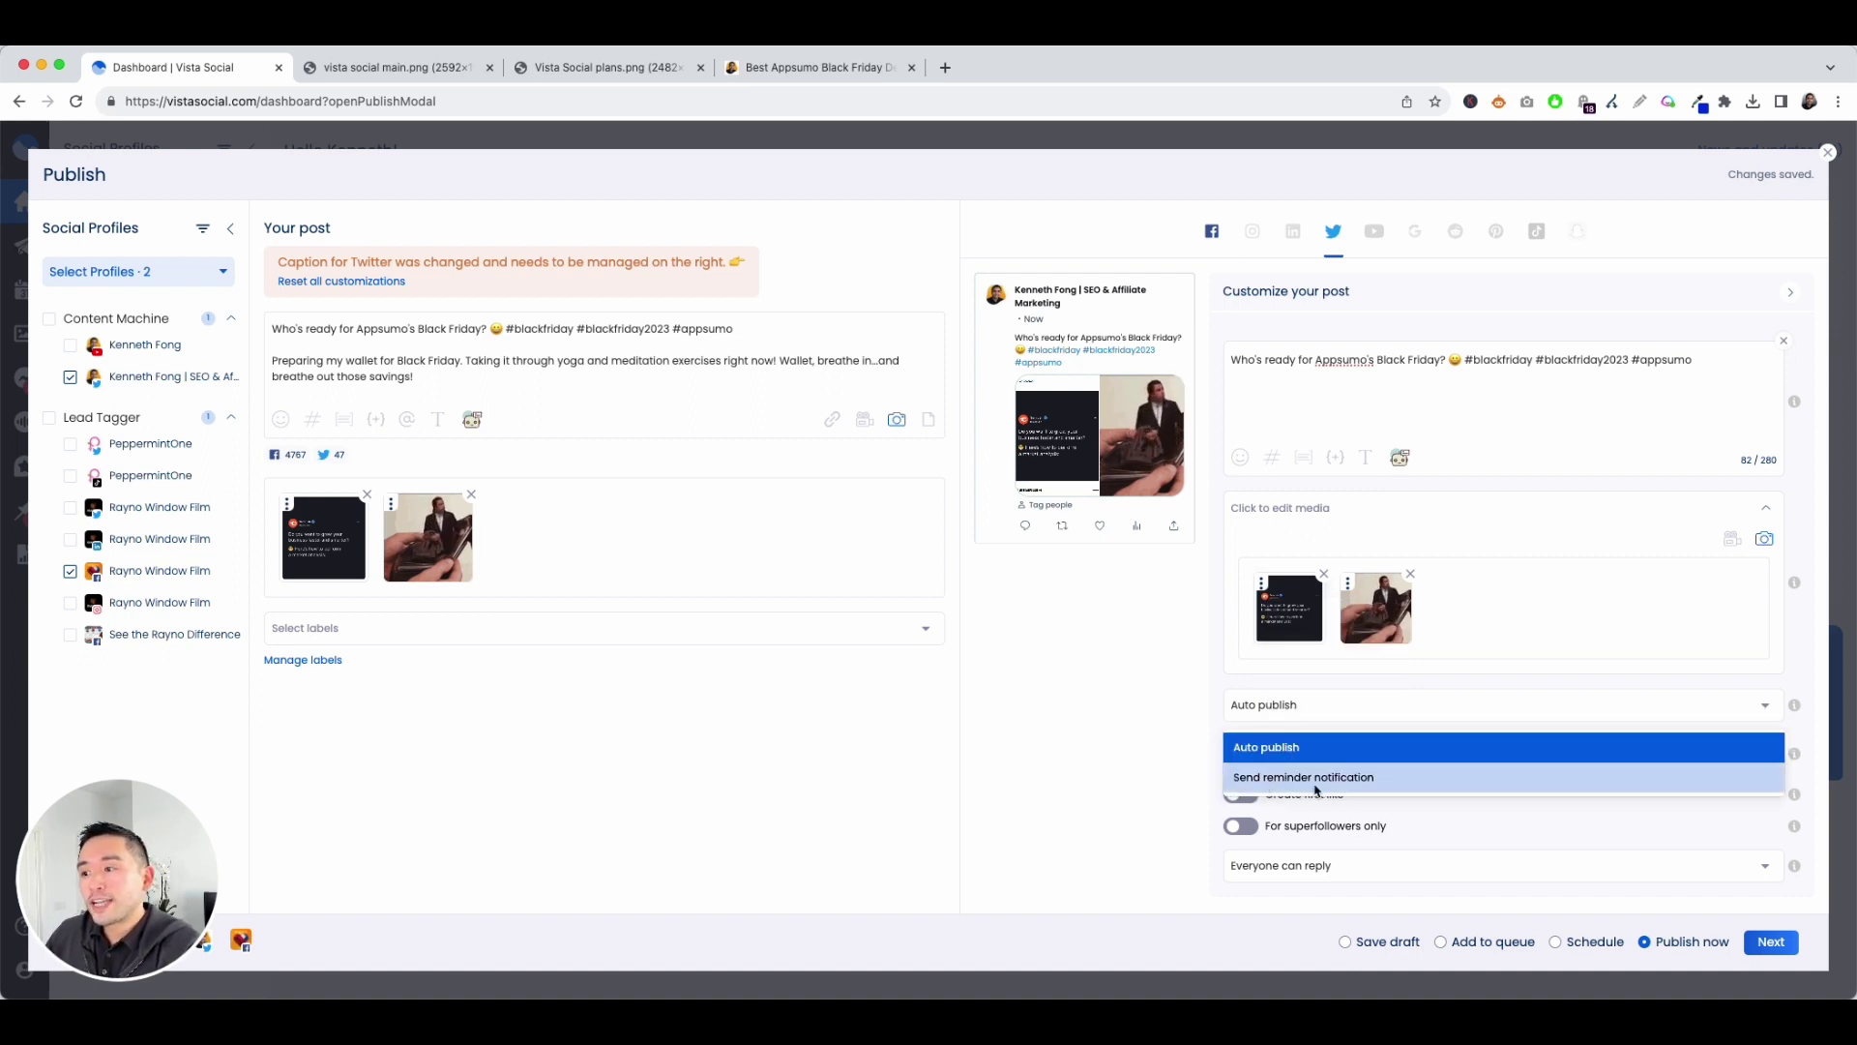
{"action": "left_click", "coordinate": [1170, 737]}
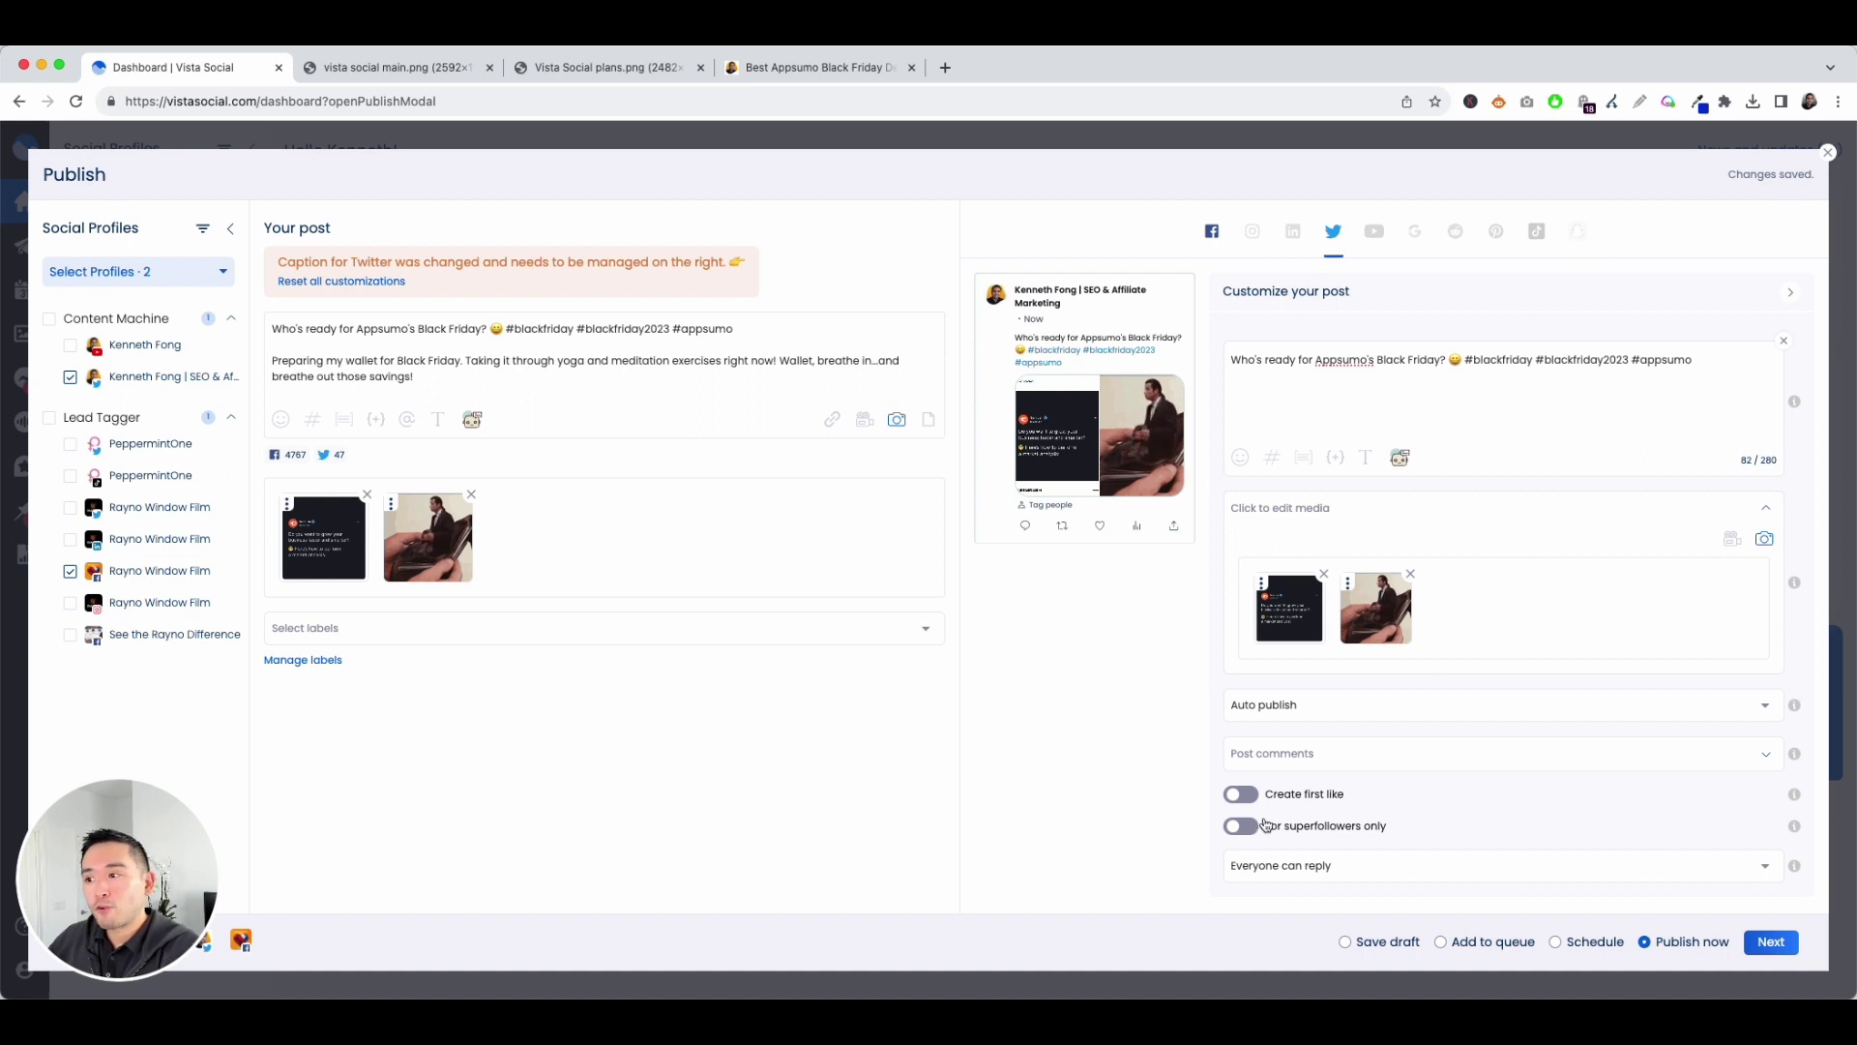
Step: Add the first comment 'I am 👋' to the Twitter post
{"action": "left_click", "coordinate": [1291, 761]}
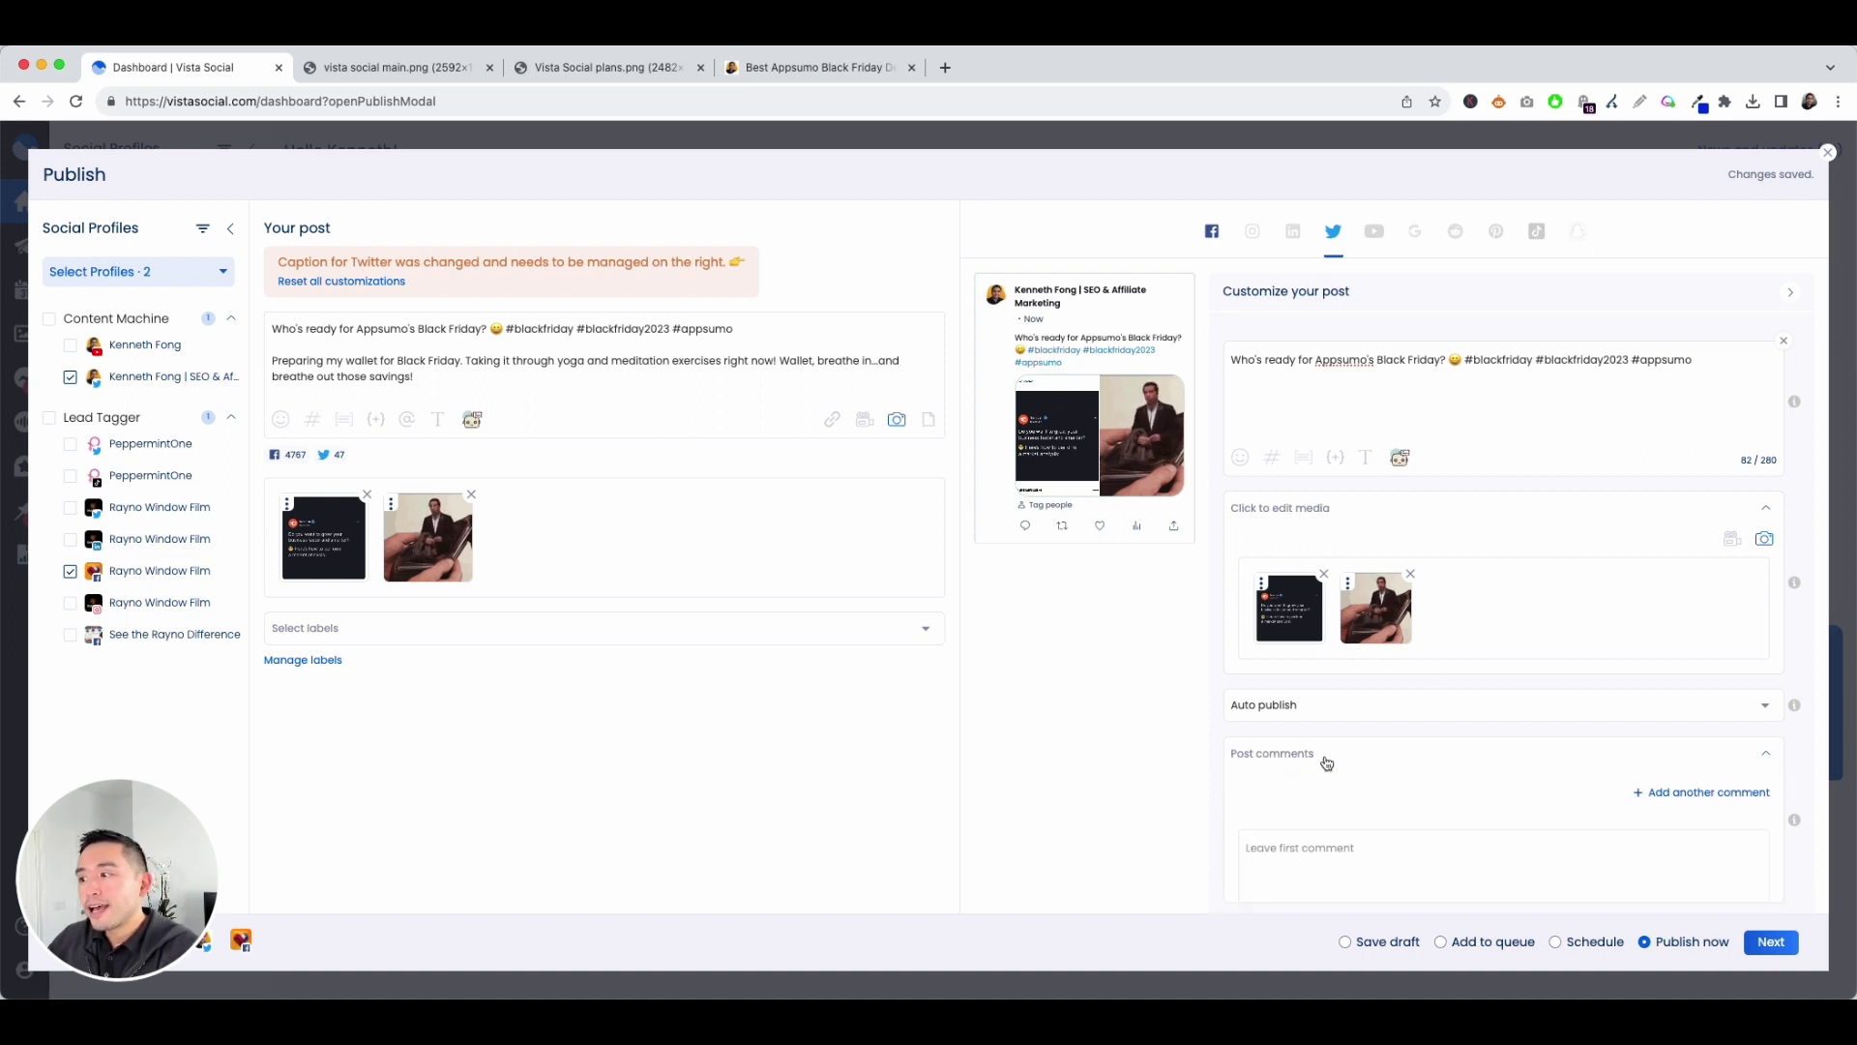
{"action": "scroll", "coordinate": [1325, 754], "scroll_direction": "down", "scroll_amount": 2}
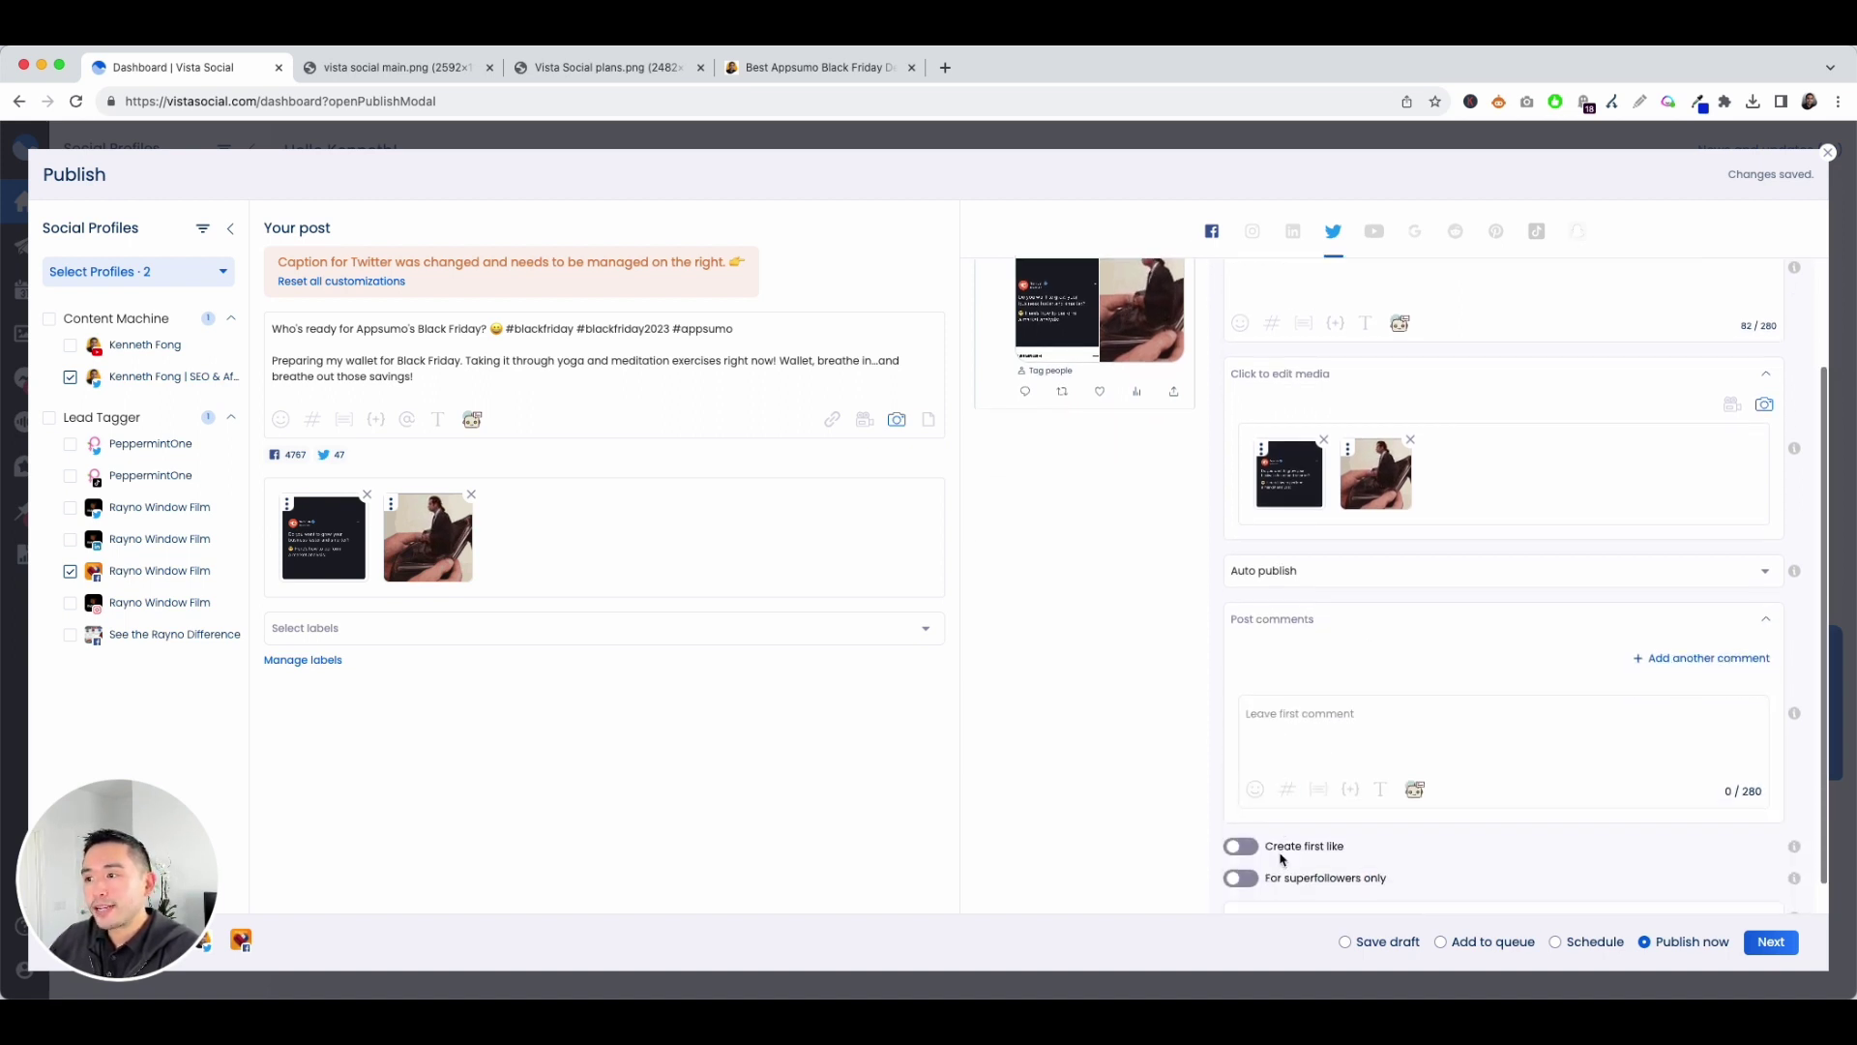
{"action": "left_click", "coordinate": [1336, 708]}
{"action": "type", "text": "I "}
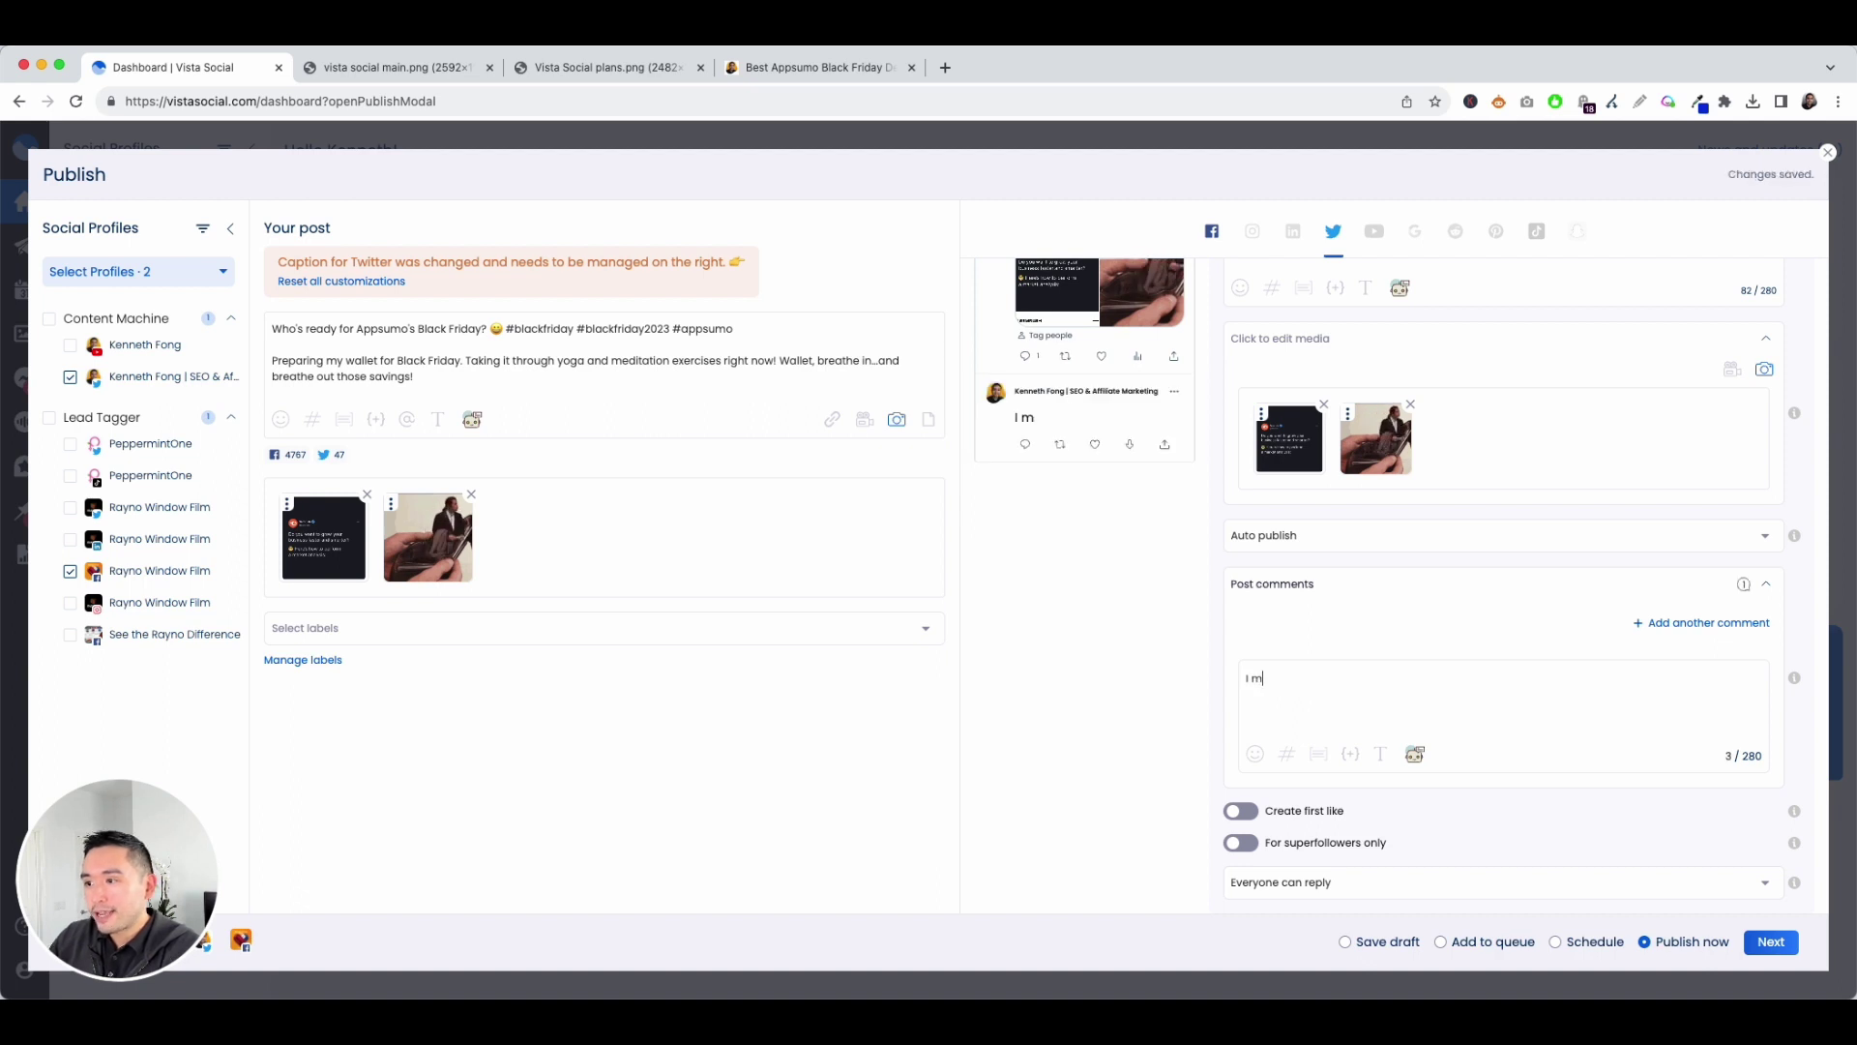
{"action": "type", "text": "am"}
{"action": "key", "text": "ctrl+super+space"}
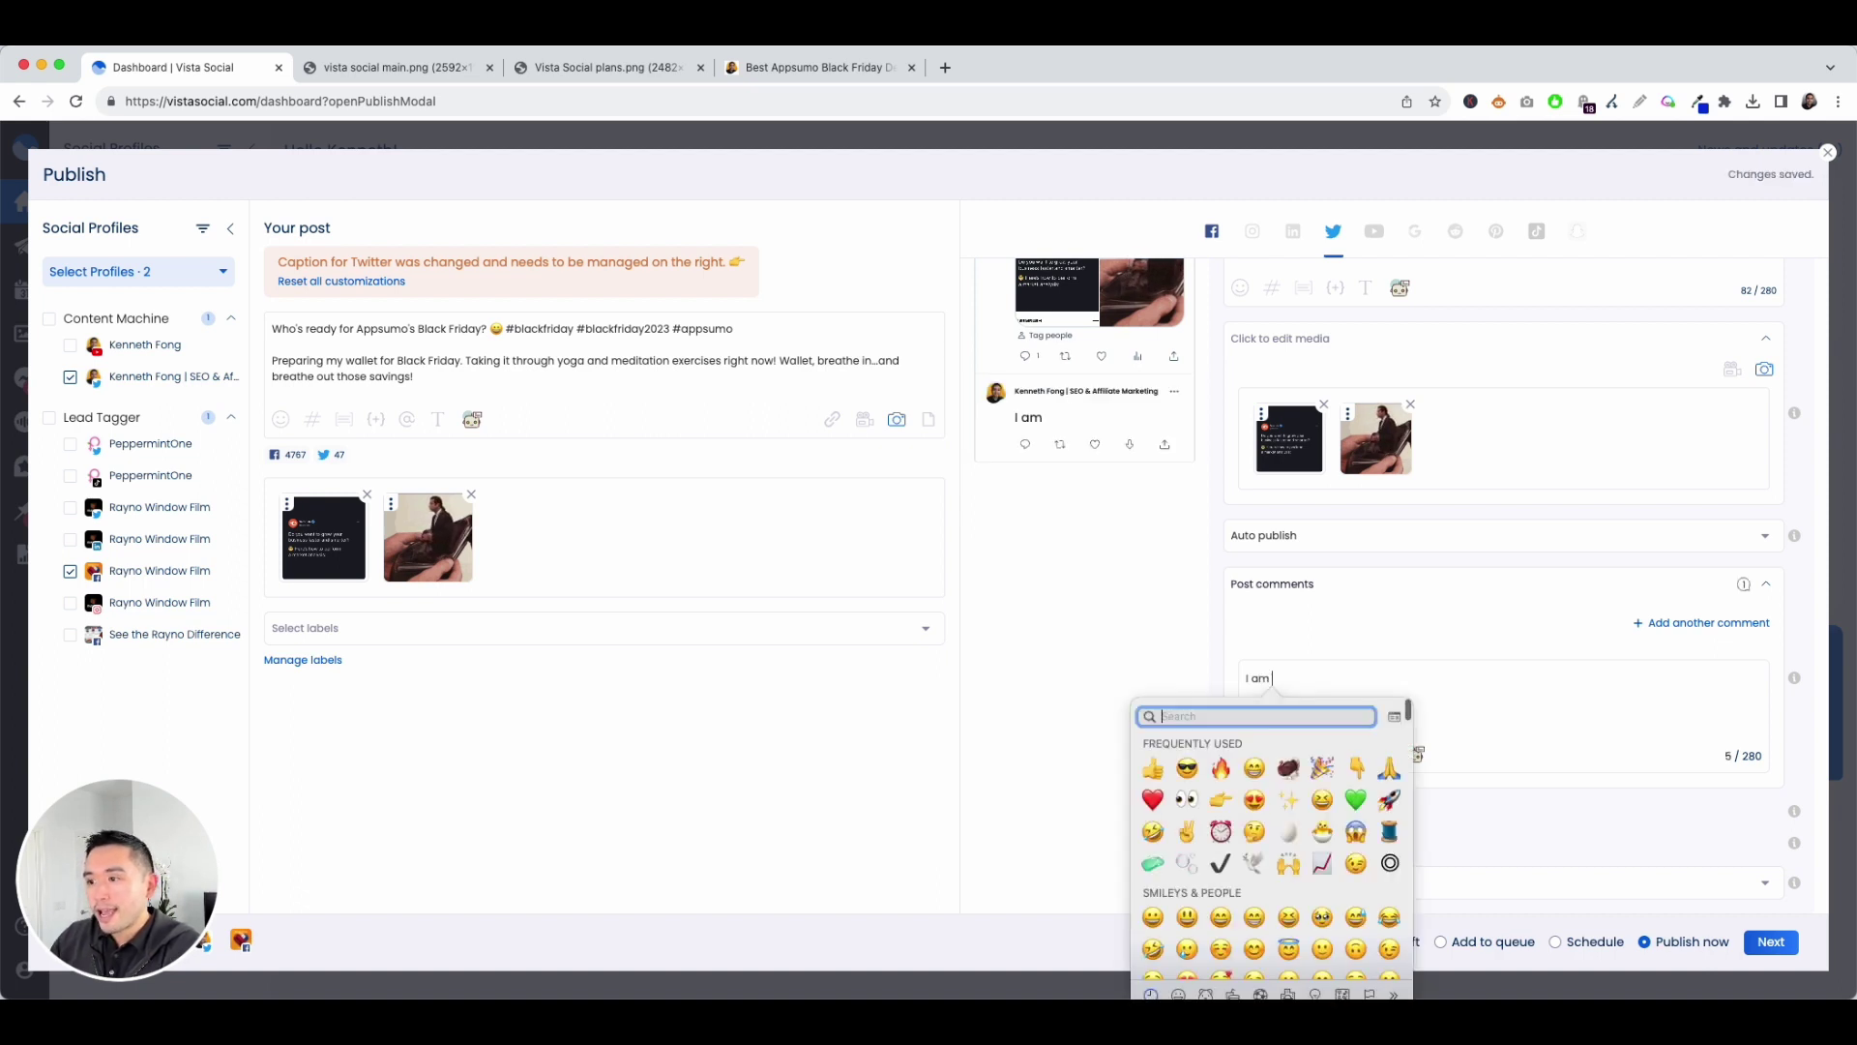
{"action": "left_click", "coordinate": [1277, 767]}
{"action": "scroll", "coordinate": [1276, 635], "scroll_direction": "up", "scroll_amount": 3}
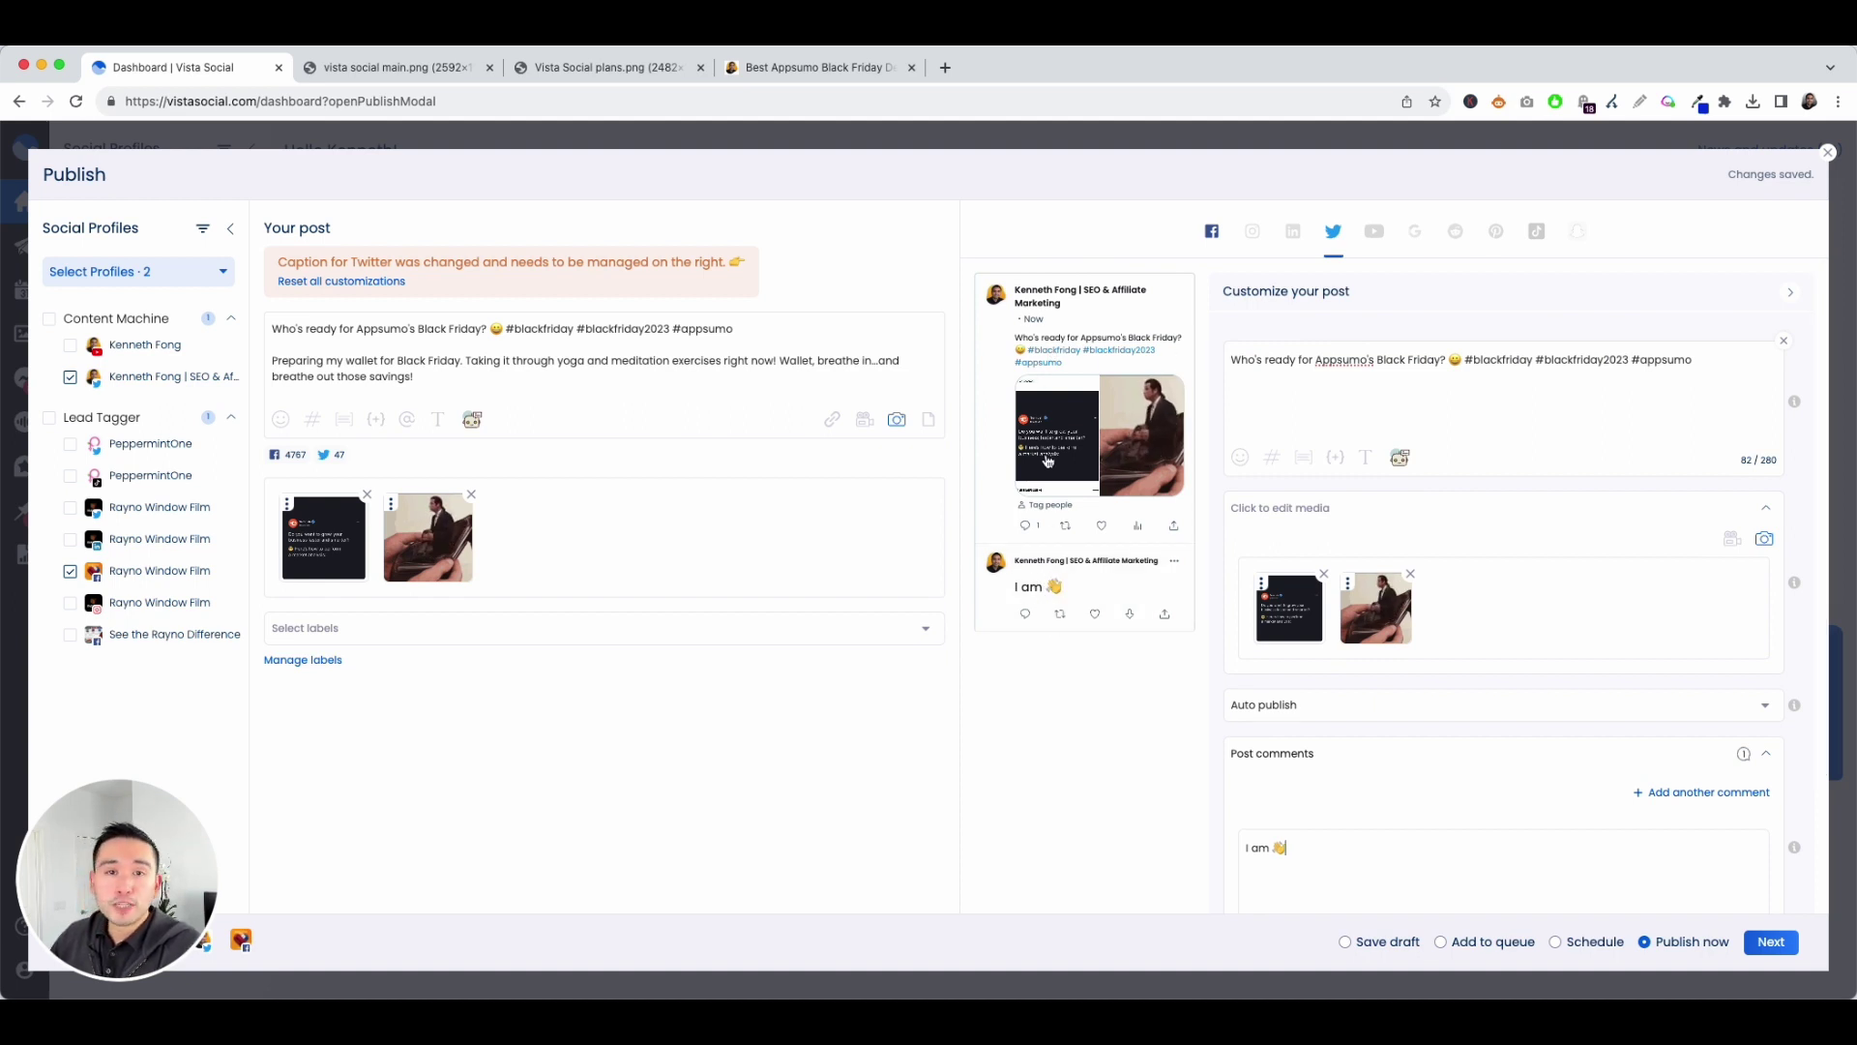
Step: Enable an automatic first like and review the who-can-reply options
{"action": "scroll", "coordinate": [1328, 625], "scroll_direction": "down", "scroll_amount": 3}
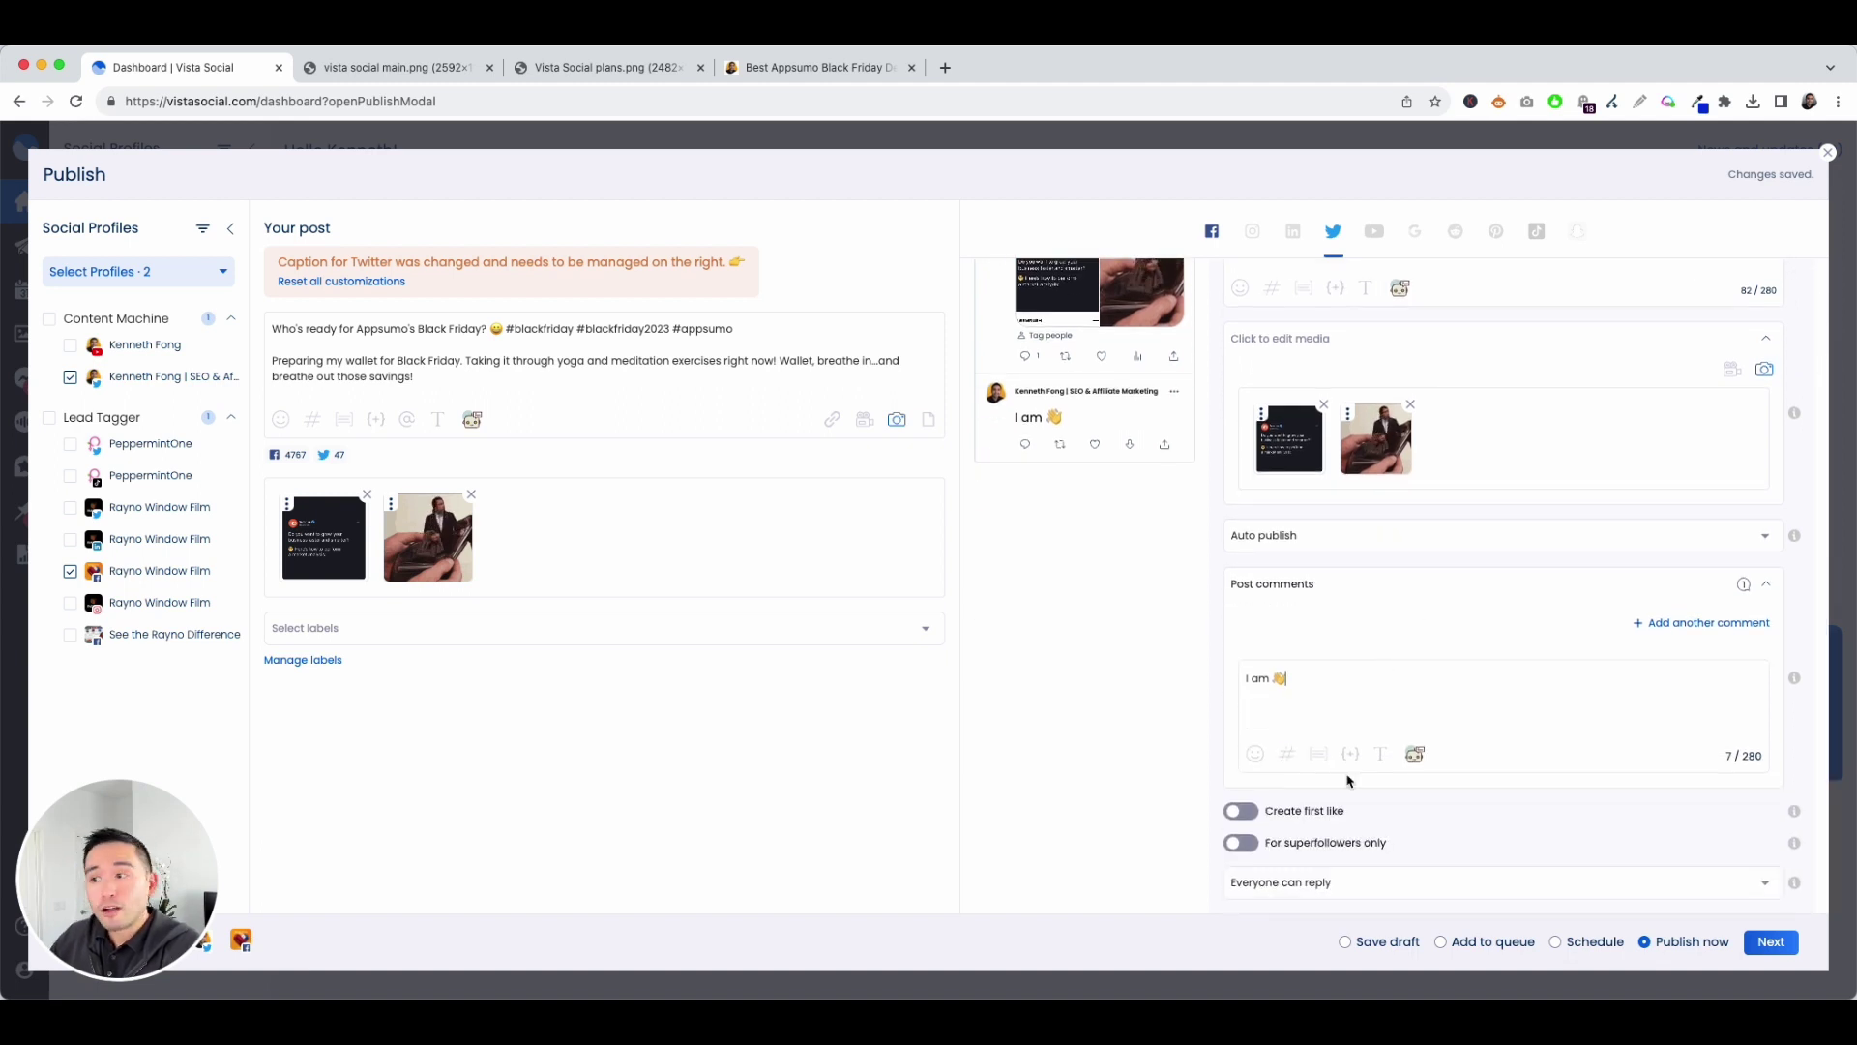
{"action": "left_click", "coordinate": [1241, 810]}
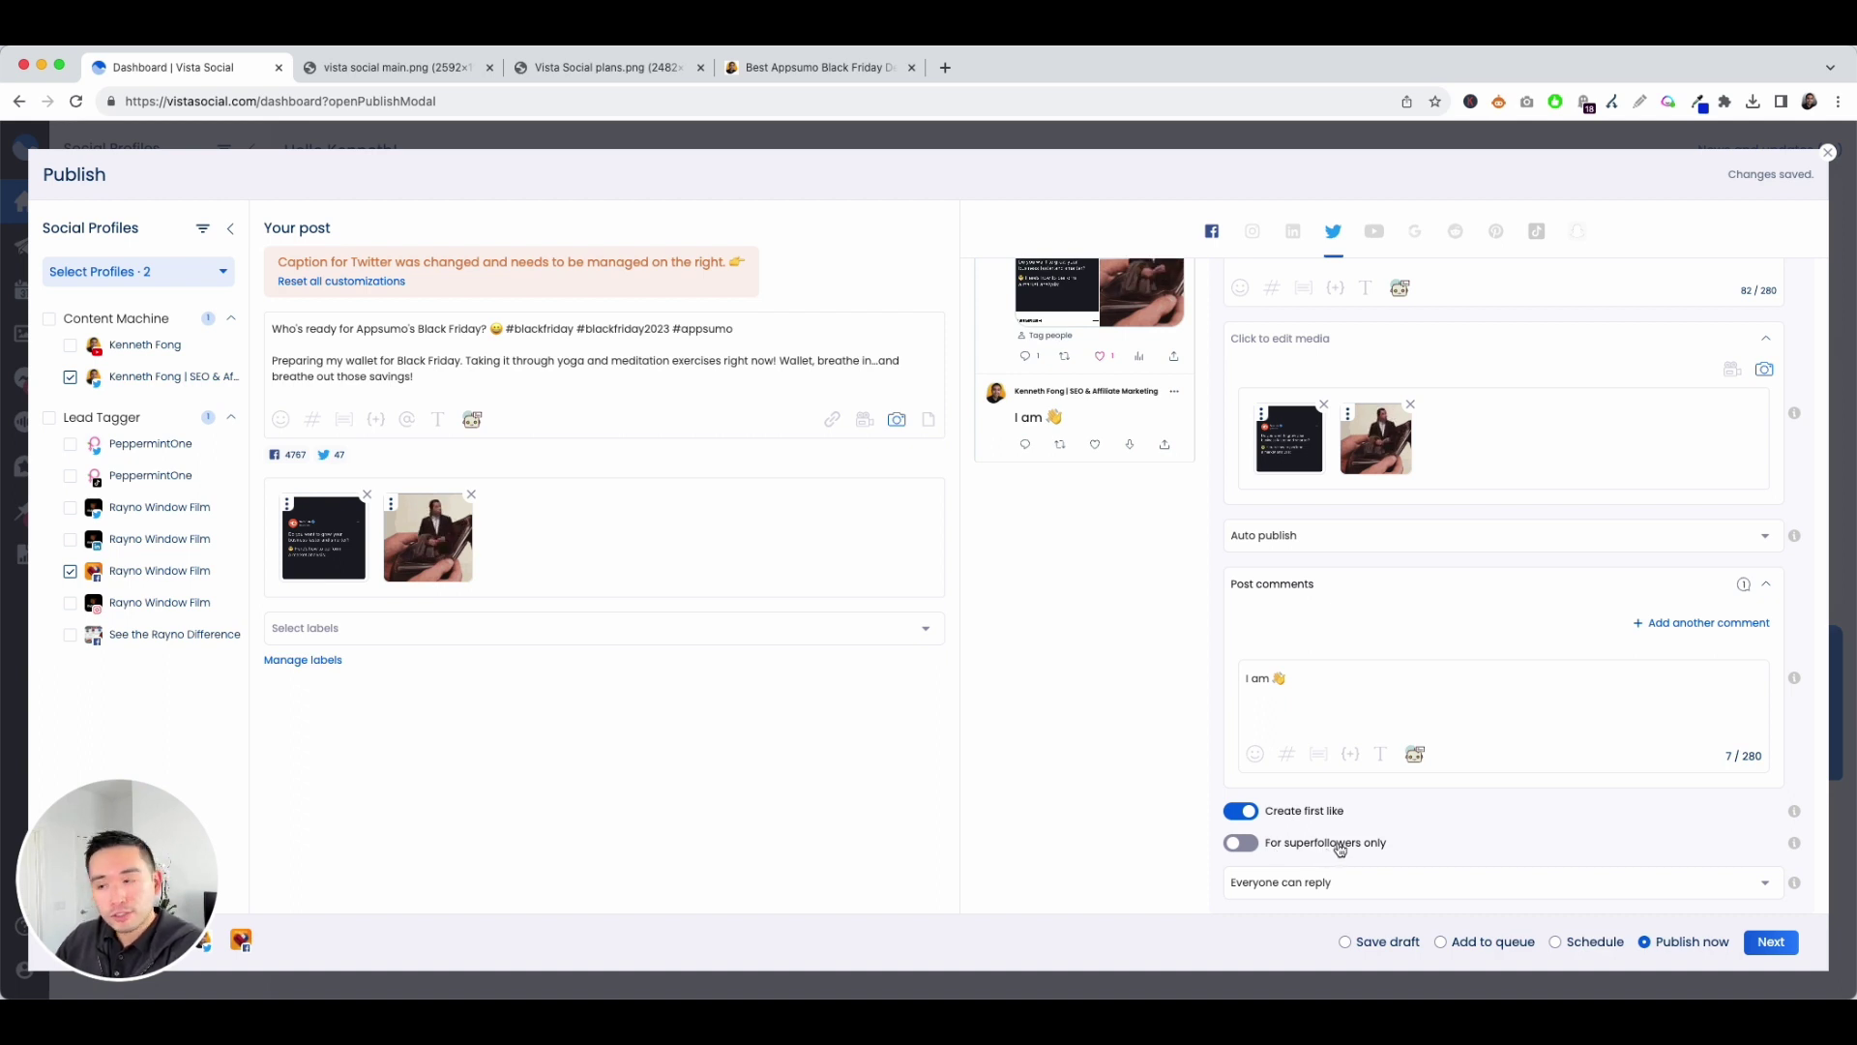
{"action": "left_click", "coordinate": [1287, 883]}
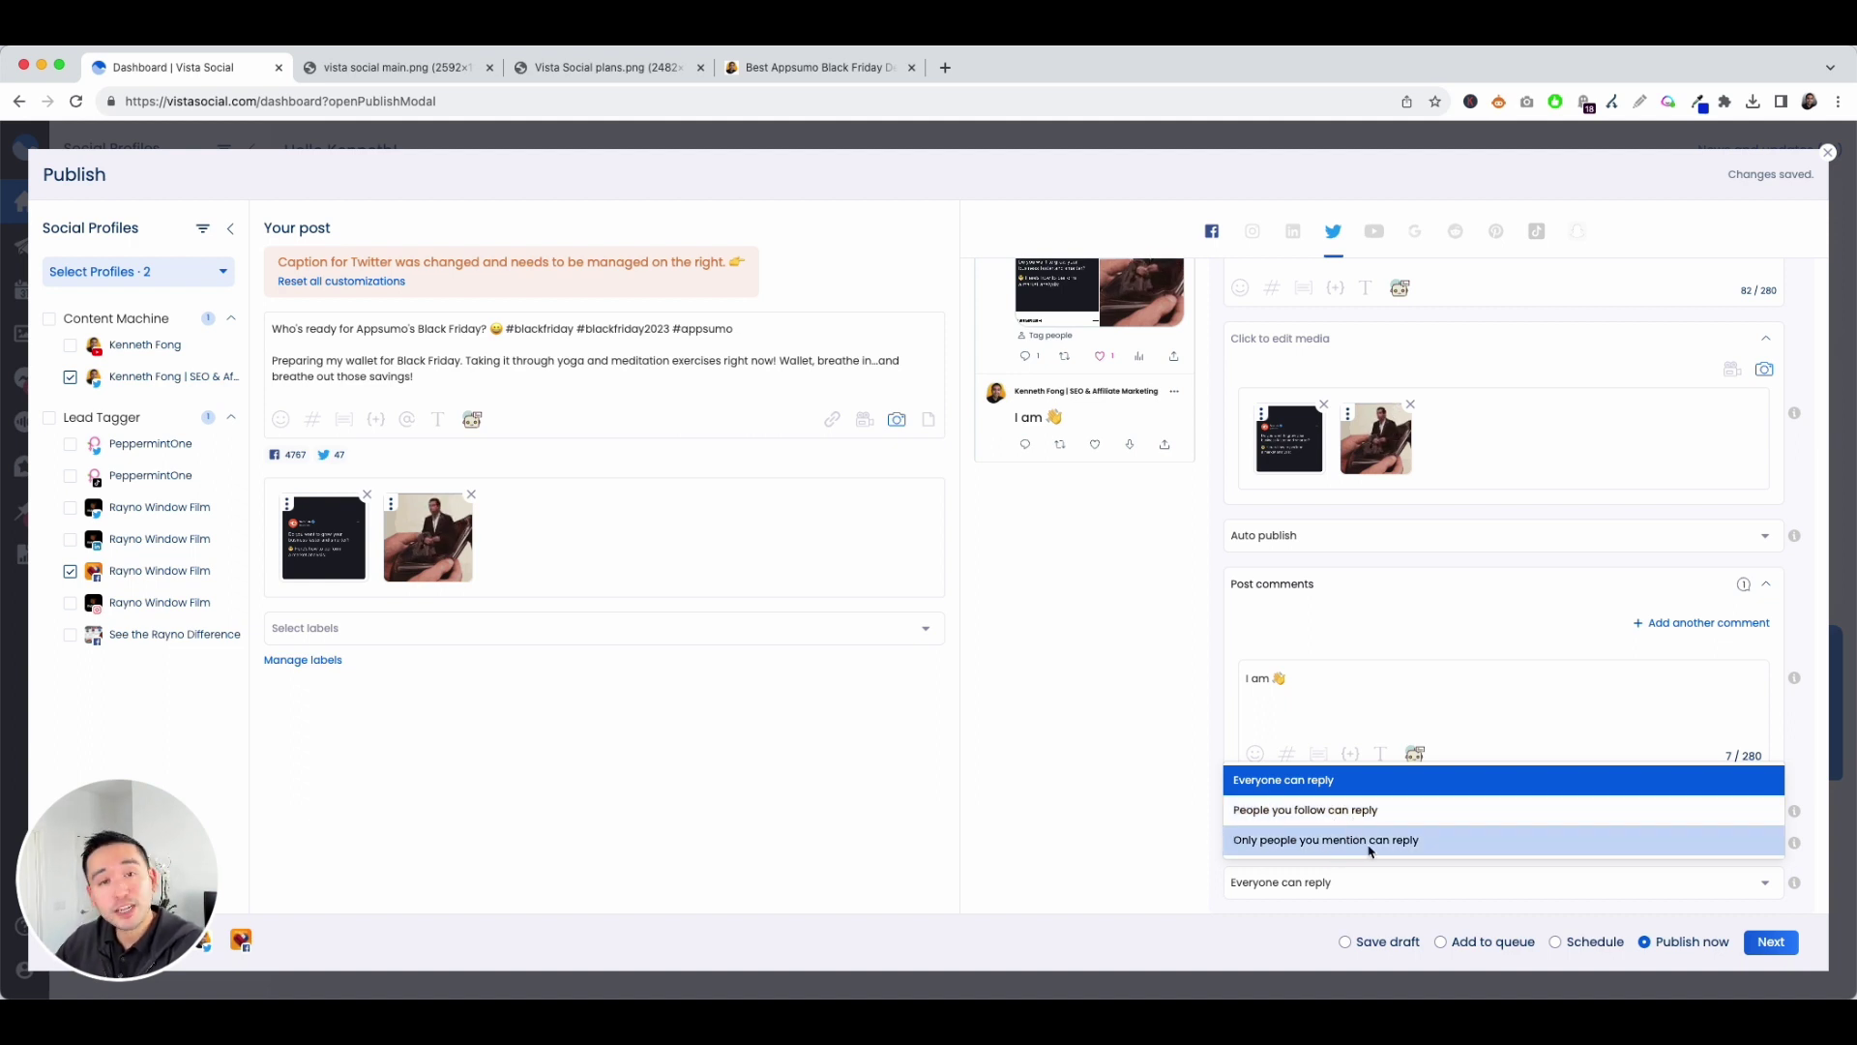
{"action": "scroll", "coordinate": [1335, 851], "scroll_direction": "up", "scroll_amount": 3}
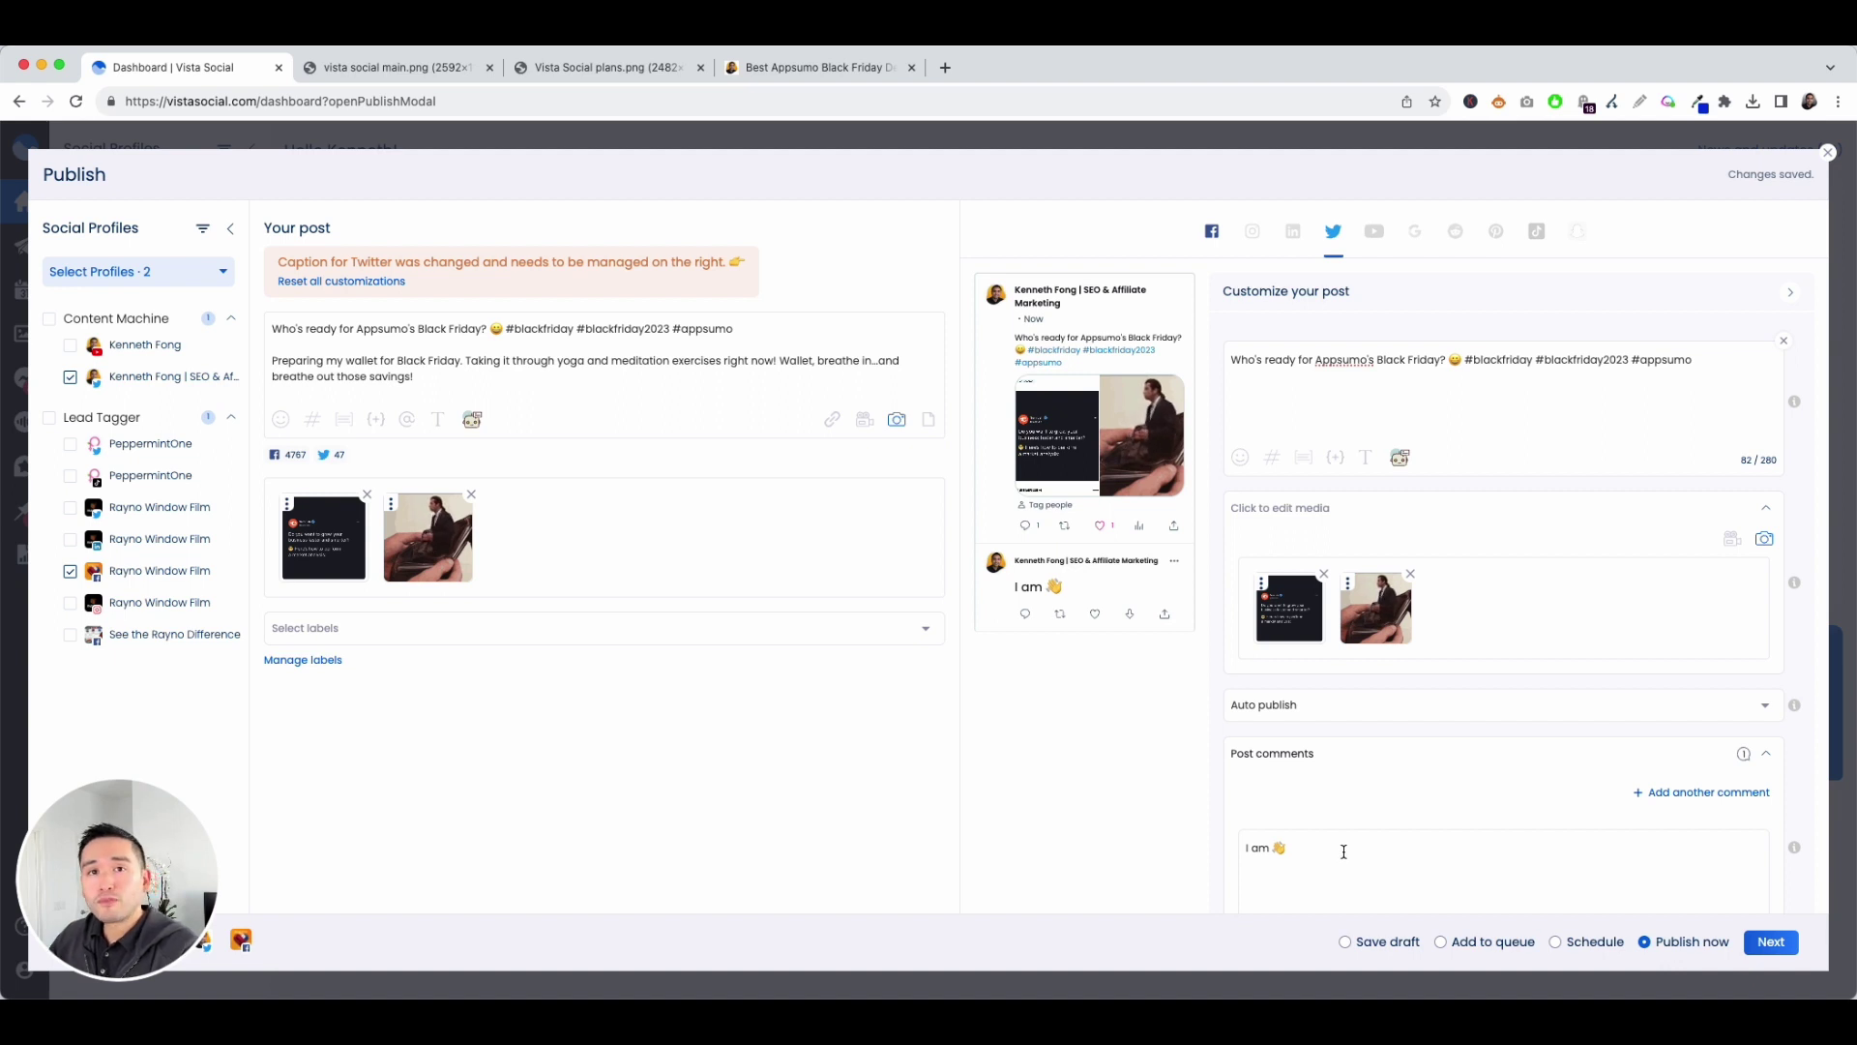
Step: Review the Facebook caption and keep the Facebook media publishing as Image
{"action": "left_click", "coordinate": [1213, 234]}
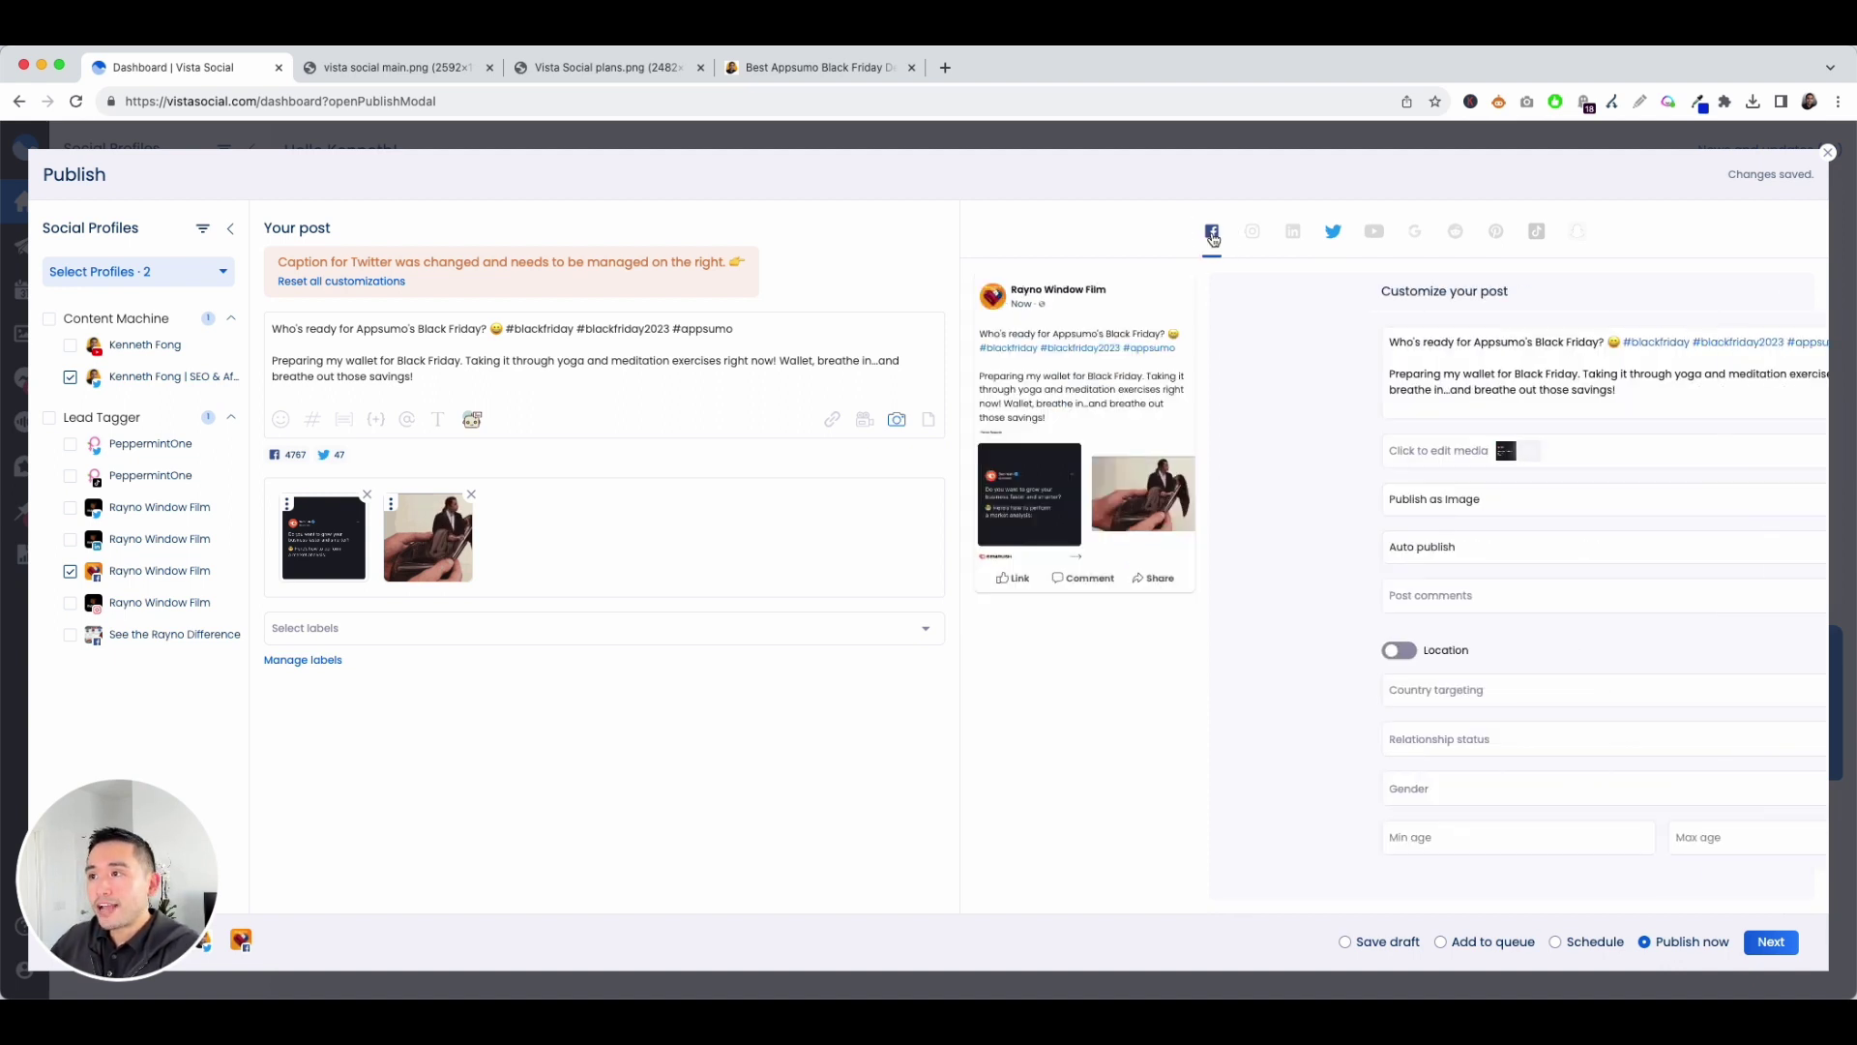
{"action": "left_click", "coordinate": [1348, 375]}
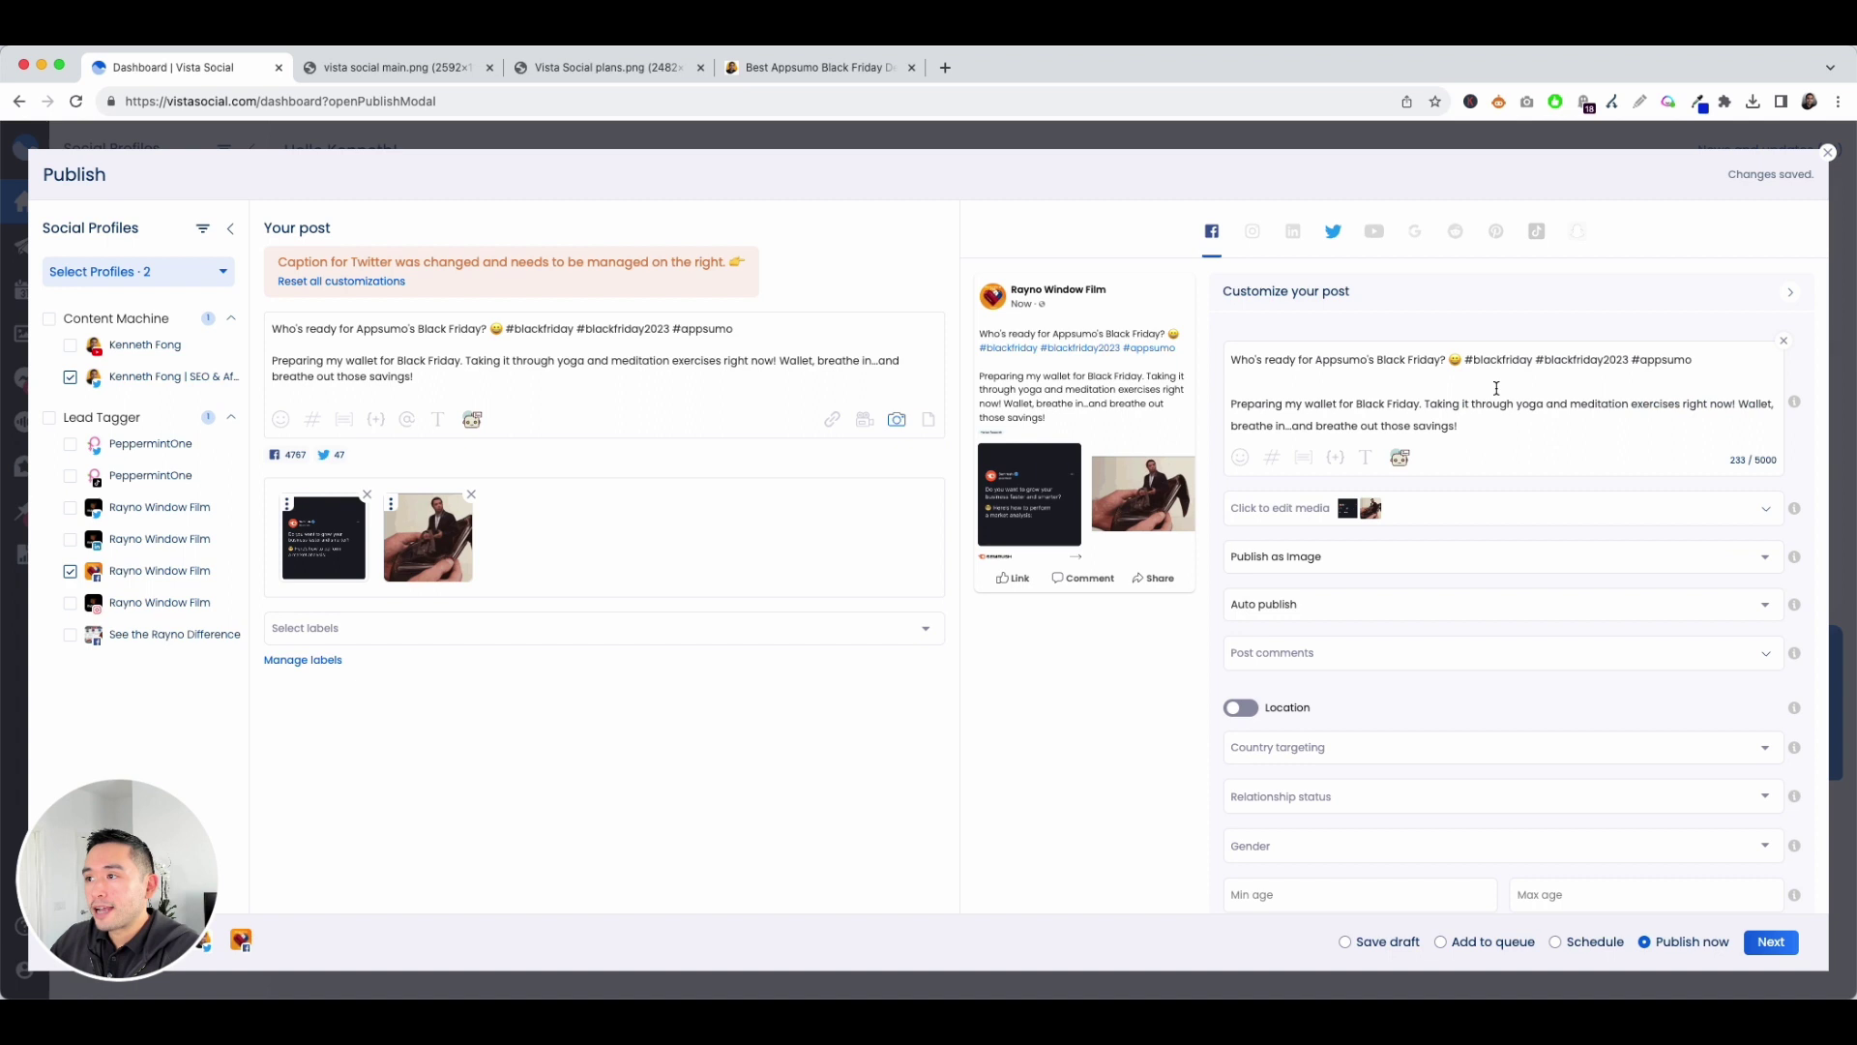
{"action": "scroll", "coordinate": [1267, 356], "scroll_direction": "down", "scroll_amount": 1}
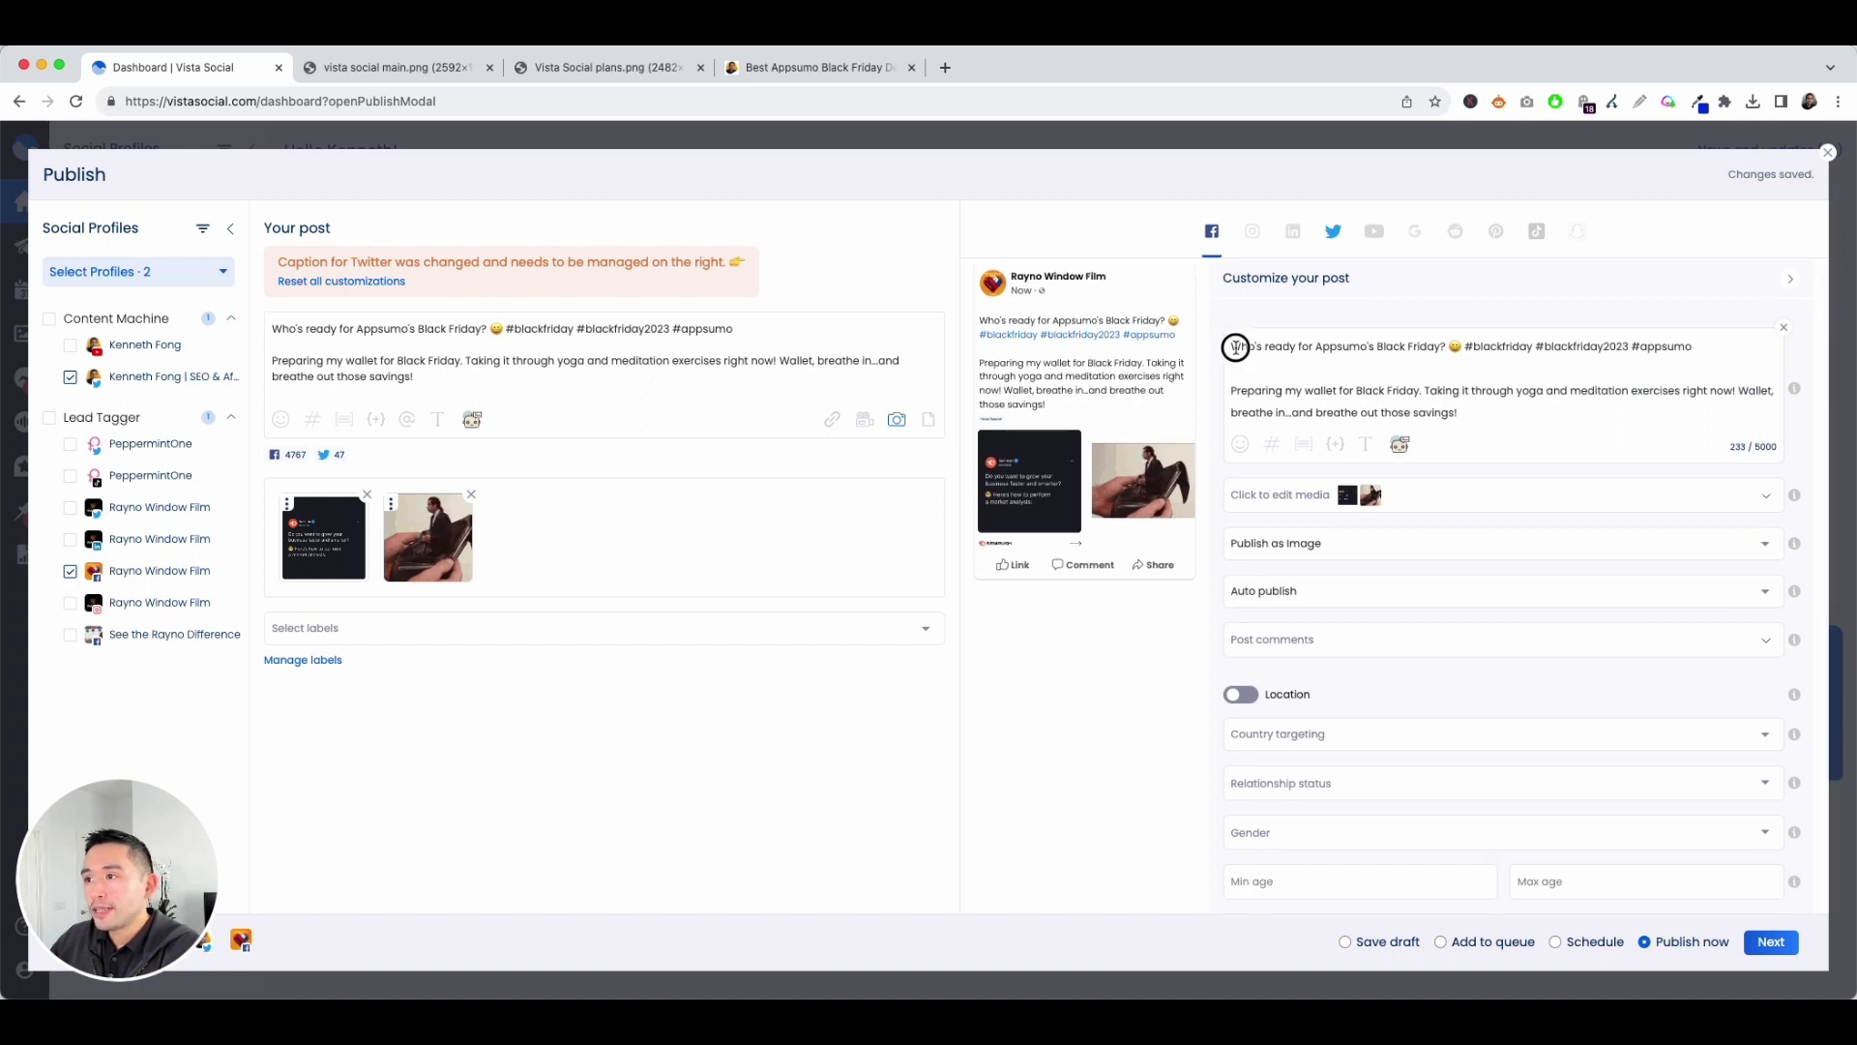
{"action": "left_click_drag", "start_coordinate": [1236, 345], "coordinate": [1493, 414]}
{"action": "left_click", "coordinate": [1492, 414]}
{"action": "left_click", "coordinate": [1604, 512]}
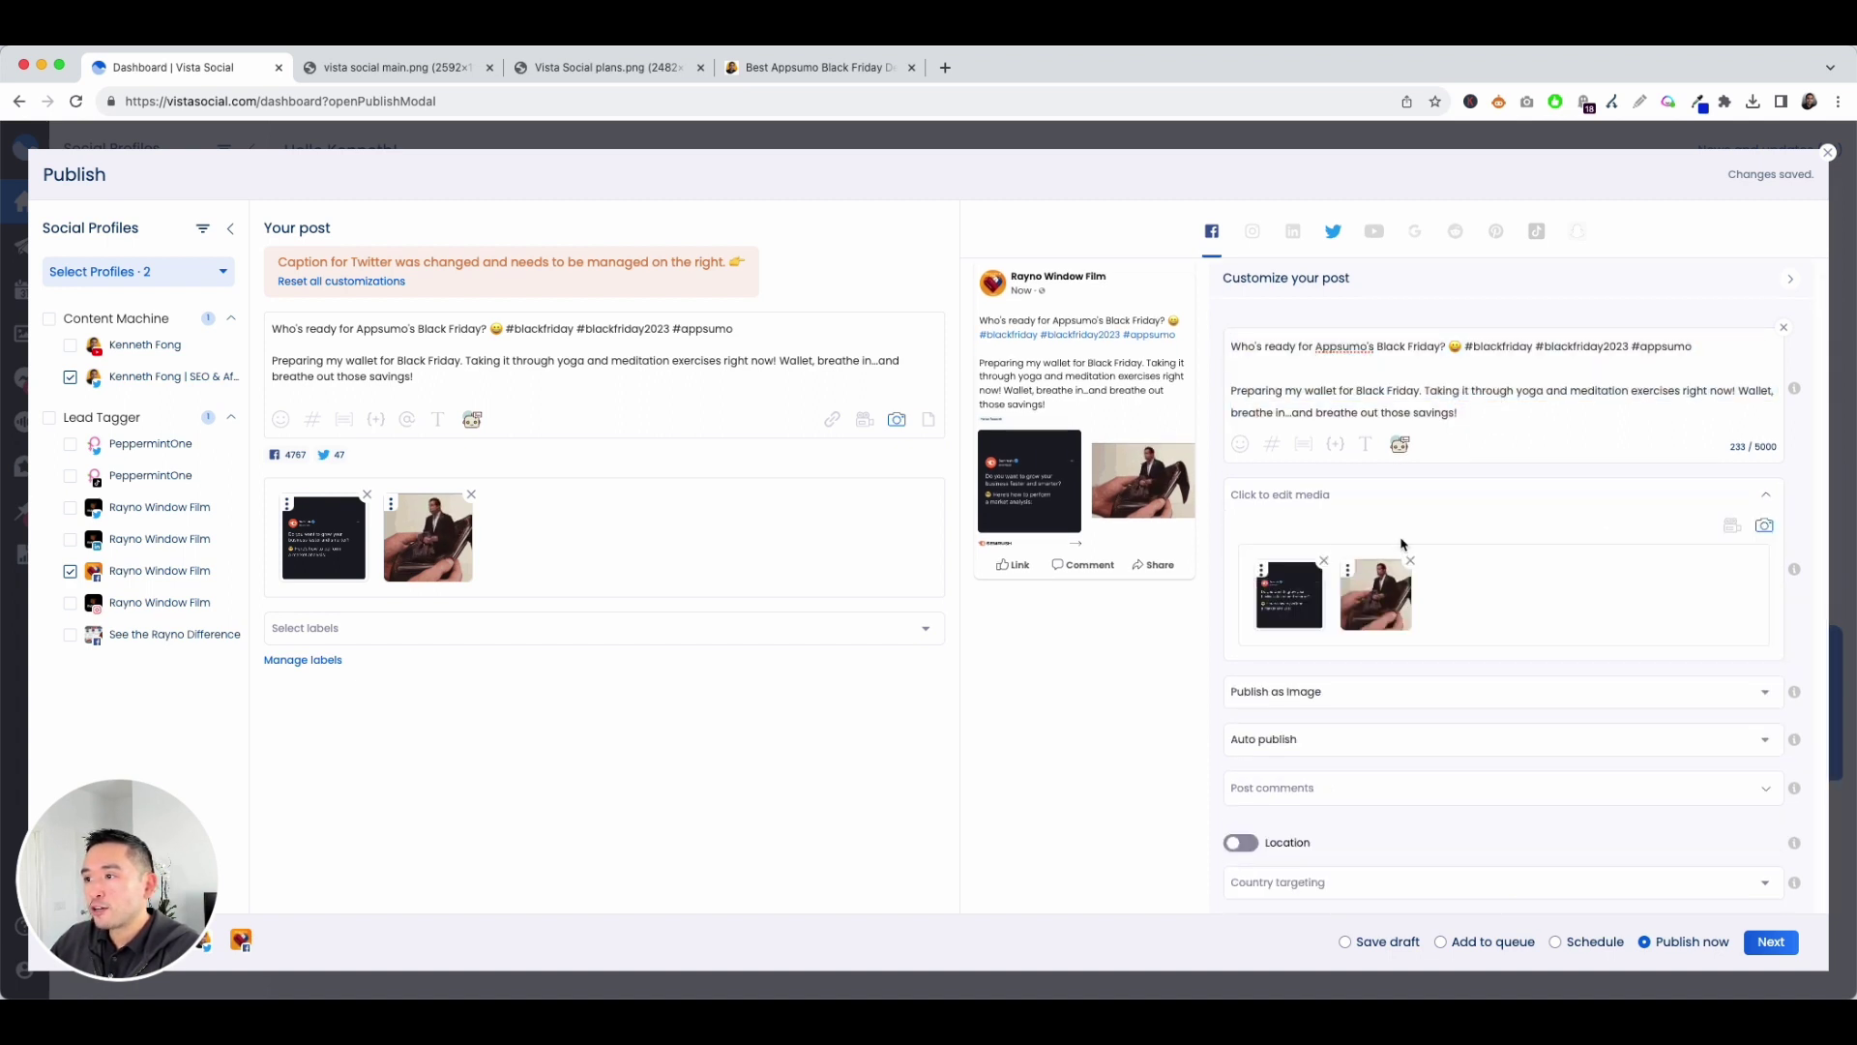
{"action": "scroll", "coordinate": [1451, 542], "scroll_direction": "down", "scroll_amount": 3}
{"action": "left_click", "coordinate": [1272, 545]}
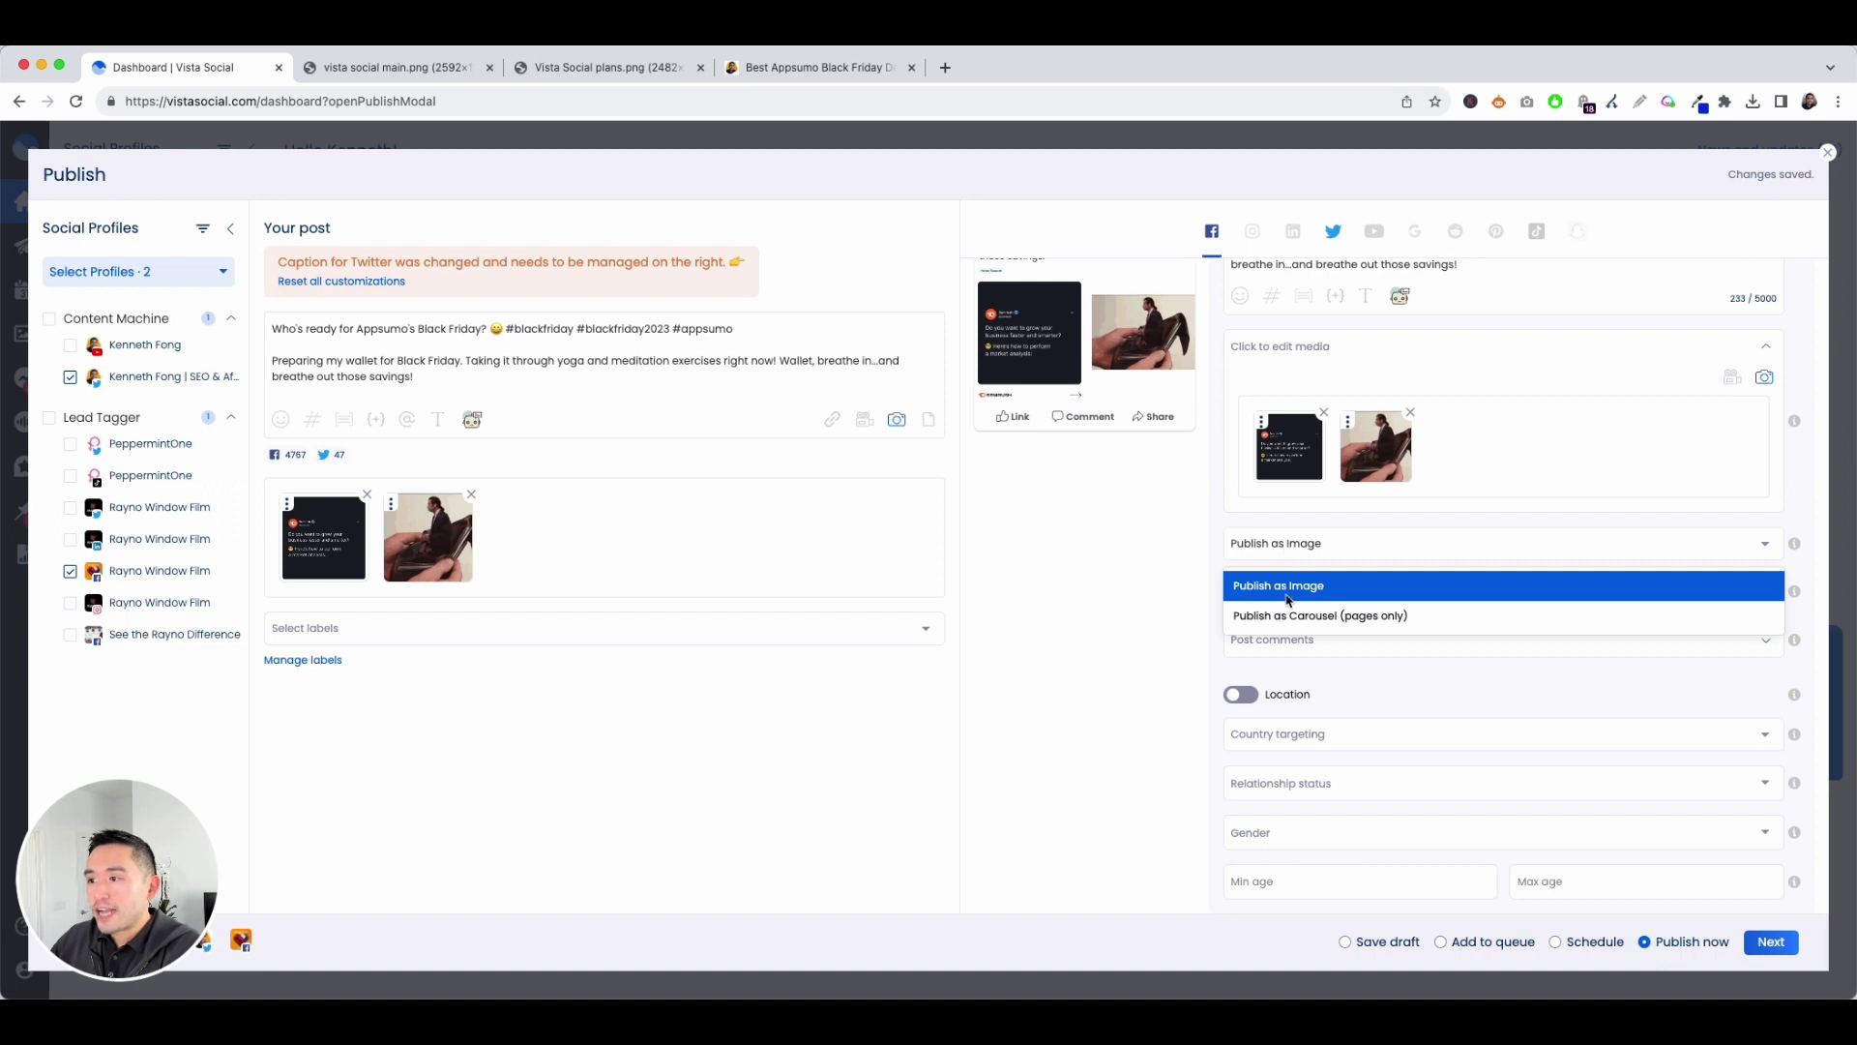
Step: Give the Facebook post the first comment 'I am!' and add a third profile
{"action": "left_click", "coordinate": [1253, 640]}
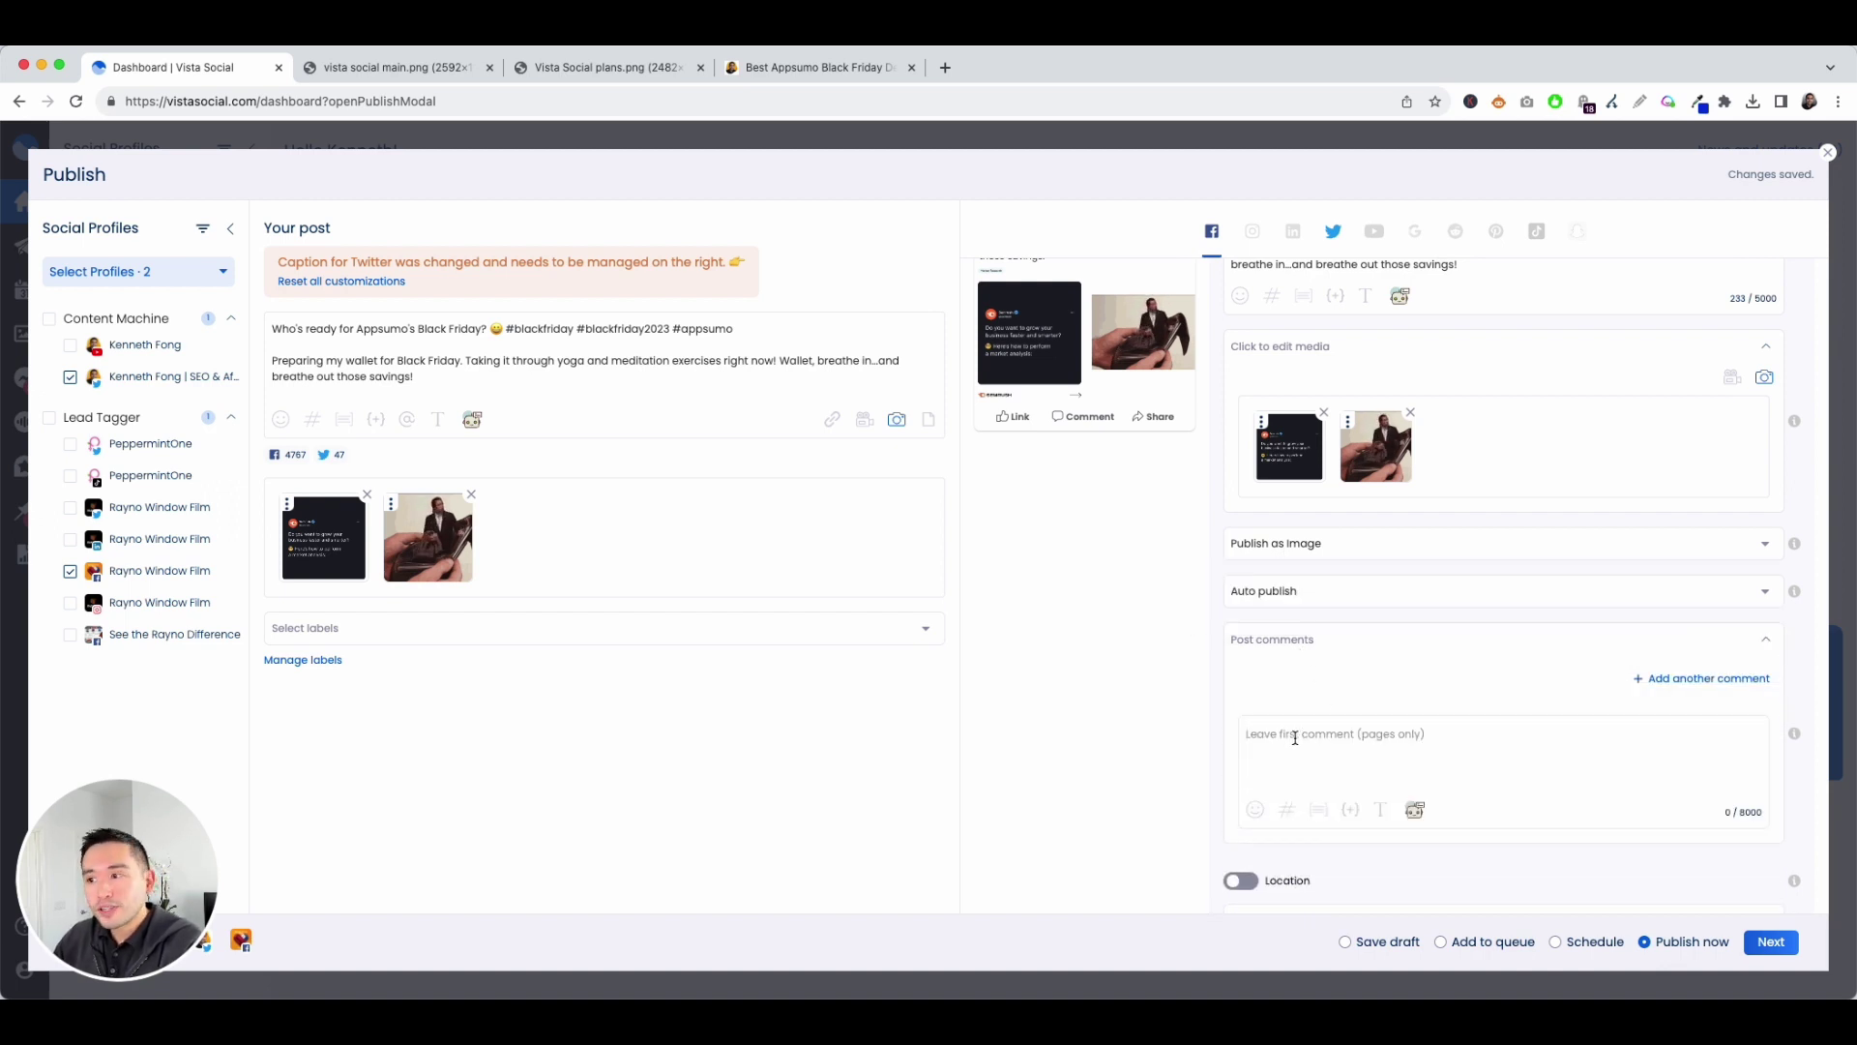
{"action": "type", "text": "I am!"}
{"action": "scroll", "coordinate": [1253, 711], "scroll_direction": "down", "scroll_amount": 2}
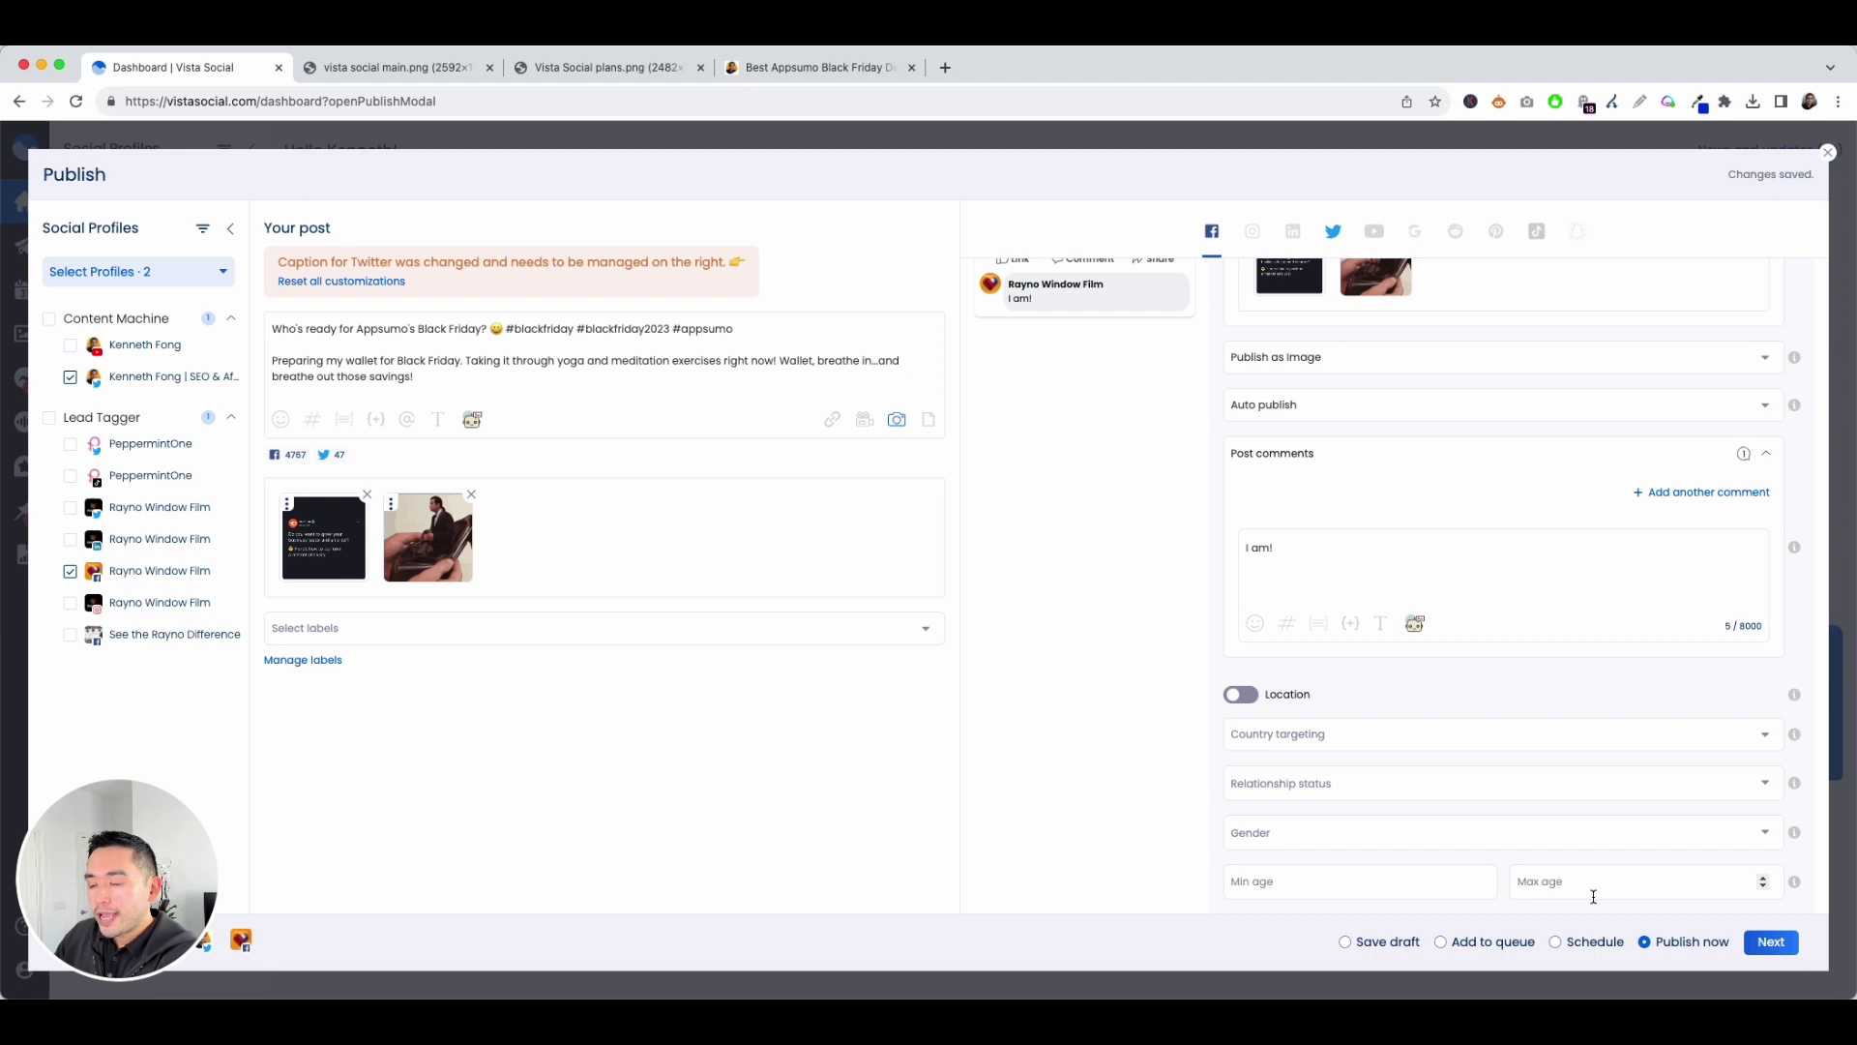
{"action": "scroll", "coordinate": [1590, 886], "scroll_direction": "up", "scroll_amount": 3}
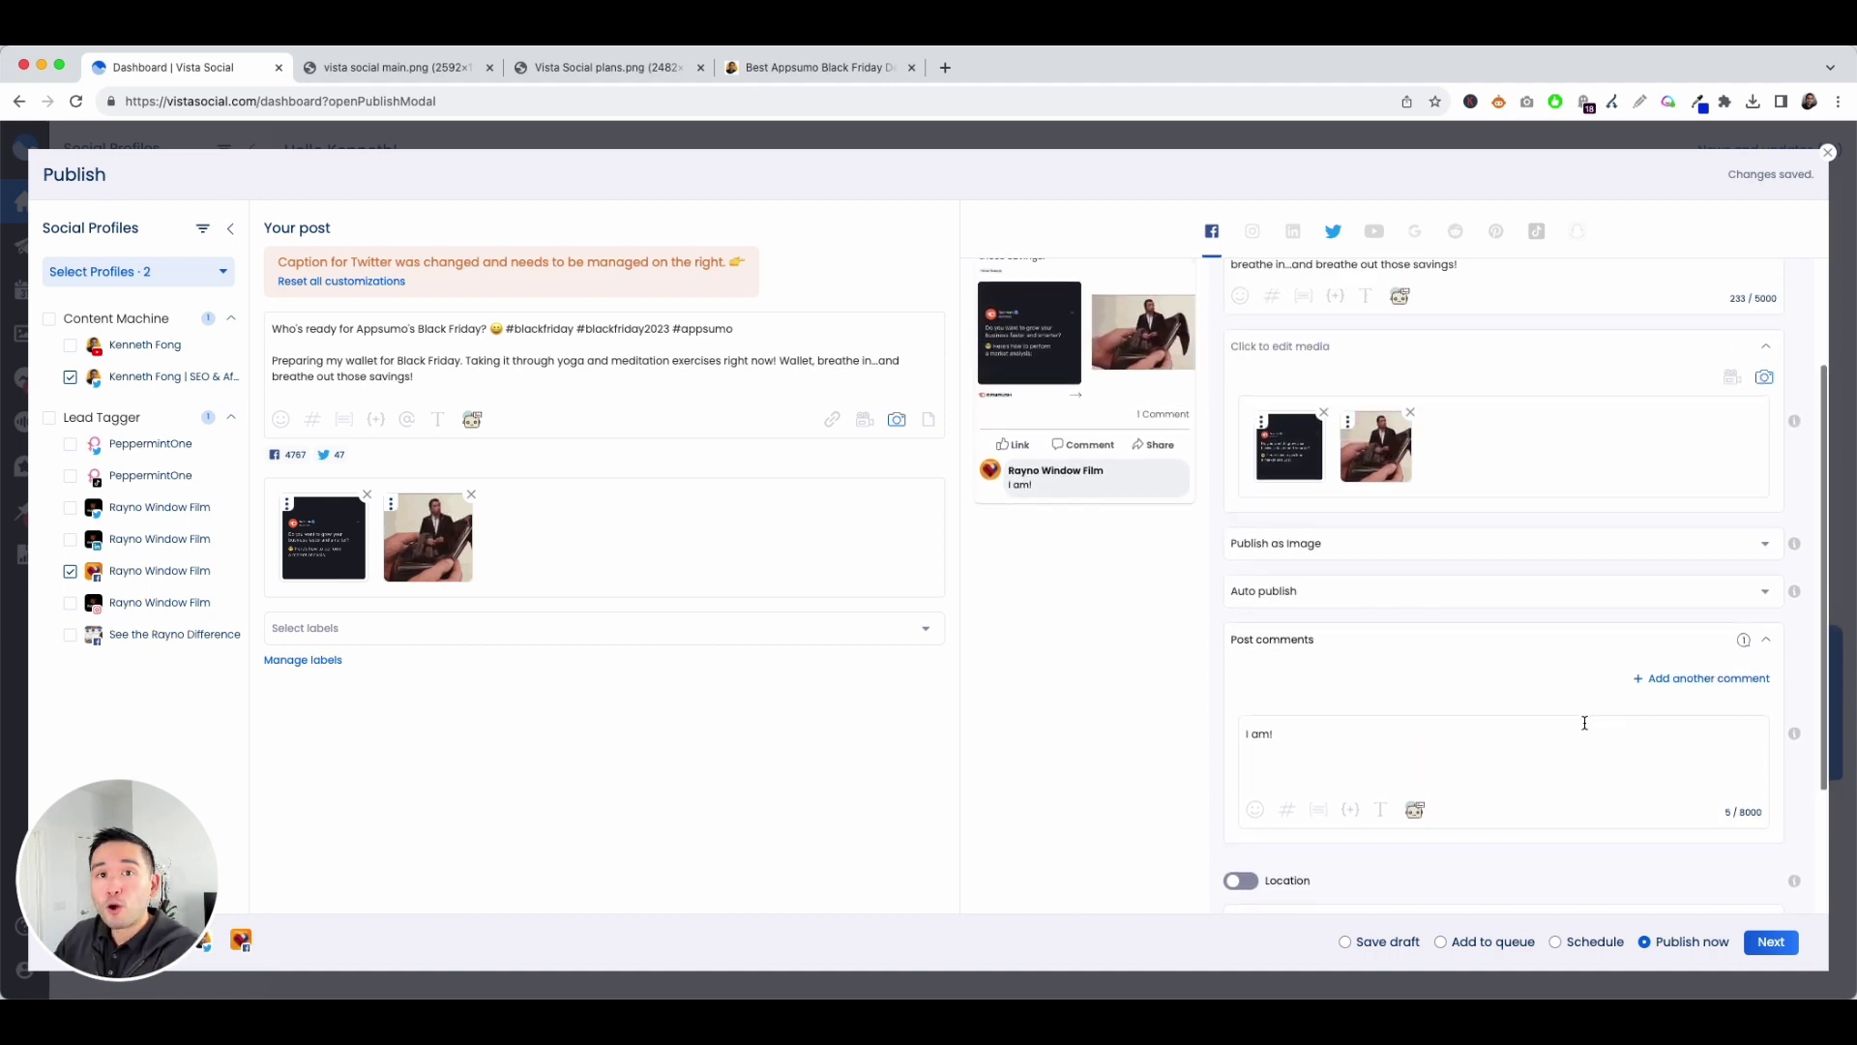
{"action": "scroll", "coordinate": [1558, 706], "scroll_direction": "up", "scroll_amount": 3}
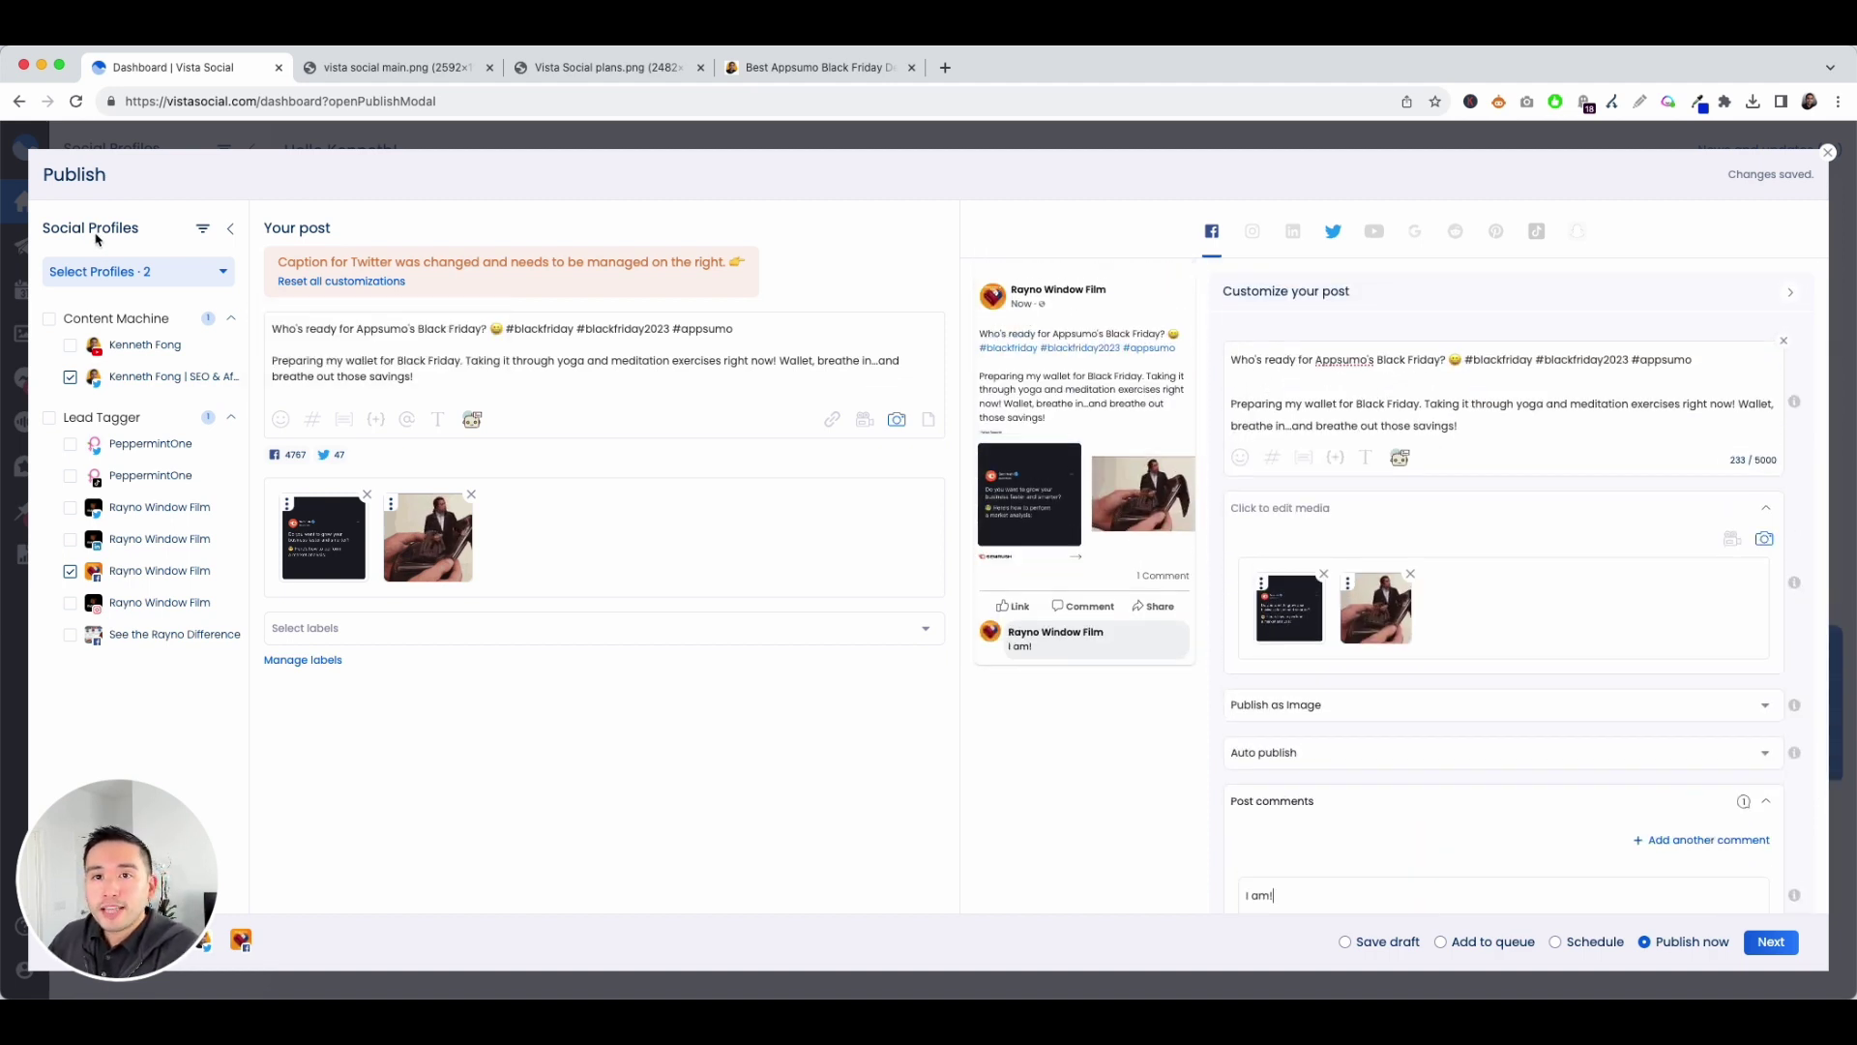
{"action": "left_click", "coordinate": [69, 346]}
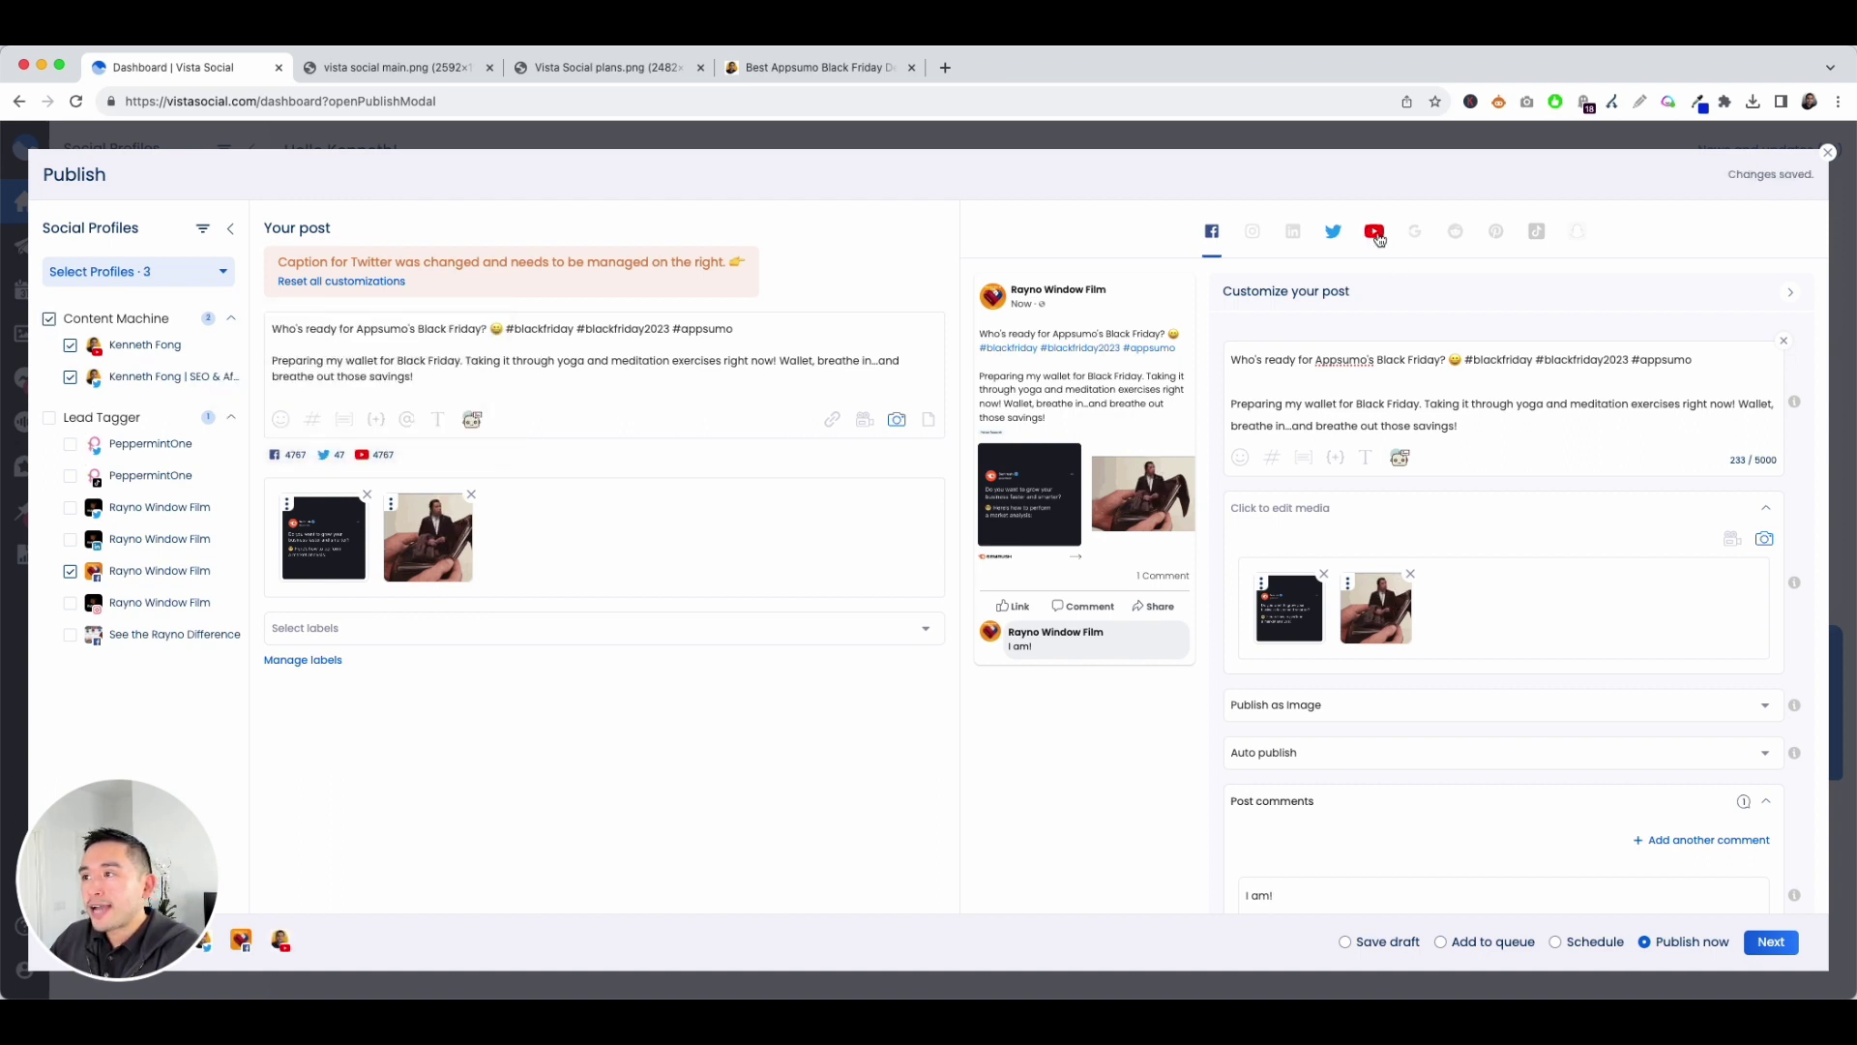
{"action": "left_click", "coordinate": [1378, 236]}
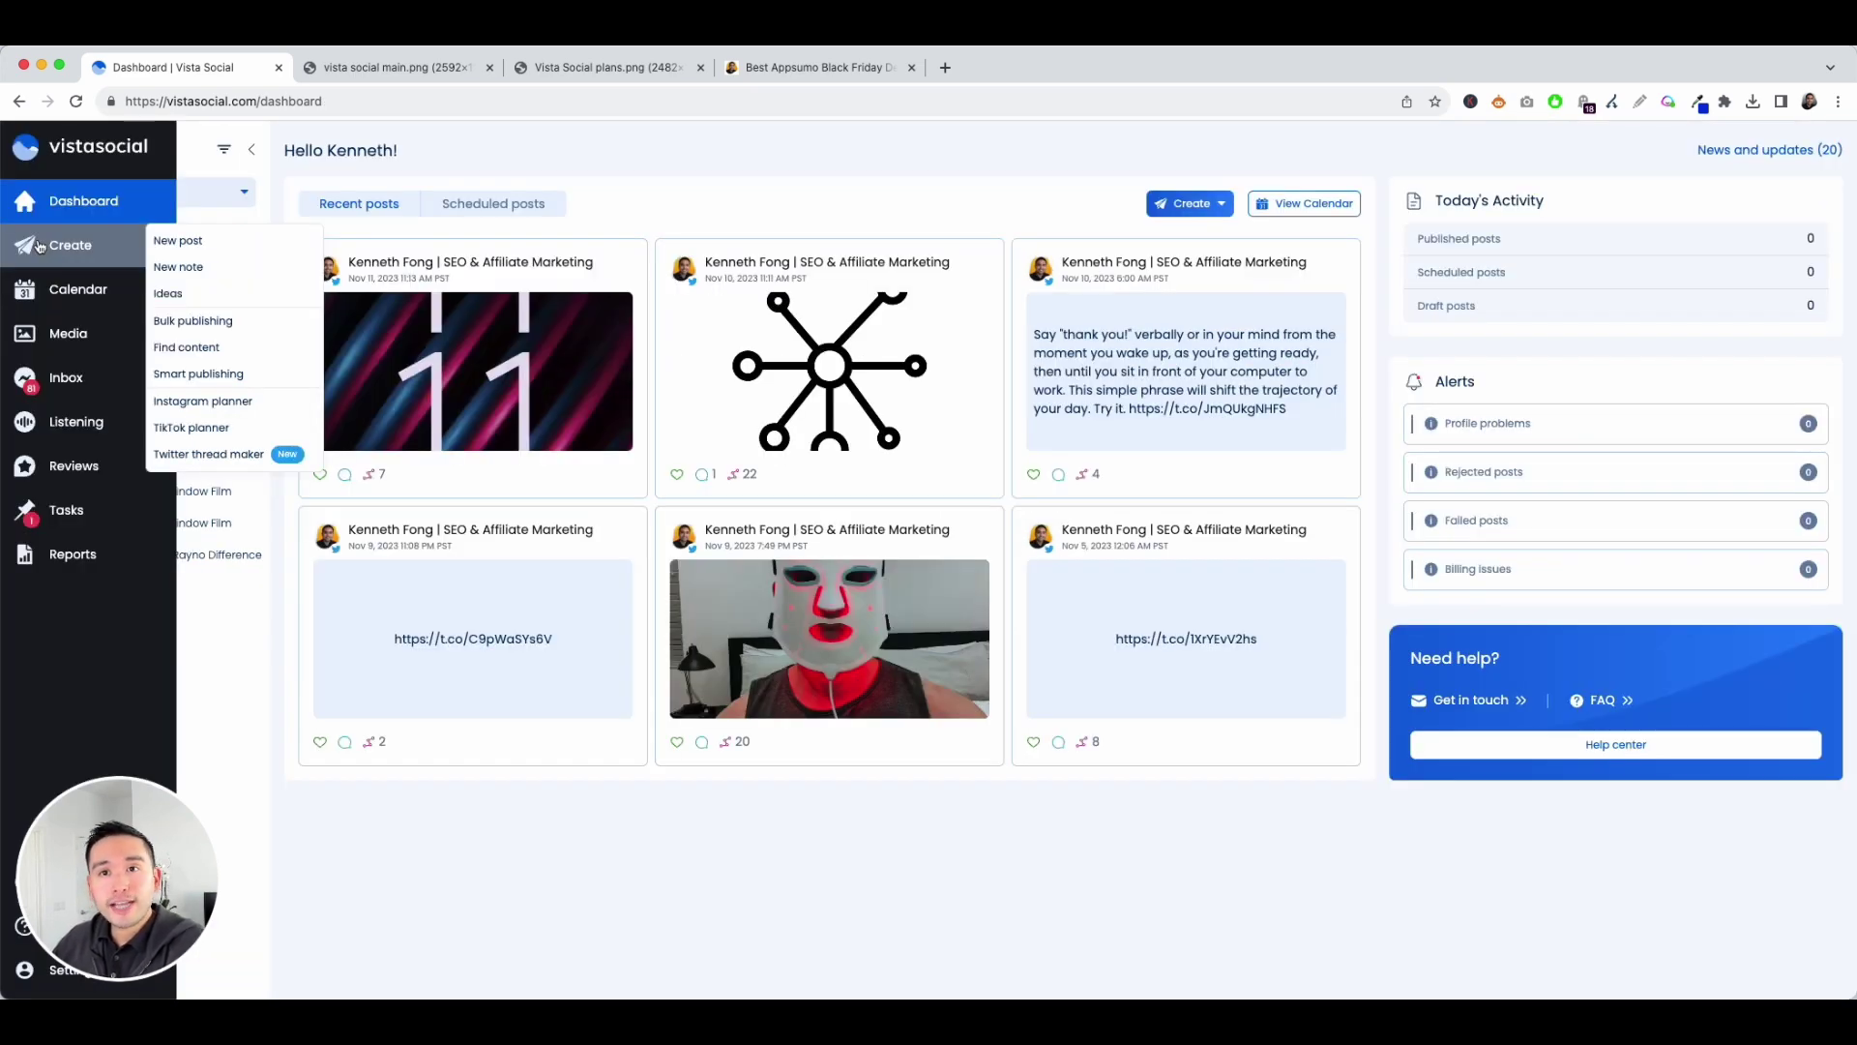
Step: Create a cyan public note titled 'Change Thumbnail' dated Nov 18, 2023
{"action": "left_click", "coordinate": [178, 275]}
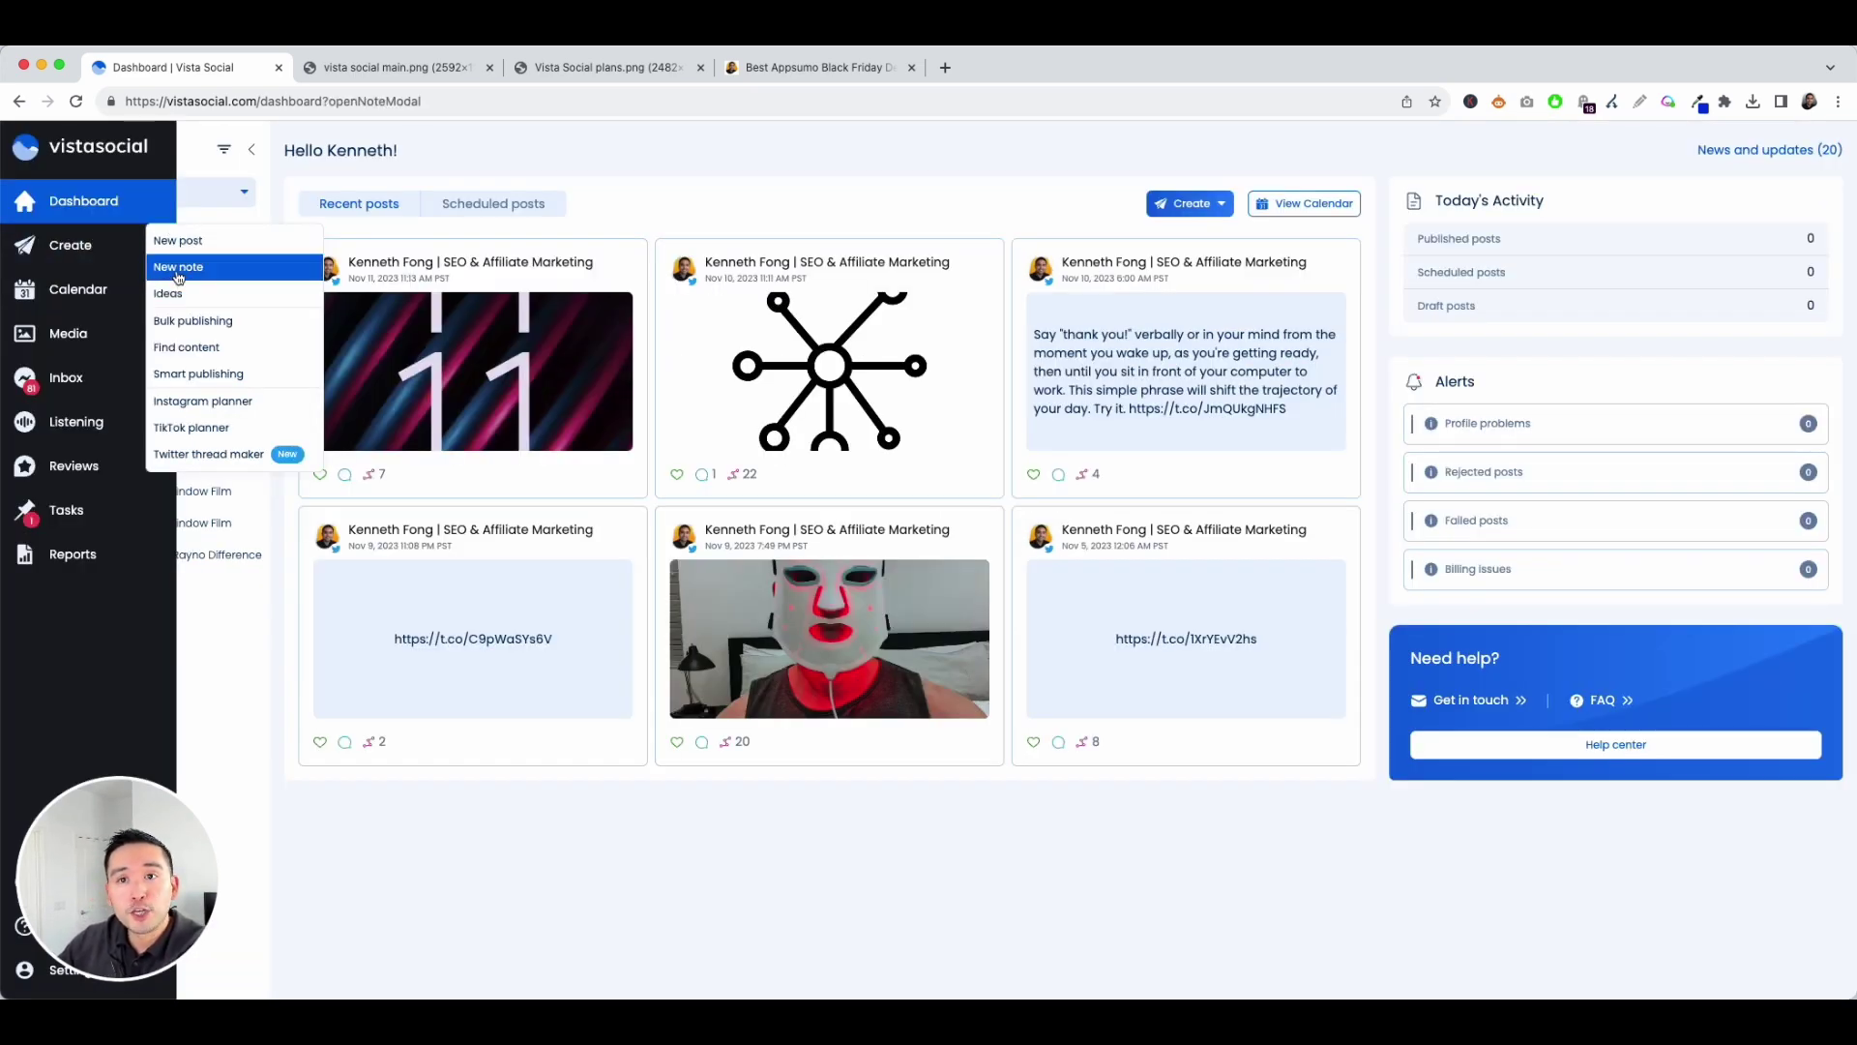
{"action": "left_click", "coordinate": [805, 356]}
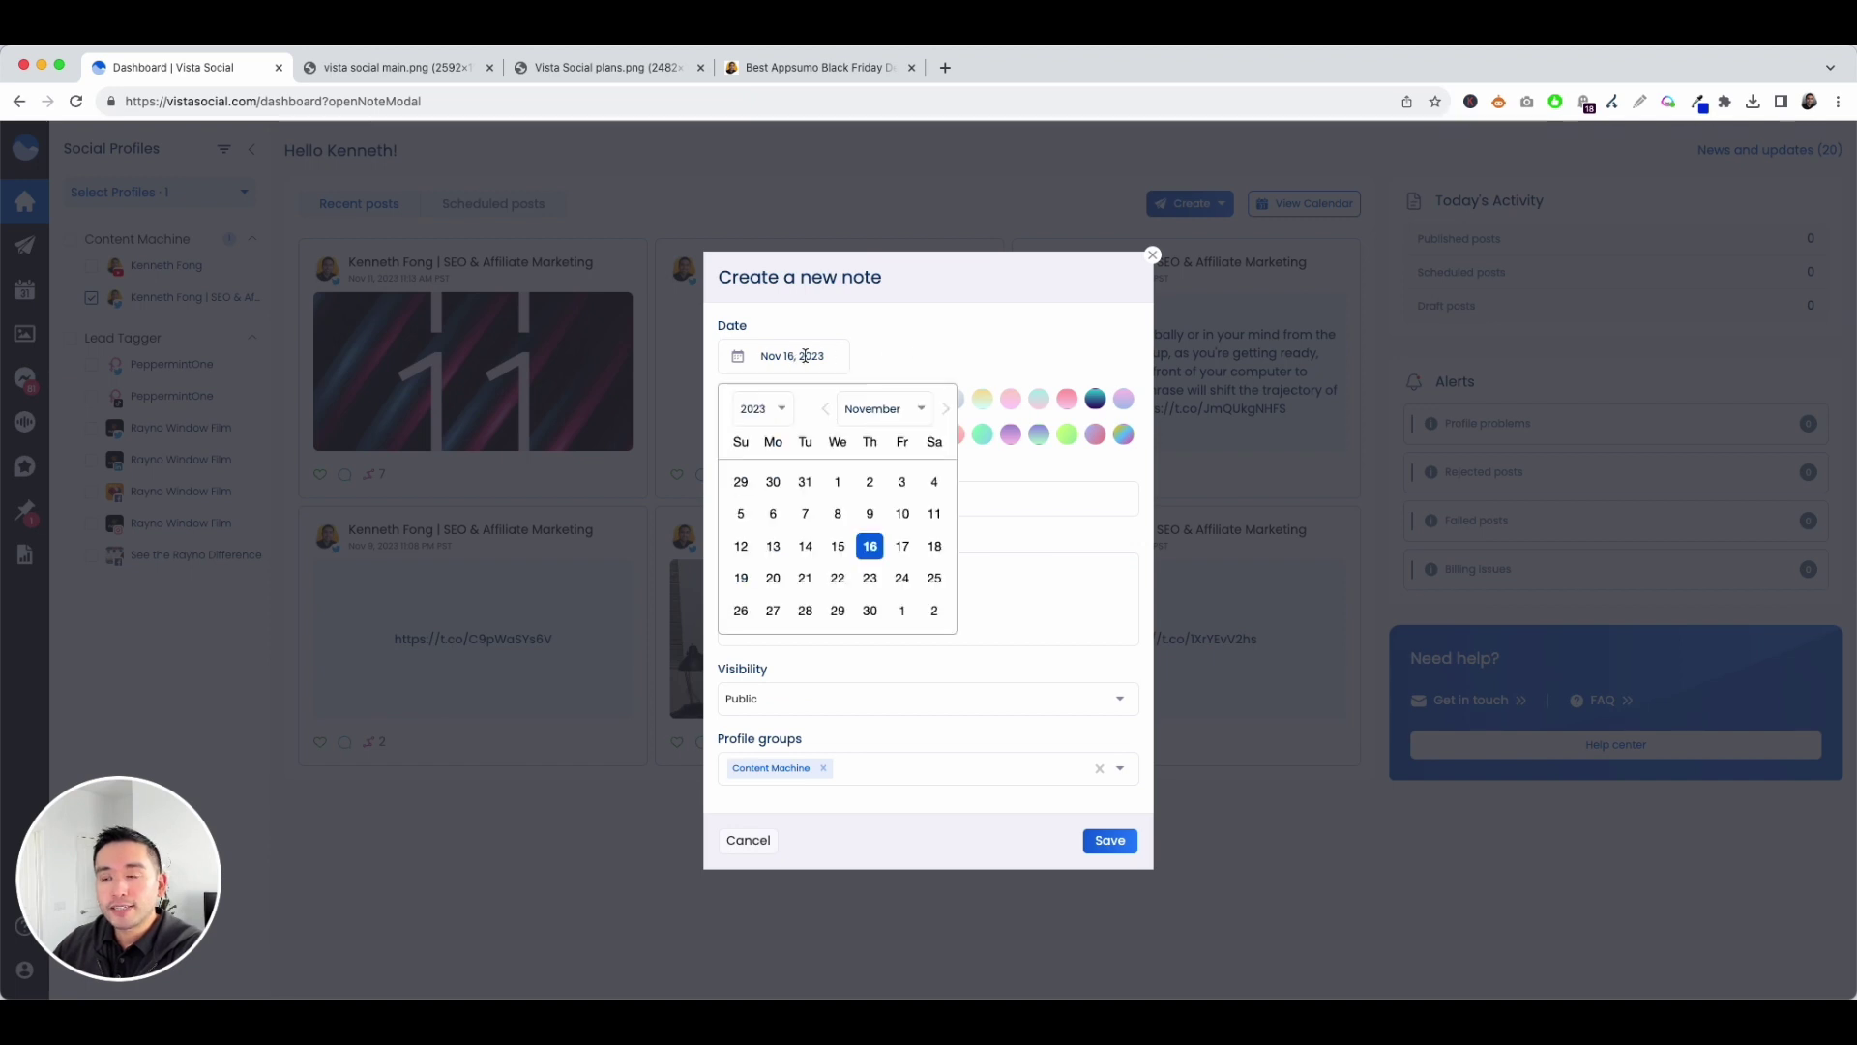
{"action": "left_click", "coordinate": [934, 545]}
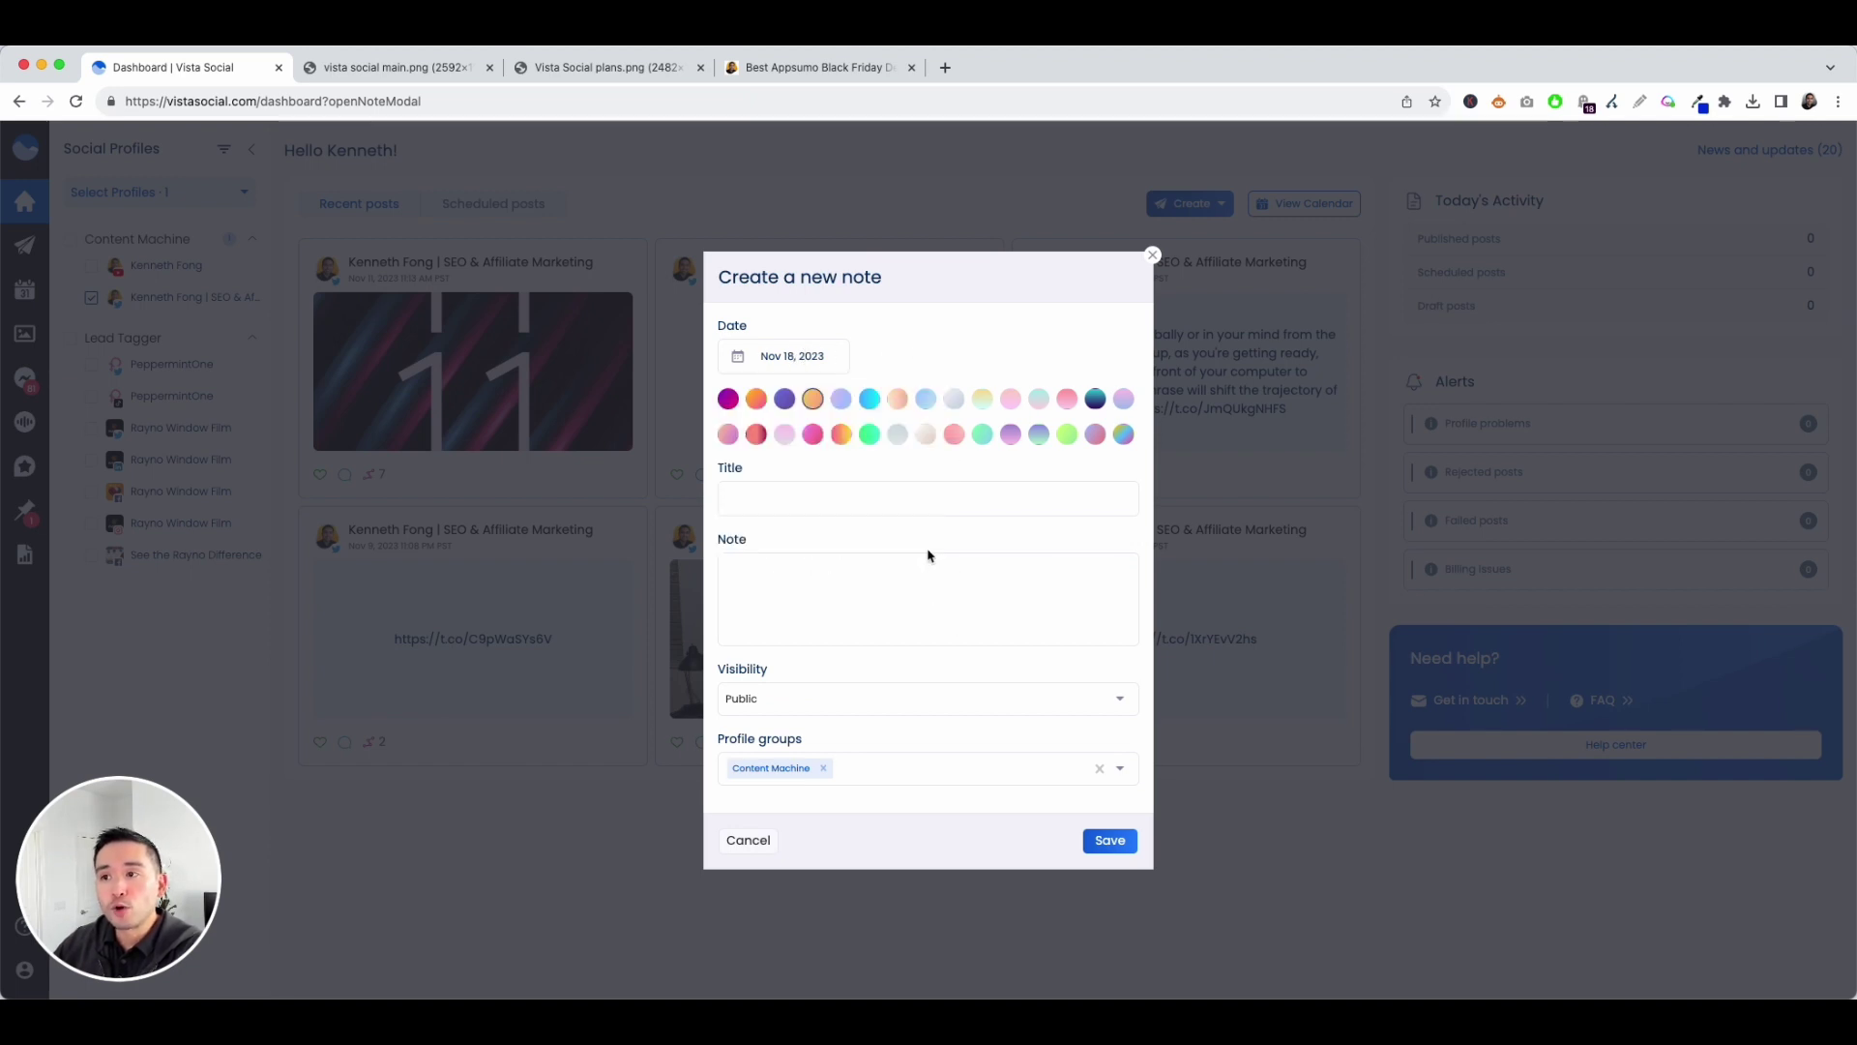
{"action": "left_click", "coordinate": [869, 401]}
{"action": "left_click", "coordinate": [779, 496]}
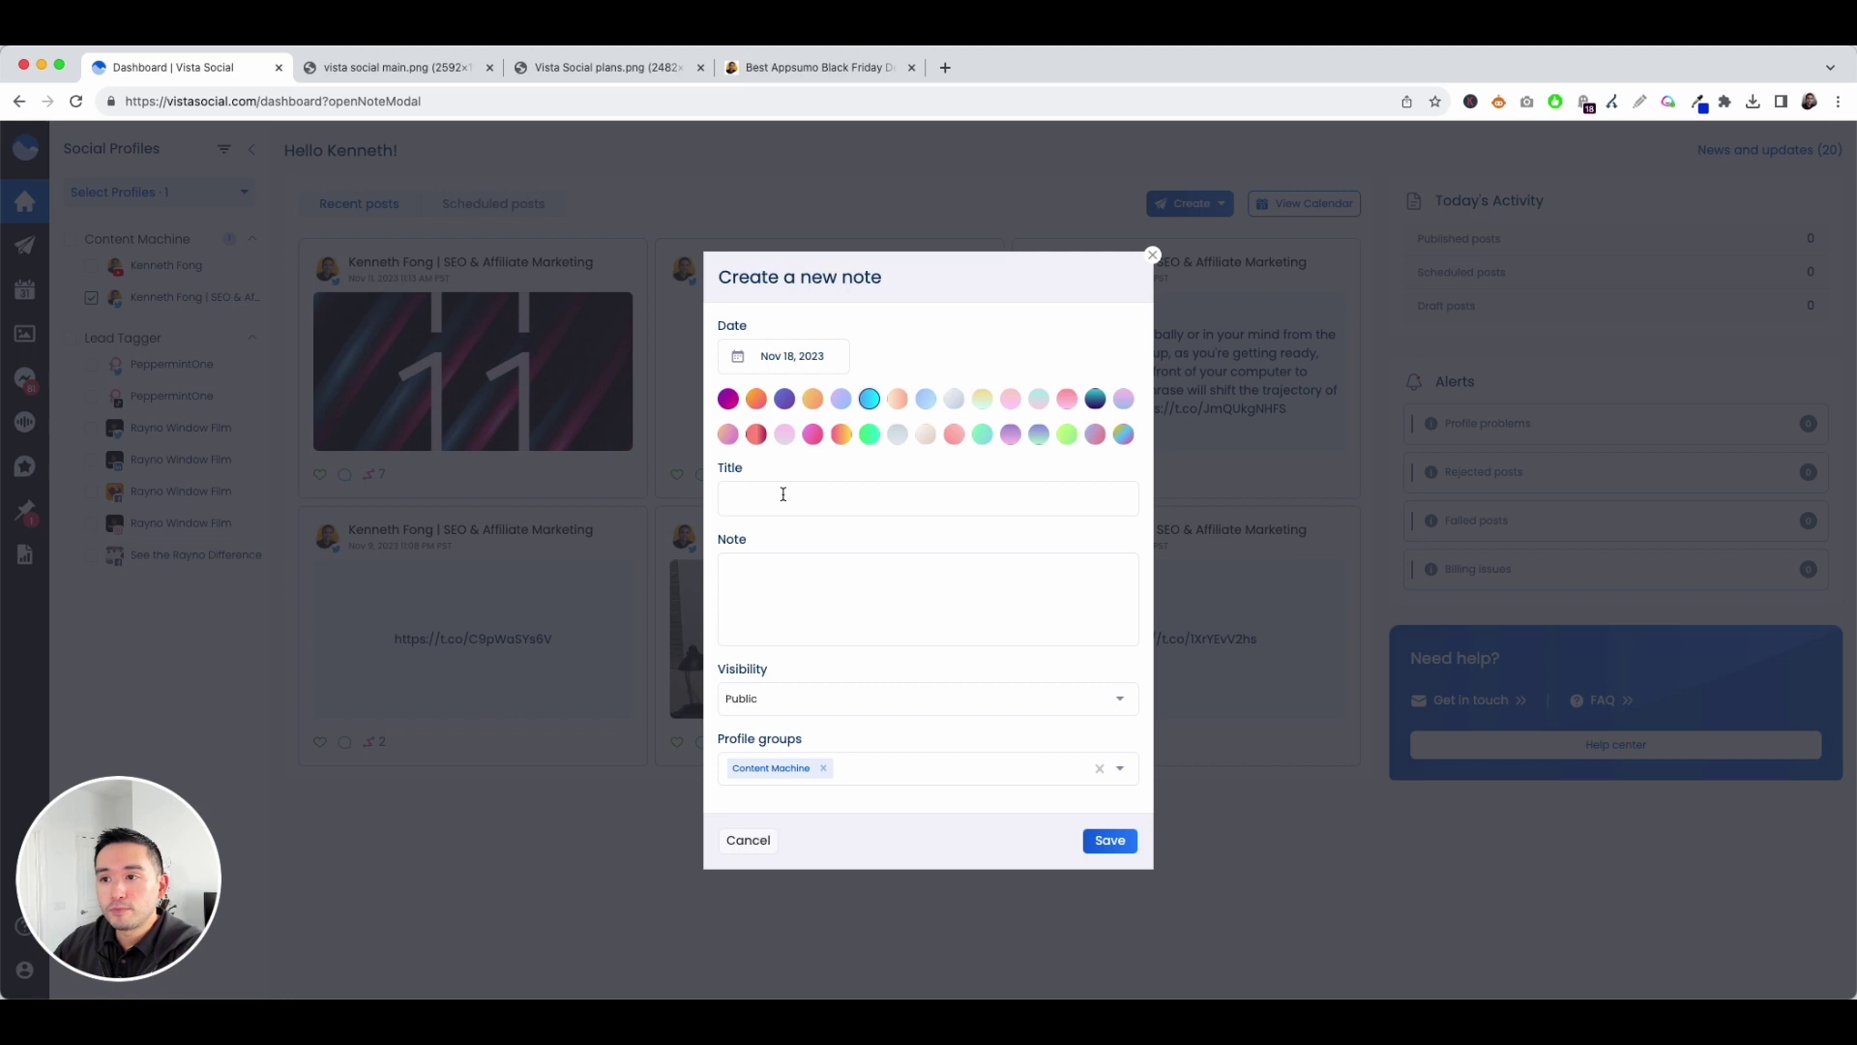
{"action": "type", "text": "Change Thumbnail"}
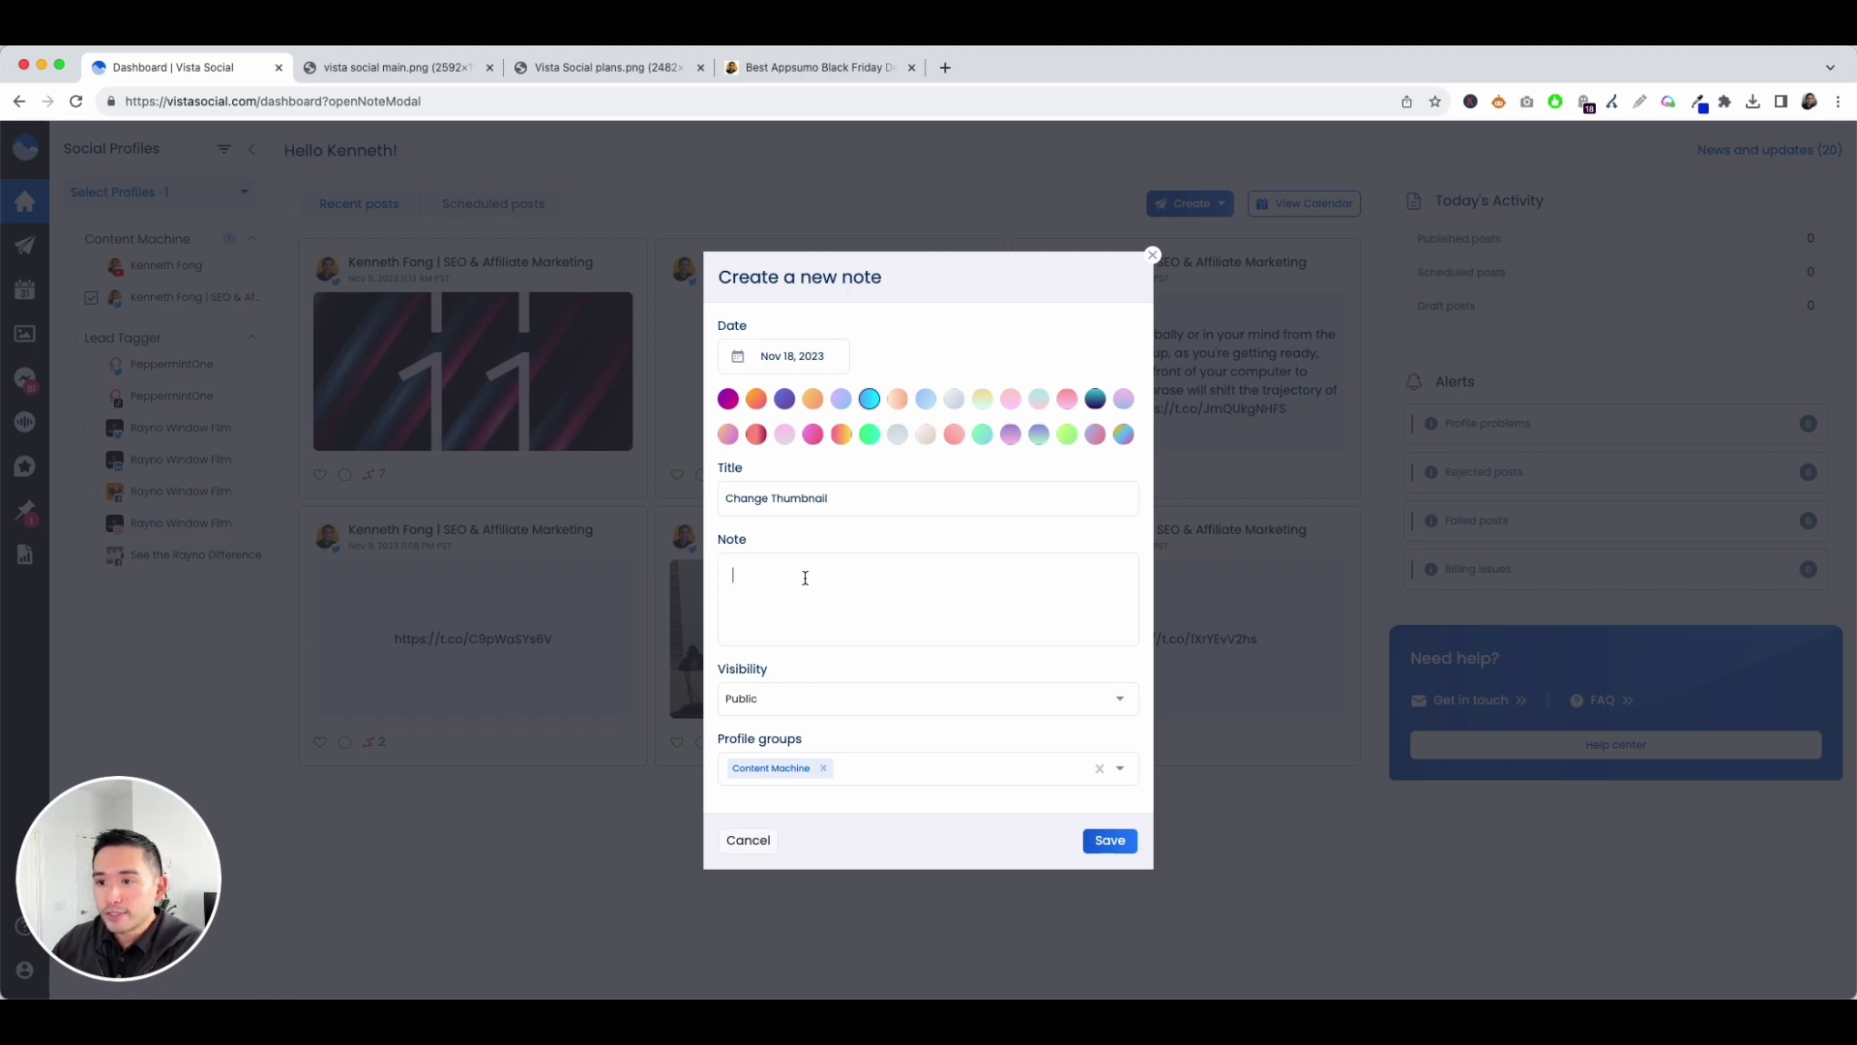
{"action": "left_click", "coordinate": [784, 700]}
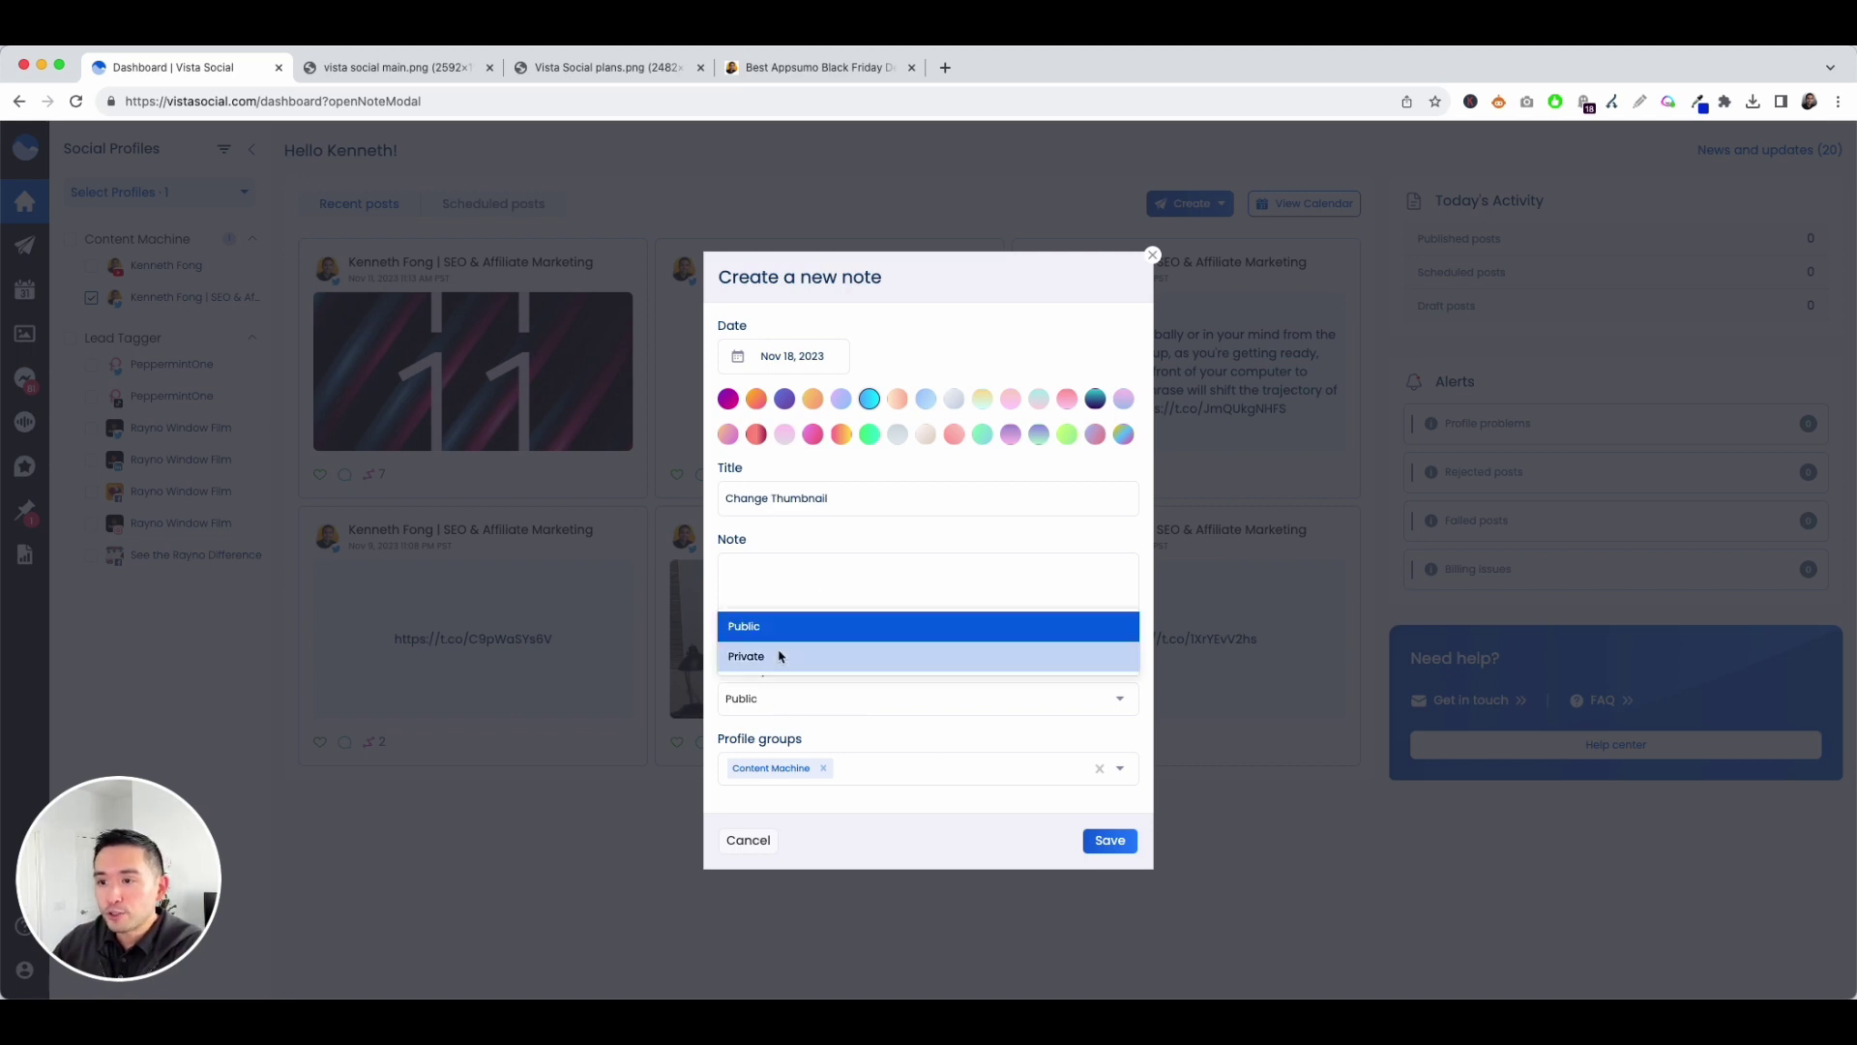
{"action": "left_click", "coordinate": [795, 722]}
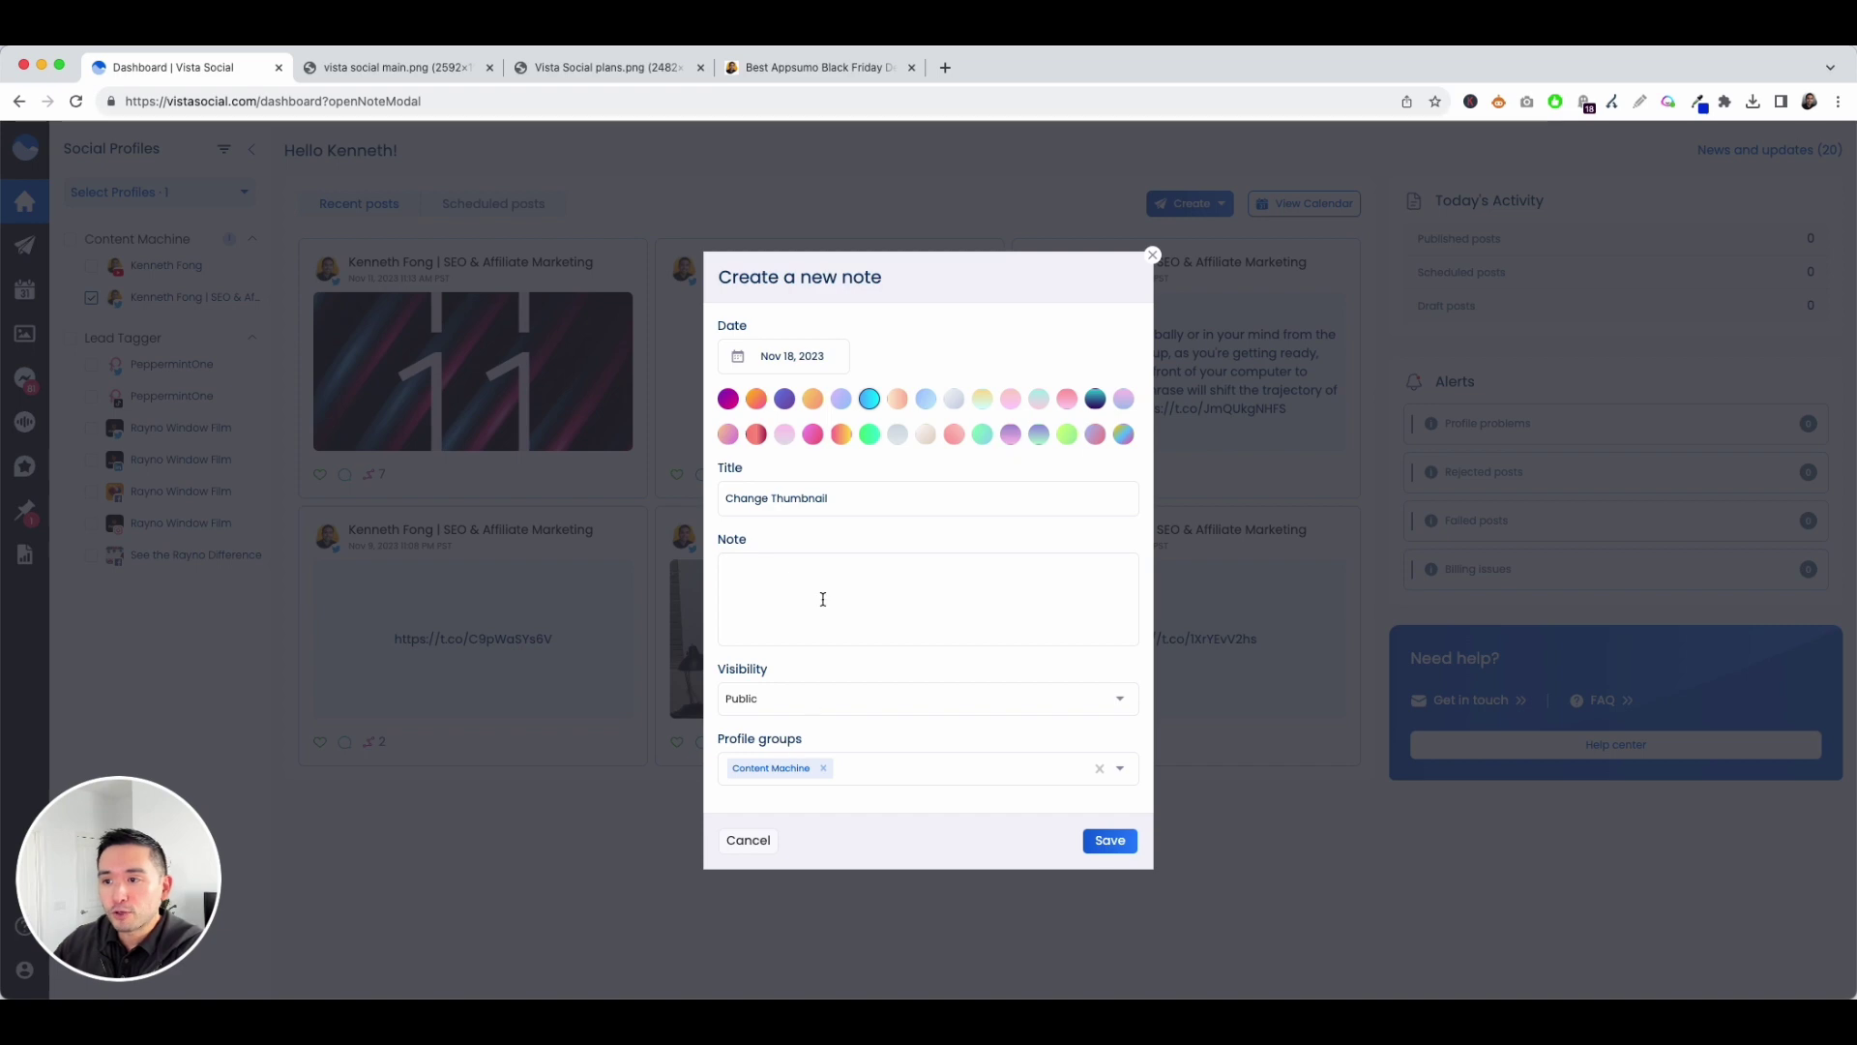
{"action": "left_click", "coordinate": [1111, 841]}
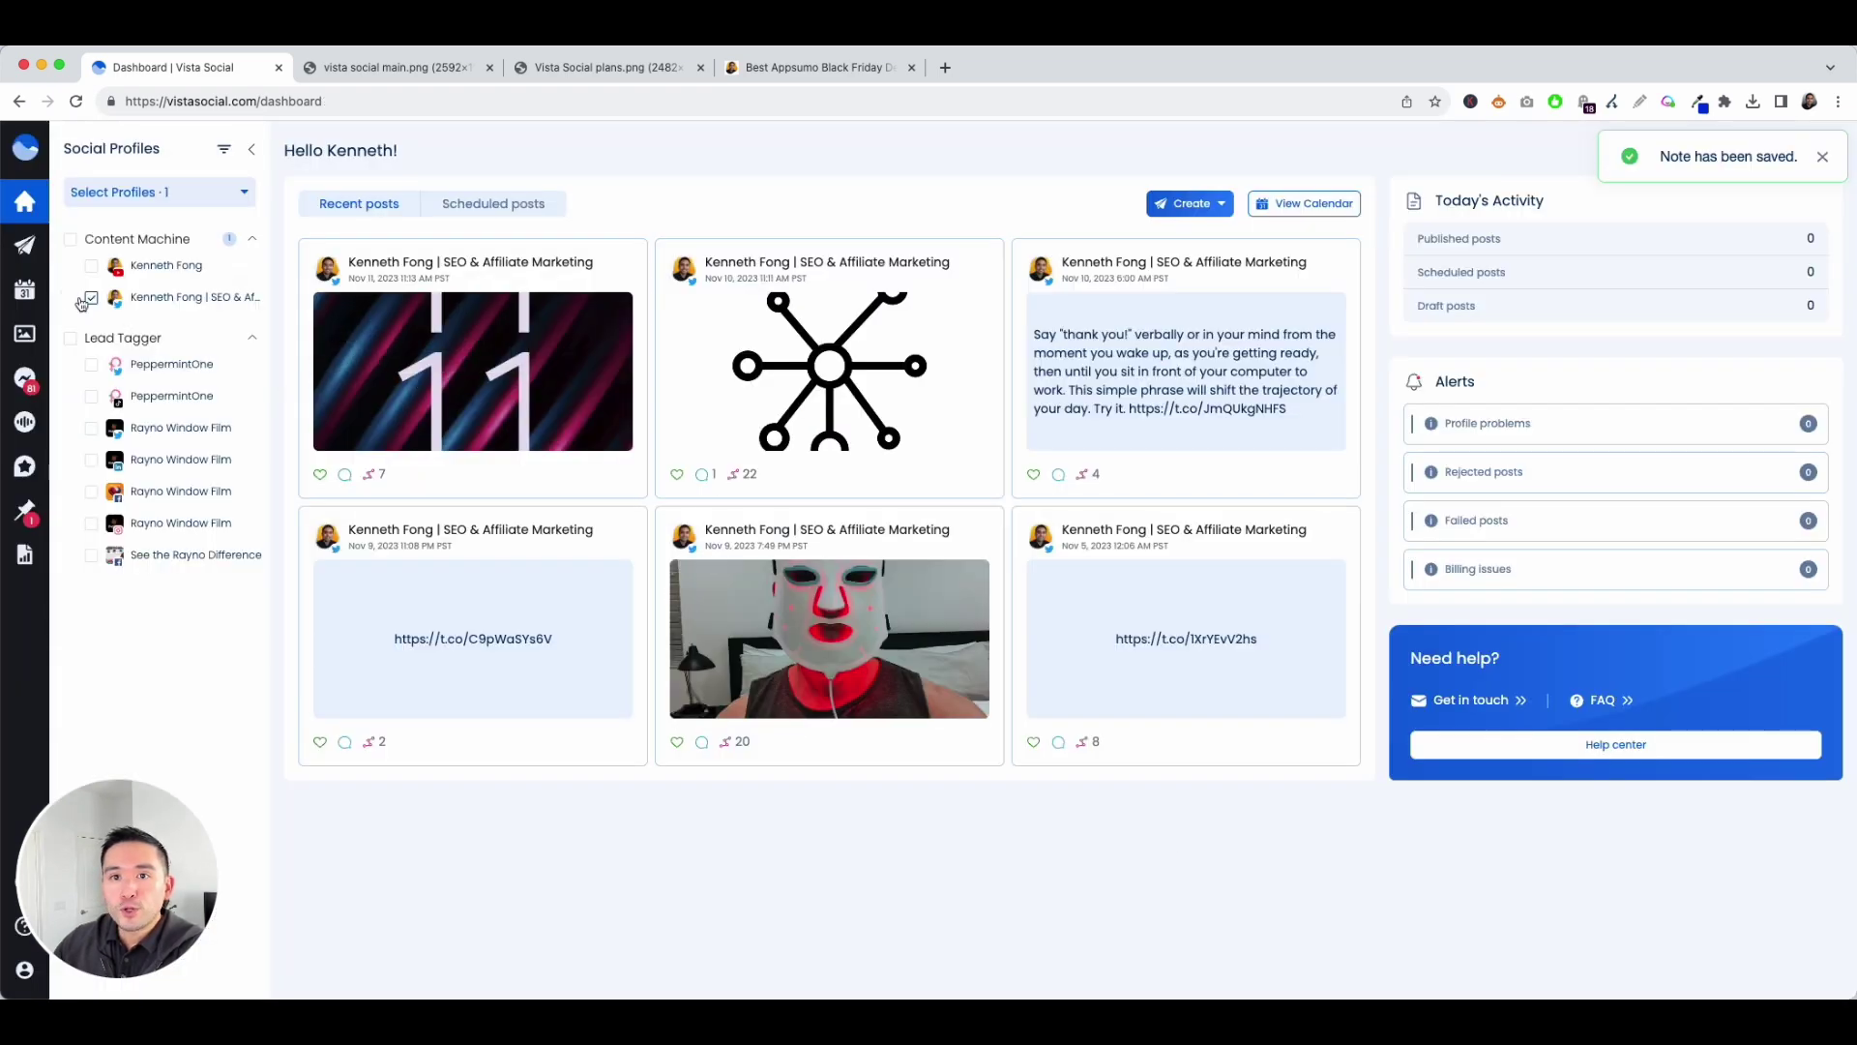
Step: Check the Change Thumbnail note on Nov 18 in the content calendar
{"action": "left_click", "coordinate": [58, 292]}
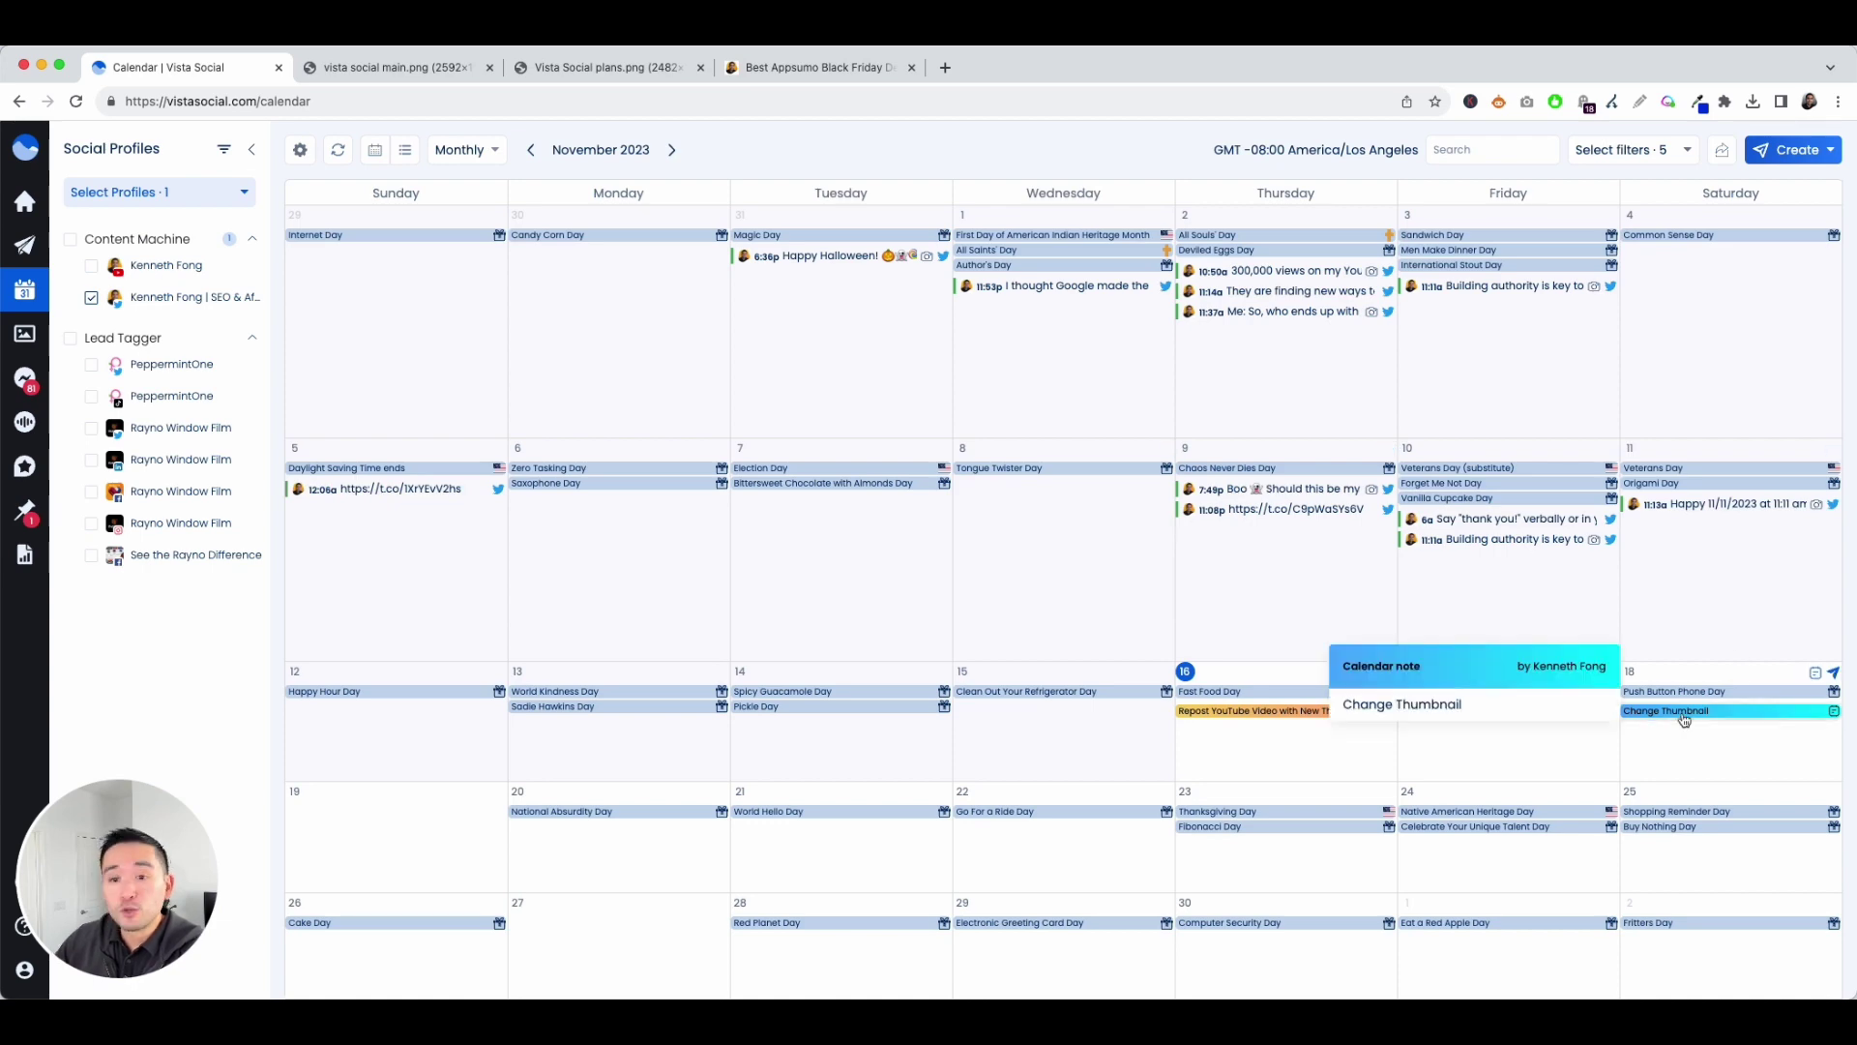
{"action": "left_click", "coordinate": [1713, 716]}
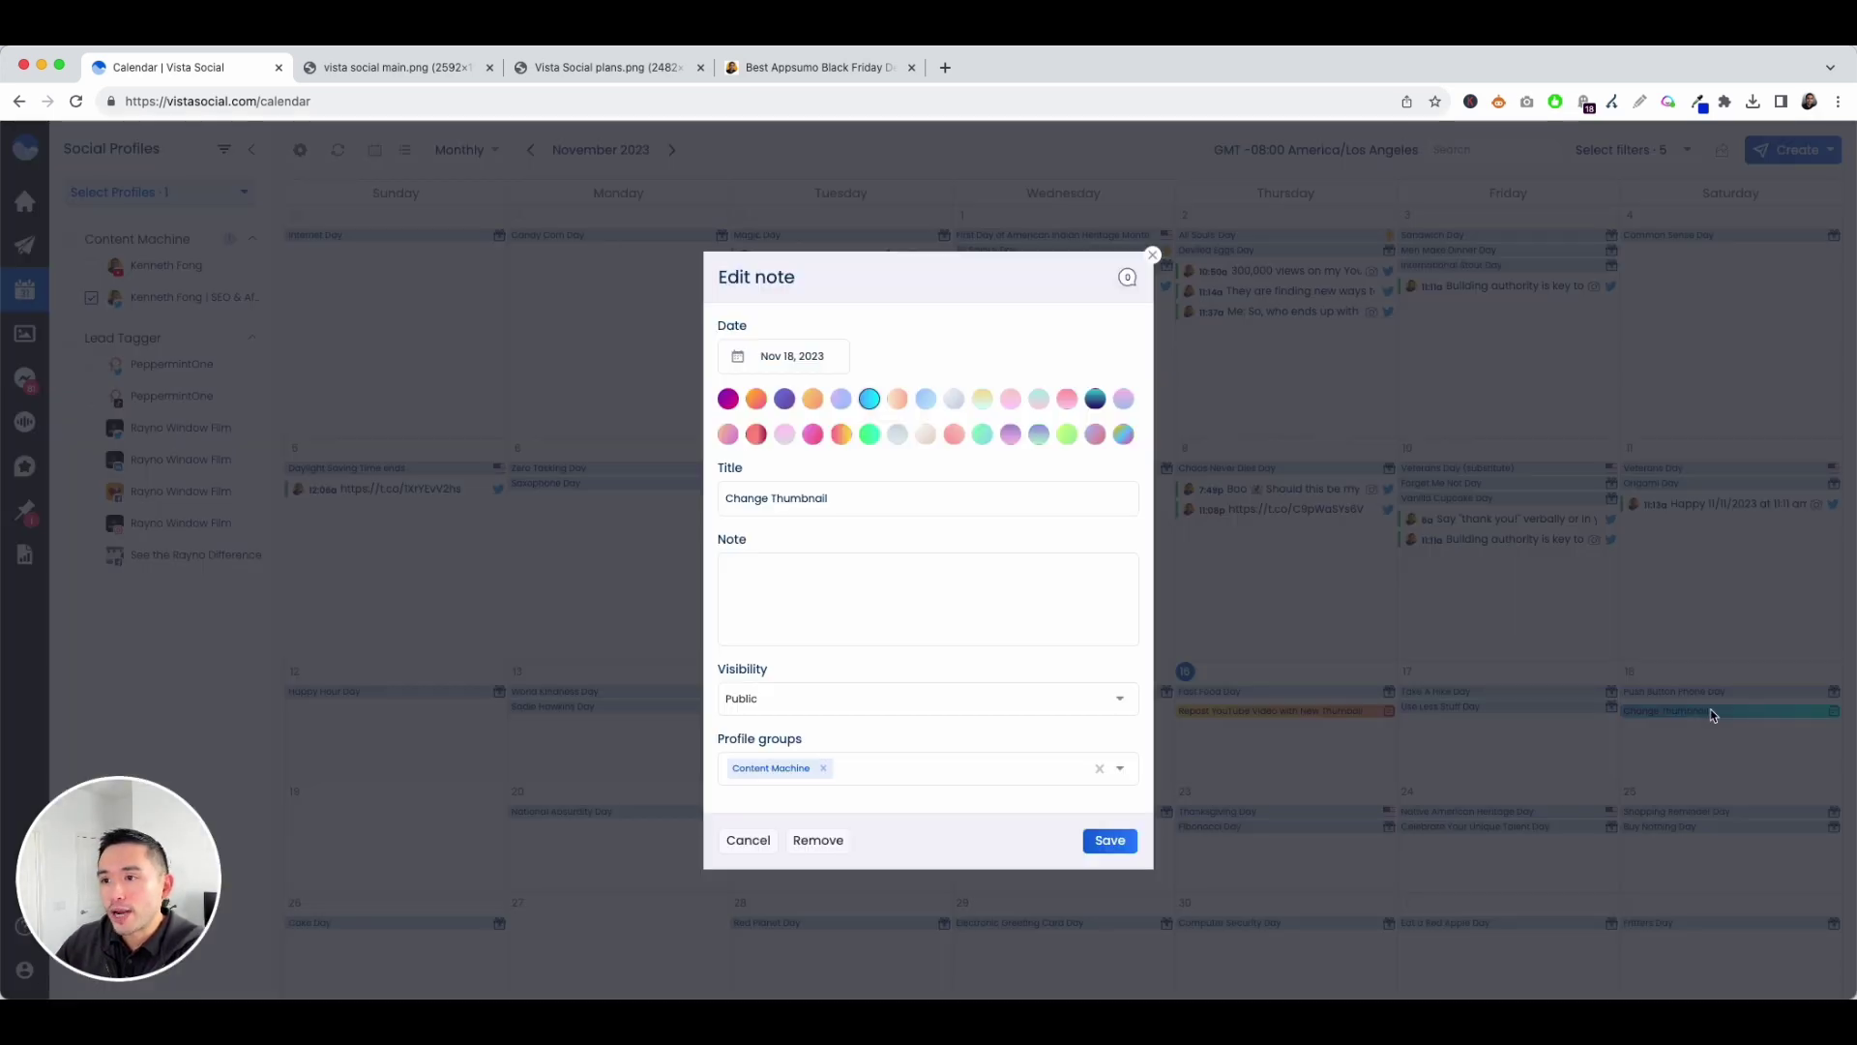
{"action": "left_click", "coordinate": [1230, 313]}
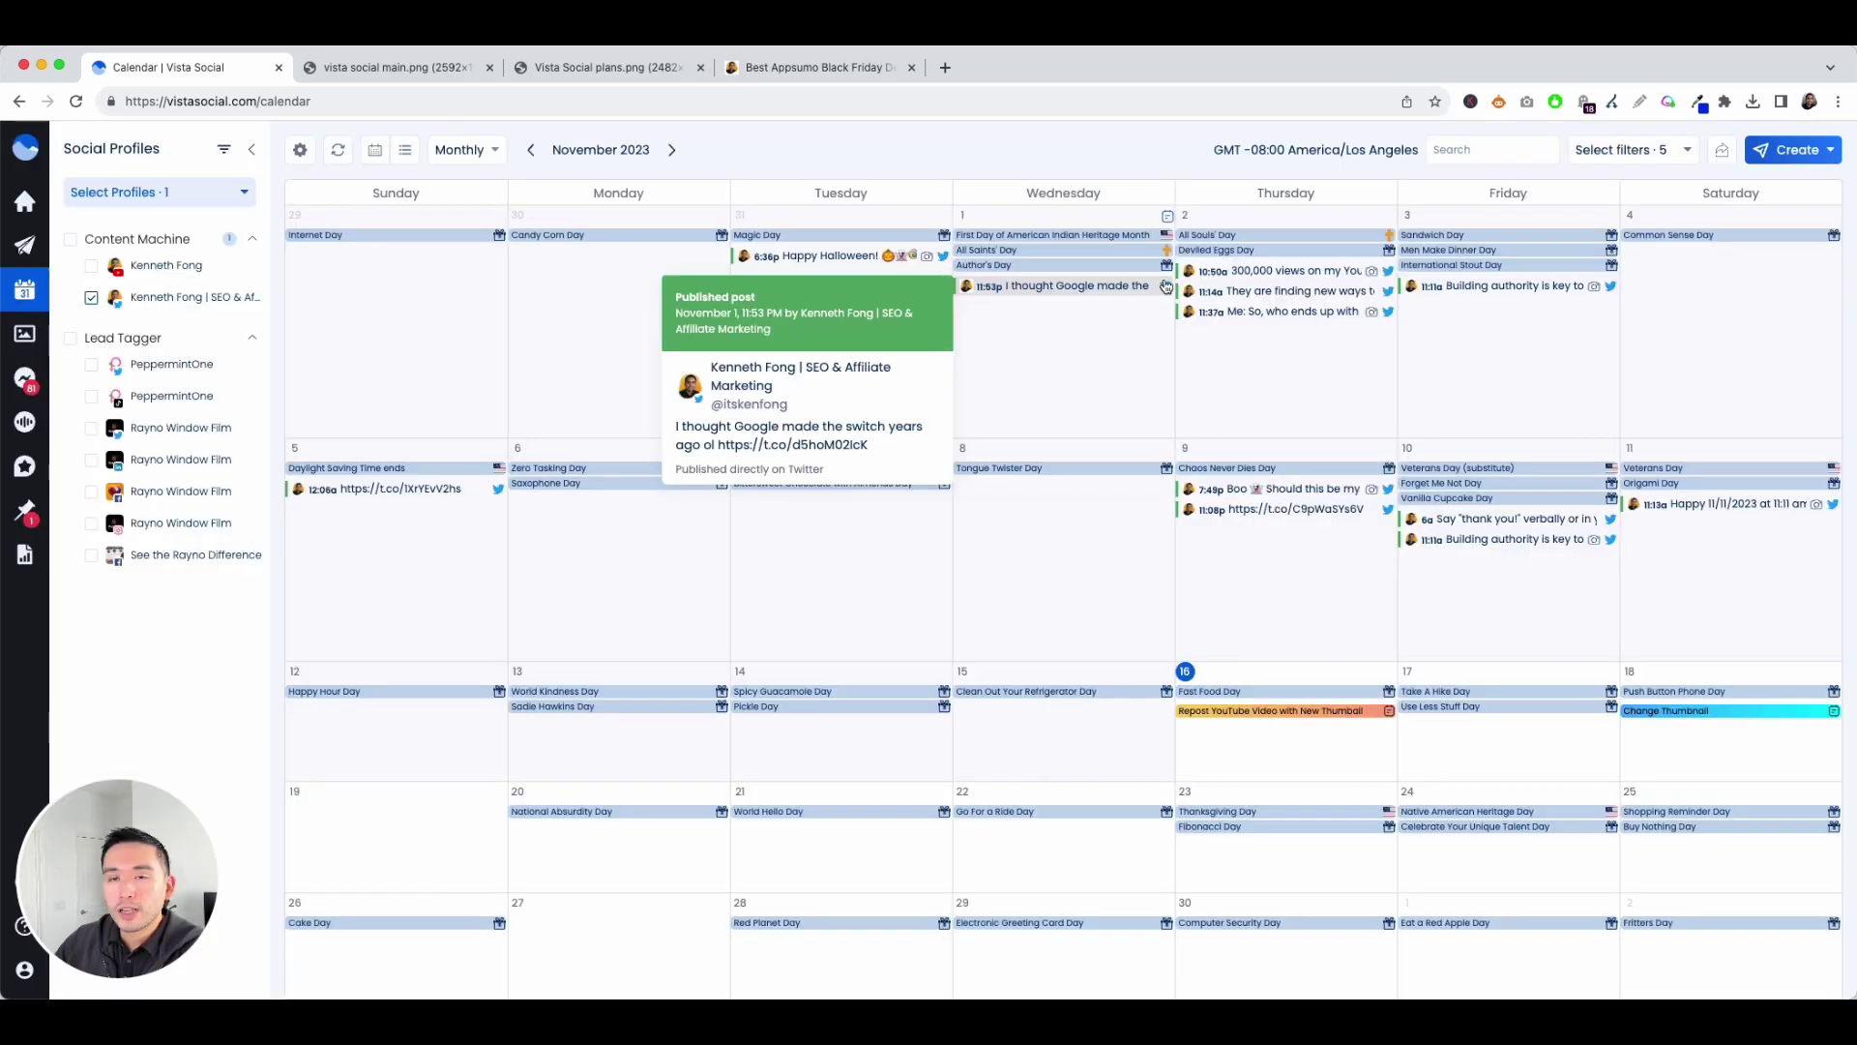
{"action": "left_click", "coordinate": [41, 245]}
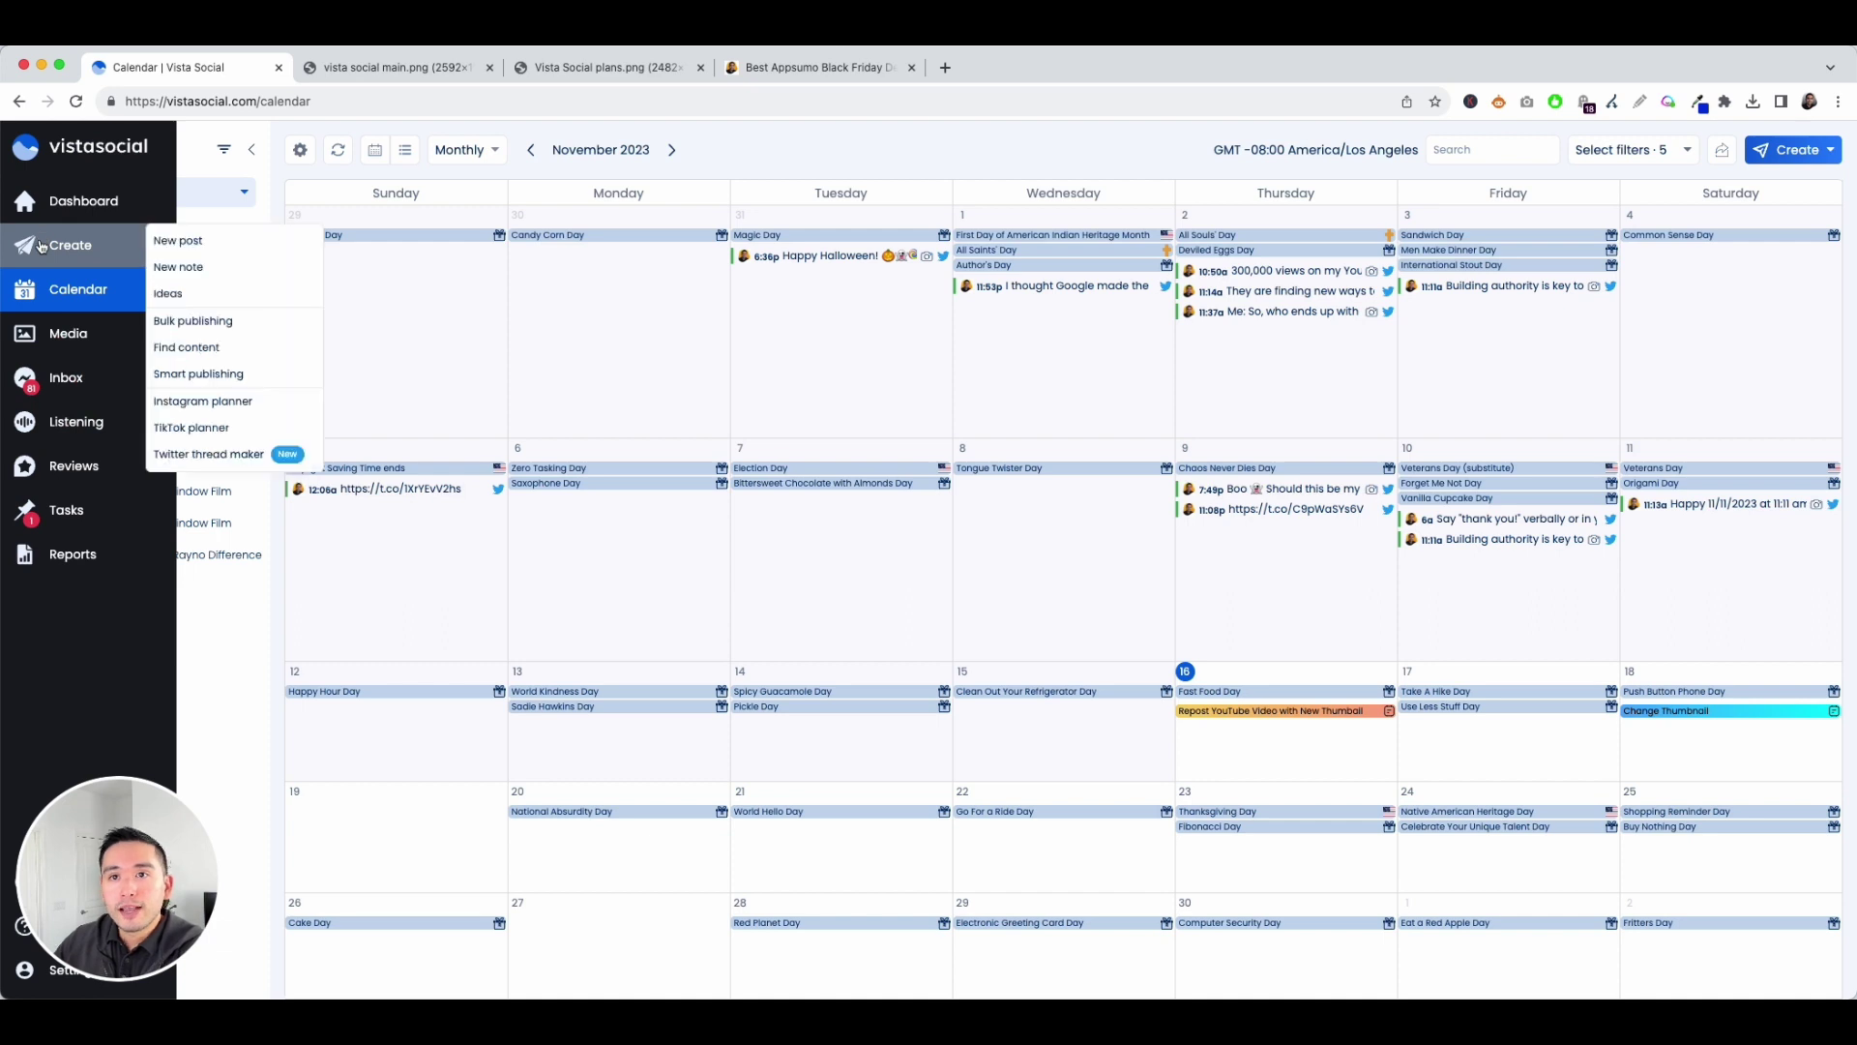
Step: Paste 'Publish something about black friday.' into a new idea and save it to the Ideas board
{"action": "left_click", "coordinate": [184, 293]}
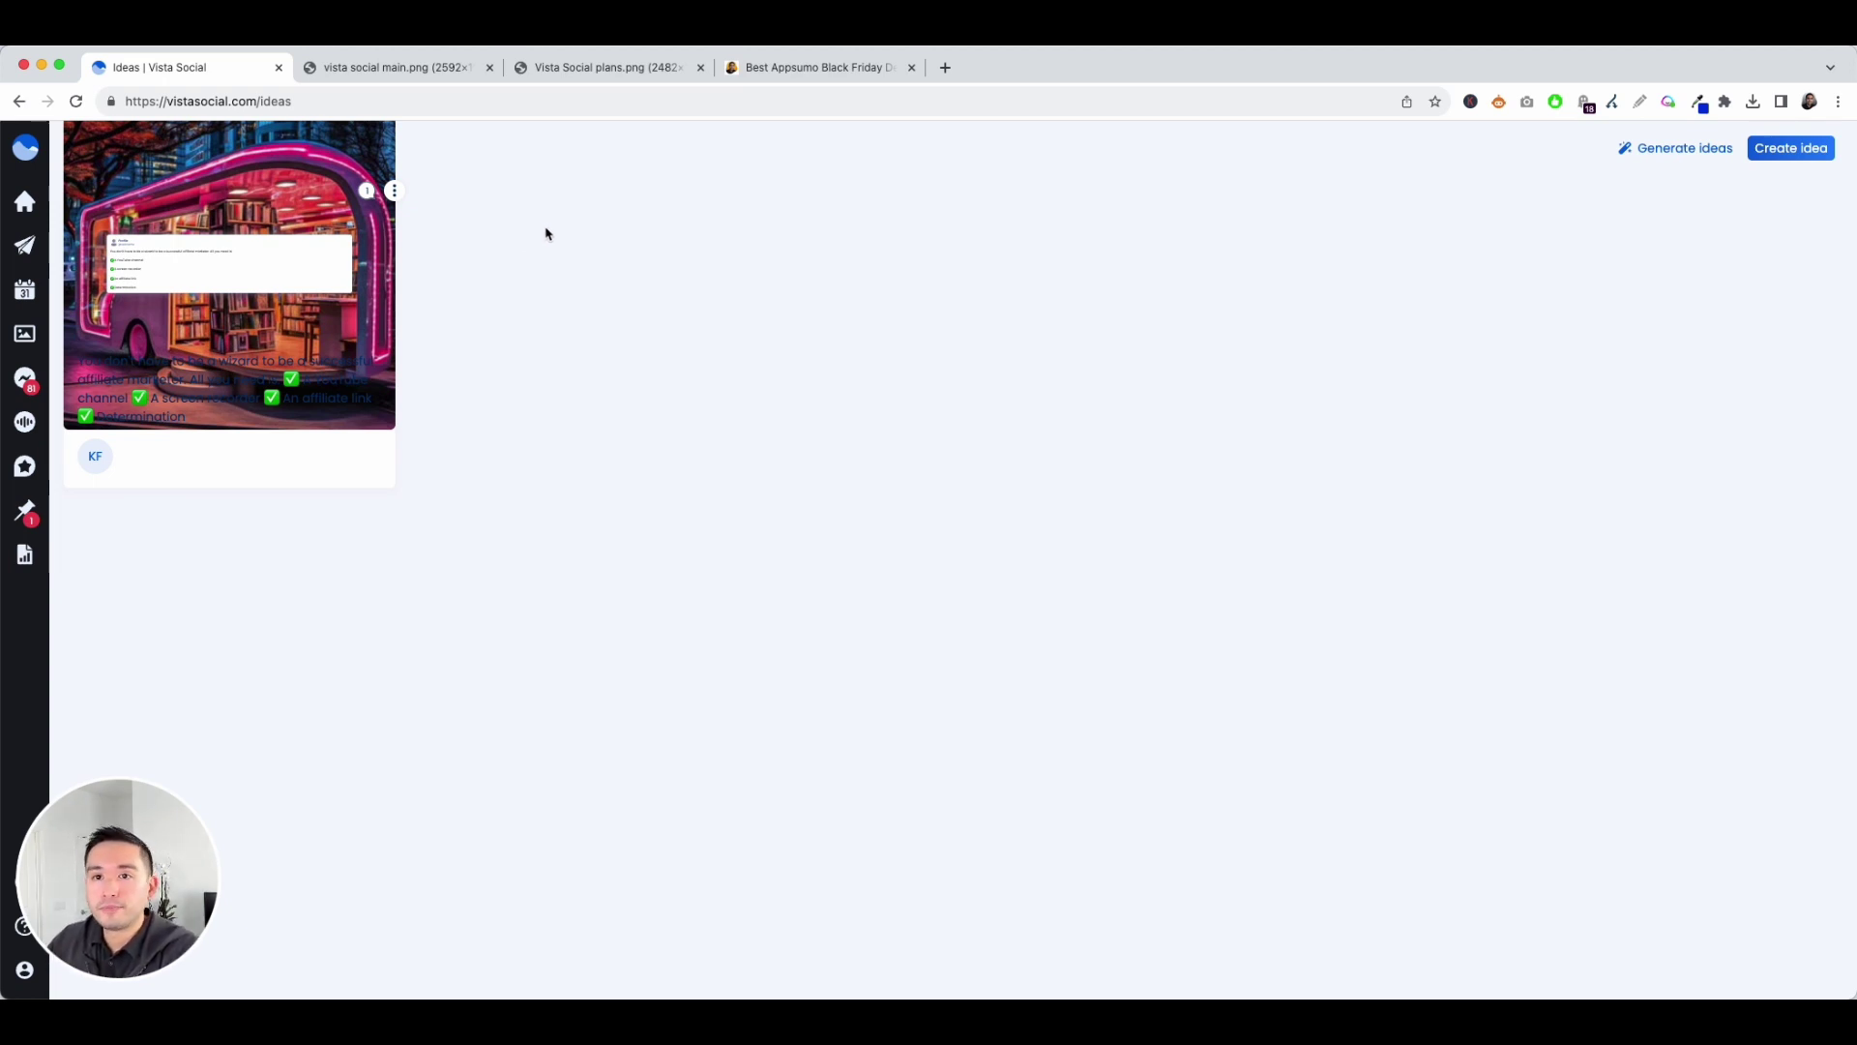
{"action": "left_click", "coordinate": [1752, 160]}
{"action": "type", "text": "Publish something about black friday."}
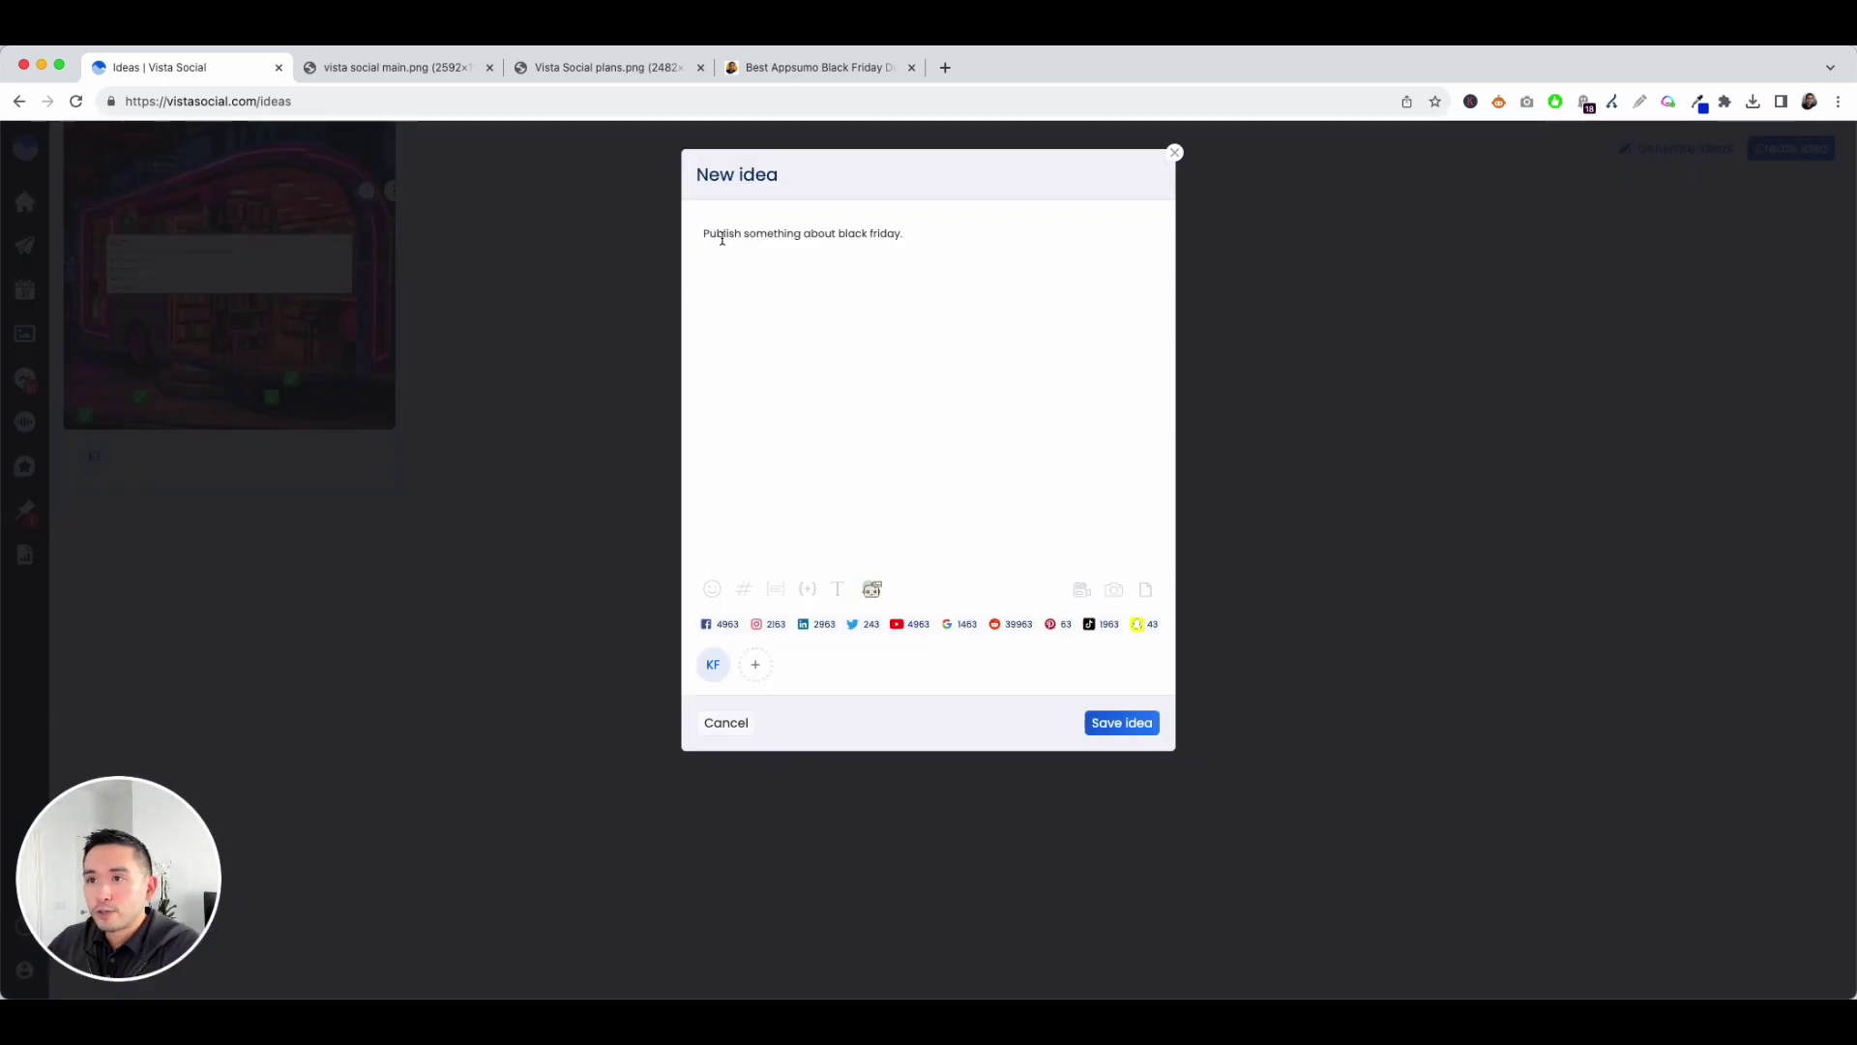
{"action": "left_click_drag", "start_coordinate": [717, 233], "coordinate": [932, 234]}
{"action": "left_click", "coordinate": [936, 235]}
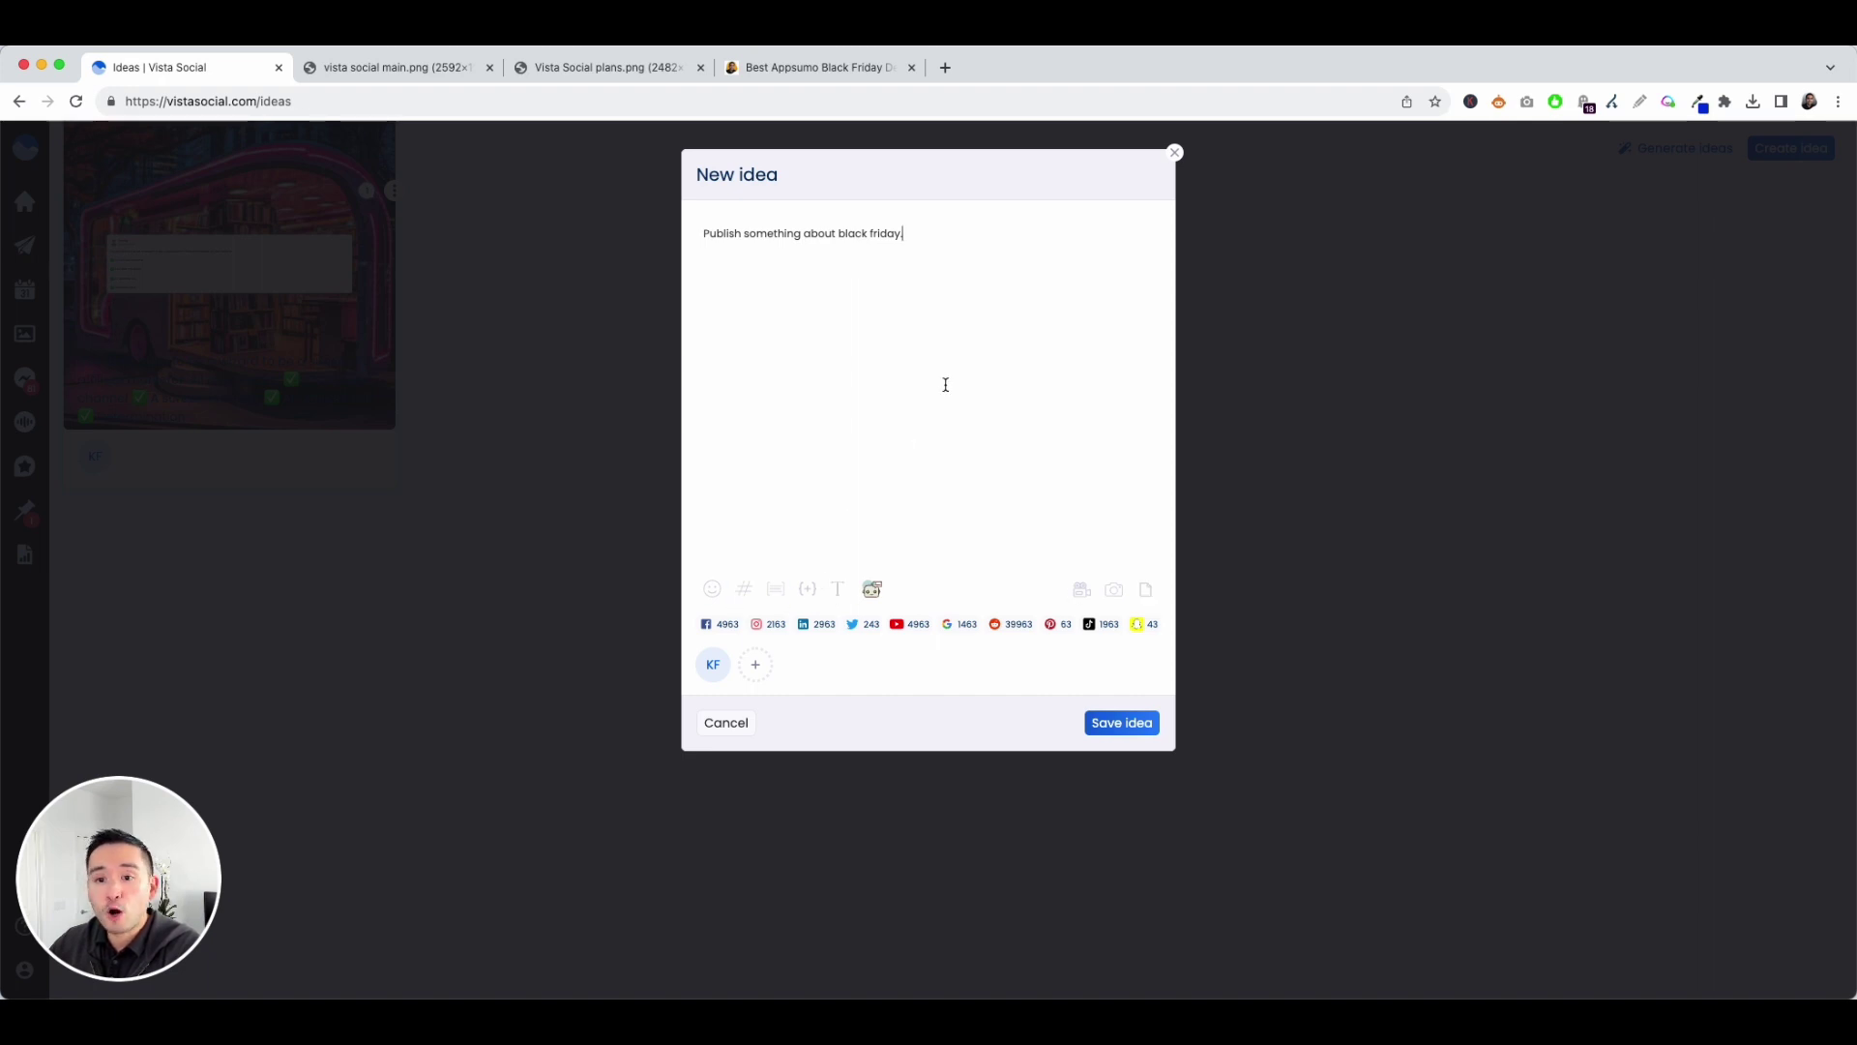
{"action": "left_click_drag", "start_coordinate": [943, 252], "coordinate": [696, 236]}
{"action": "left_click", "coordinate": [821, 236]}
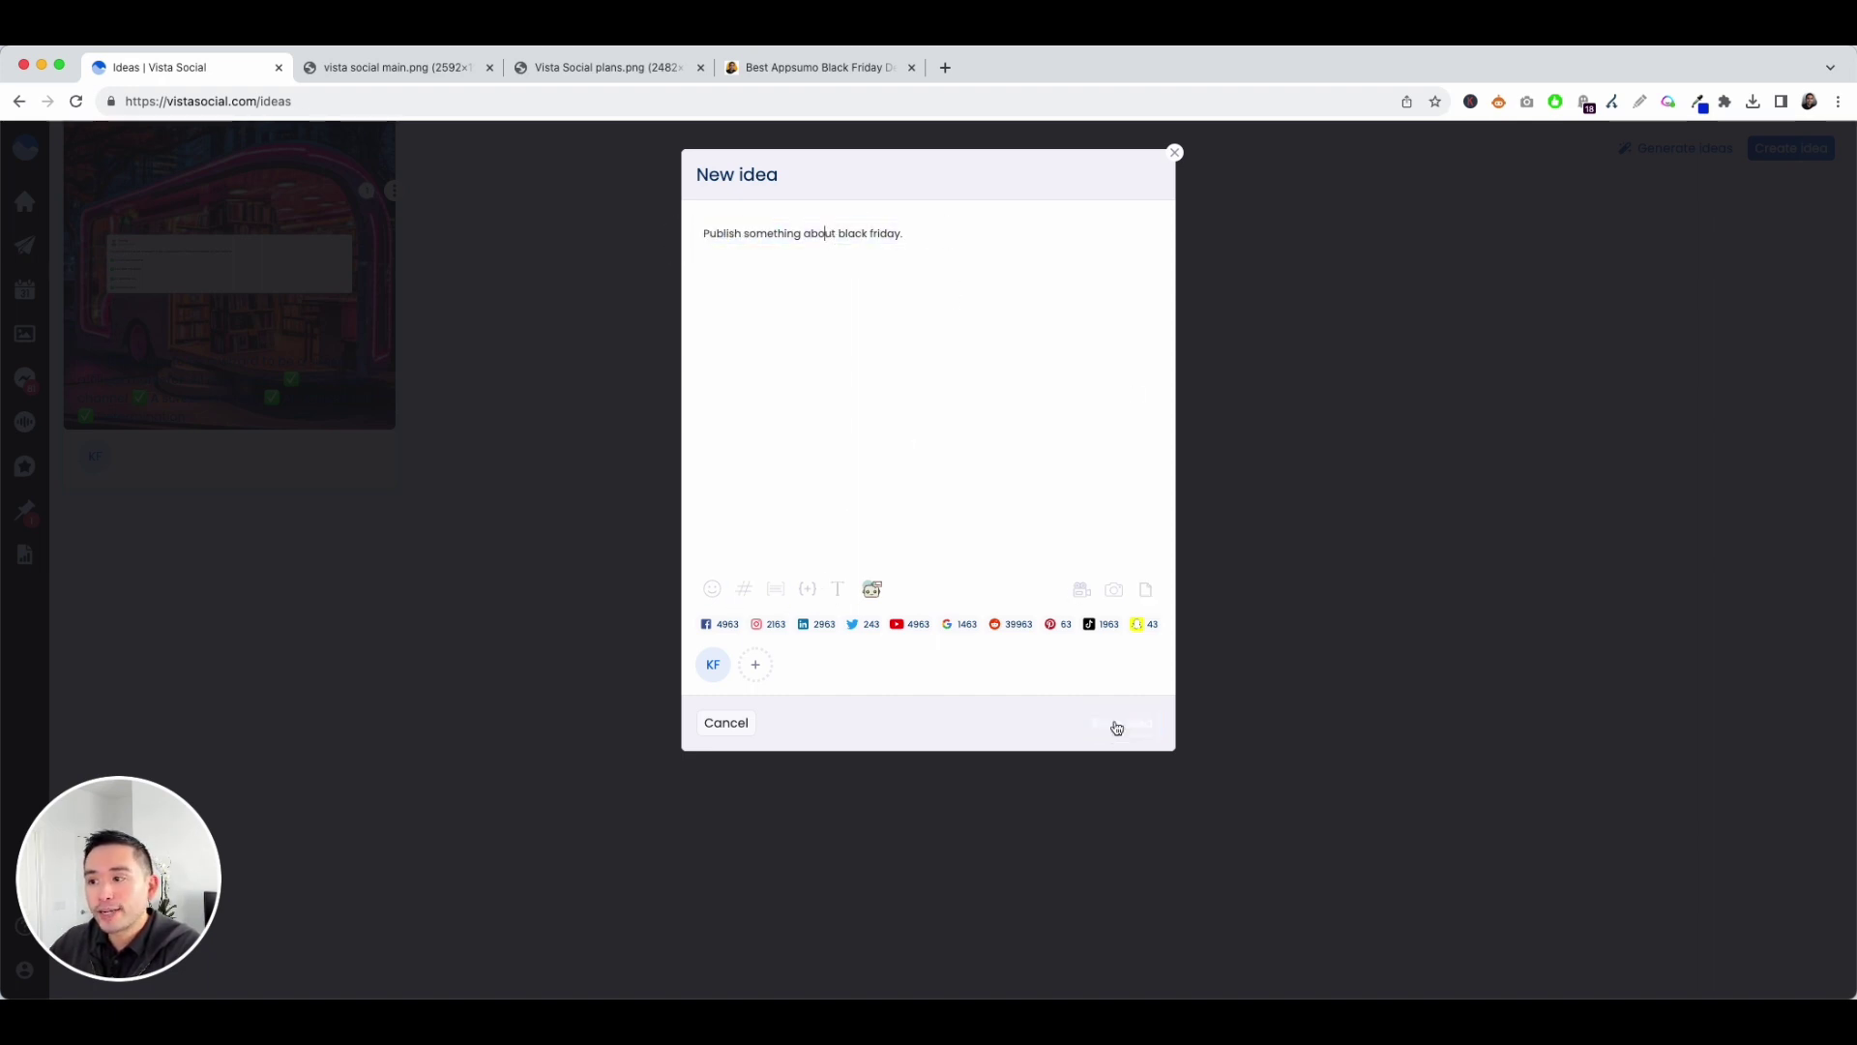
{"action": "left_click", "coordinate": [1112, 732]}
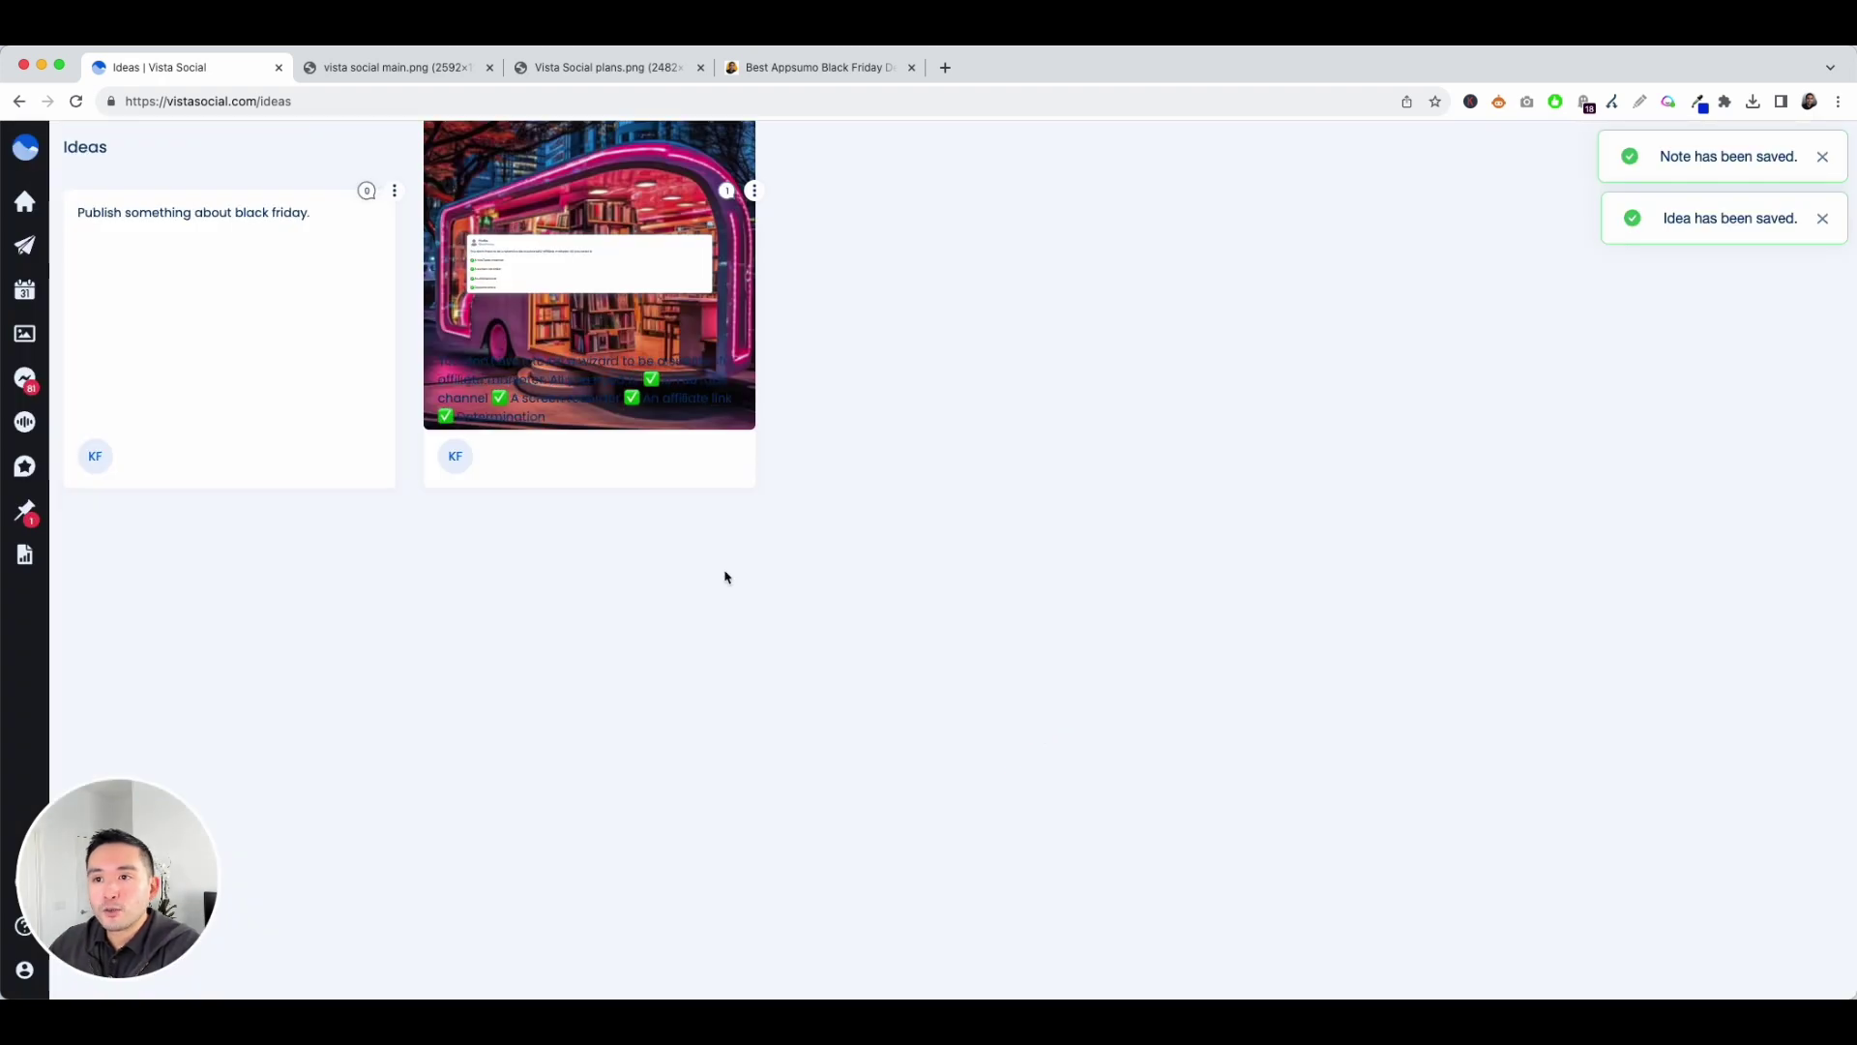
Step: Comment 'Great post idea!' on the affiliate-marketing idea and turn it into a post
{"action": "left_click", "coordinate": [571, 310]}
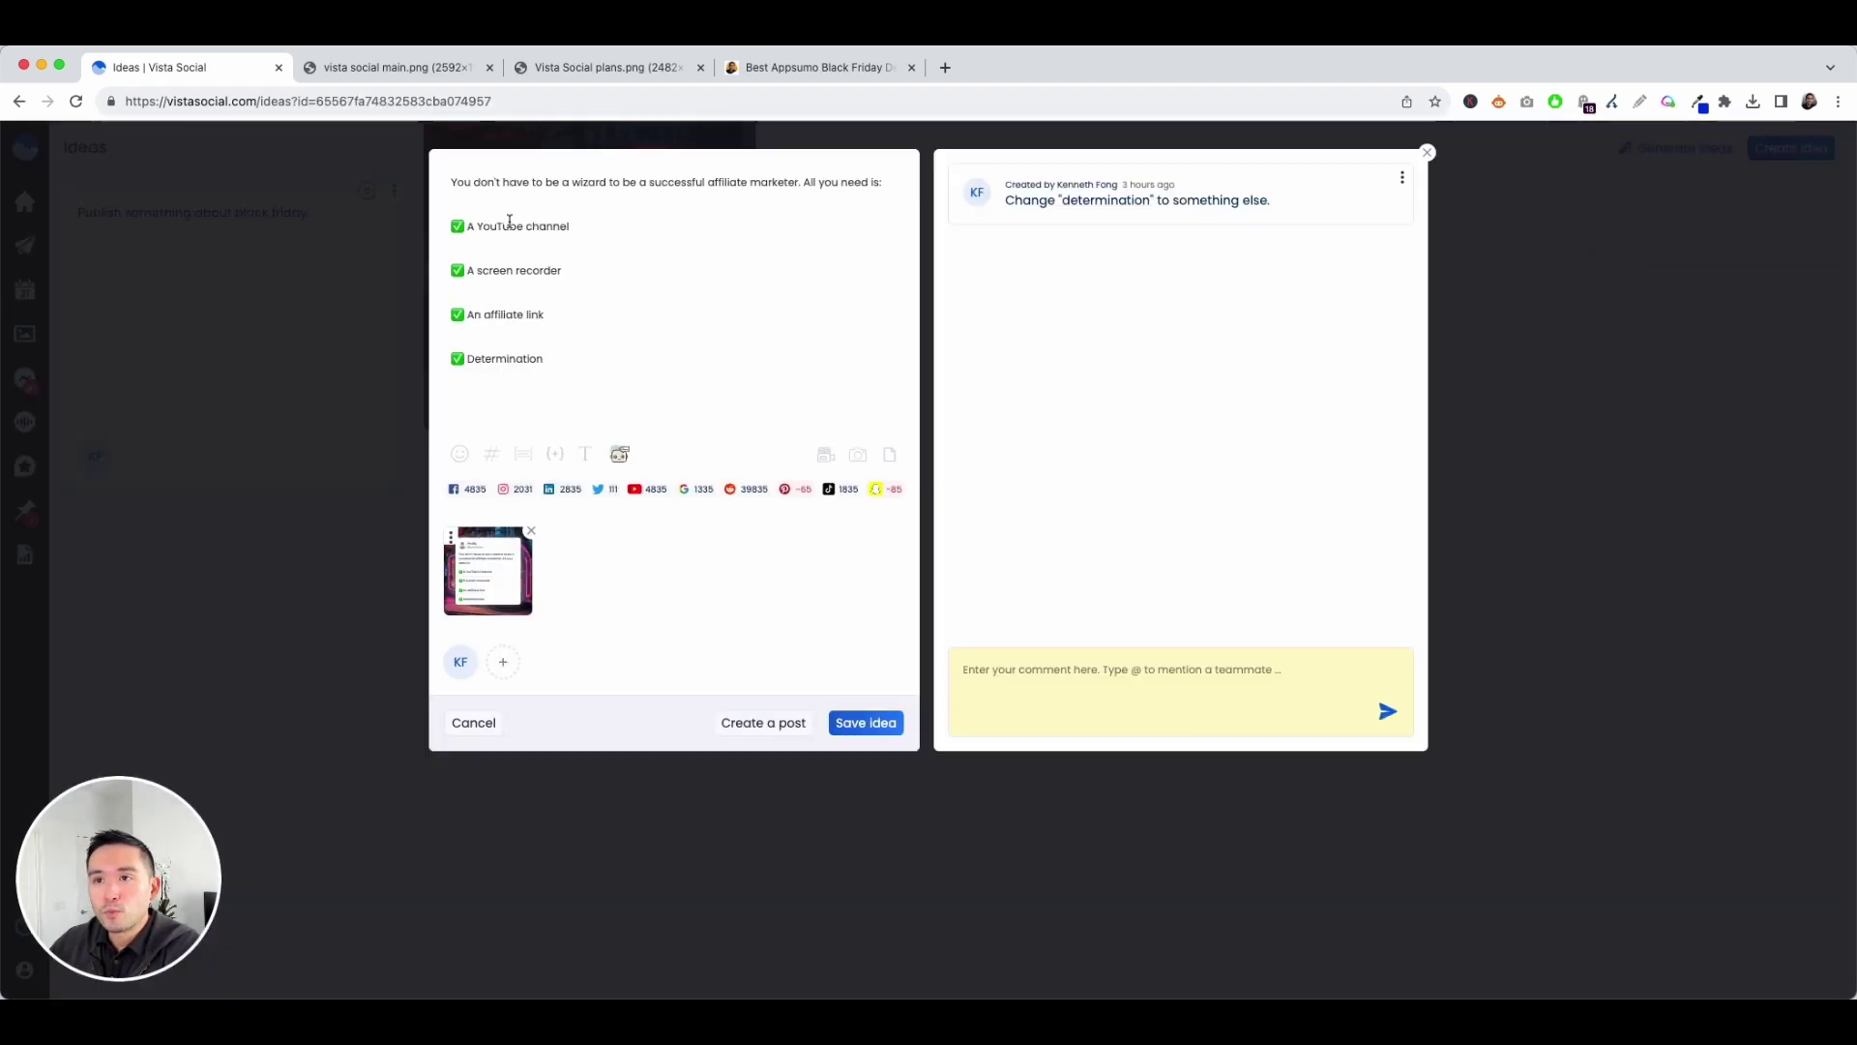
{"action": "left_click_drag", "start_coordinate": [473, 182], "coordinate": [541, 444]}
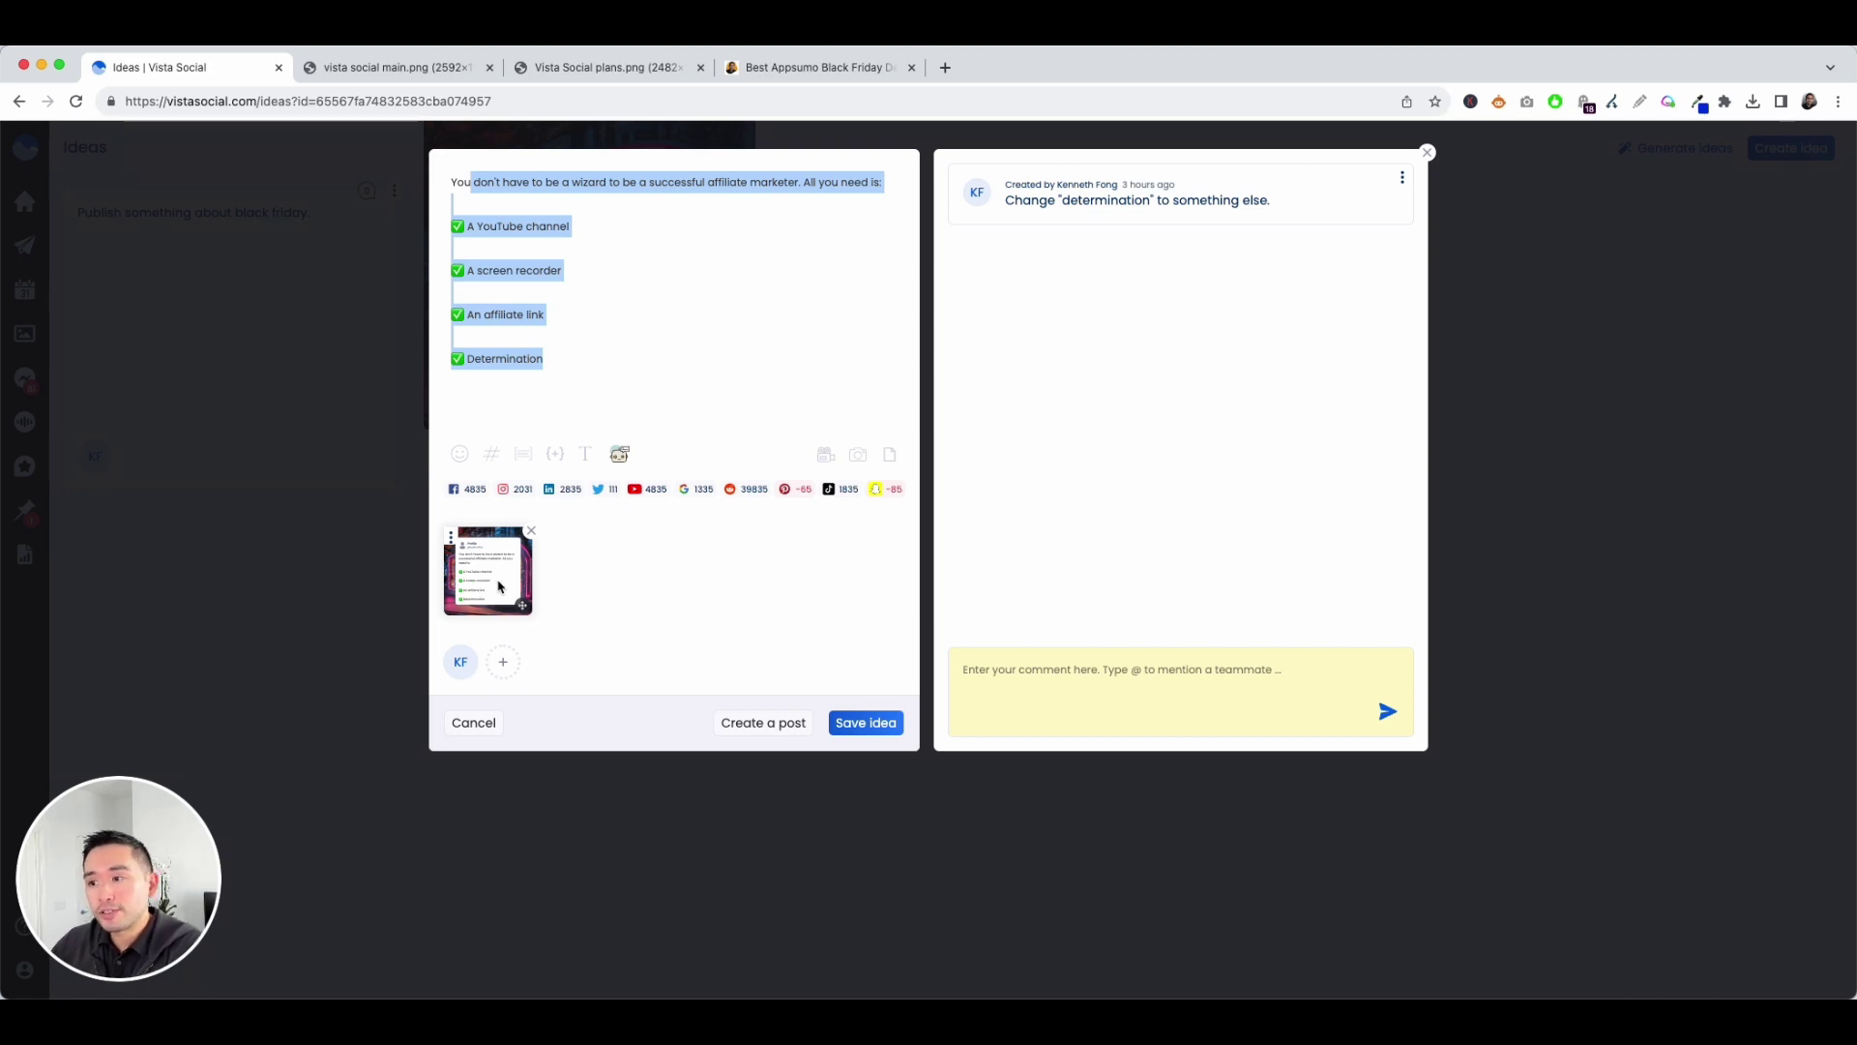
{"action": "left_click", "coordinate": [1032, 669]}
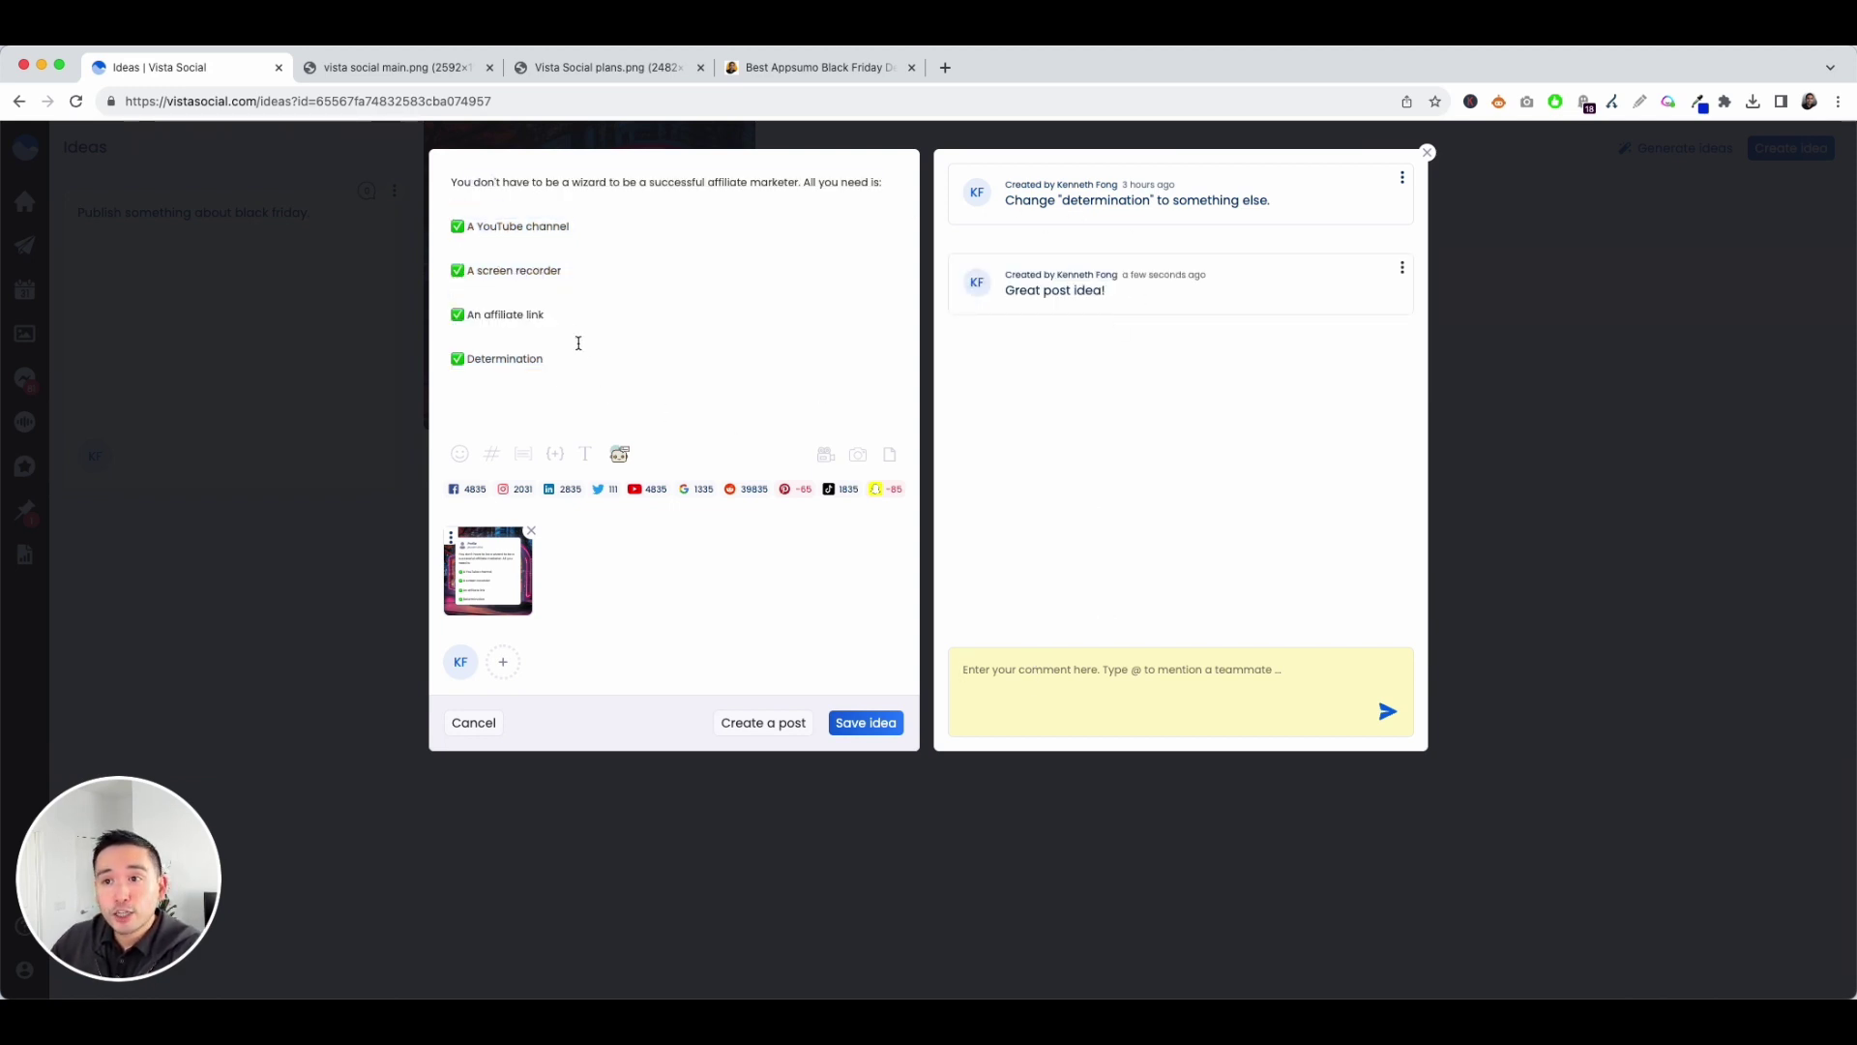
{"action": "left_click_drag", "start_coordinate": [578, 343], "coordinate": [526, 274]}
{"action": "left_click", "coordinate": [477, 196]}
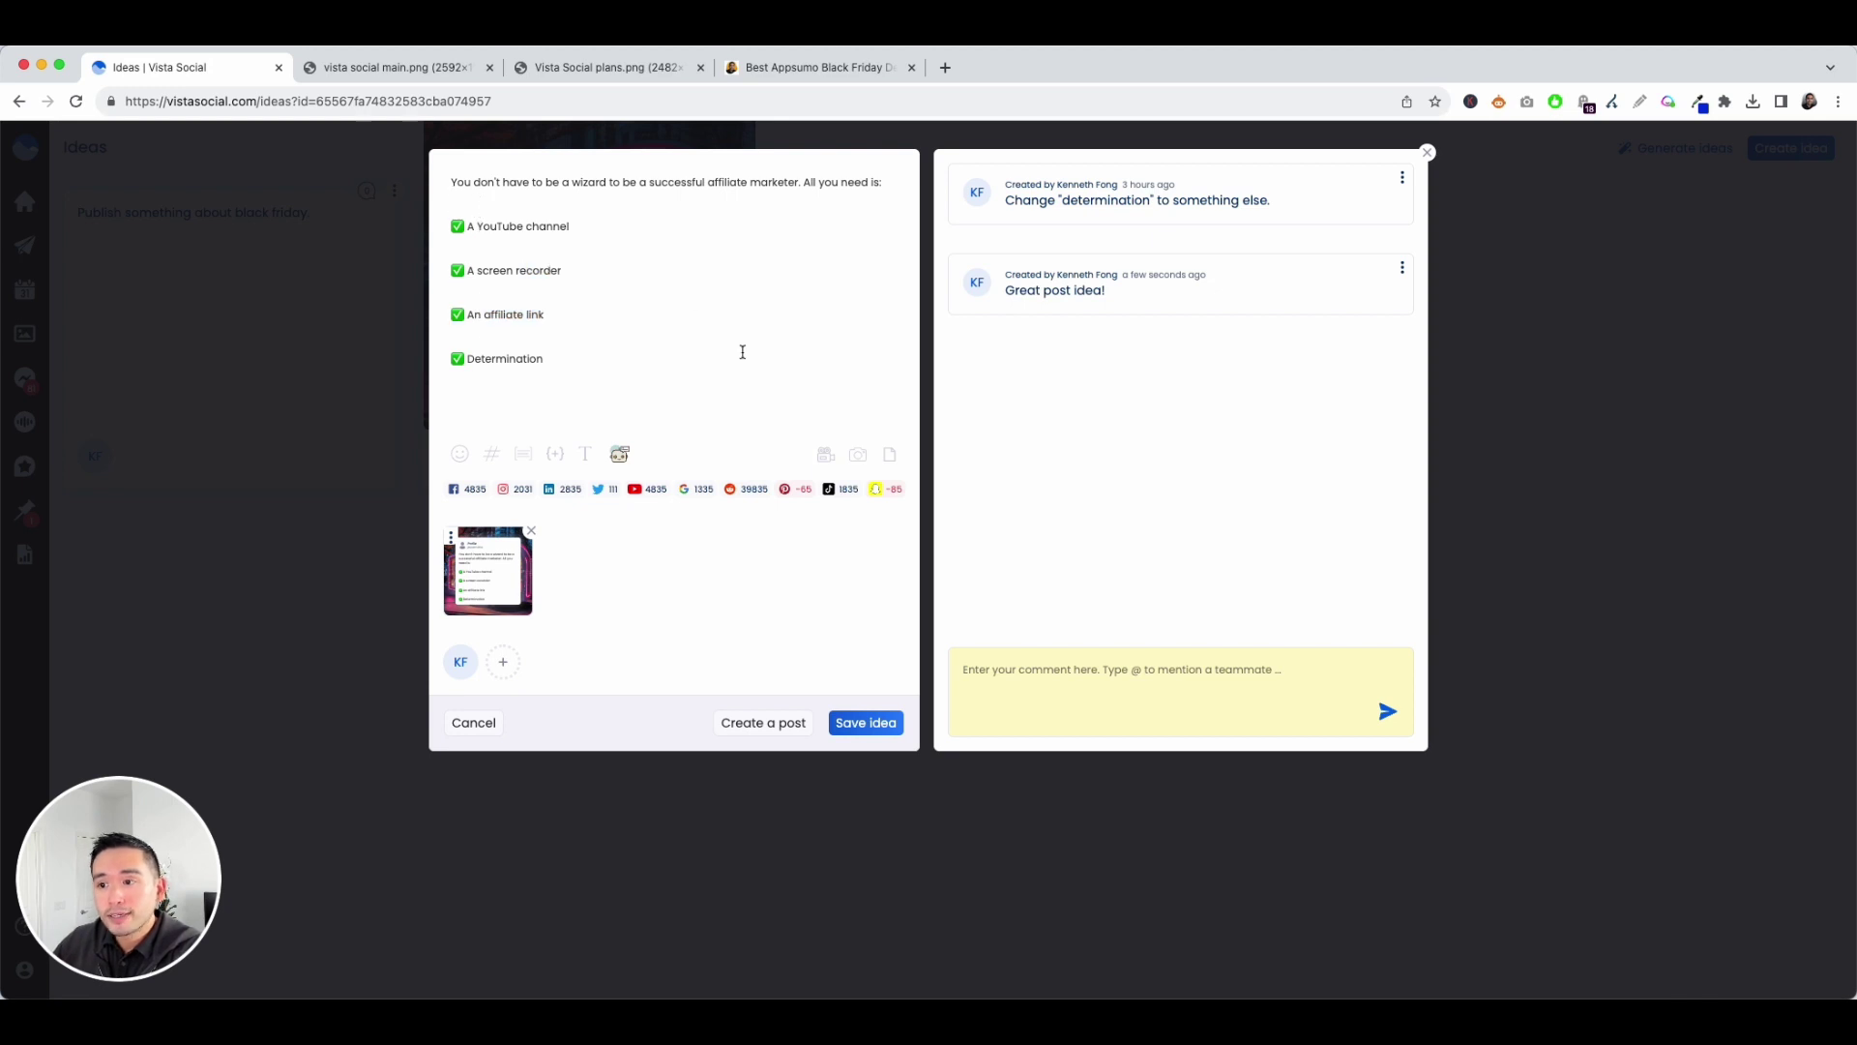
{"action": "left_click", "coordinate": [752, 721]}
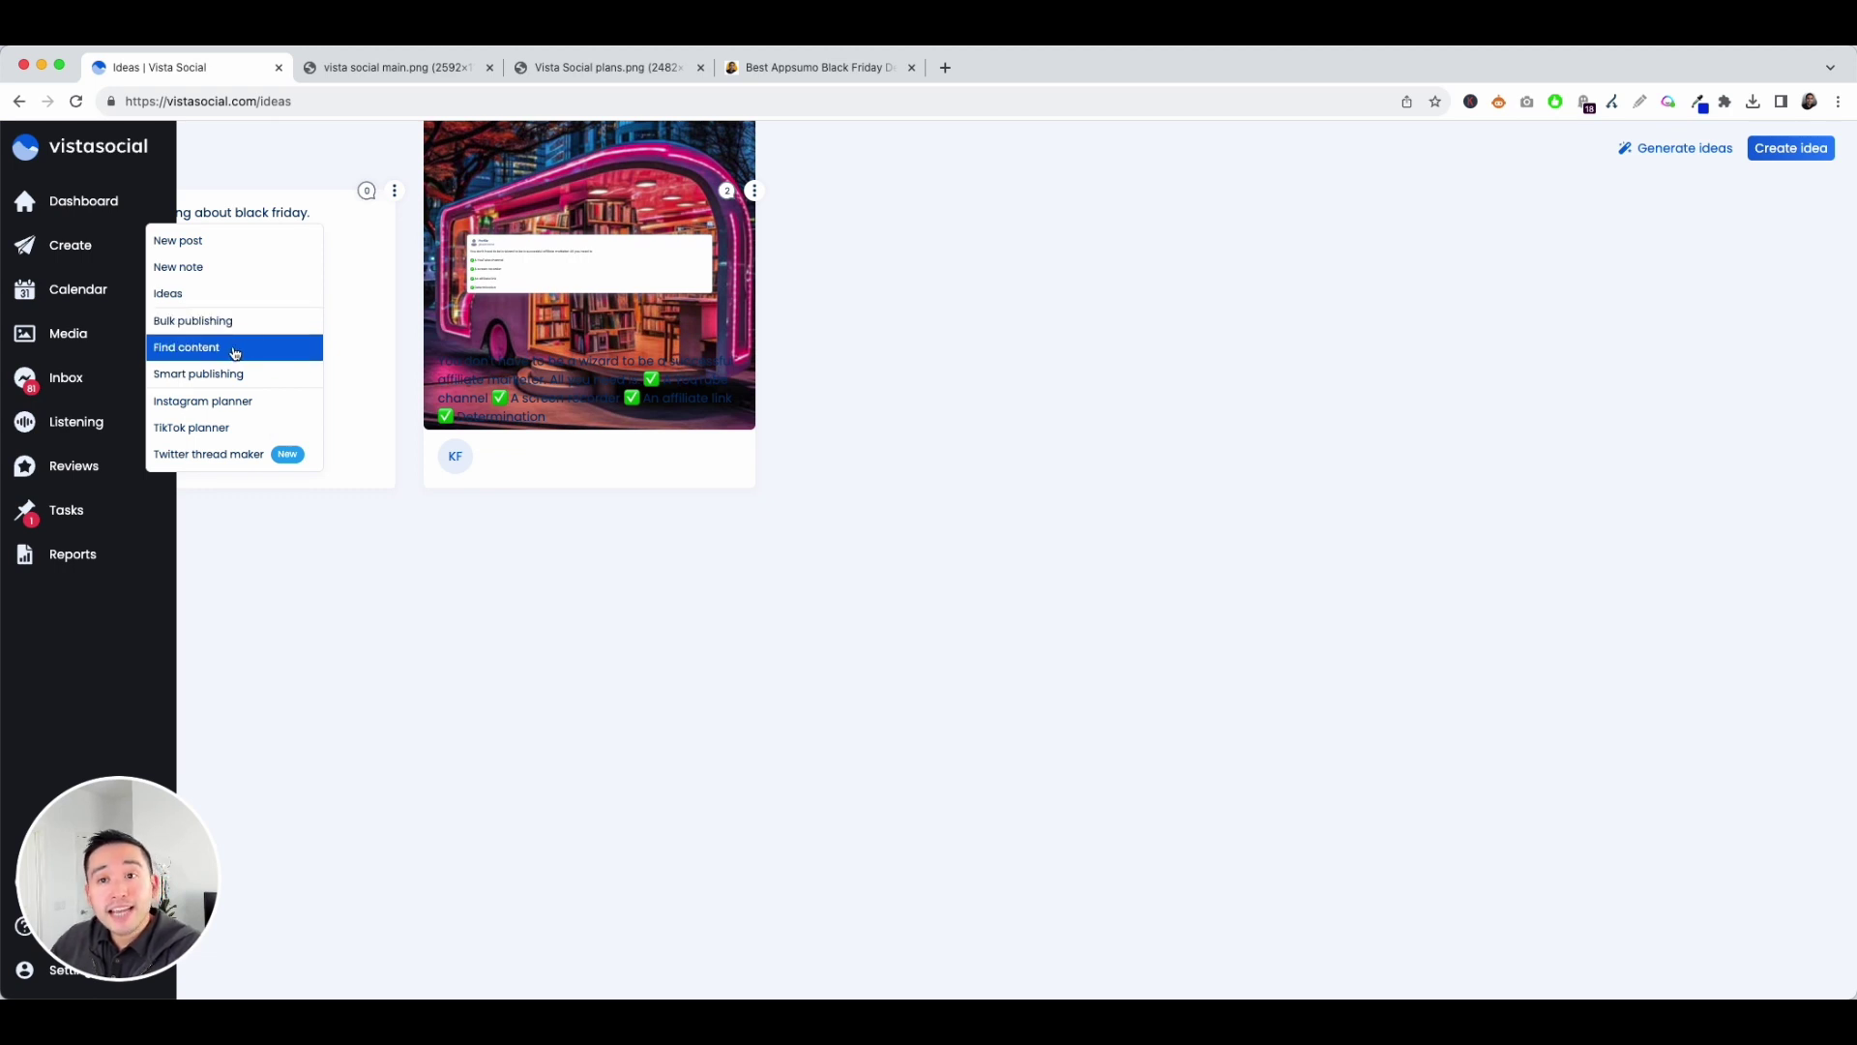
Step: Search Instagram user semrush and add their first two posts to the media library
{"action": "left_click", "coordinate": [234, 350]}
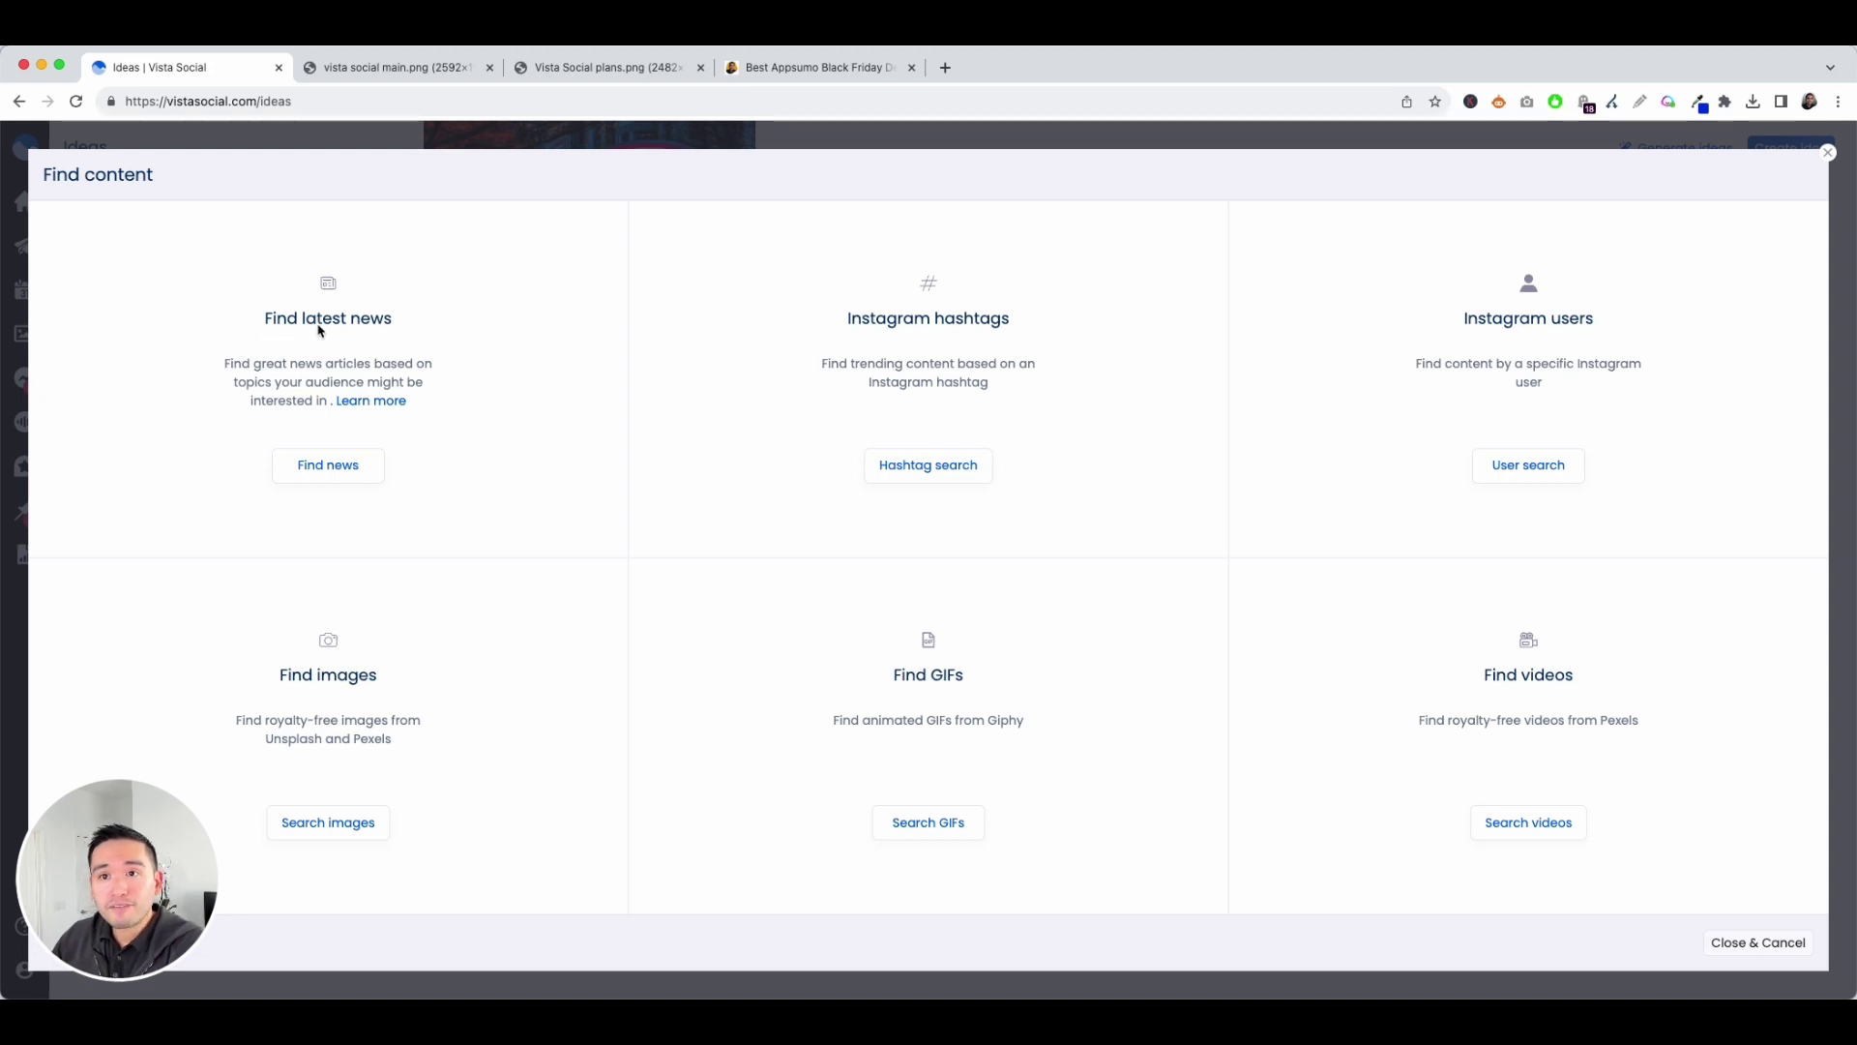
{"action": "left_click", "coordinate": [330, 465]}
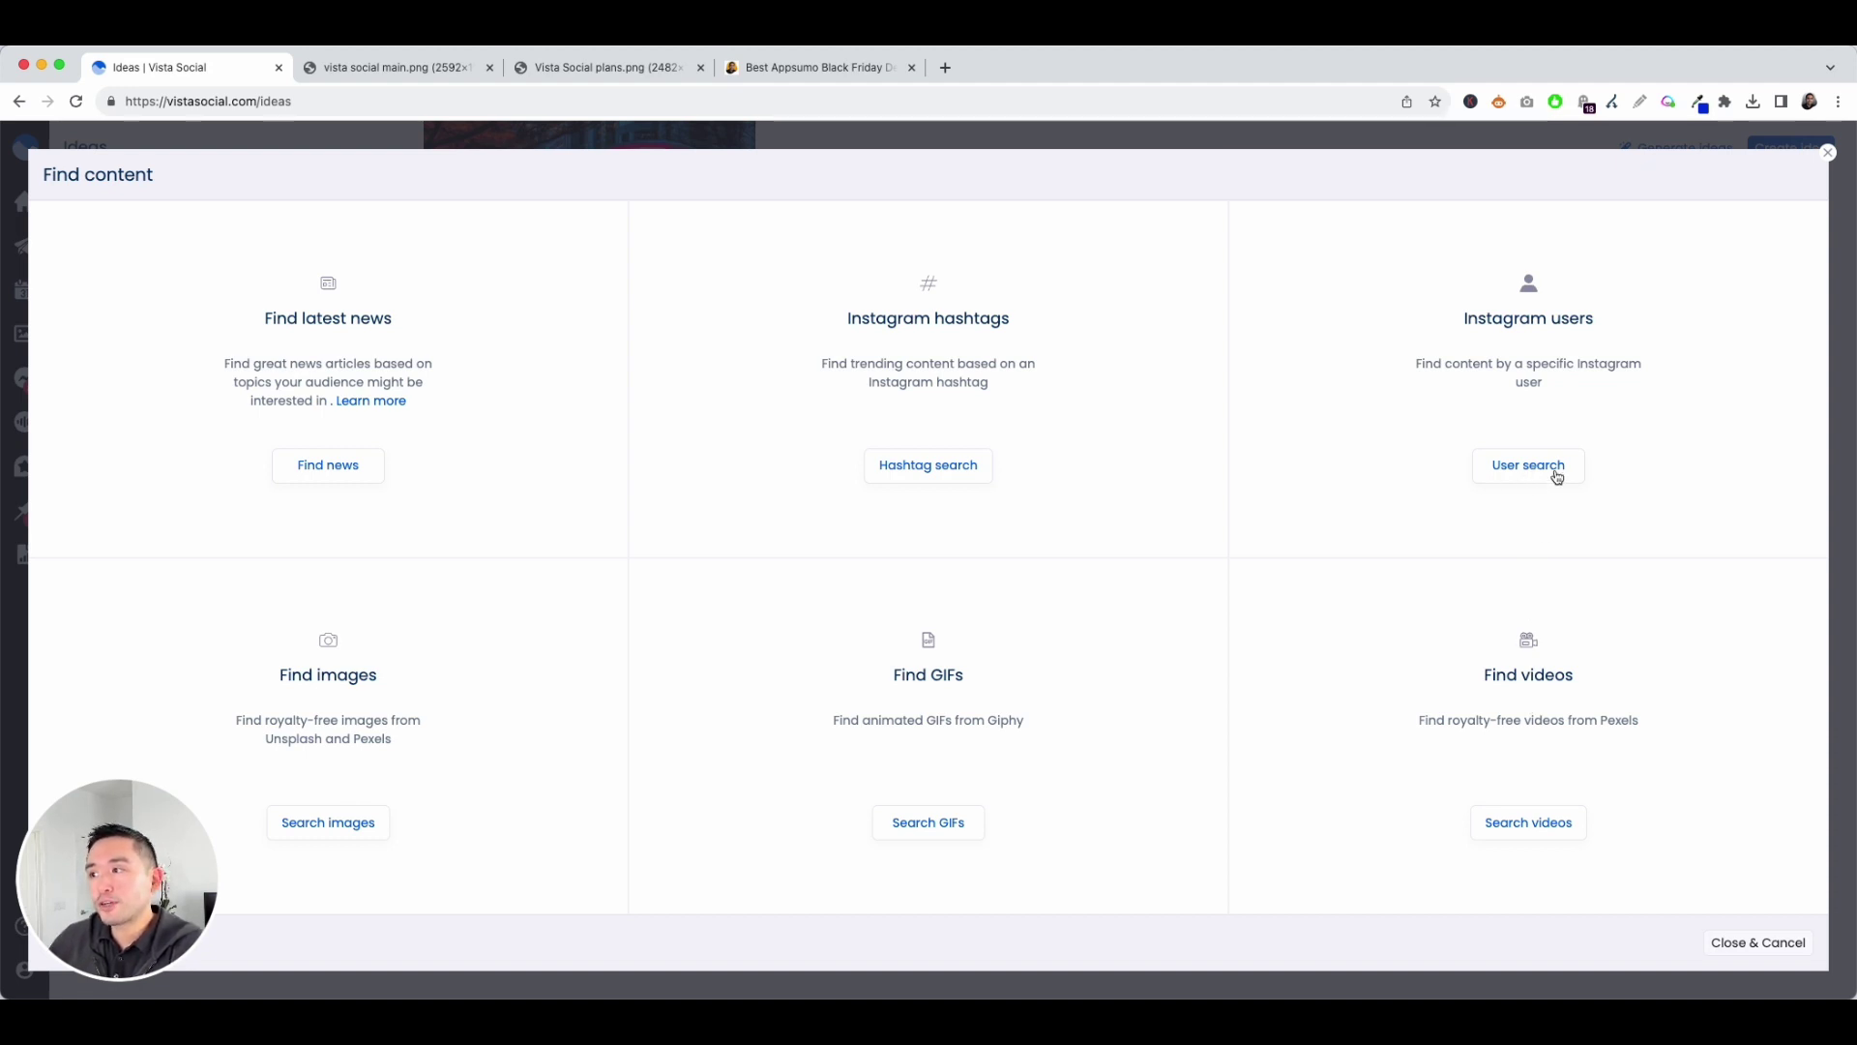
{"action": "left_click", "coordinate": [1515, 478]}
{"action": "type", "text": "semrush"}
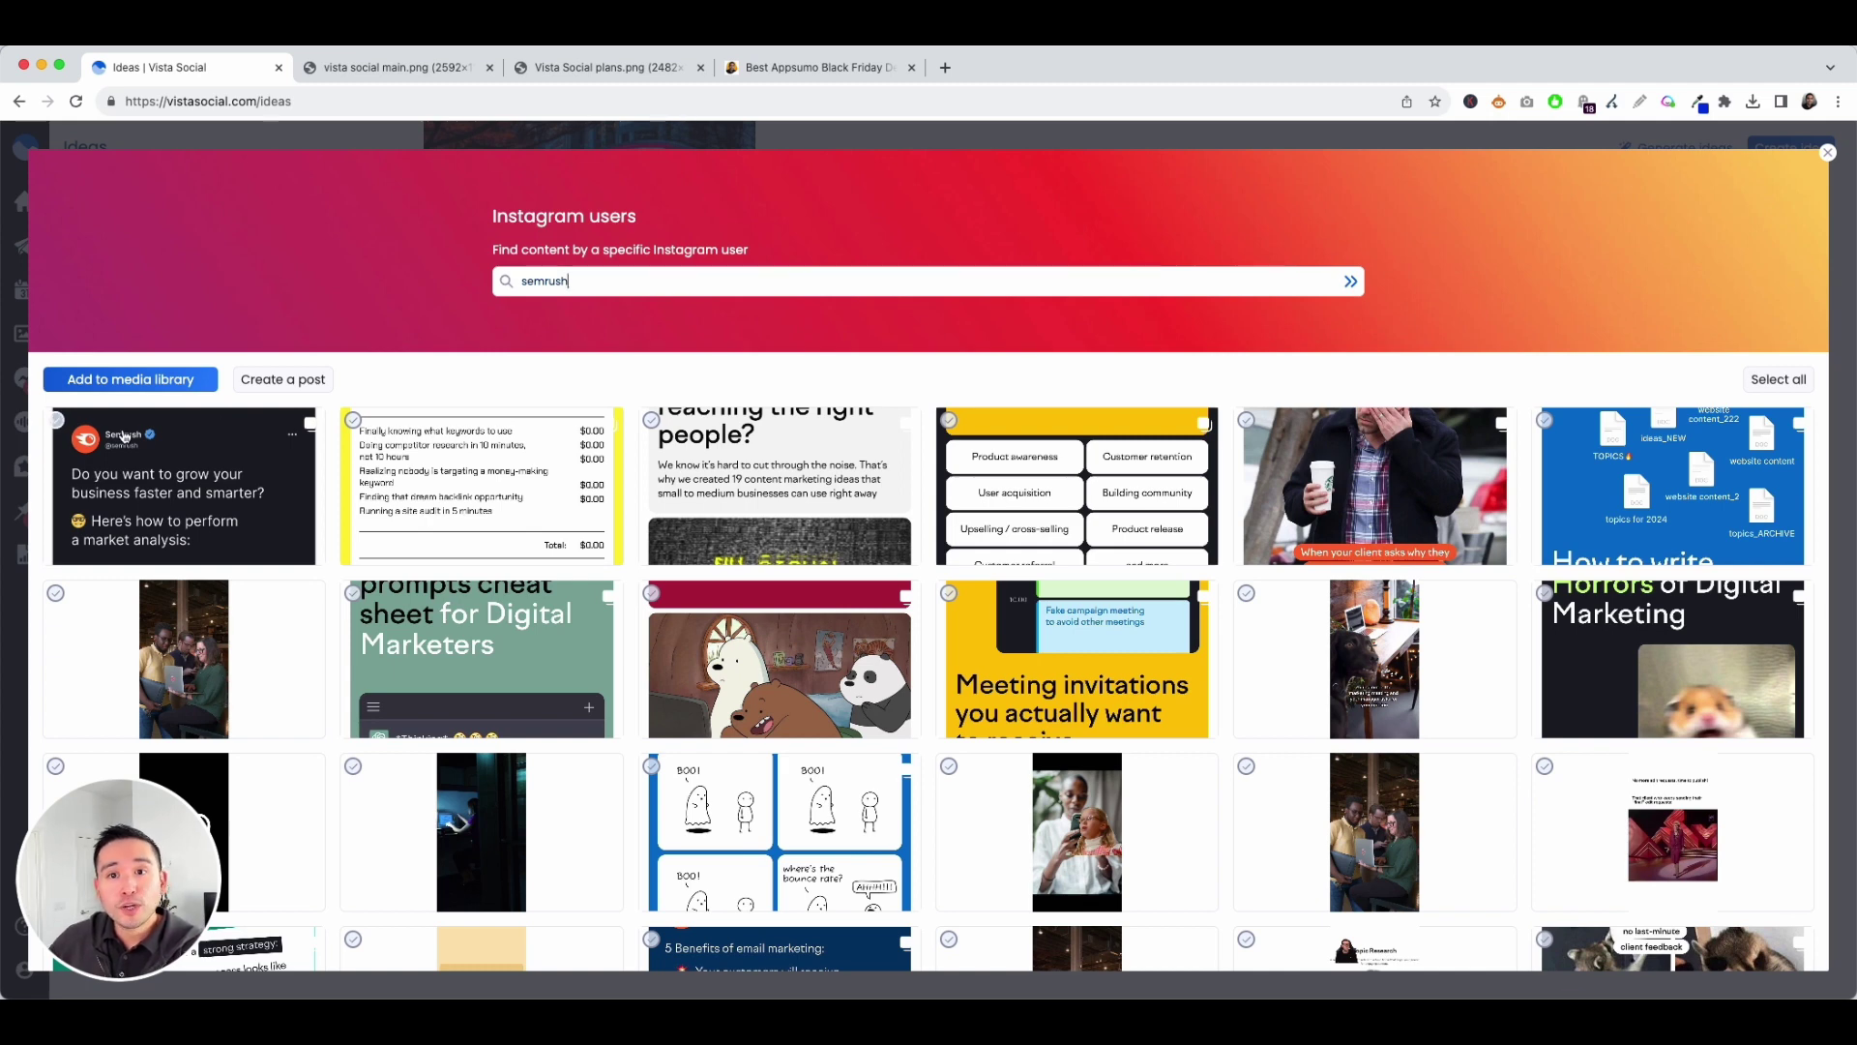
{"action": "left_click", "coordinate": [54, 423]}
{"action": "left_click", "coordinate": [354, 423]}
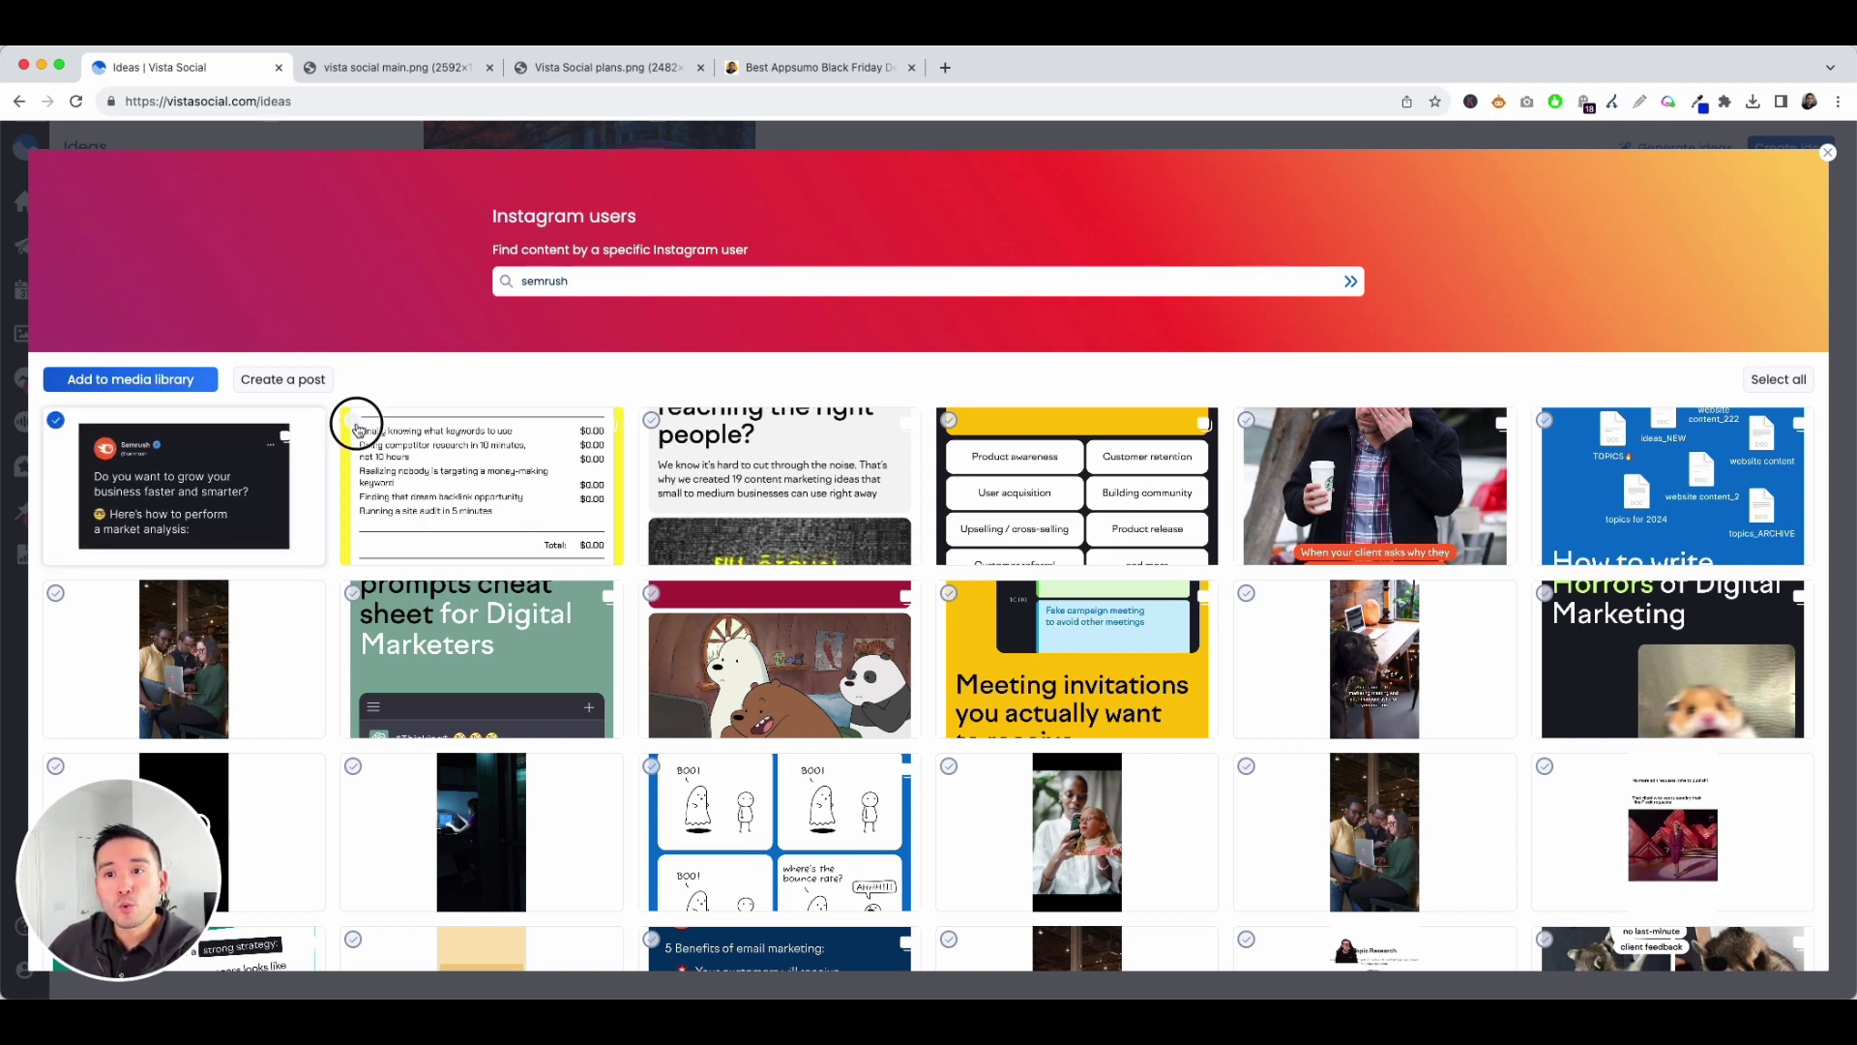
{"action": "left_click", "coordinate": [169, 387]}
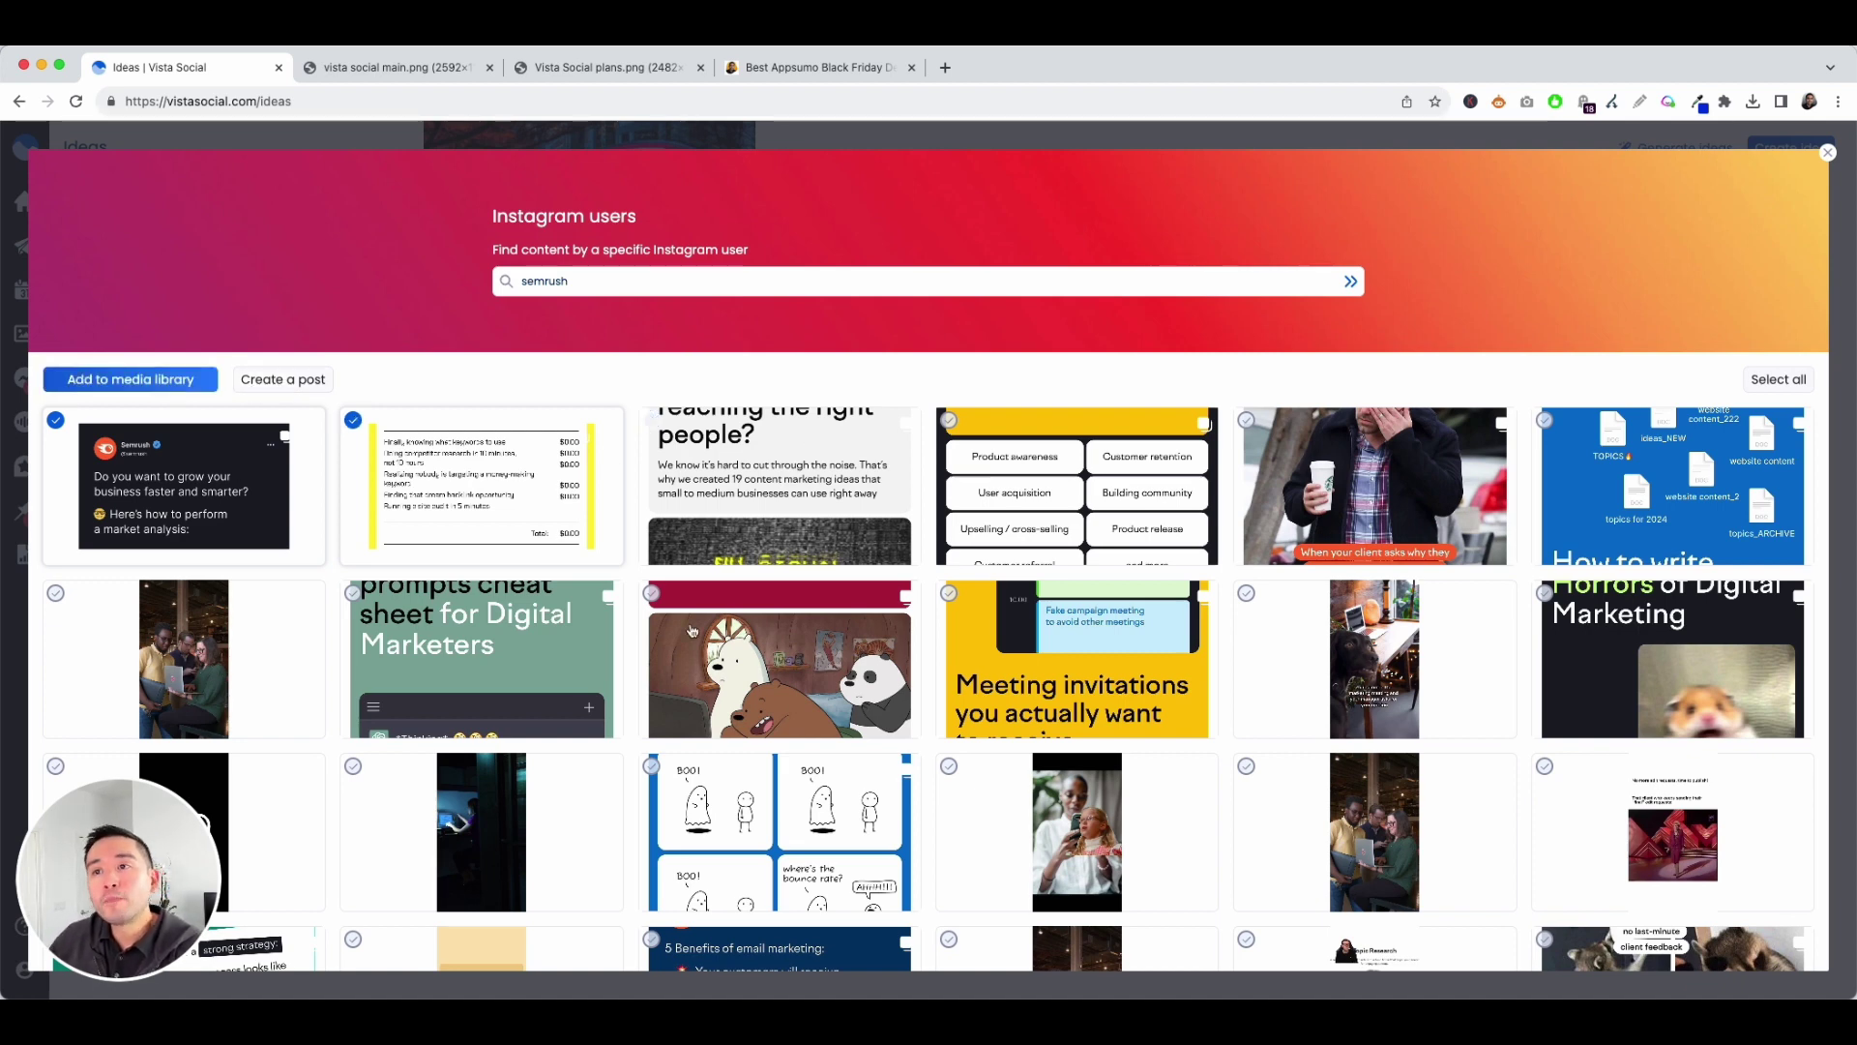
Step: Set up a trending-news smart publisher with the Entertainment category and immediate publishing
{"action": "key", "text": "Escape"}
{"action": "mouse_move", "coordinate": [41, 265]}
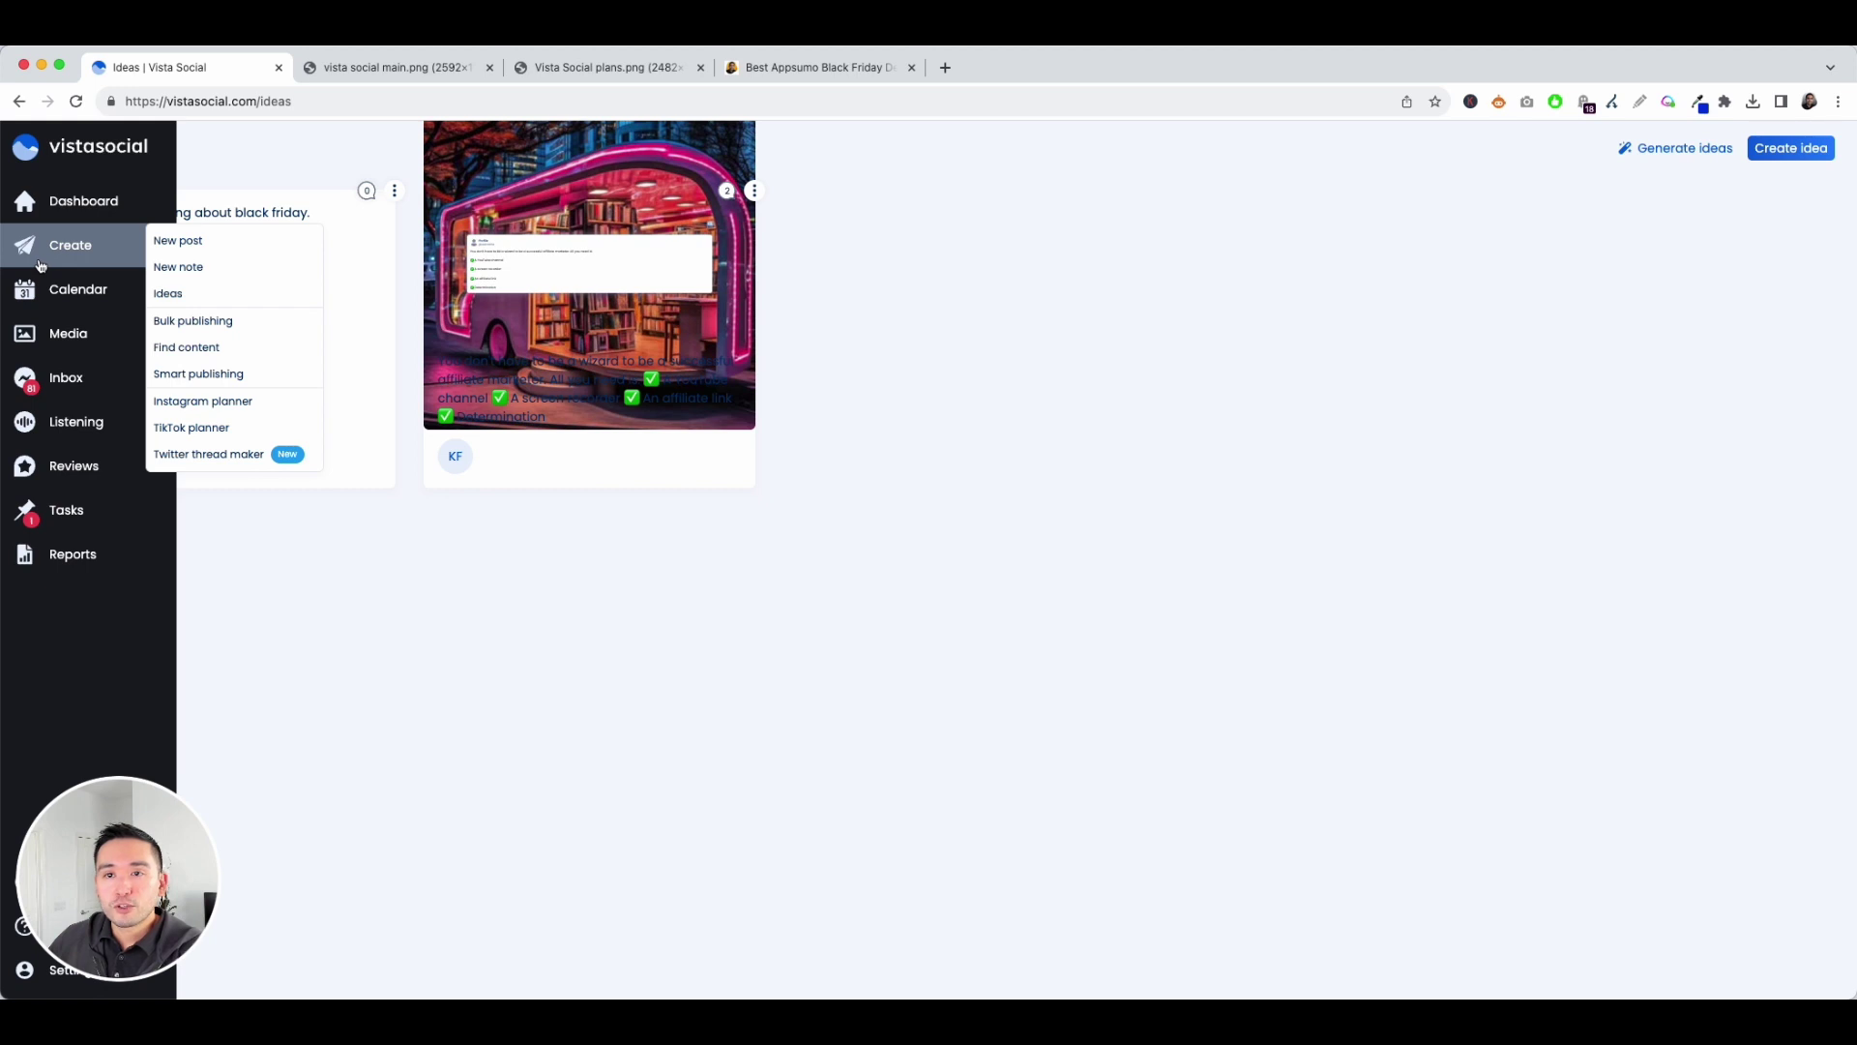
{"action": "left_click", "coordinate": [205, 379]}
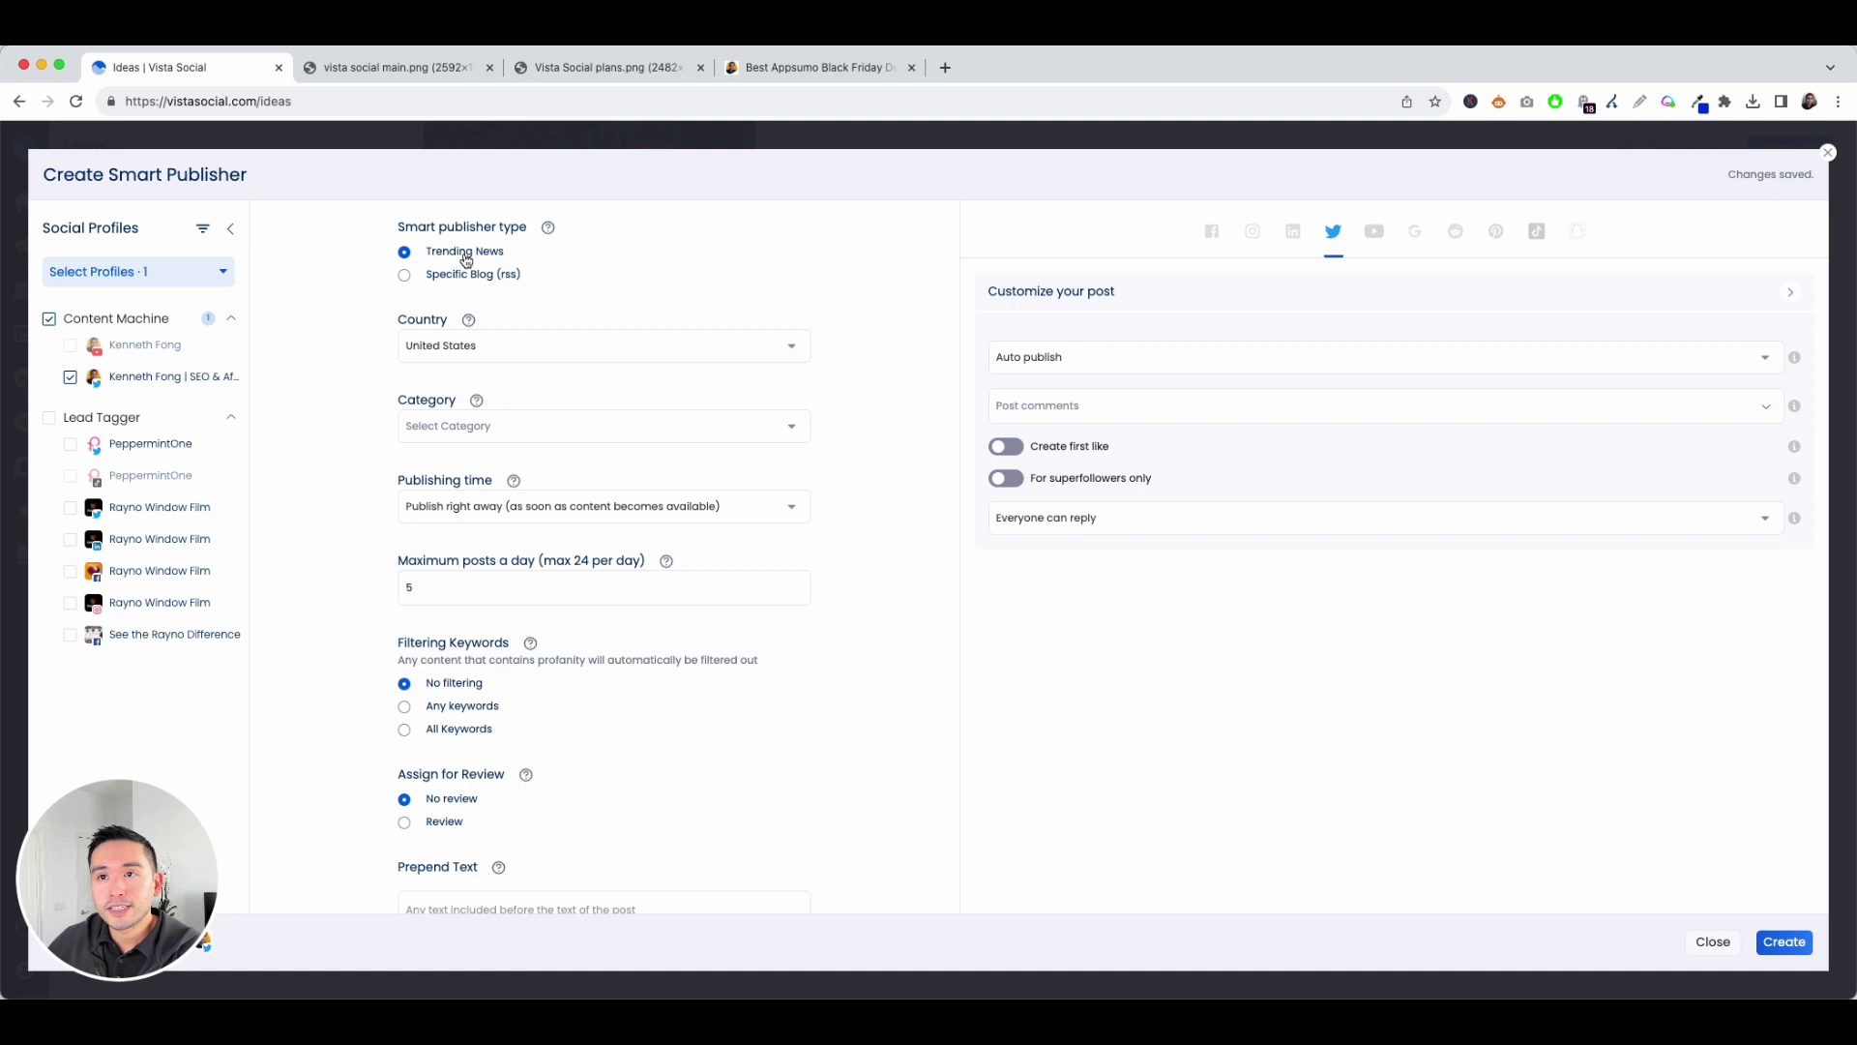
{"action": "left_click", "coordinate": [442, 425]}
{"action": "left_click", "coordinate": [440, 492]}
{"action": "left_click", "coordinate": [454, 507]}
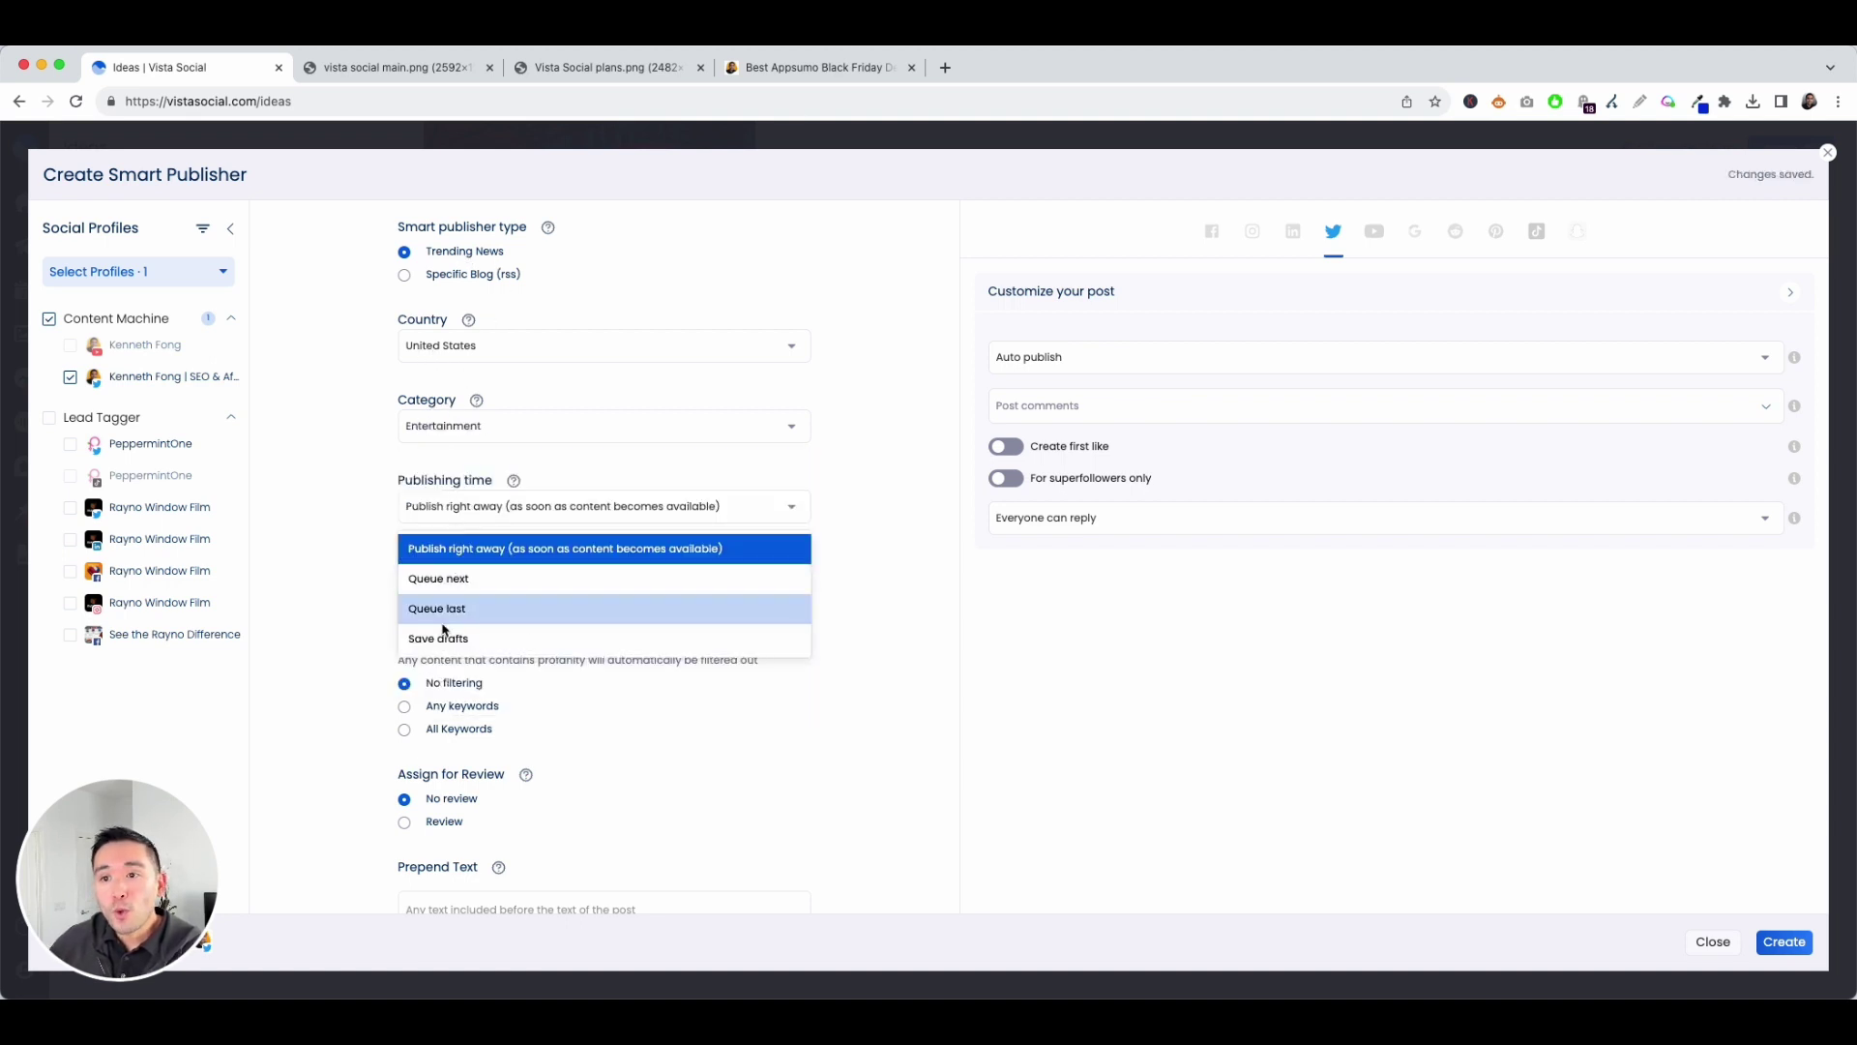
{"action": "left_click", "coordinate": [440, 549]}
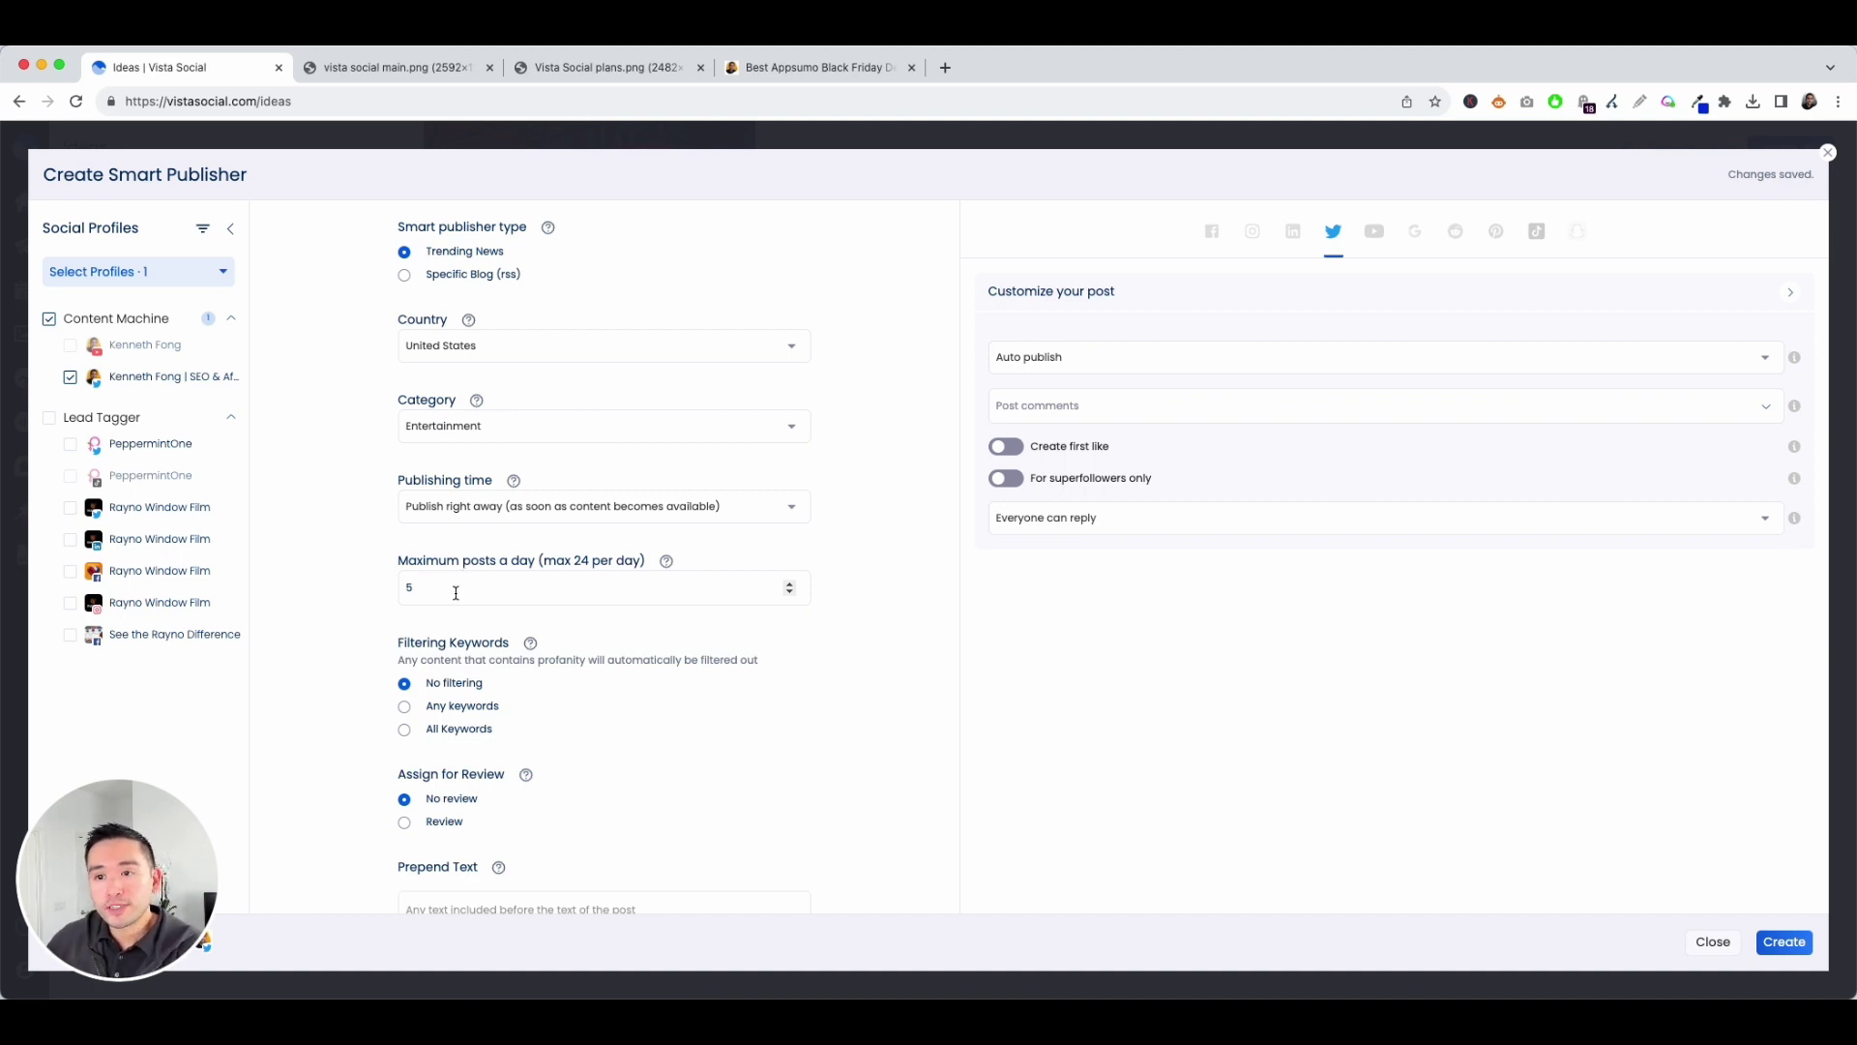
{"action": "scroll", "coordinate": [474, 668], "scroll_direction": "down", "scroll_amount": 3}
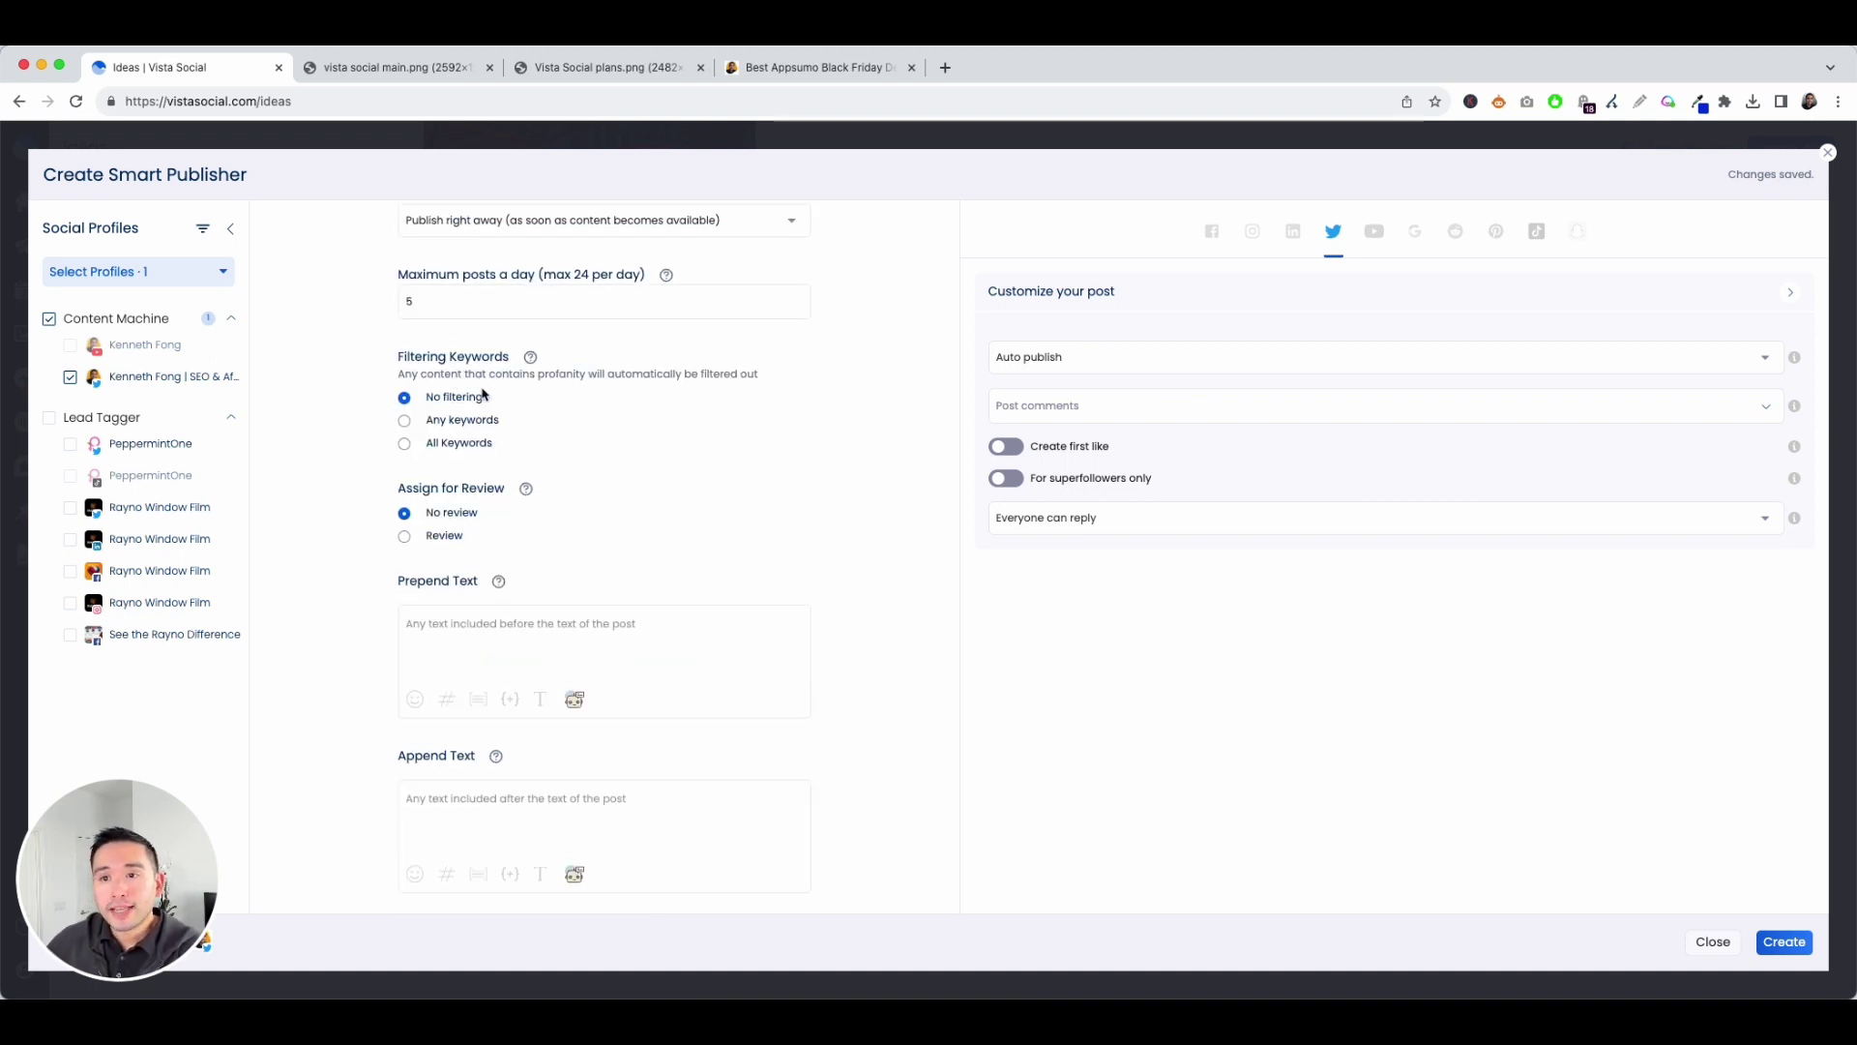
{"action": "left_click", "coordinate": [444, 620]}
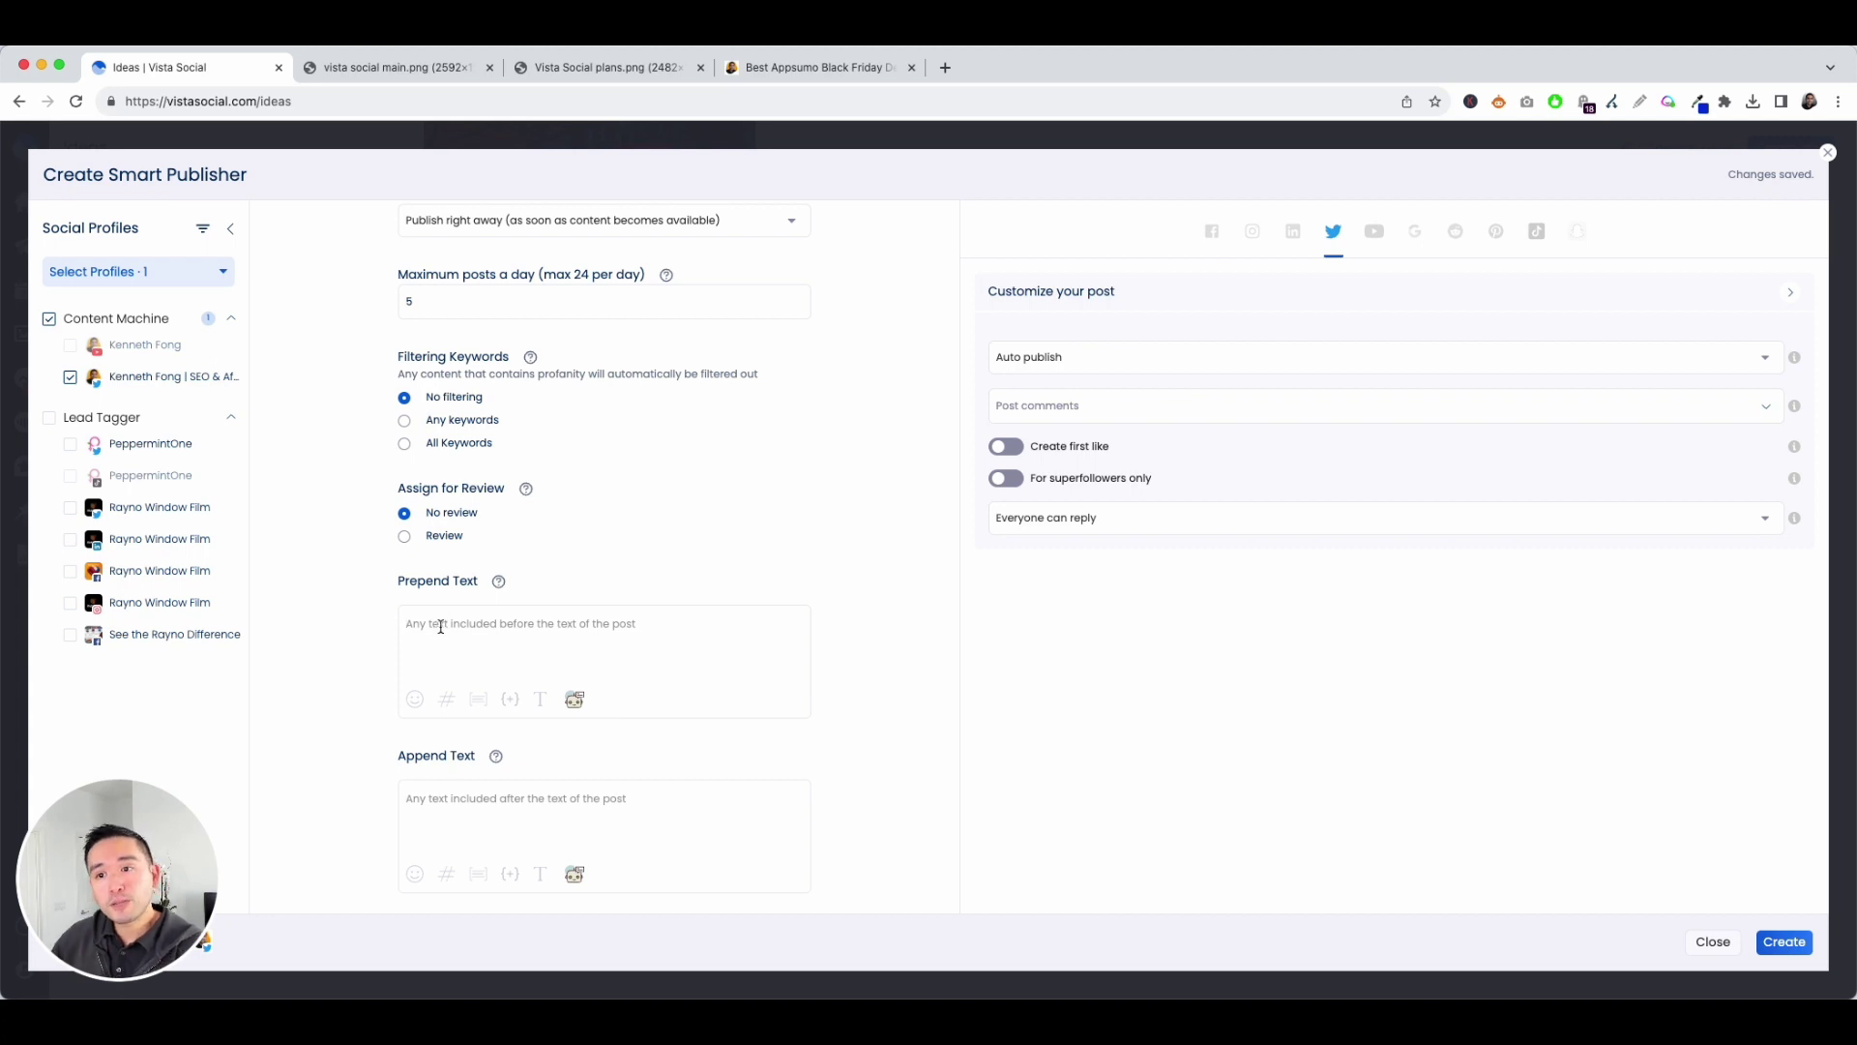
{"action": "scroll", "coordinate": [503, 484], "scroll_direction": "up", "scroll_amount": 3}
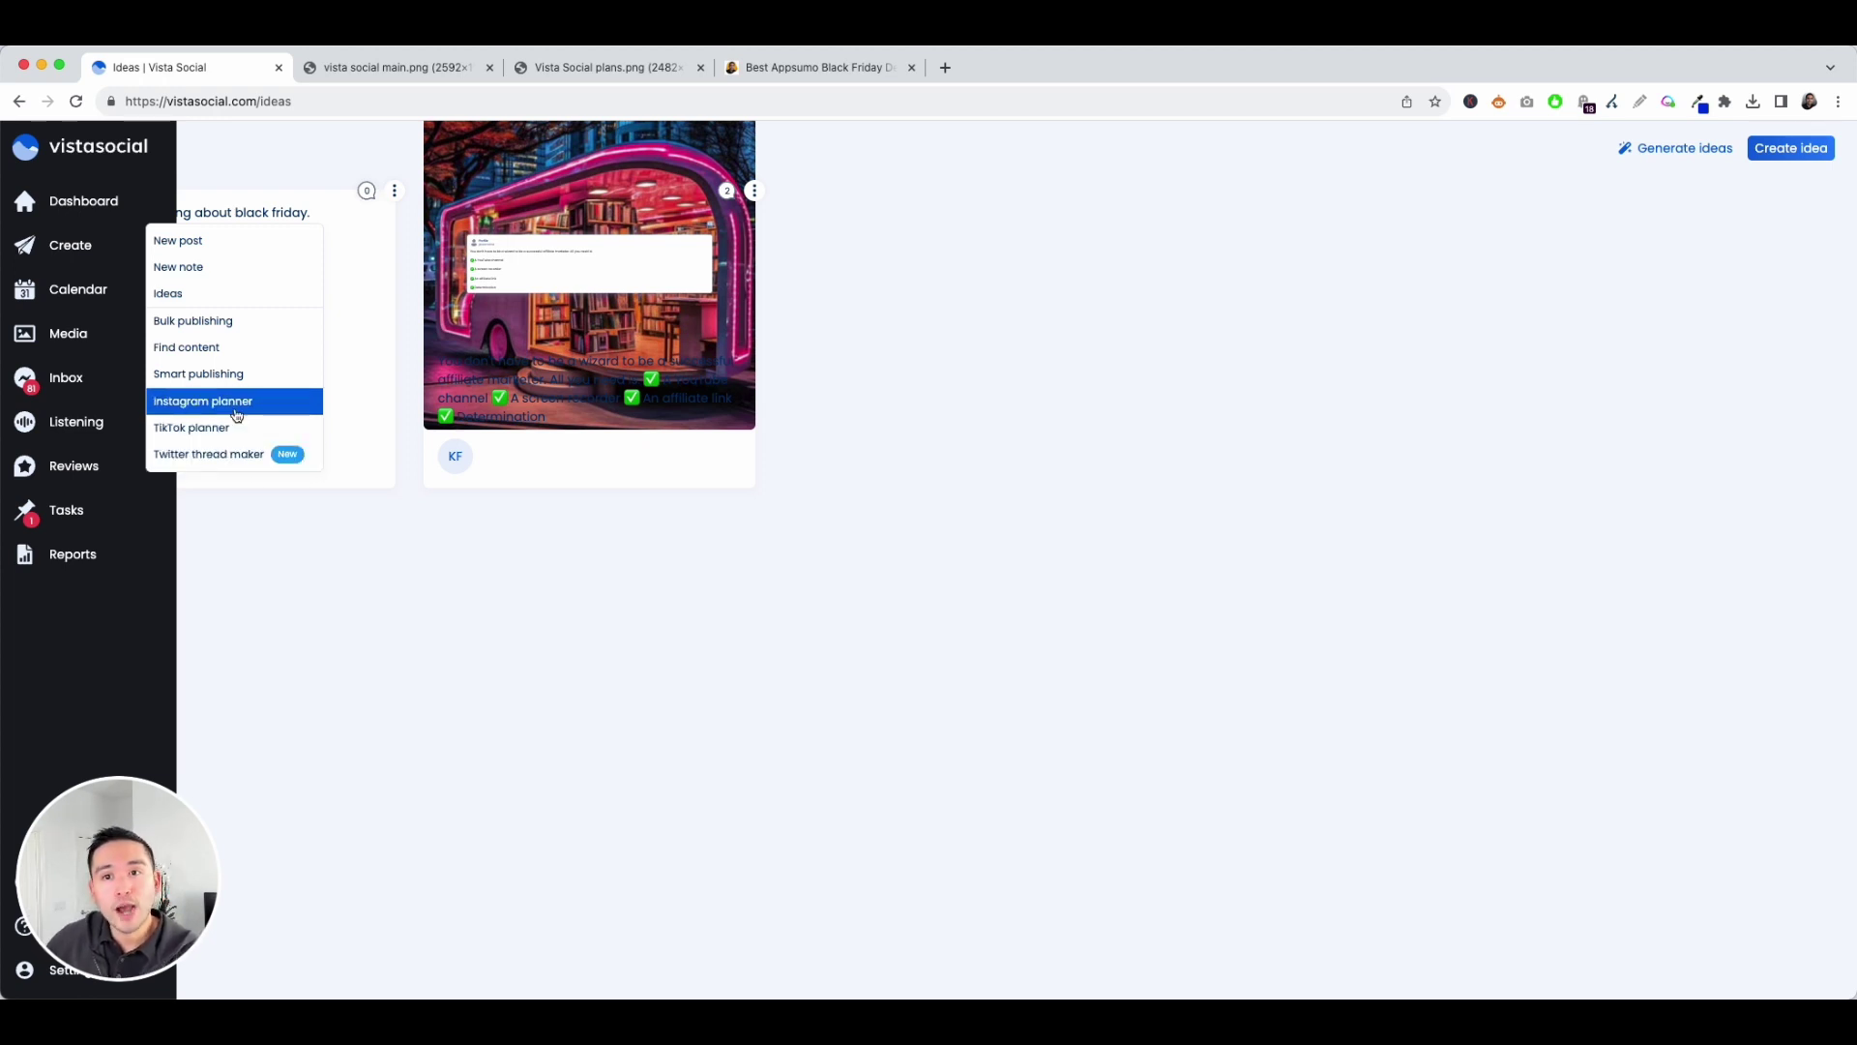
Step: Place the grow-your-business and orange images at the top of the Instagram grid plan
{"action": "left_click", "coordinate": [233, 410]}
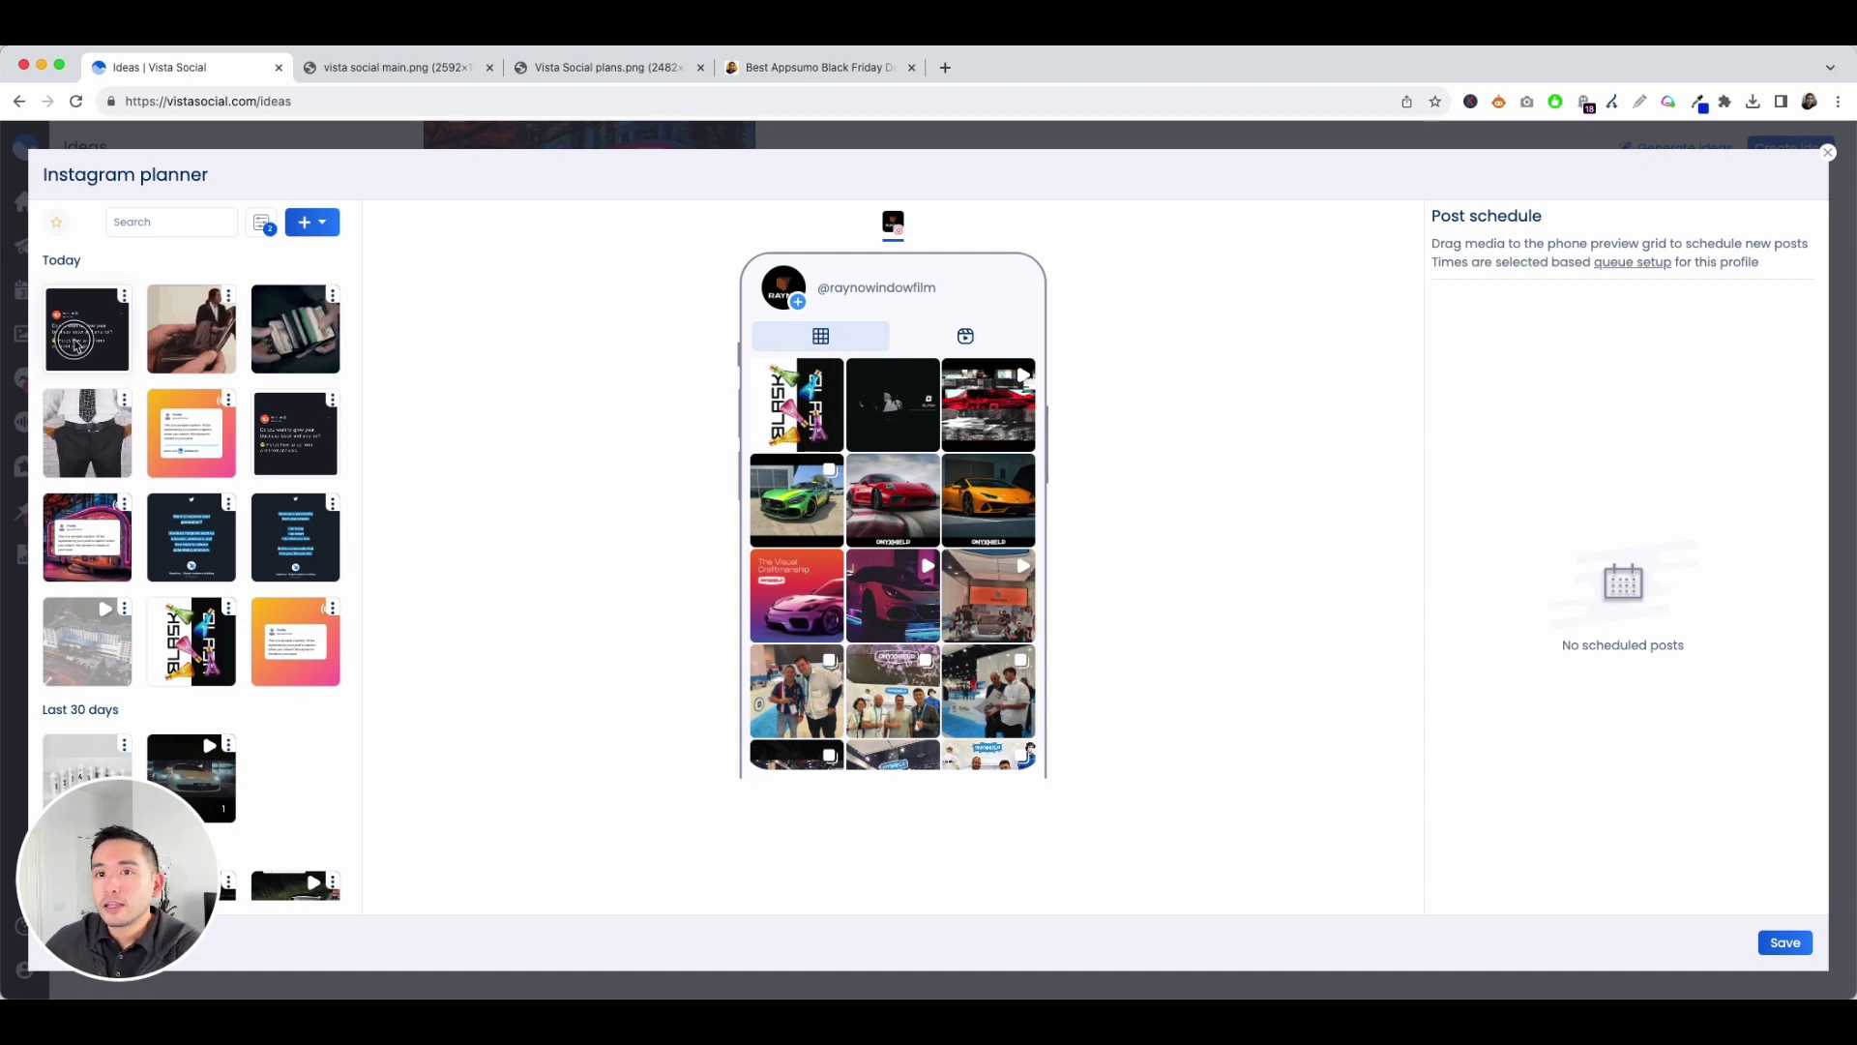
{"action": "left_click_drag", "start_coordinate": [87, 329], "coordinate": [772, 372]}
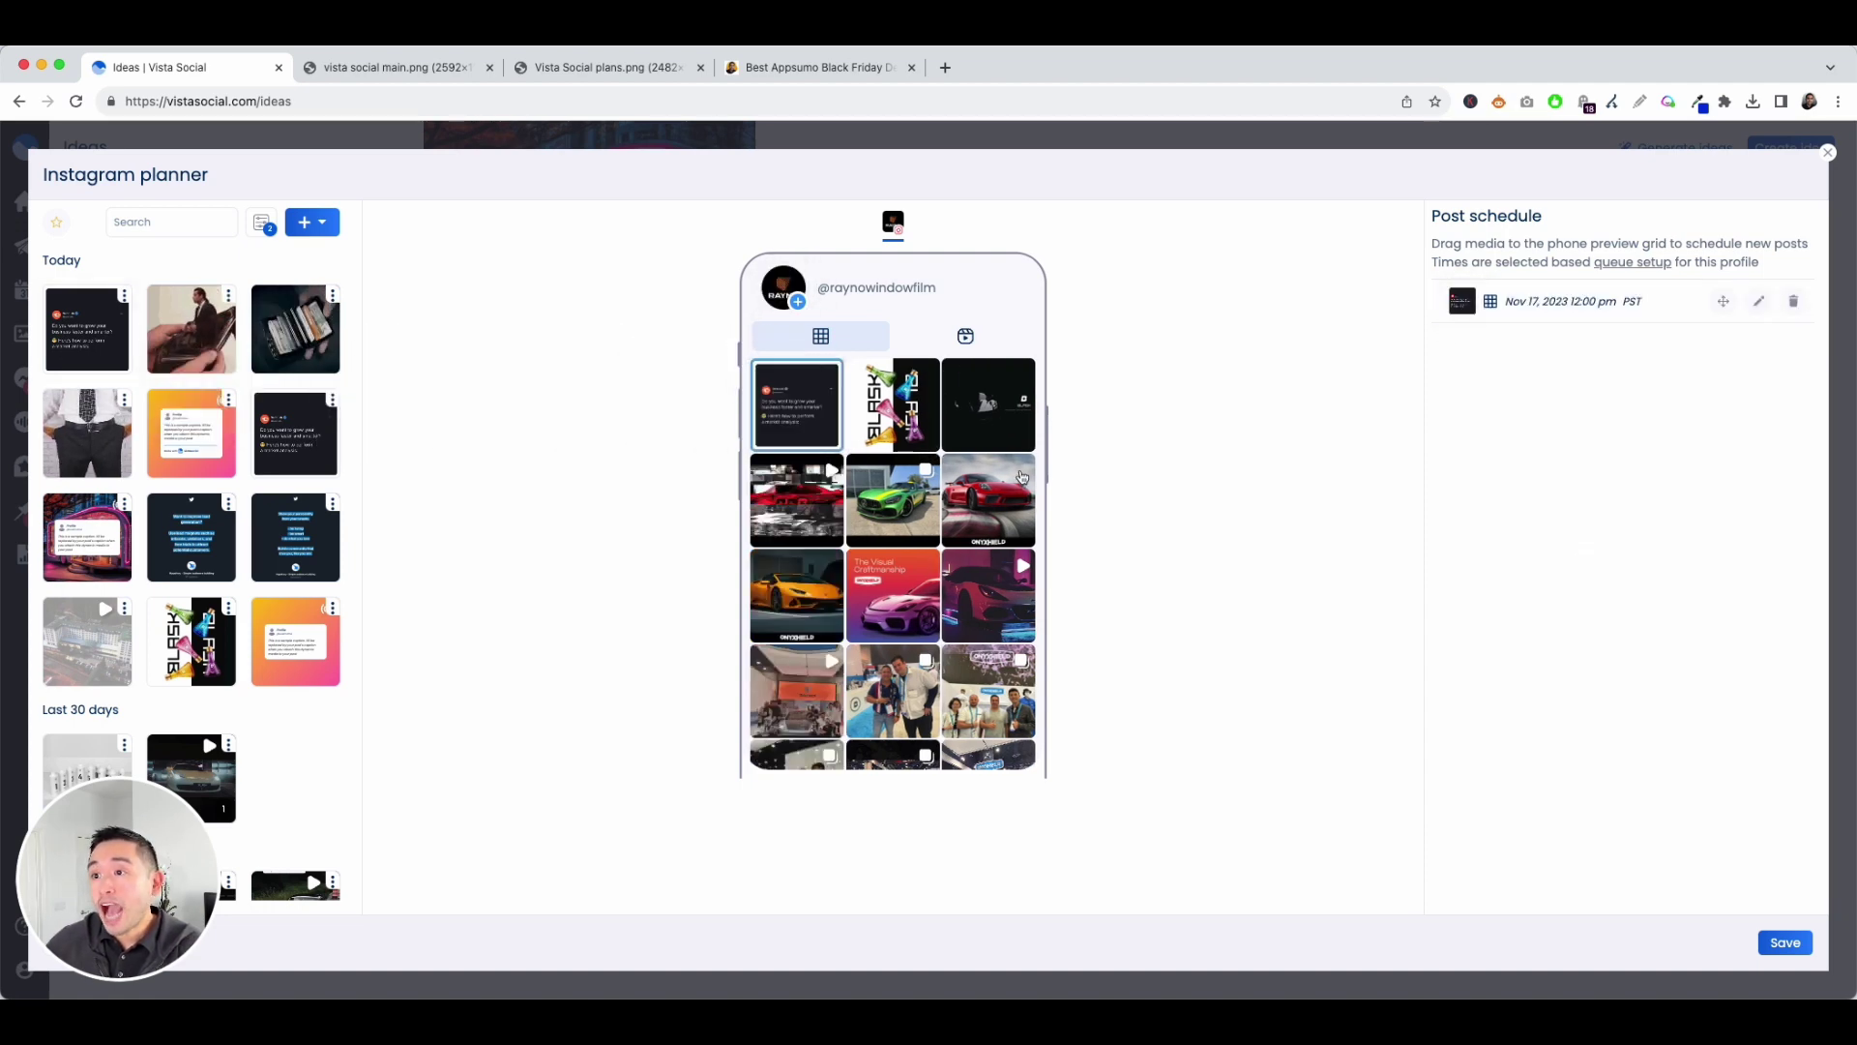
{"action": "left_click_drag", "start_coordinate": [191, 432], "coordinate": [778, 397]}
{"action": "left_click_drag", "start_coordinate": [871, 402], "coordinate": [796, 401]}
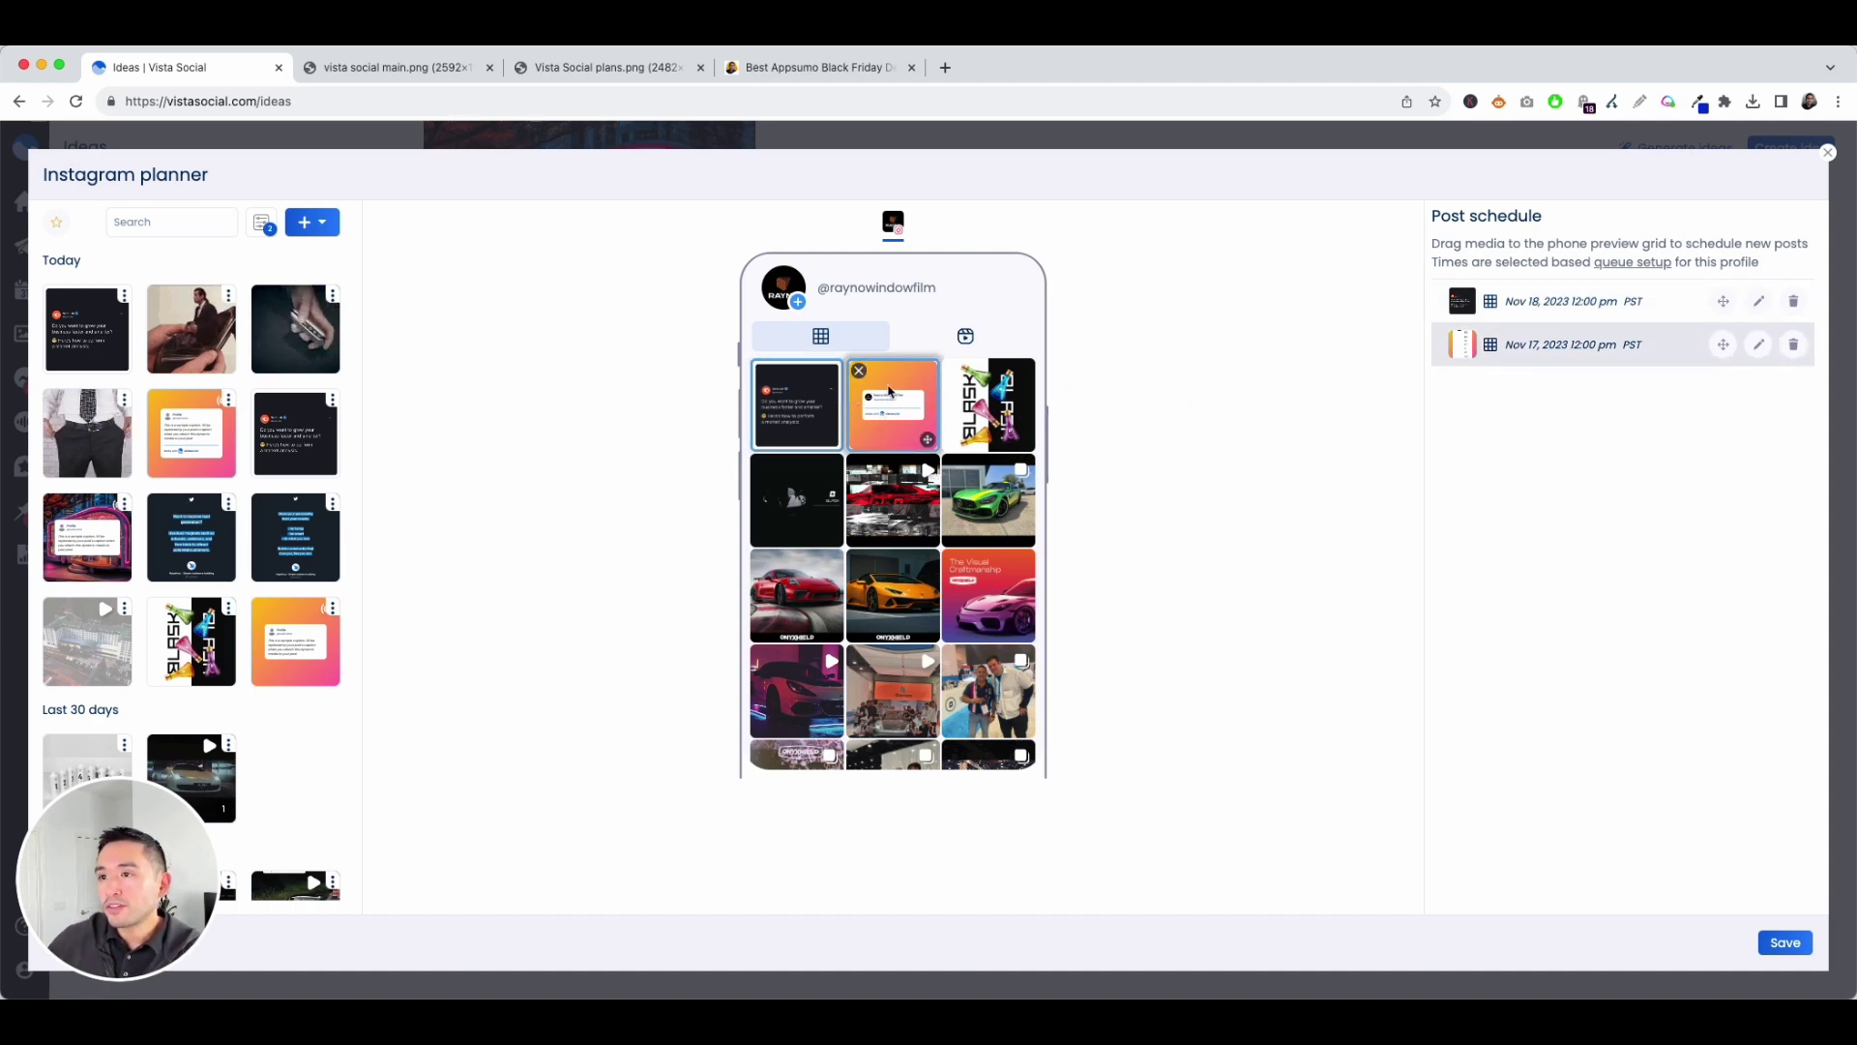
{"action": "mouse_move", "coordinate": [873, 400]}
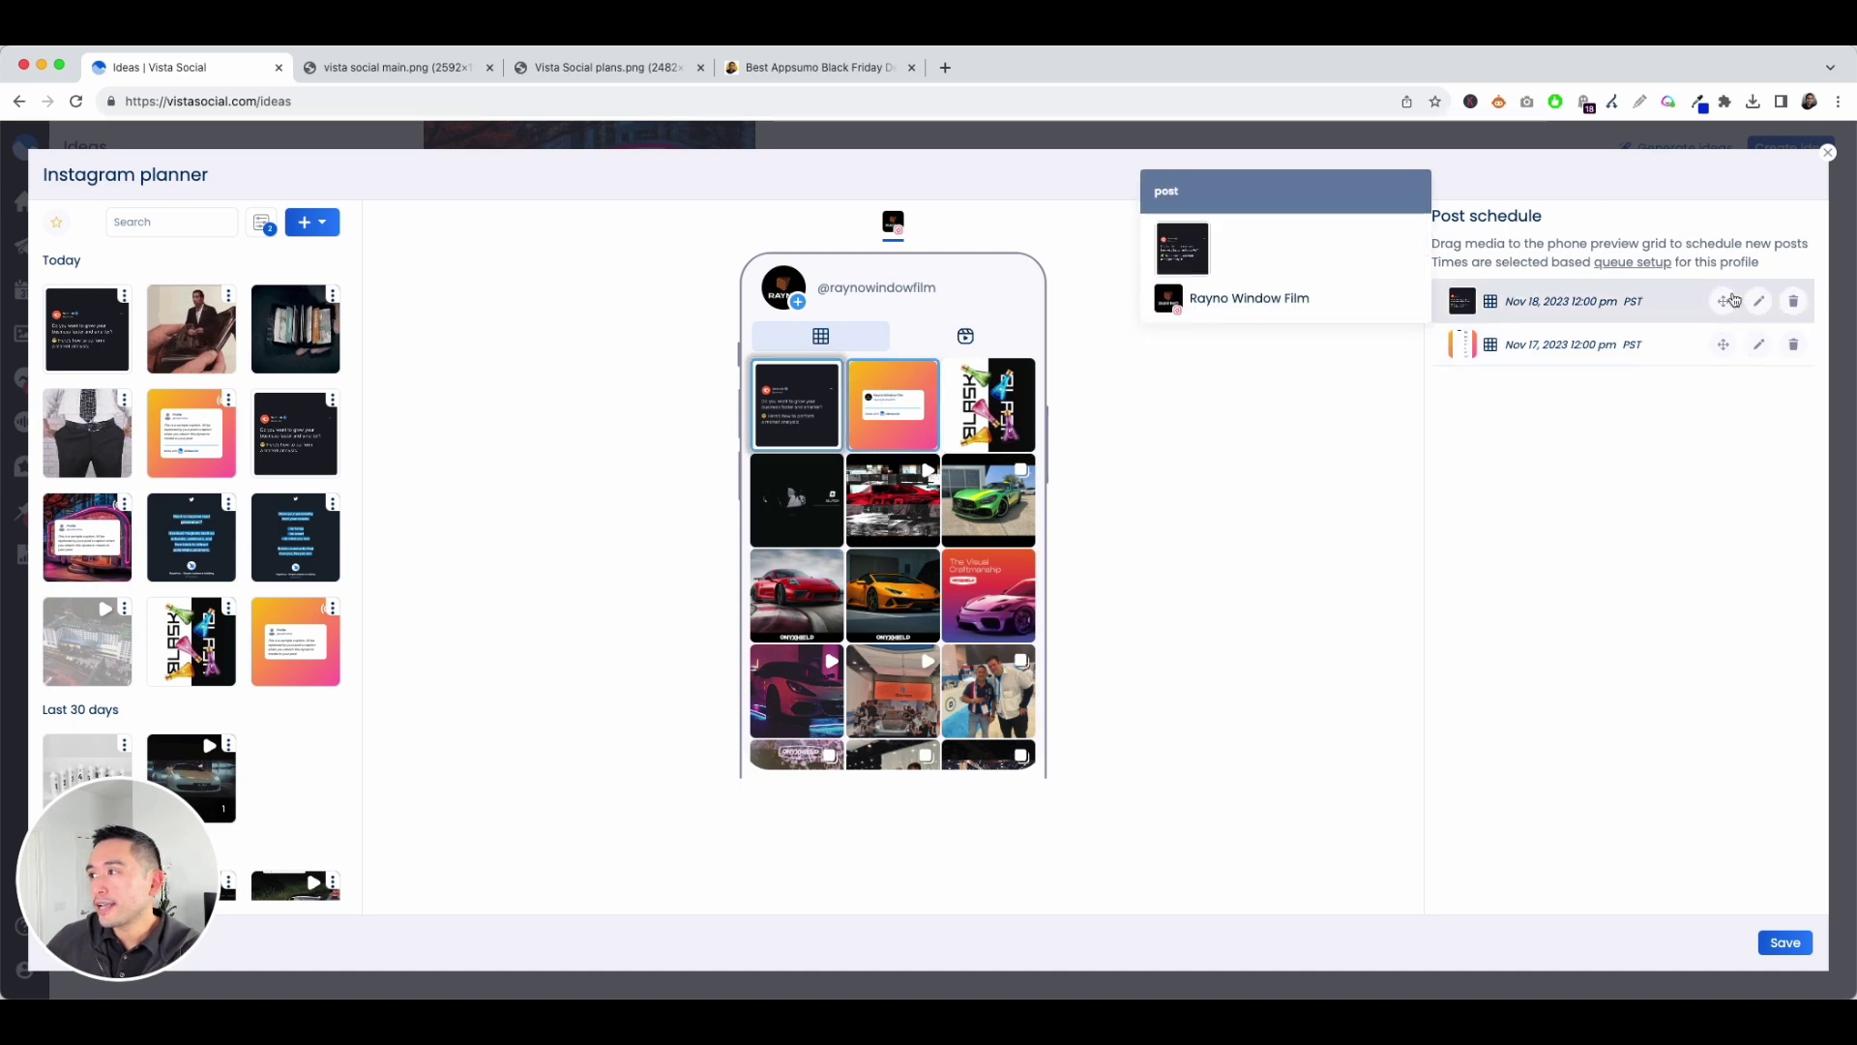
{"action": "left_click", "coordinate": [1761, 305]}
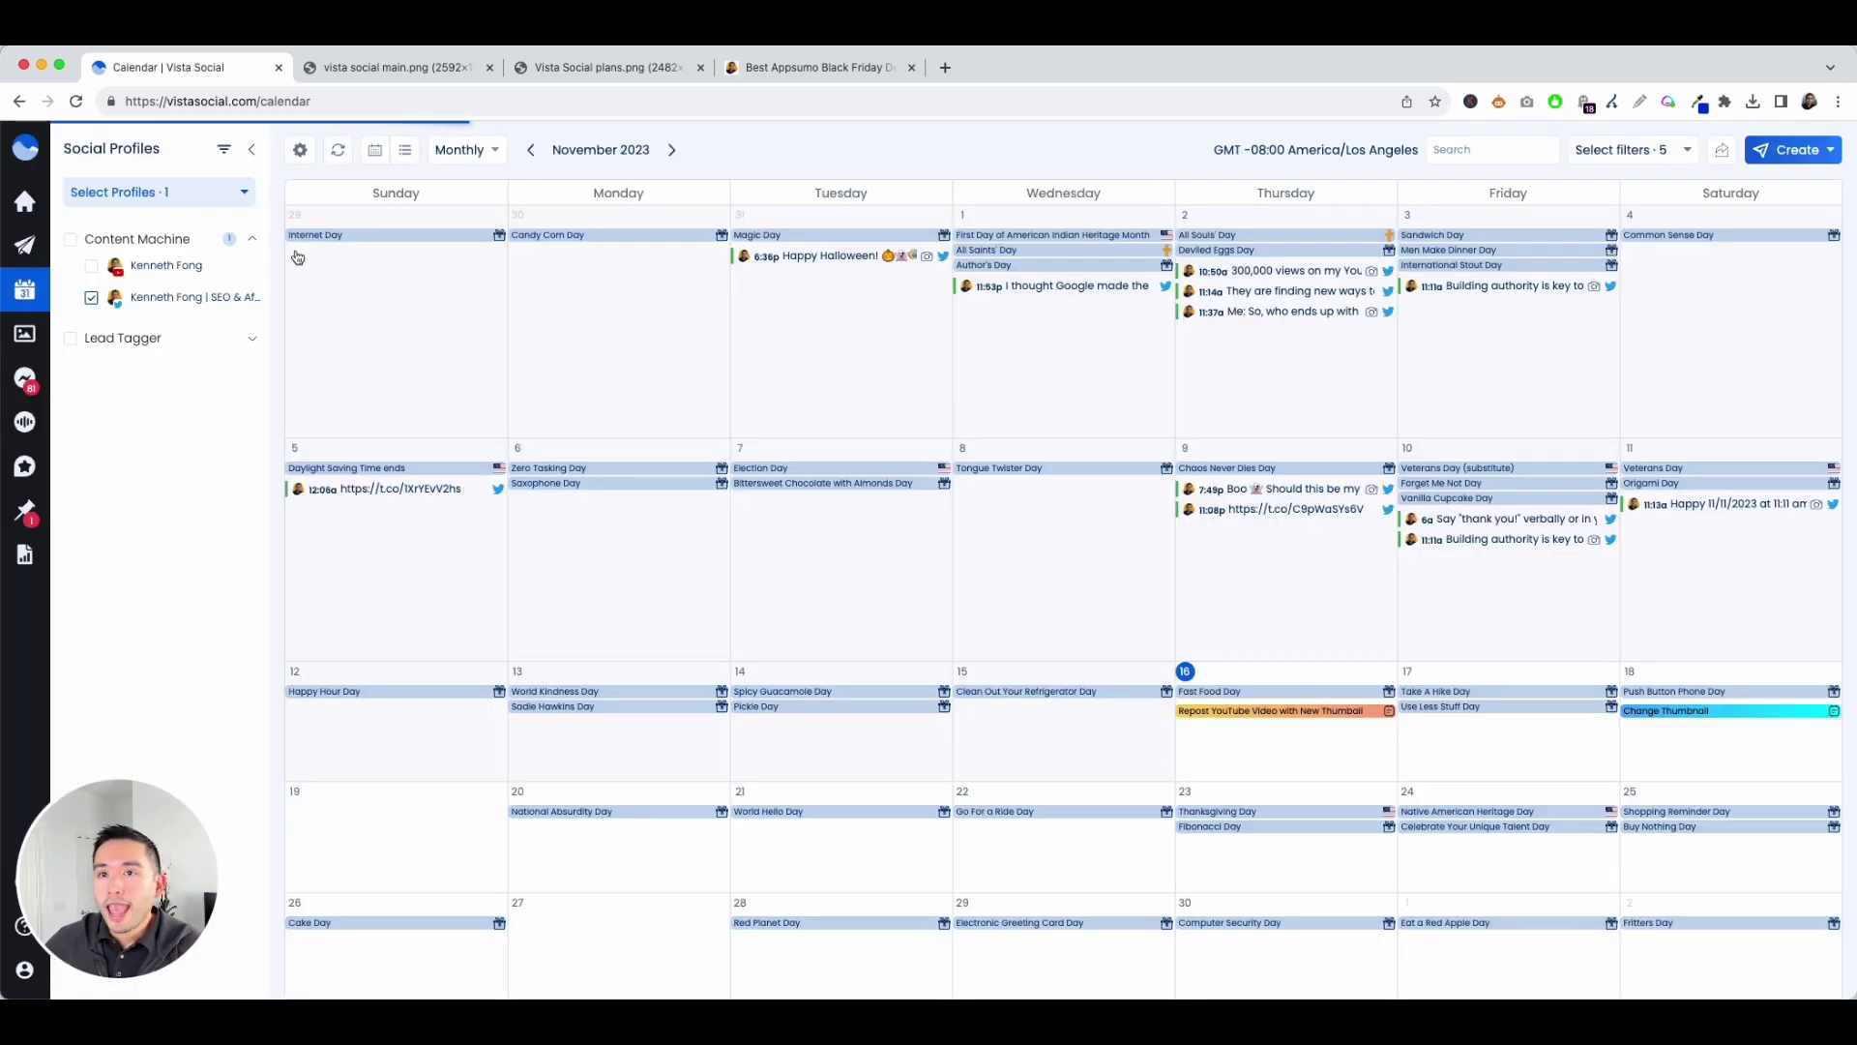
Step: Try the calendar preview sizes and settle on showing posts without previews
{"action": "left_click", "coordinate": [302, 155]}
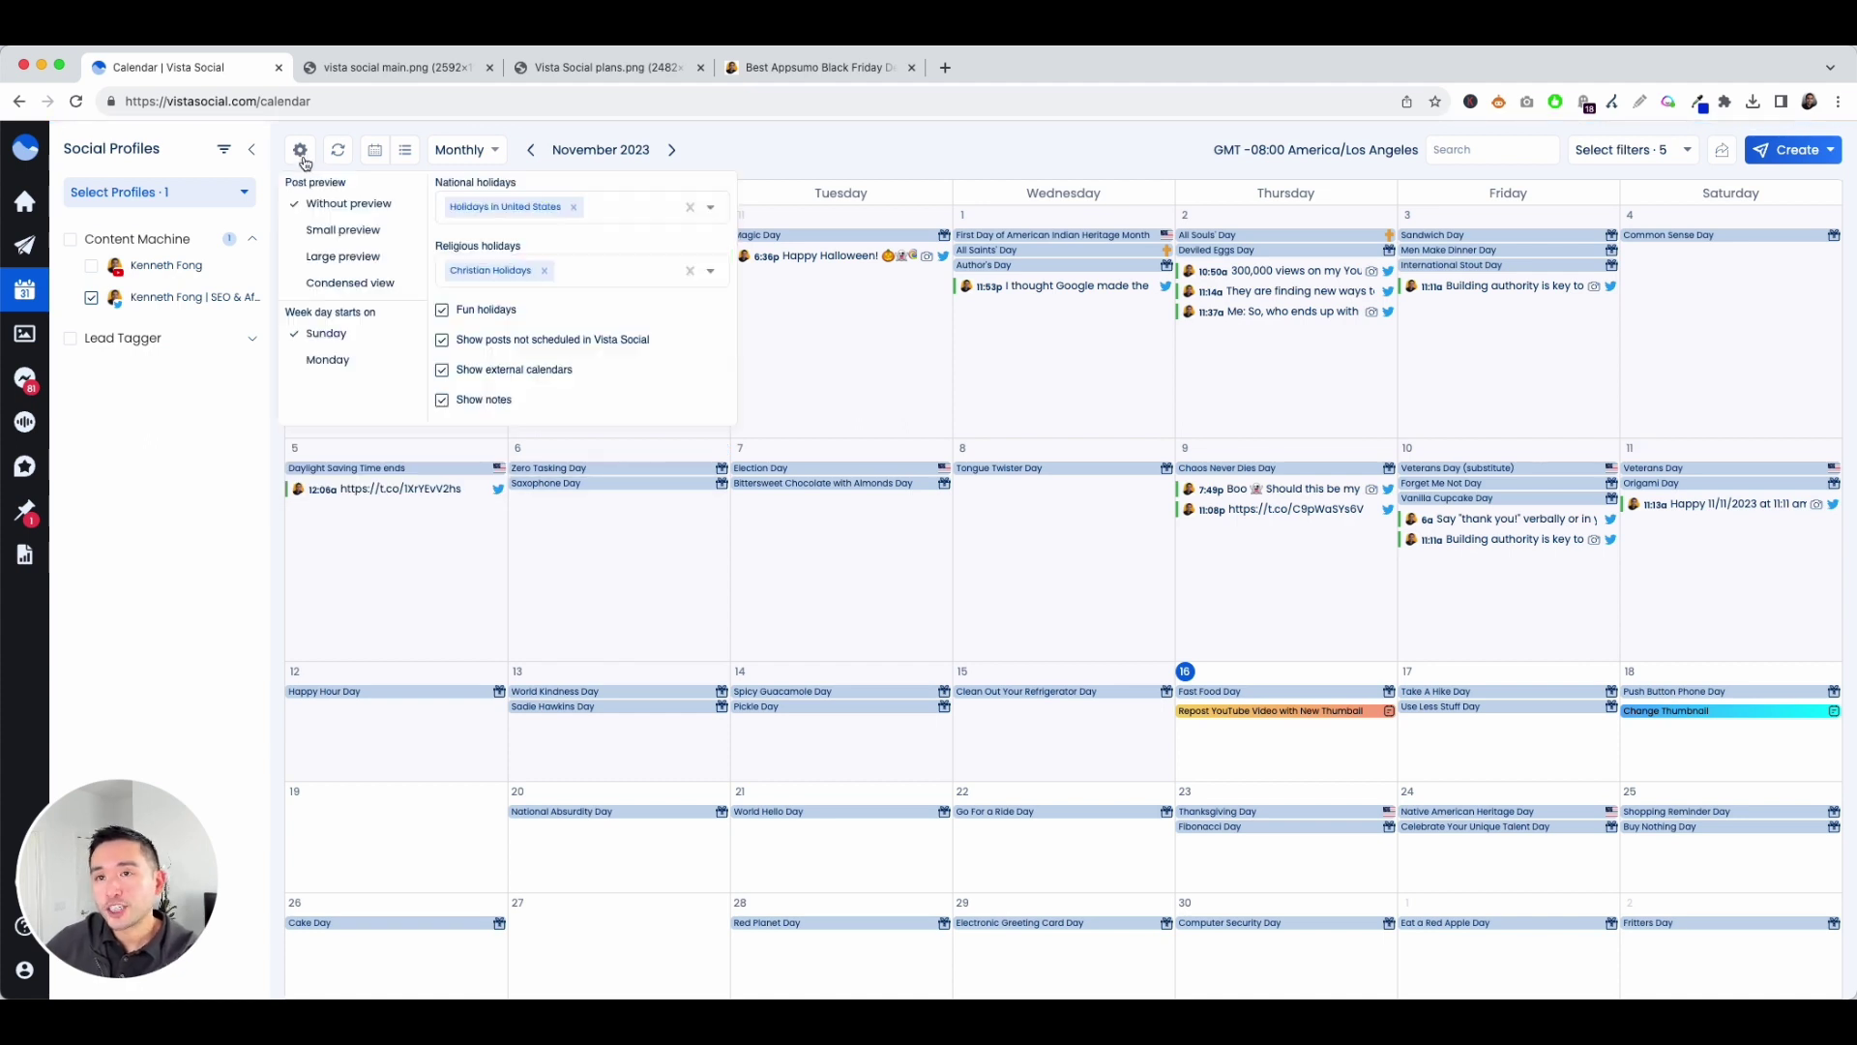
{"action": "left_click", "coordinate": [337, 239]}
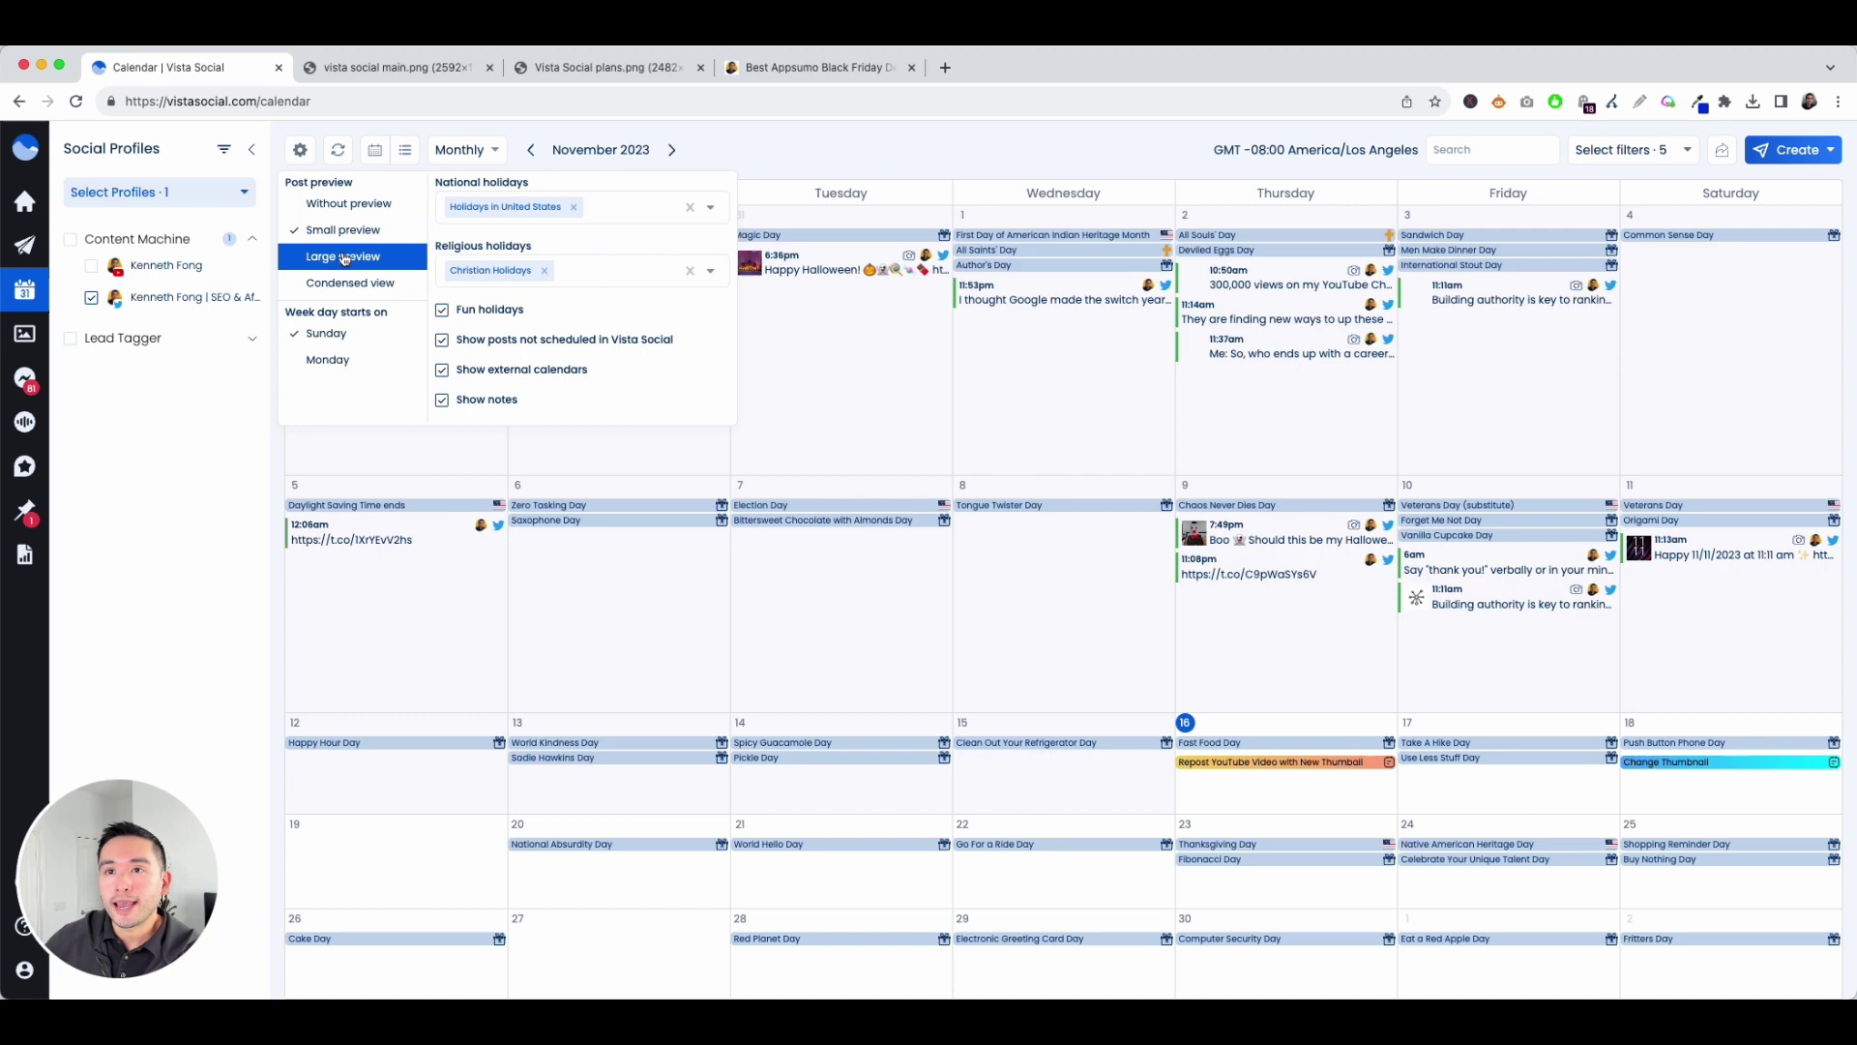
{"action": "left_click", "coordinate": [345, 259]}
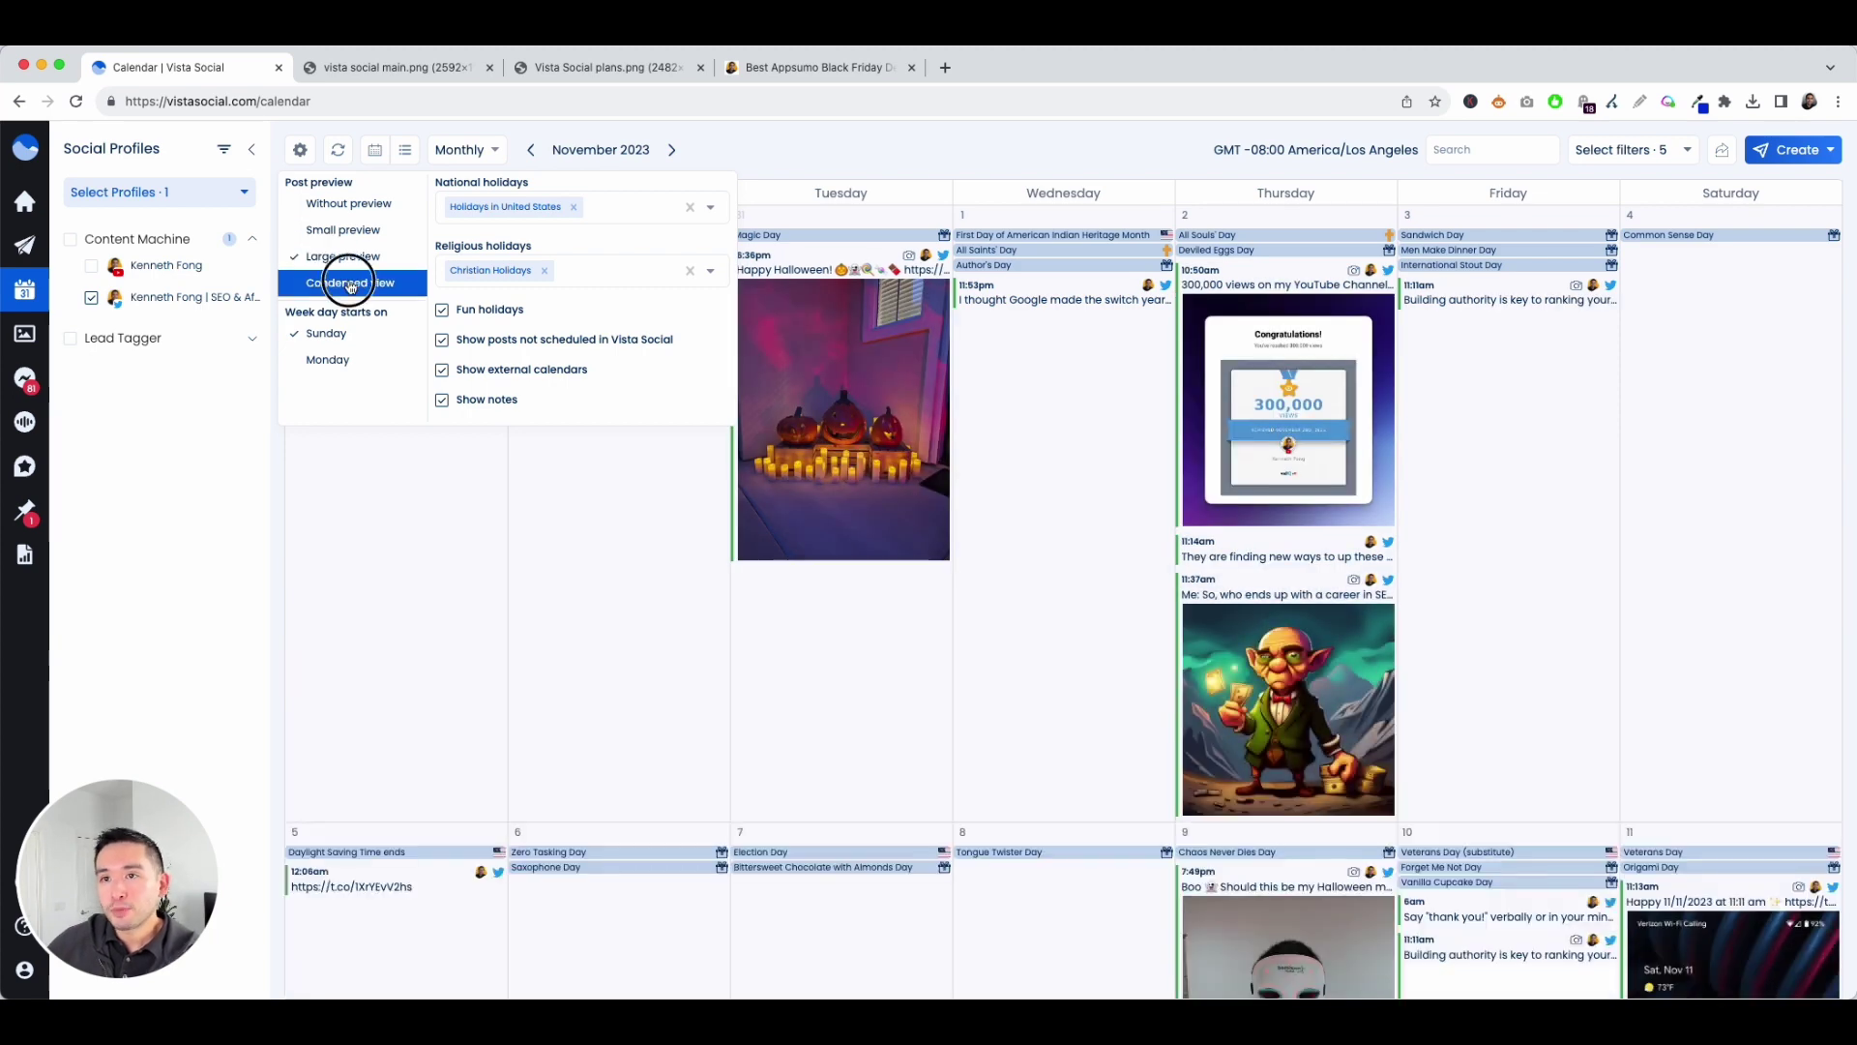
{"action": "left_click", "coordinate": [350, 284]}
{"action": "left_click", "coordinate": [343, 231]}
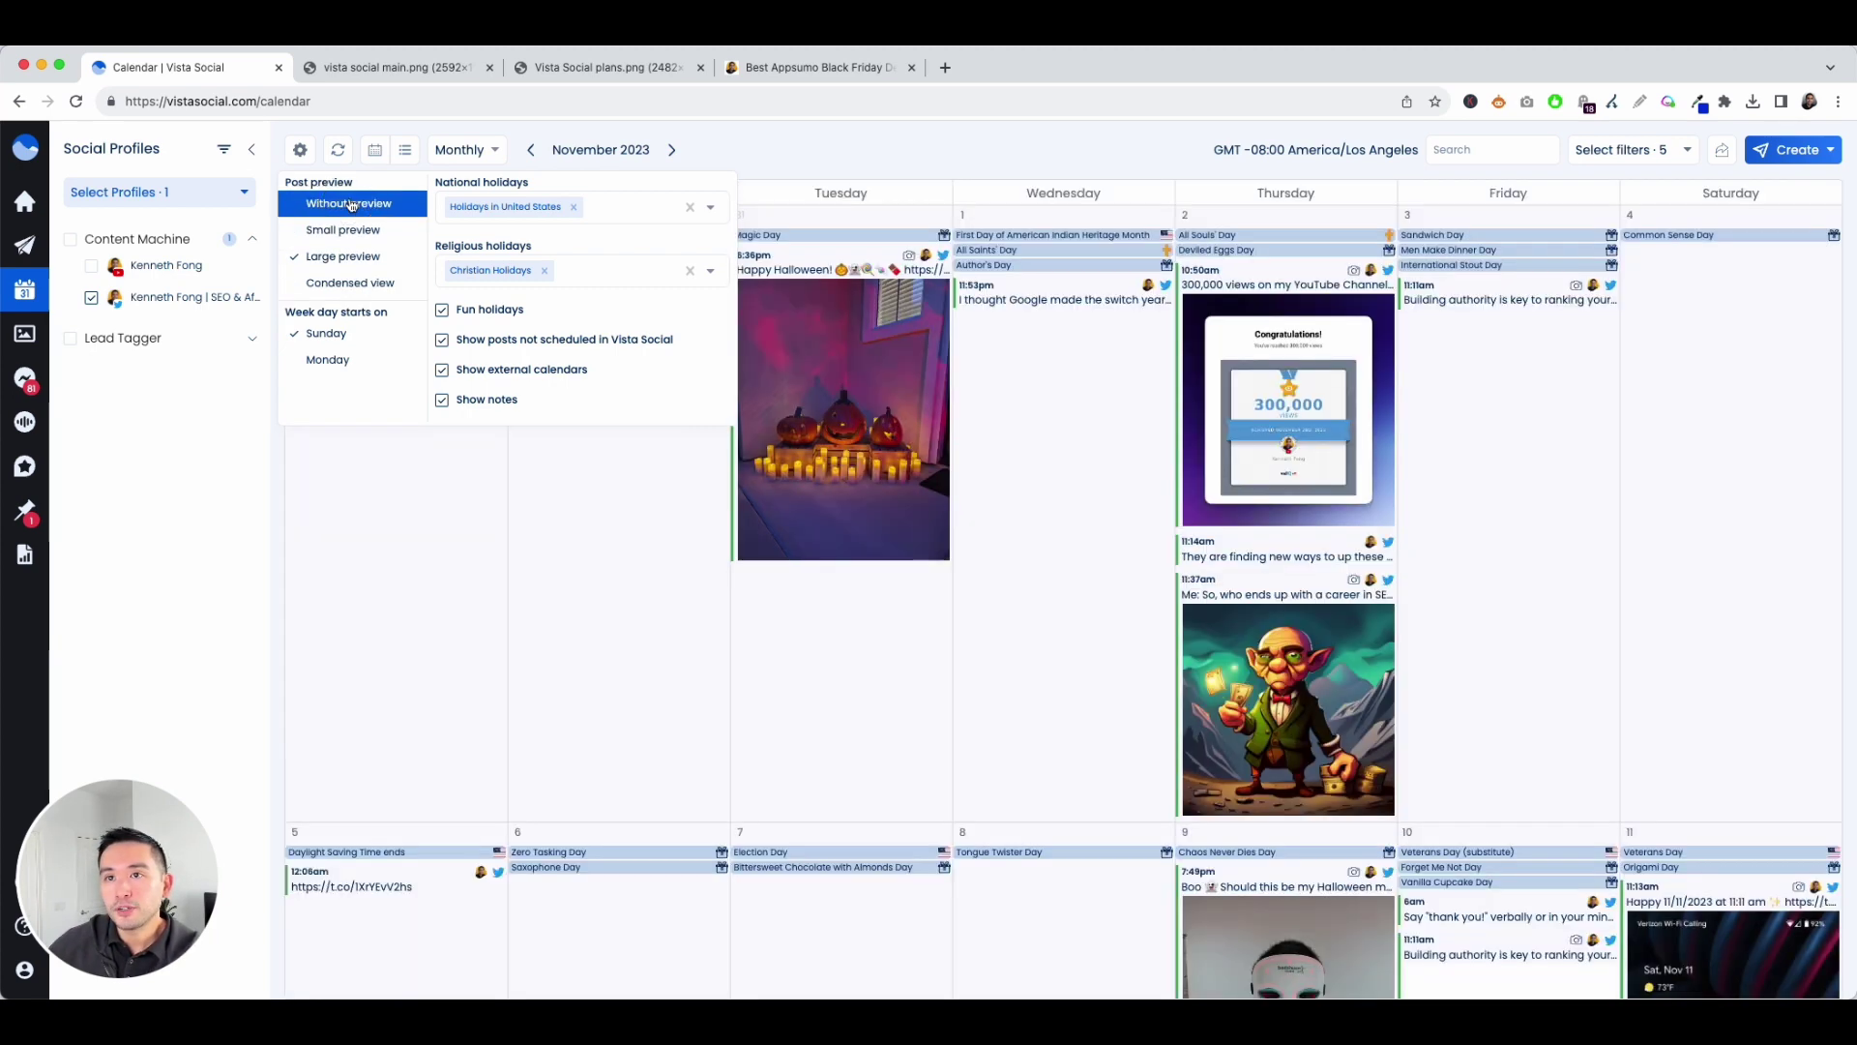
{"action": "left_click", "coordinate": [348, 204]}
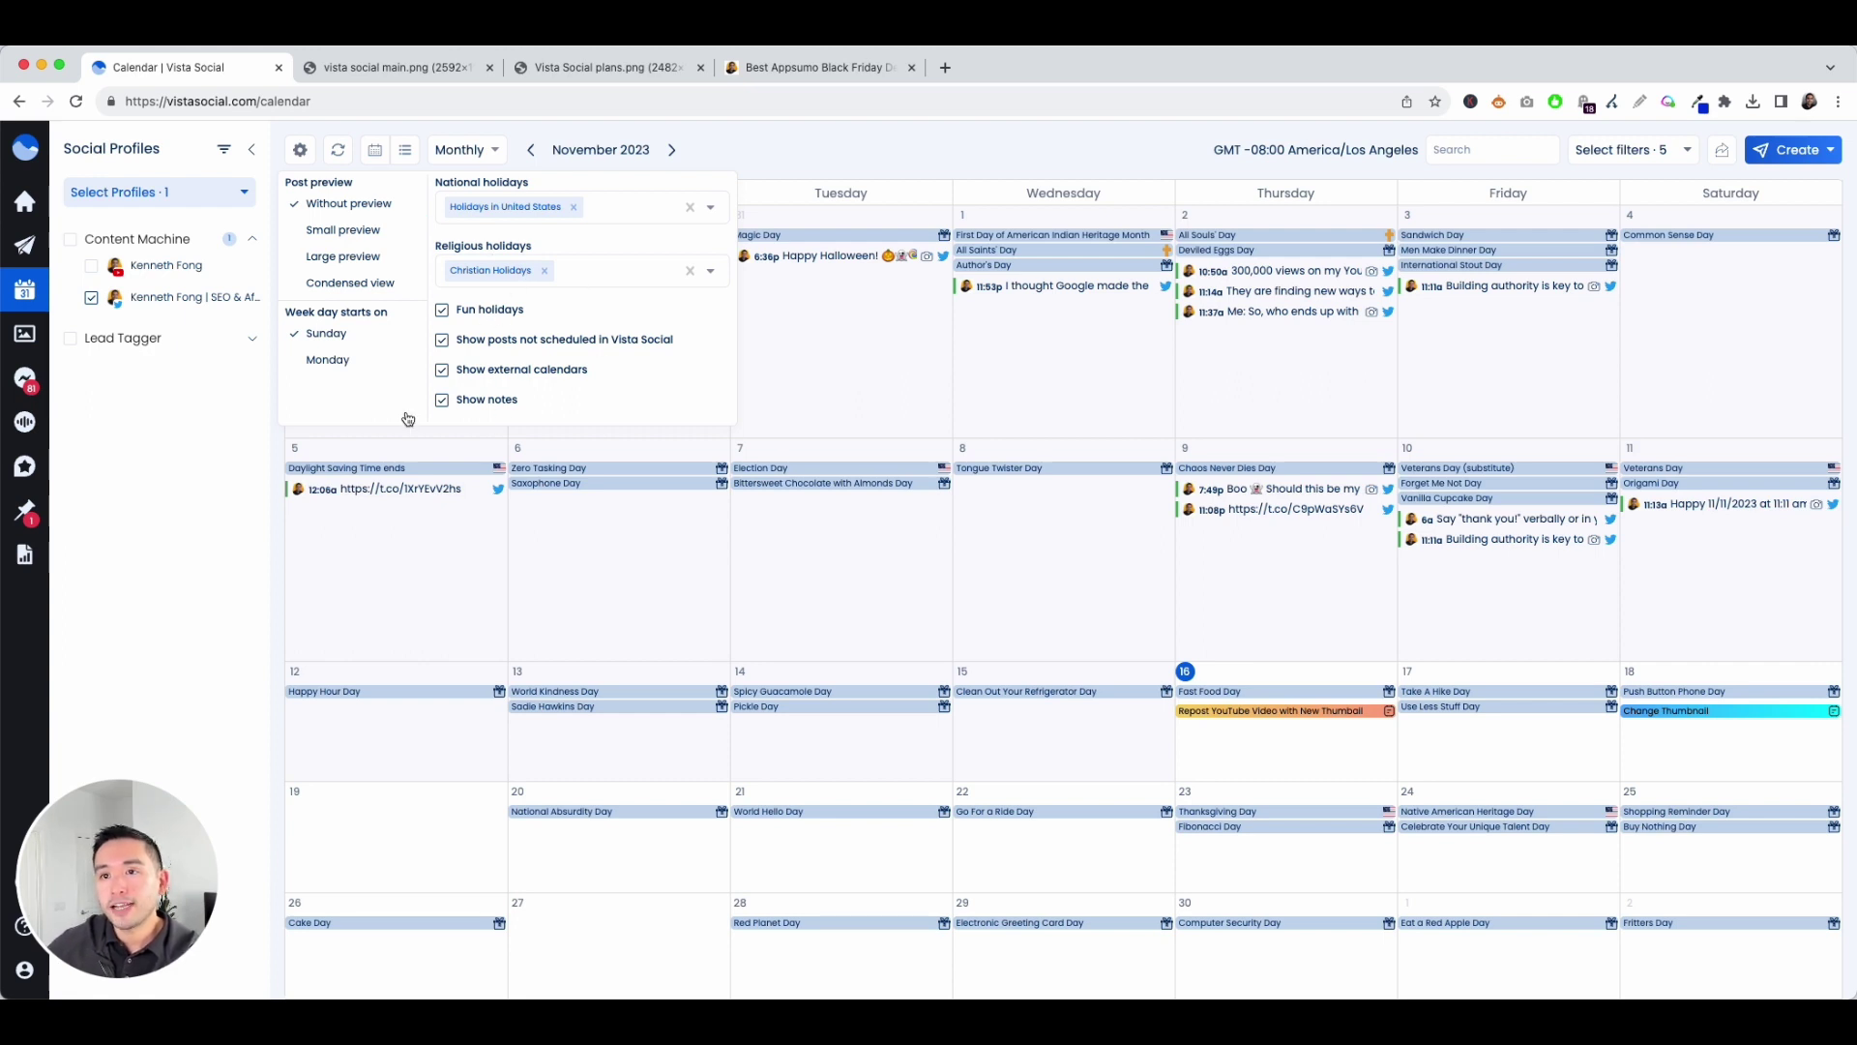
{"action": "left_click", "coordinate": [404, 155]}
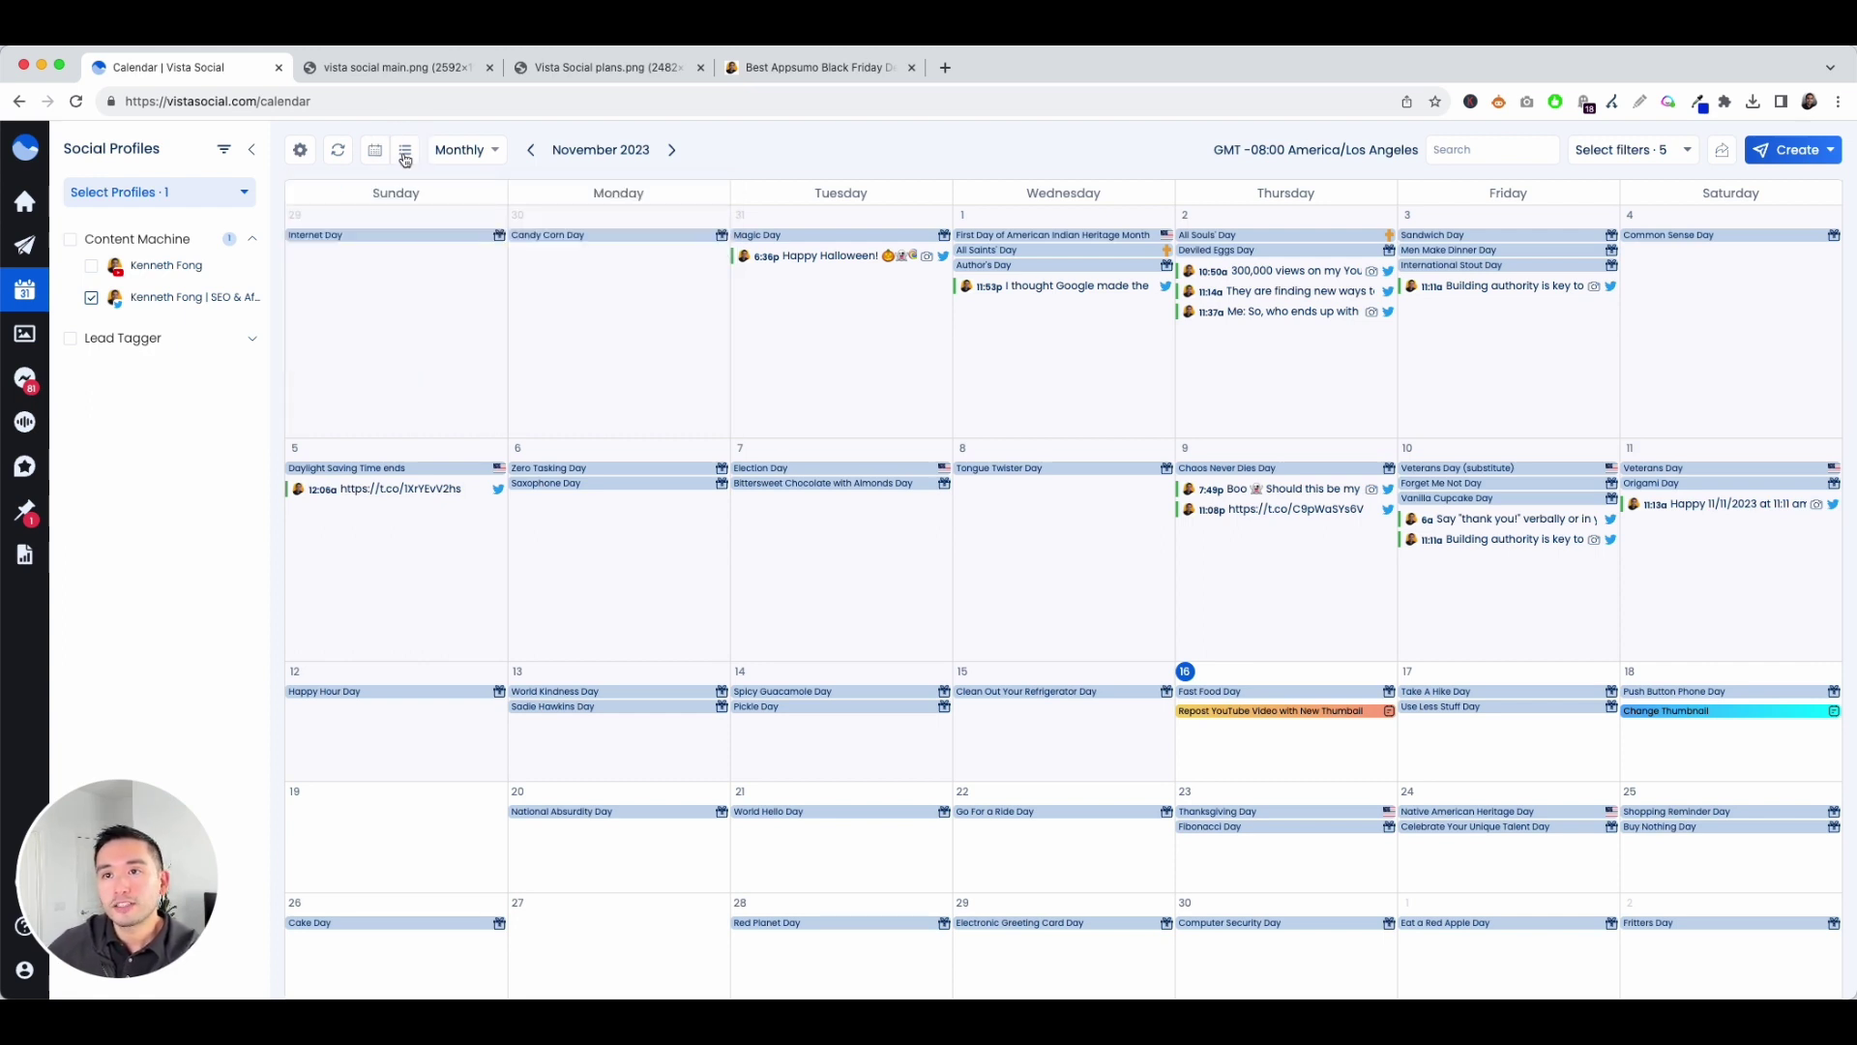
Step: Browse all posts in list view, return to the monthly grid, and open the Media Library
{"action": "left_click", "coordinate": [377, 198]}
{"action": "scroll", "coordinate": [824, 665], "scroll_direction": "down", "scroll_amount": 15}
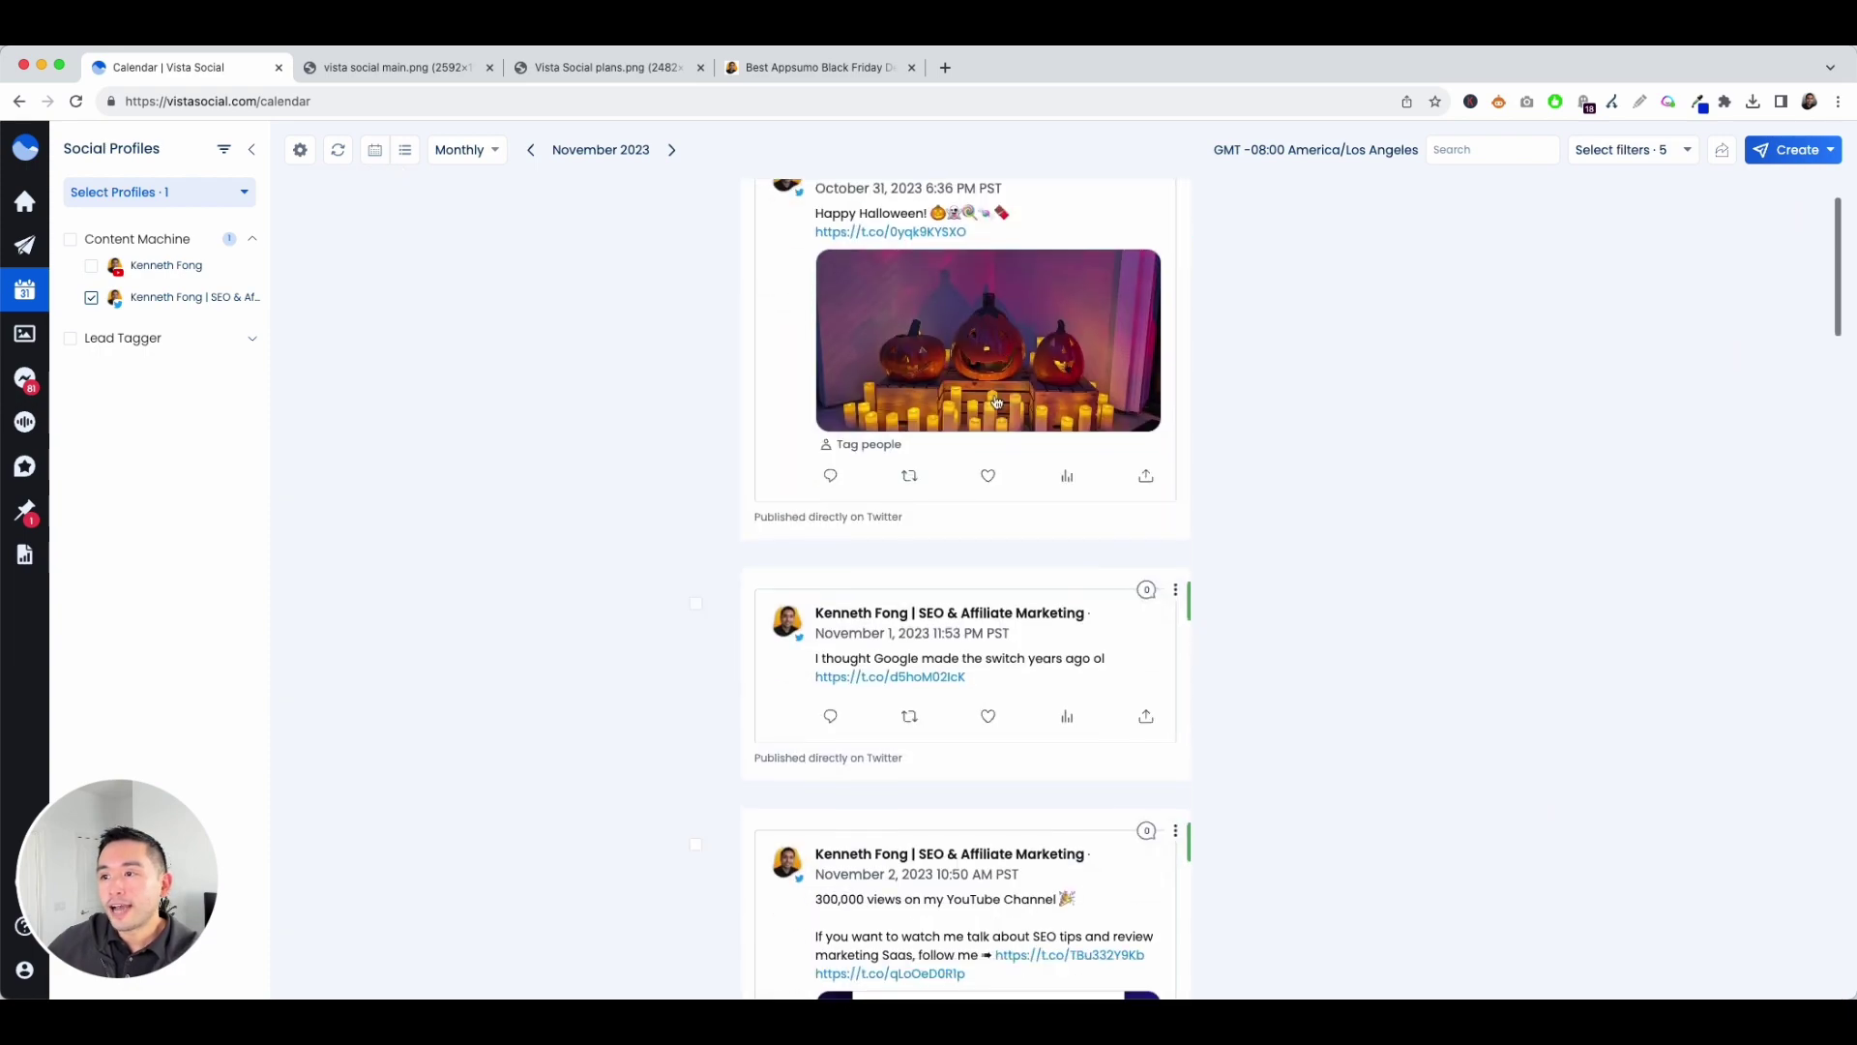
{"action": "scroll", "coordinate": [824, 665], "scroll_direction": "down", "scroll_amount": 10}
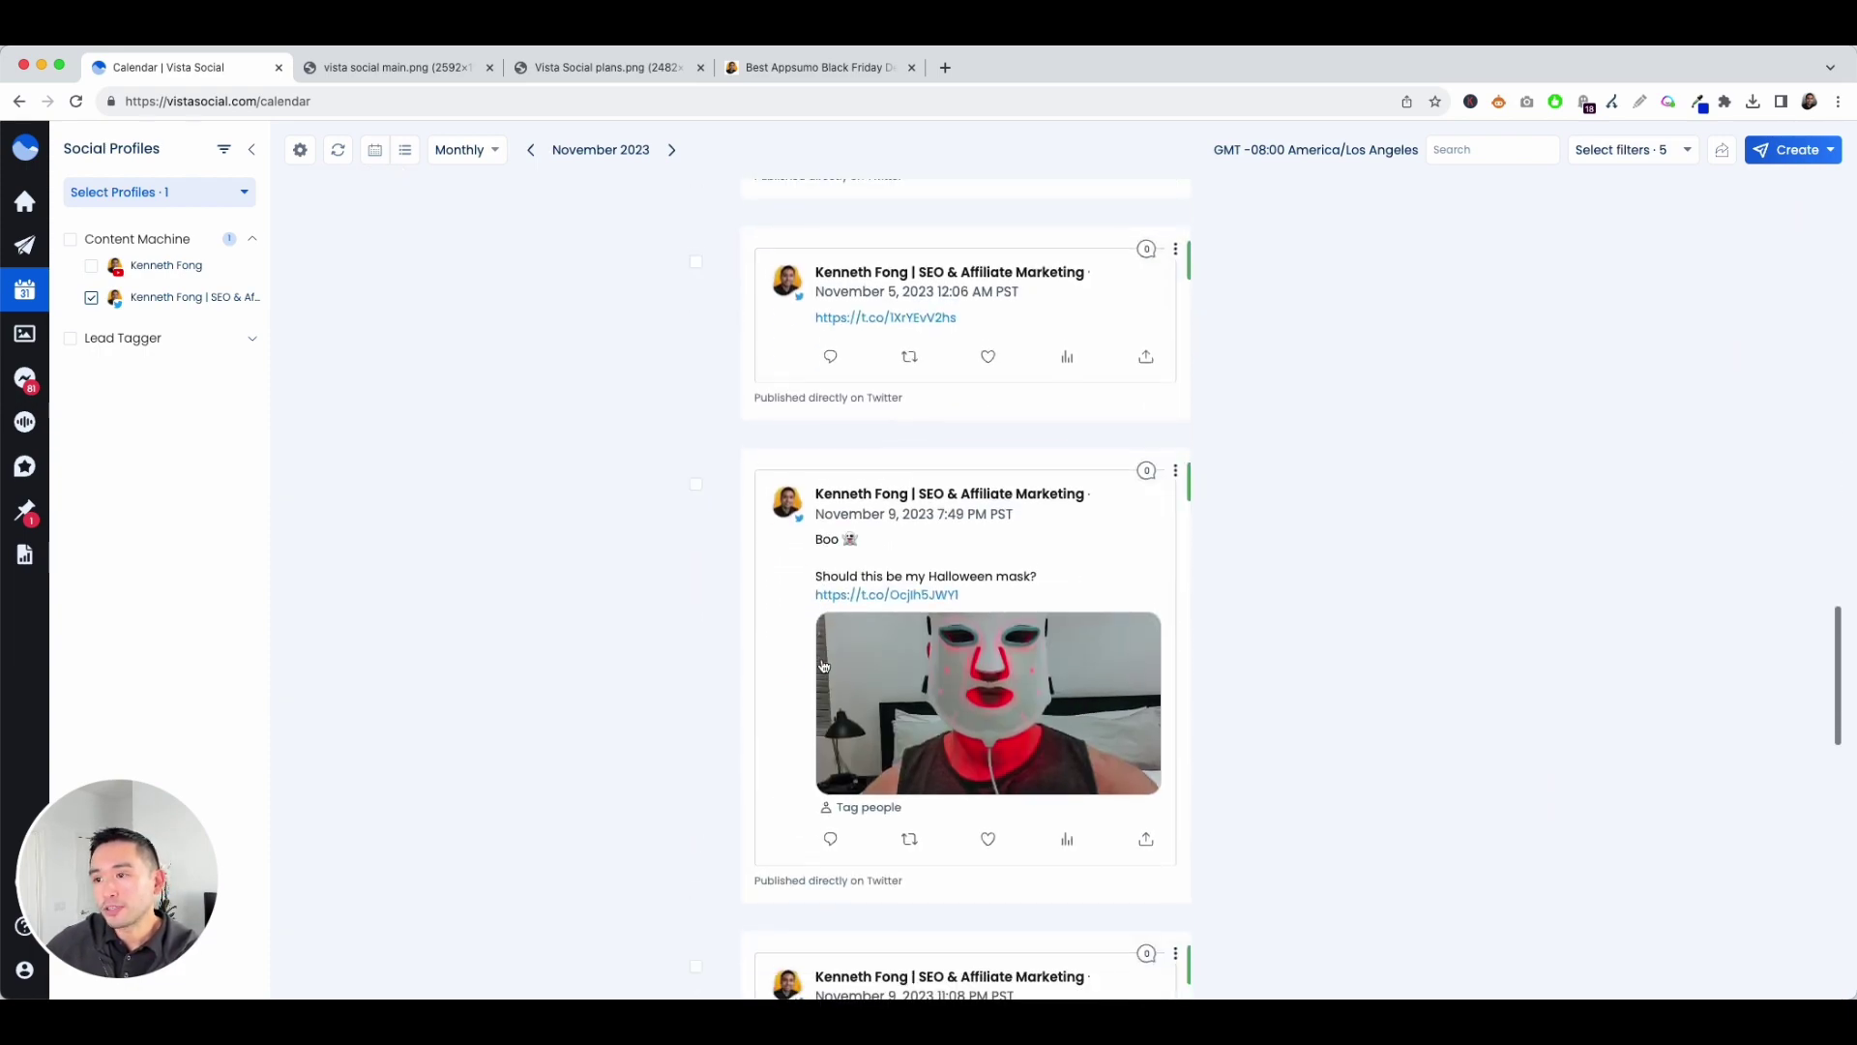
{"action": "scroll", "coordinate": [824, 668], "scroll_direction": "up", "scroll_amount": 5}
{"action": "scroll", "coordinate": [825, 665], "scroll_direction": "up", "scroll_amount": 15}
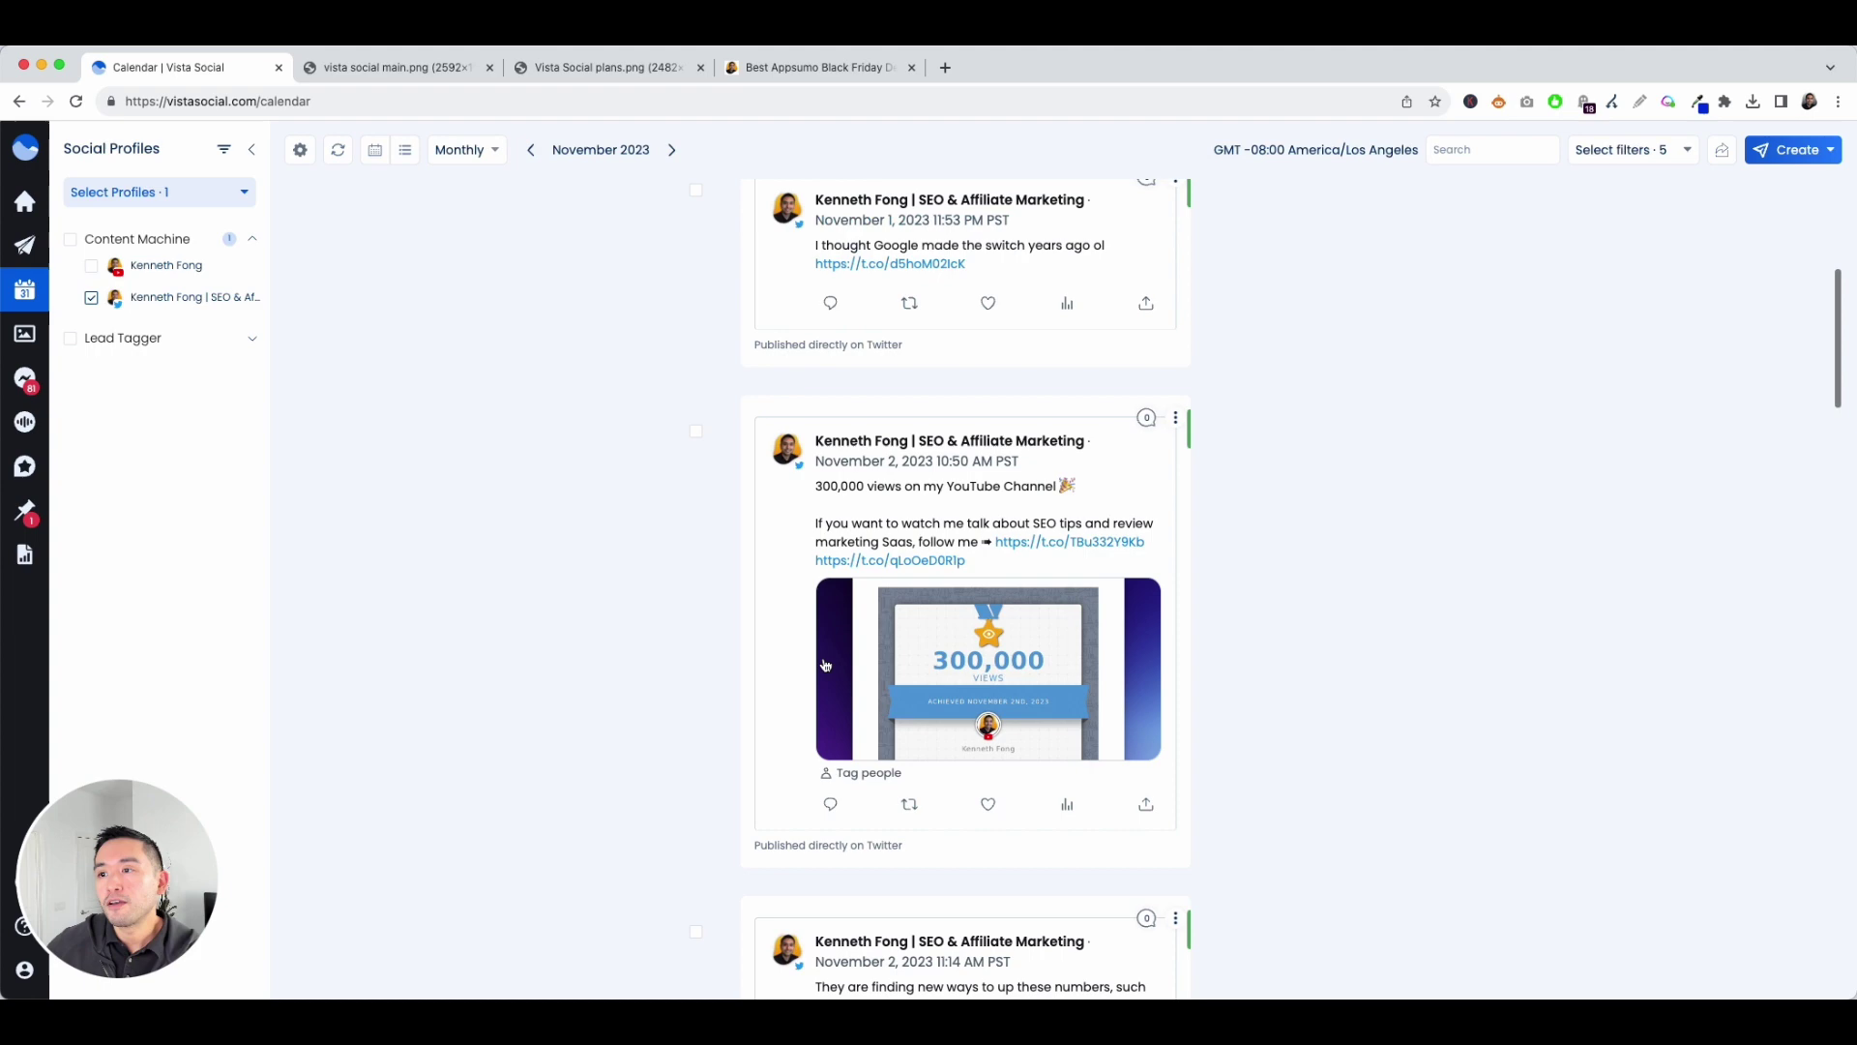
{"action": "left_click", "coordinate": [24, 289]}
{"action": "left_click", "coordinate": [25, 336]}
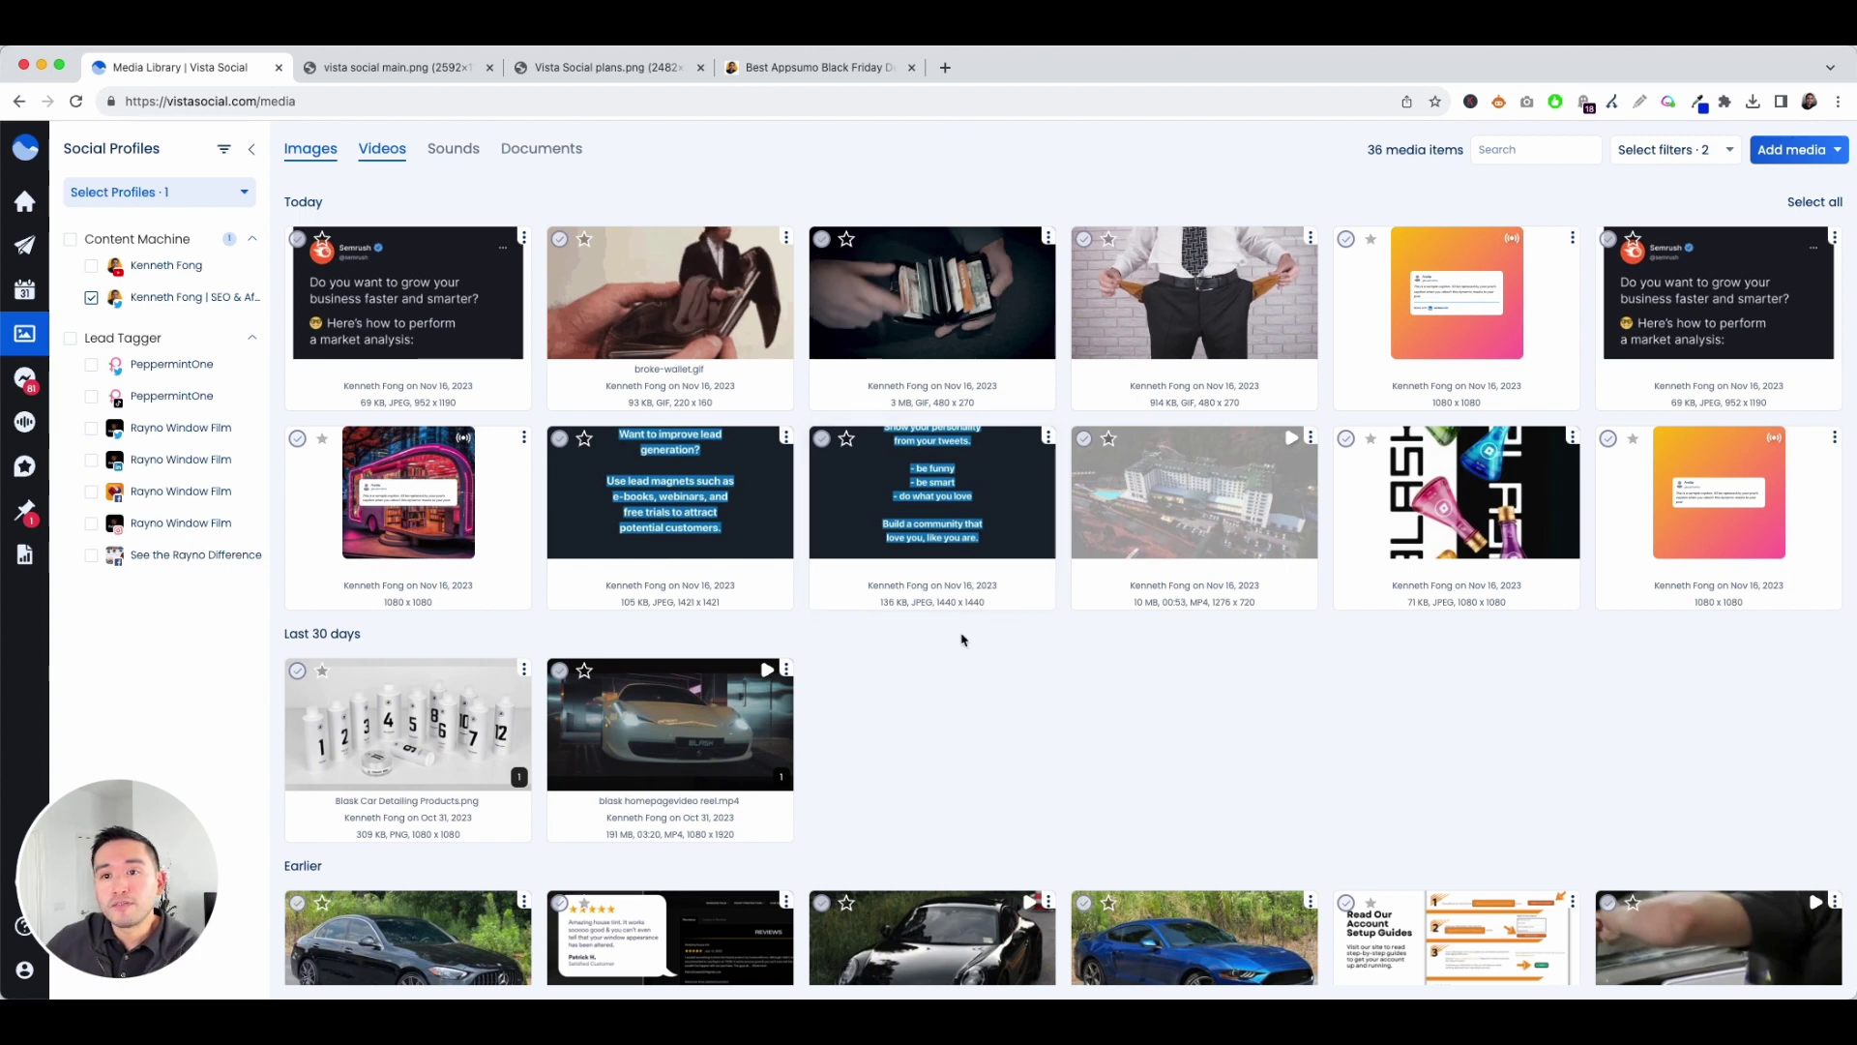
Step: Review the latest Inbox mention, its message filter and internal note tab, then go to Listening
{"action": "left_click", "coordinate": [27, 381]}
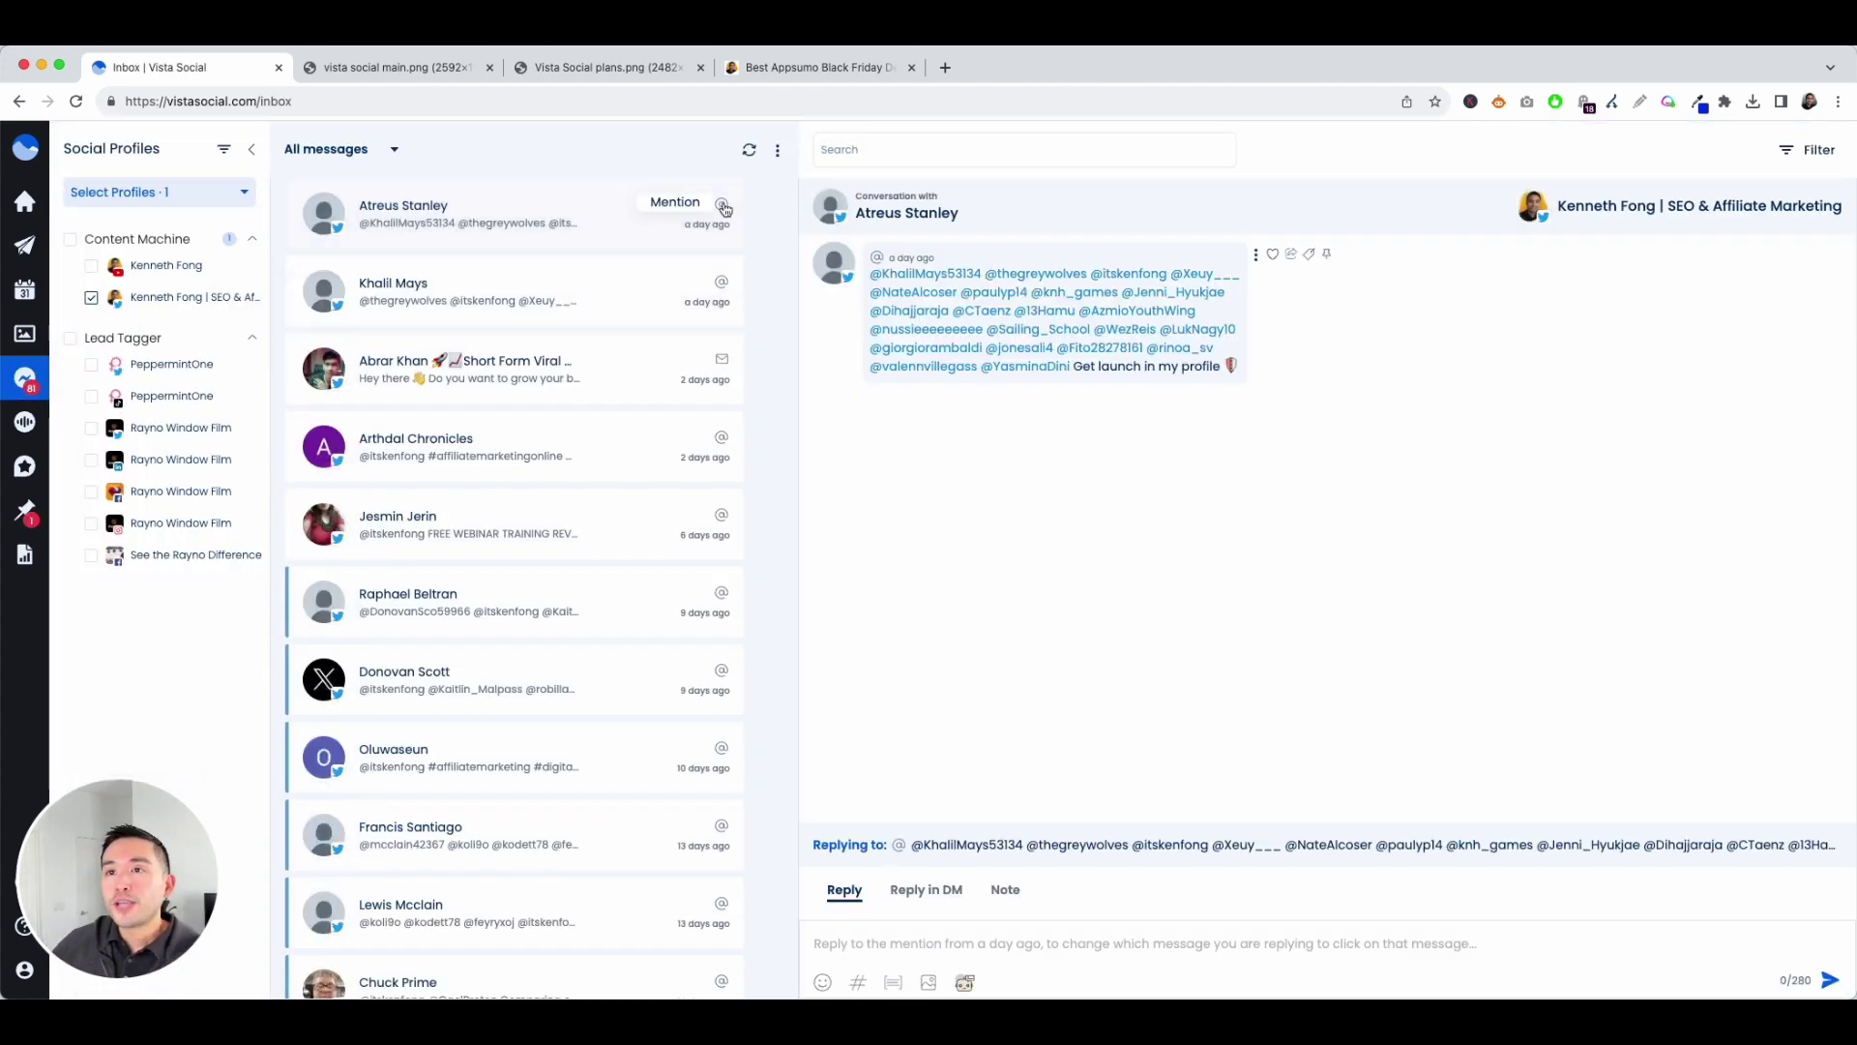
{"action": "left_click", "coordinate": [724, 209]}
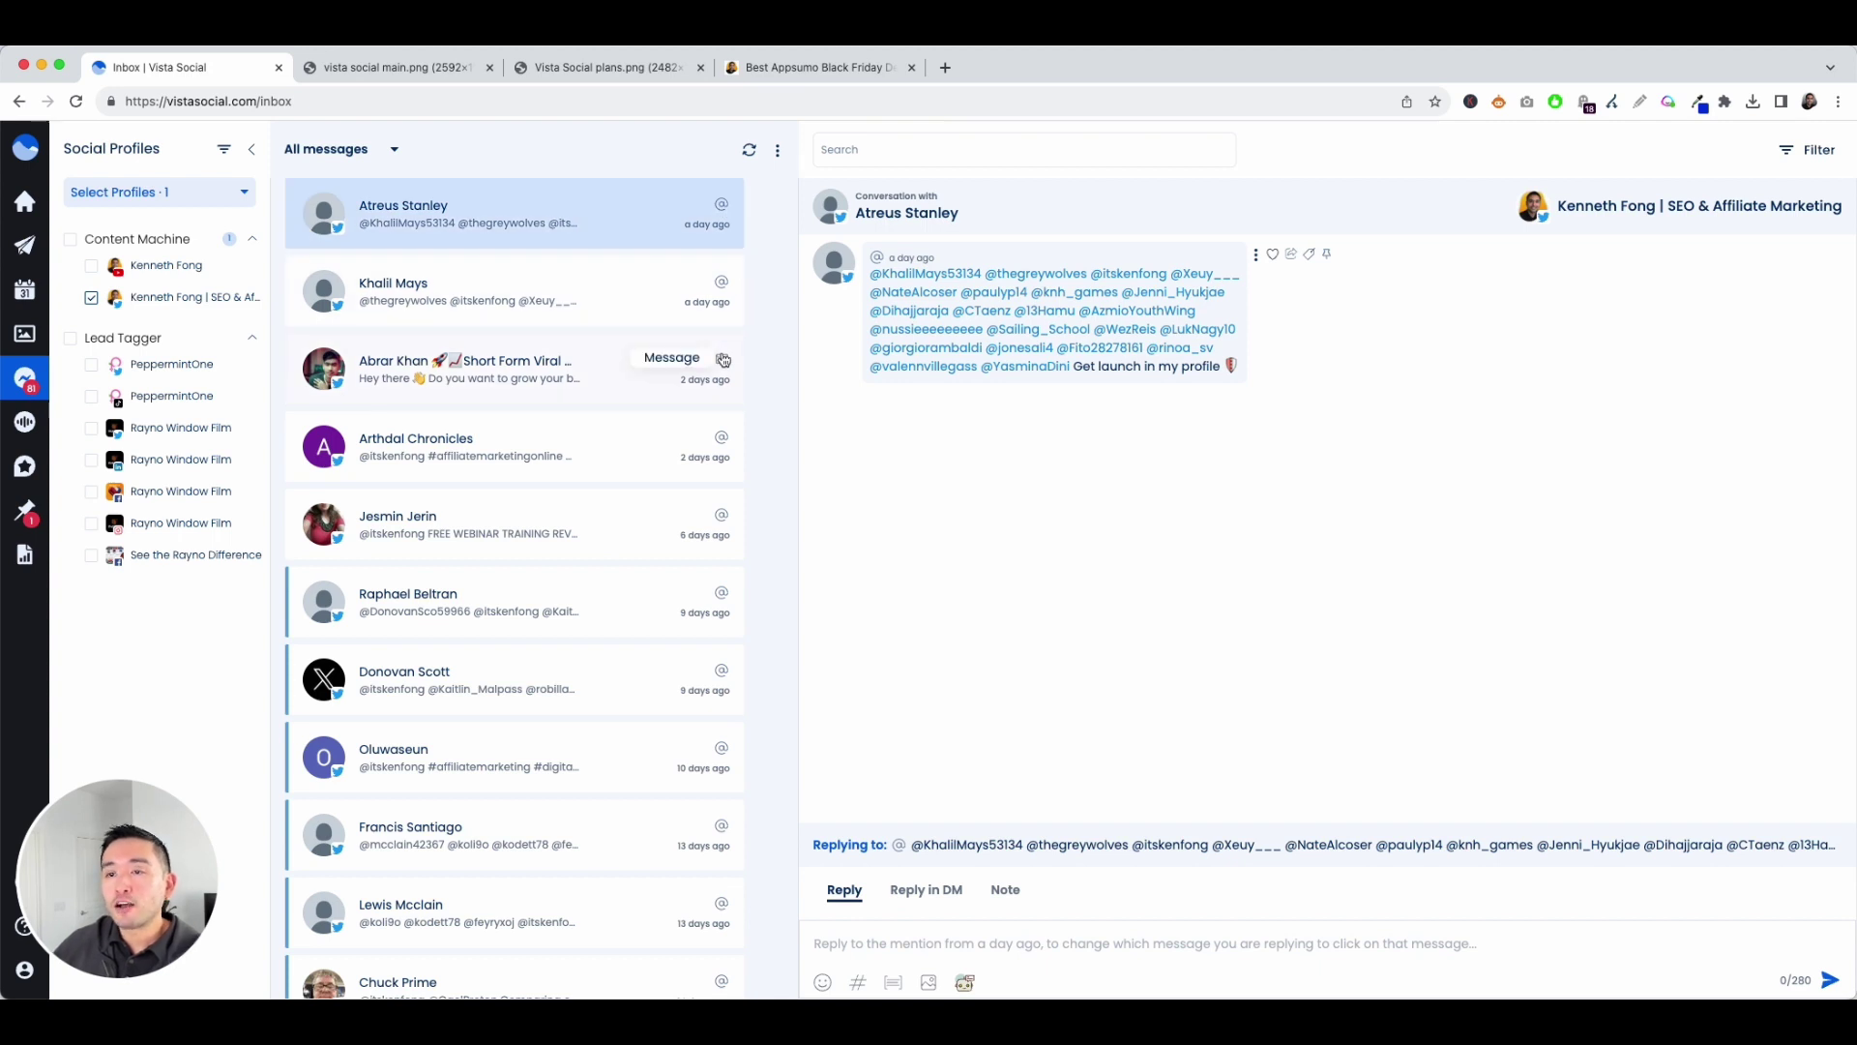
{"action": "left_click", "coordinate": [1809, 149]}
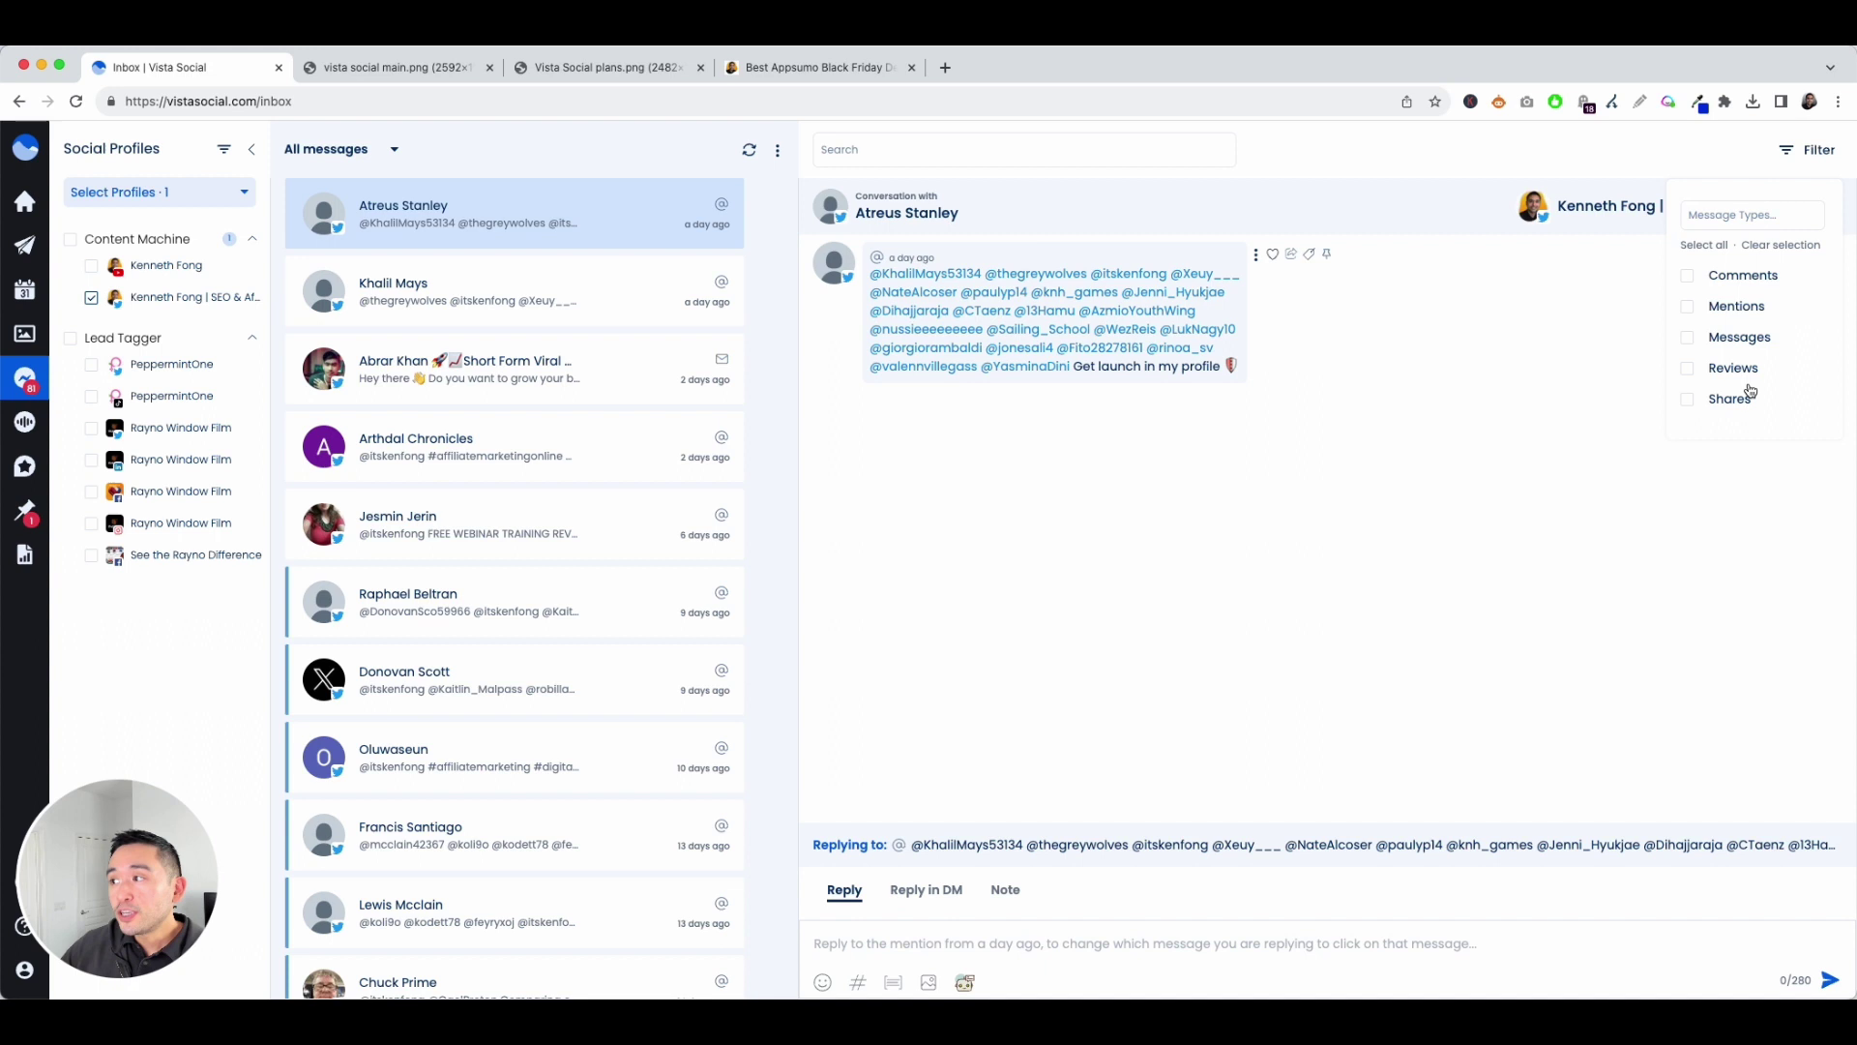
{"action": "left_click", "coordinate": [1045, 331]}
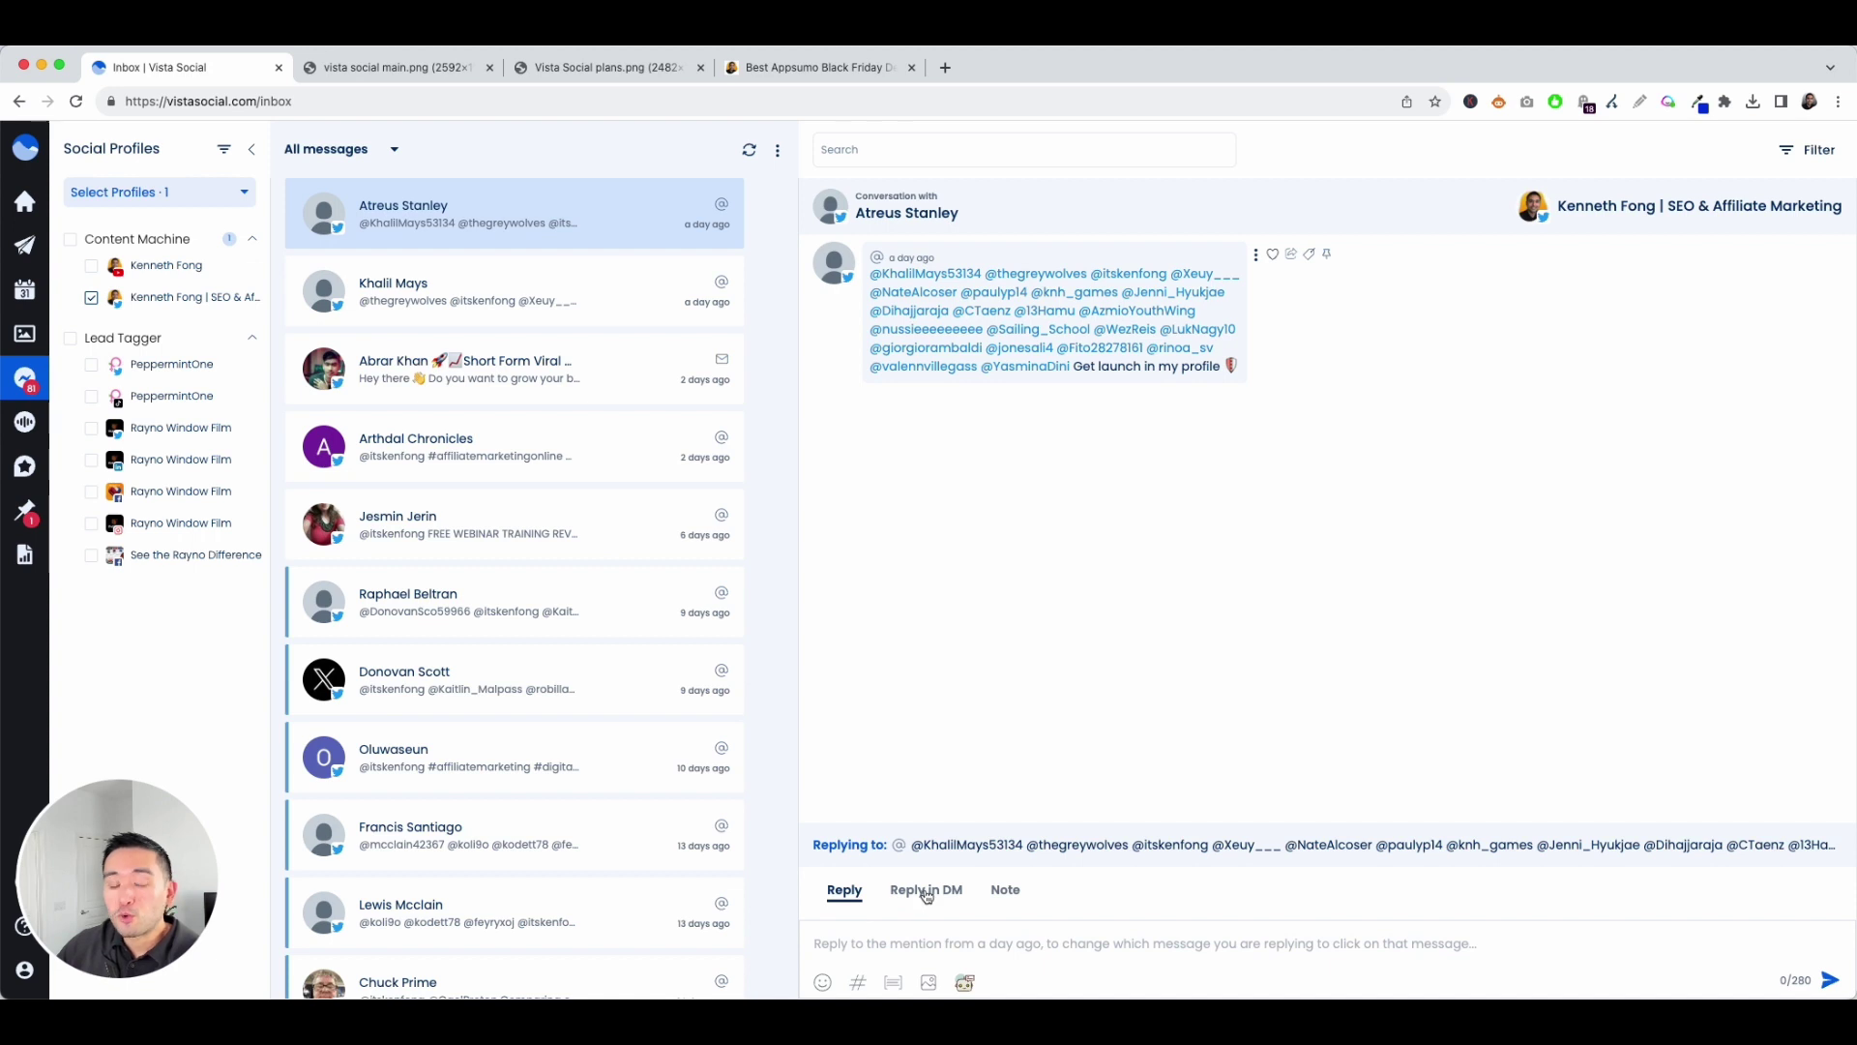
{"action": "left_click", "coordinate": [1002, 892]}
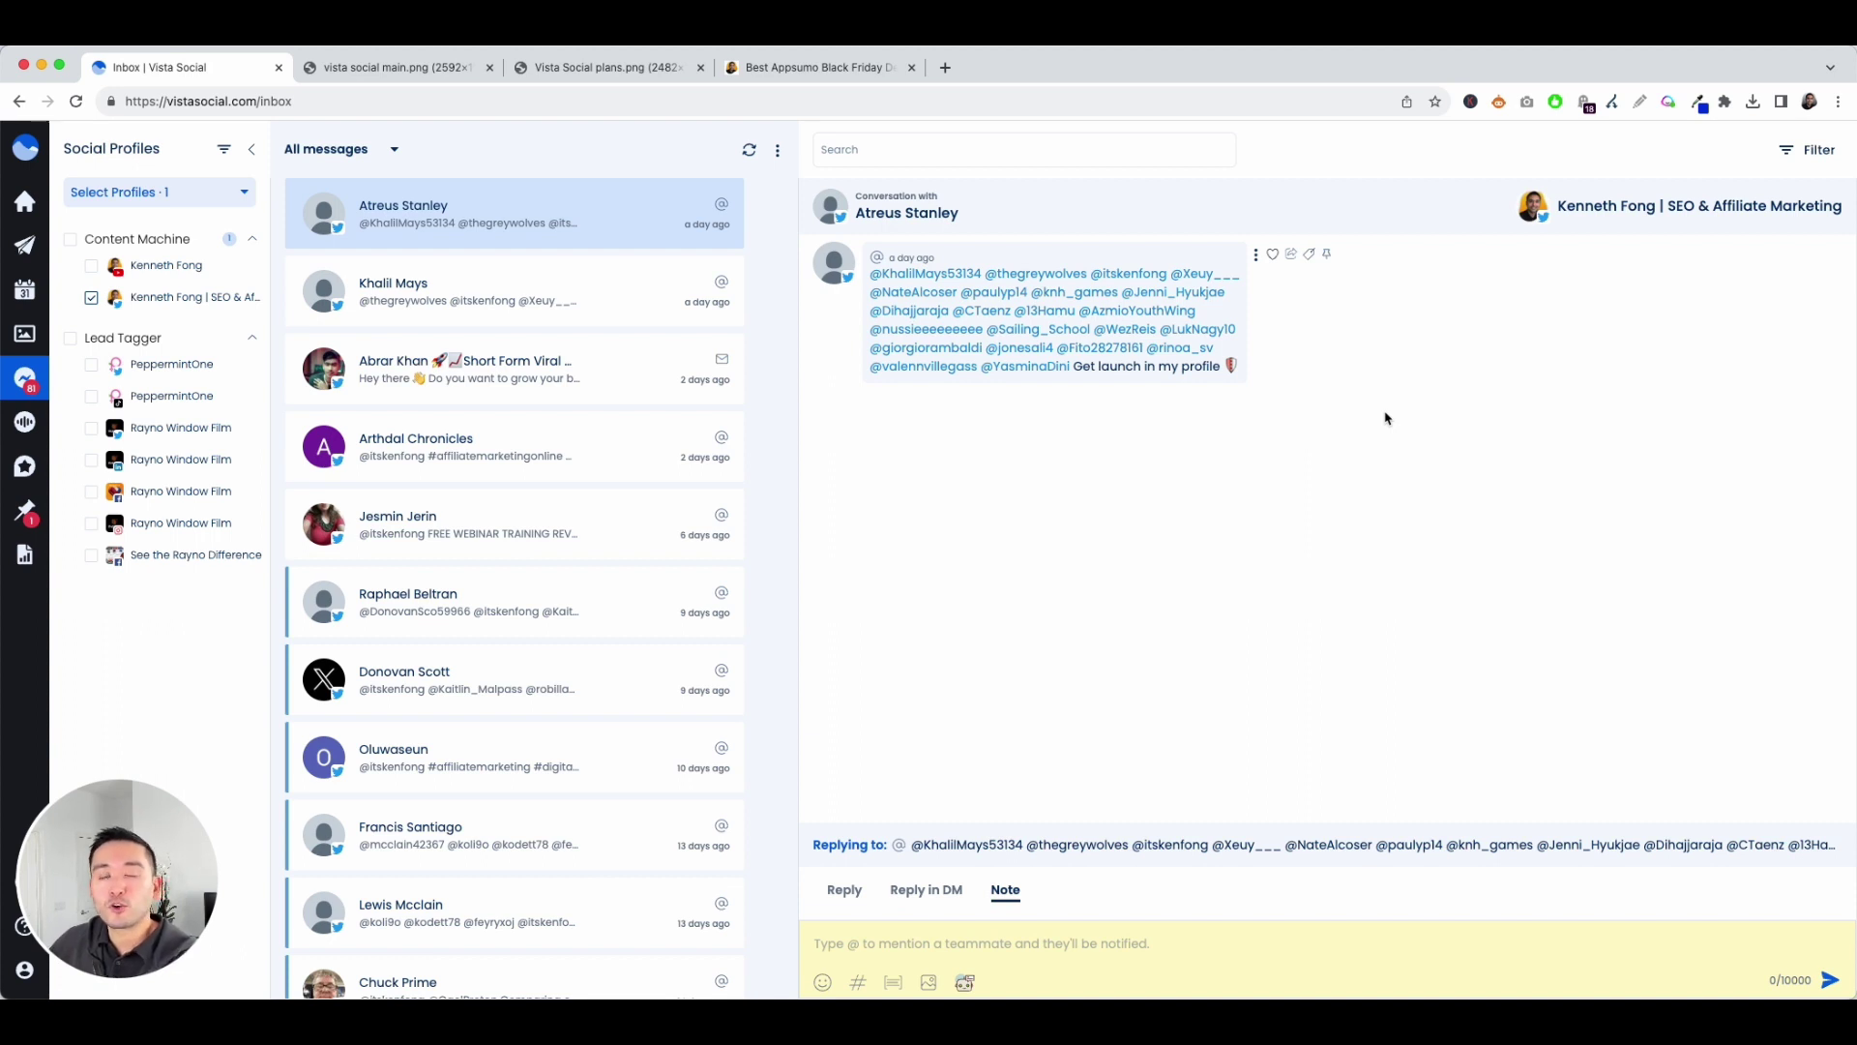
{"action": "left_click", "coordinate": [25, 422]}
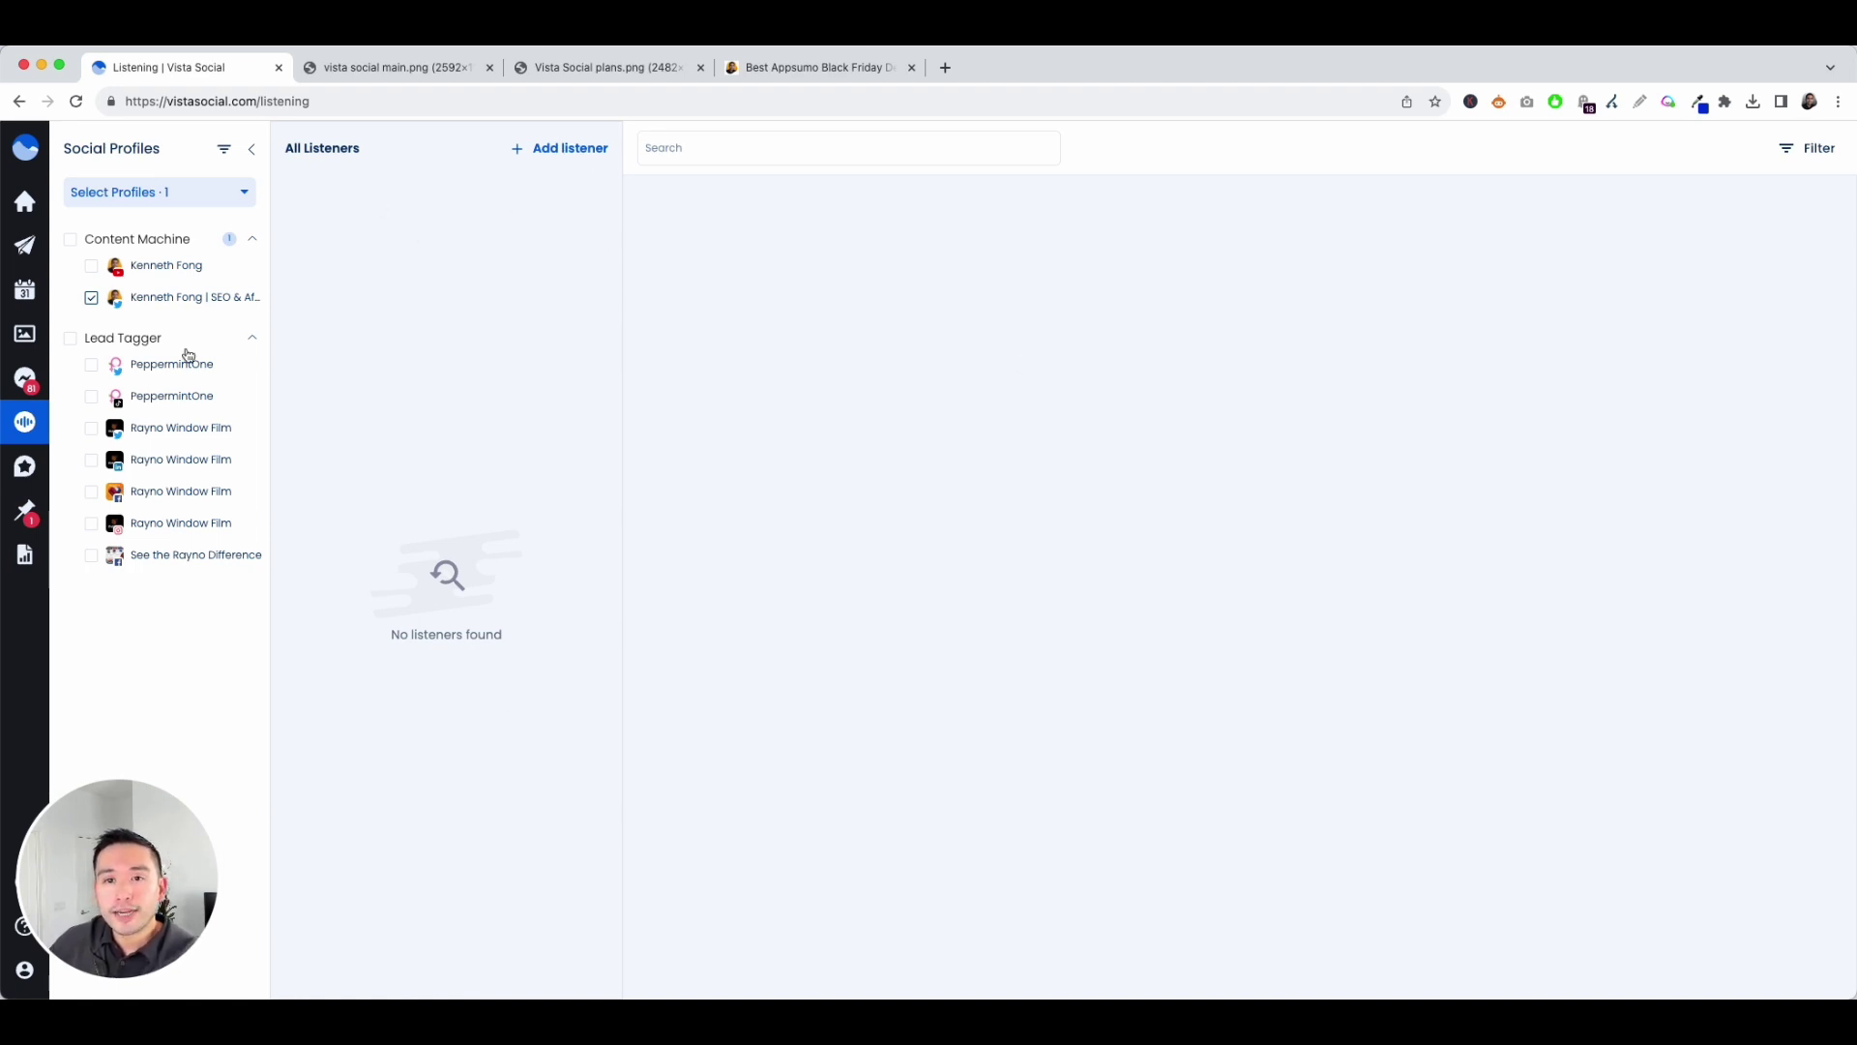
Step: Look over the Reviews page, then go to Reports showing the November 2023 calendar
{"action": "left_click", "coordinate": [24, 466]}
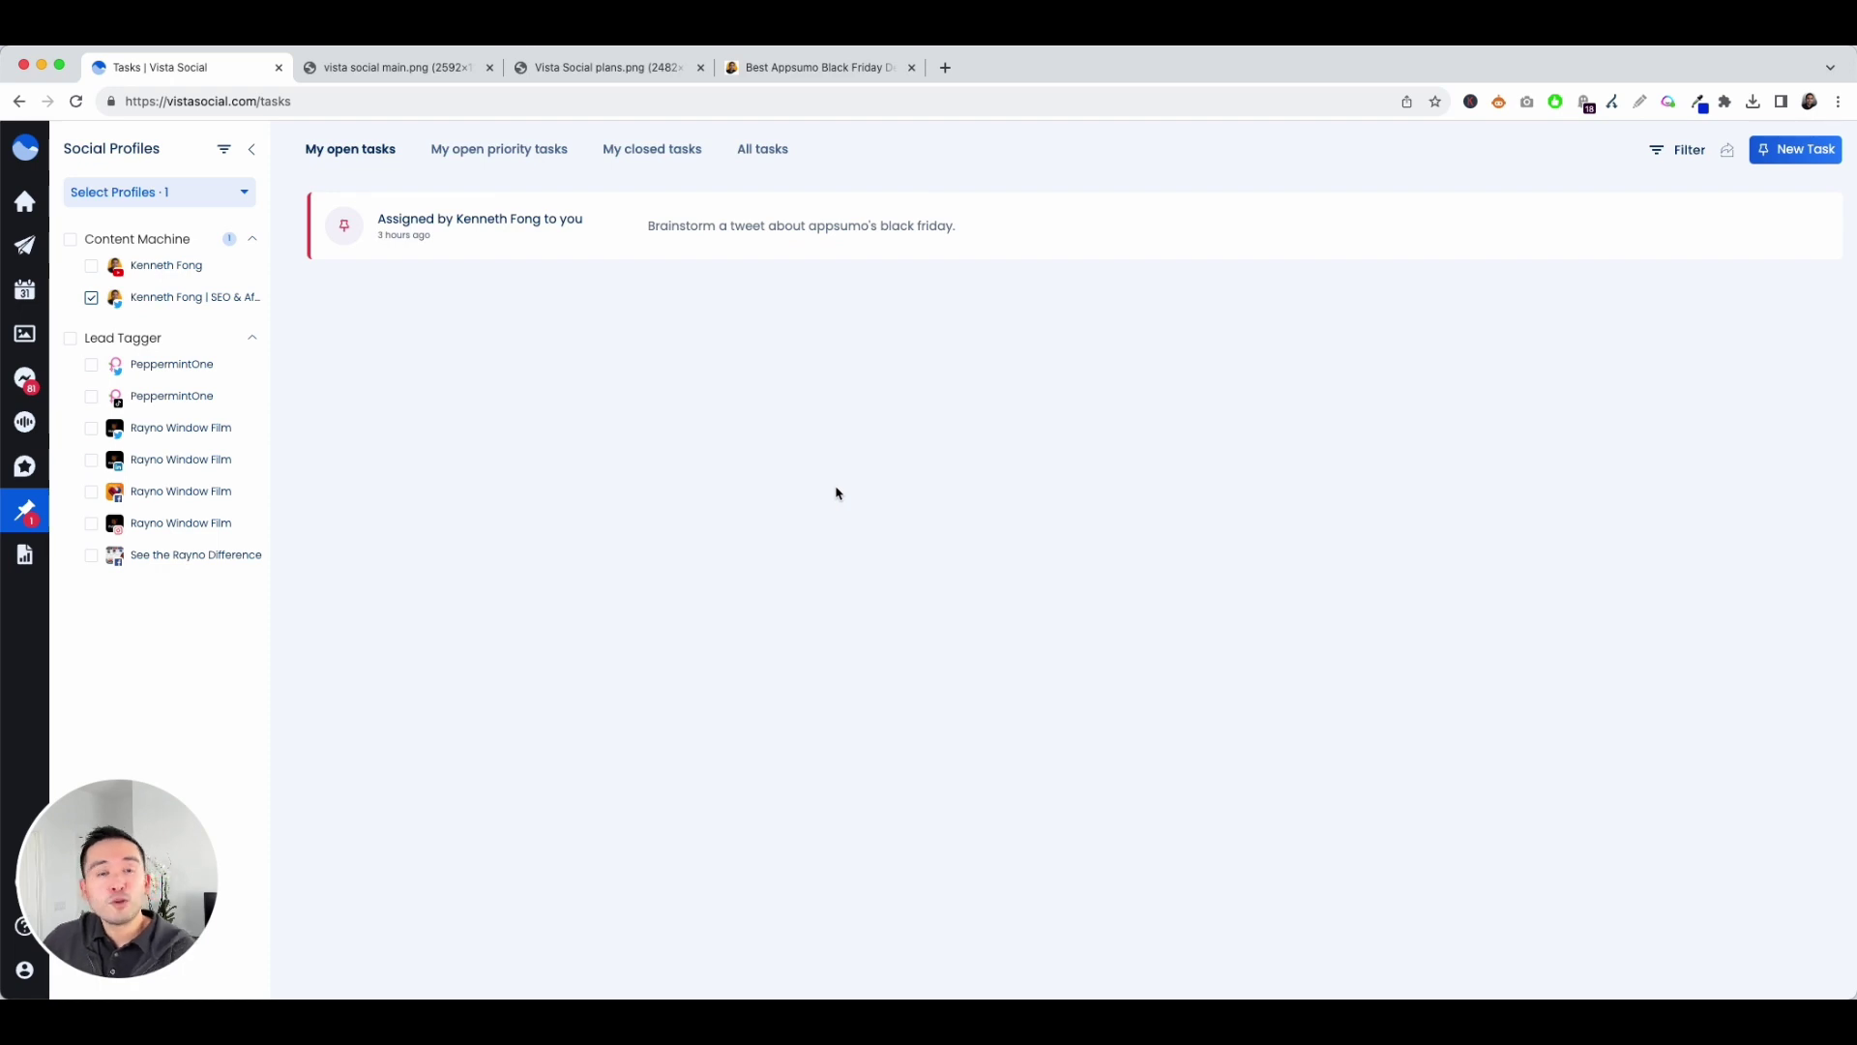
{"action": "left_click", "coordinate": [24, 553]}
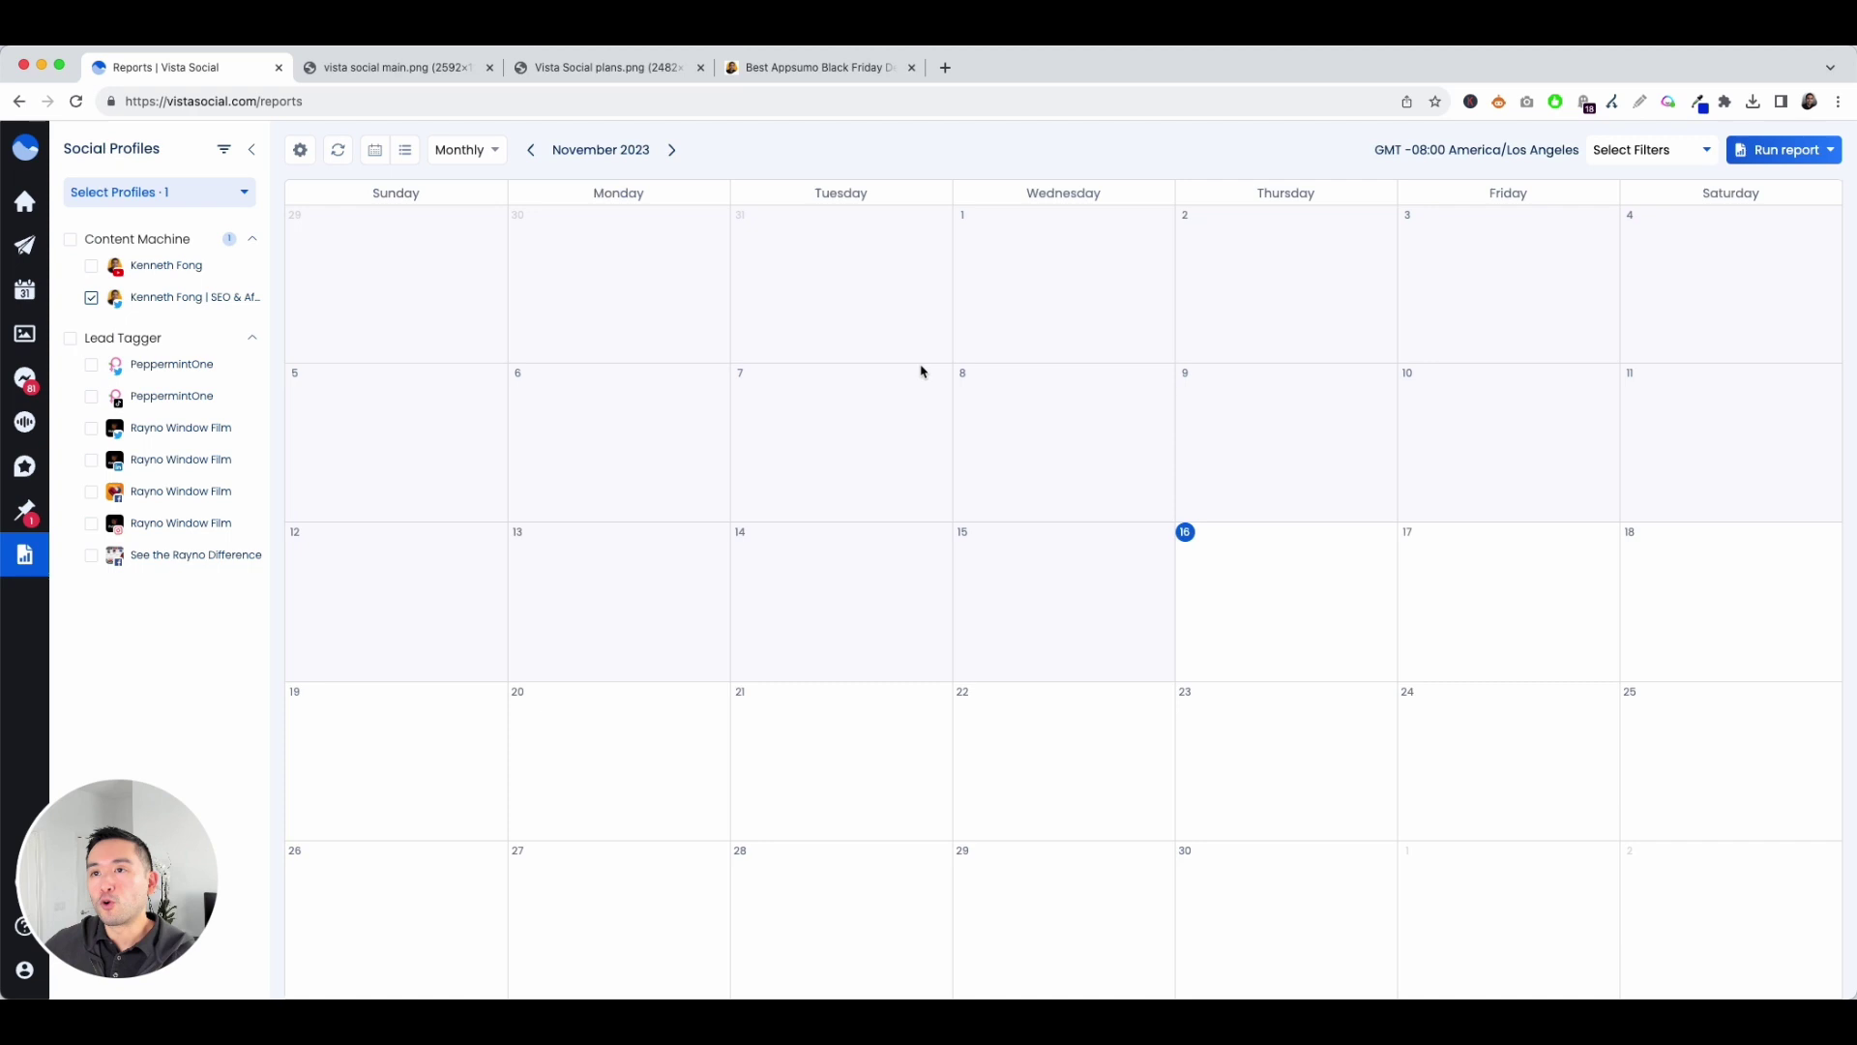
{"action": "left_click", "coordinate": [1747, 152]}
{"action": "left_click", "coordinate": [1749, 190]}
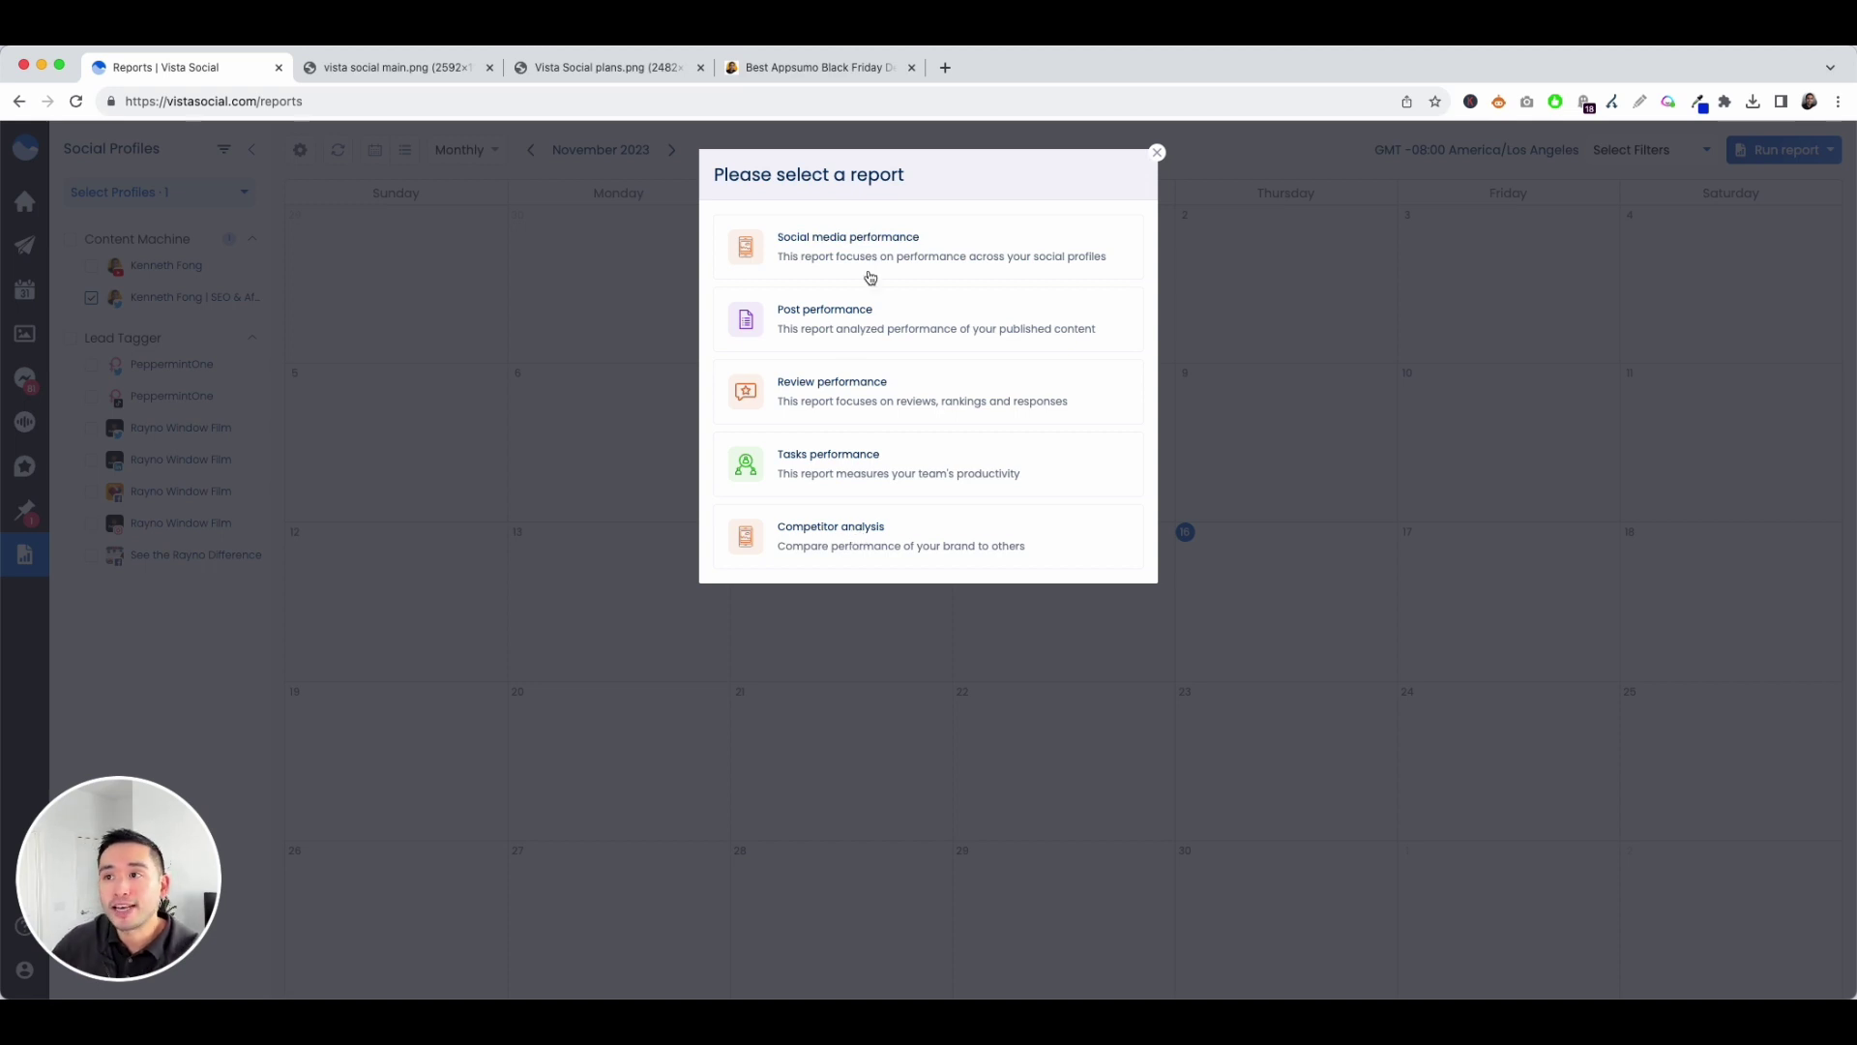
{"action": "left_click", "coordinate": [801, 254]}
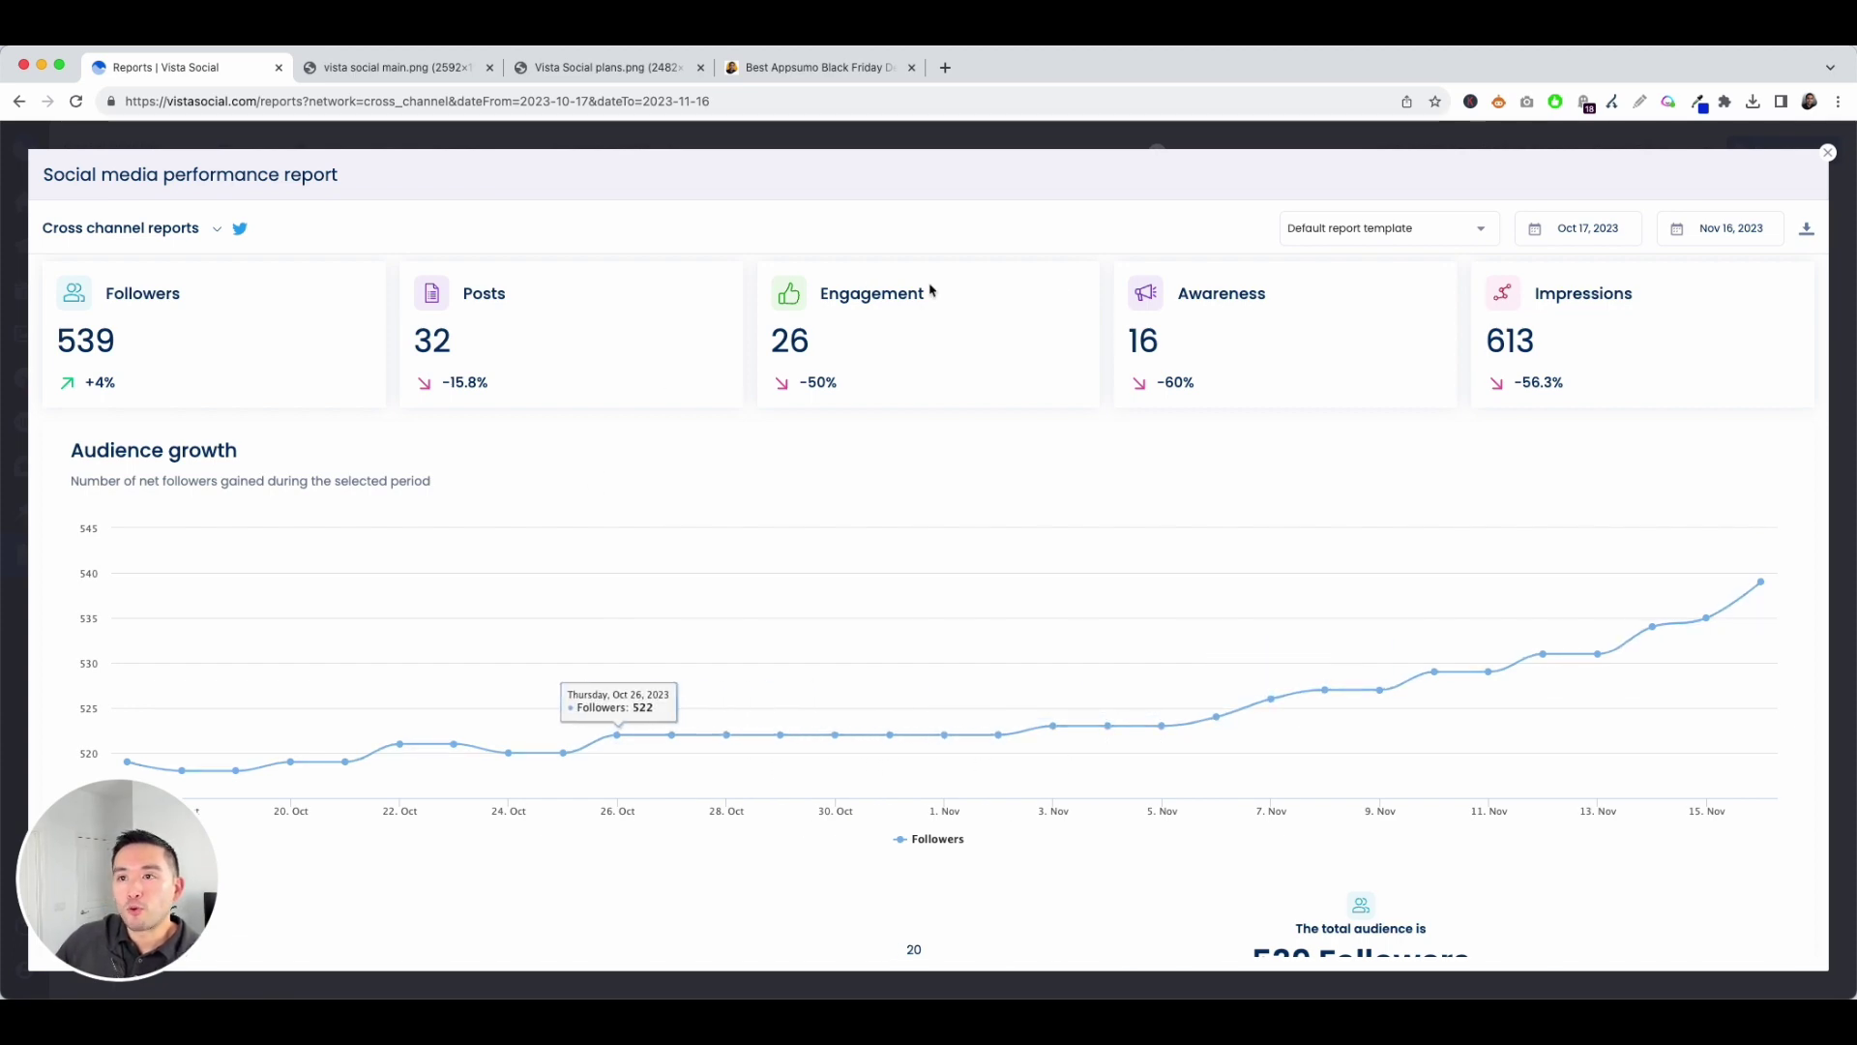
{"action": "scroll", "coordinate": [932, 291], "scroll_direction": "down", "scroll_amount": 10}
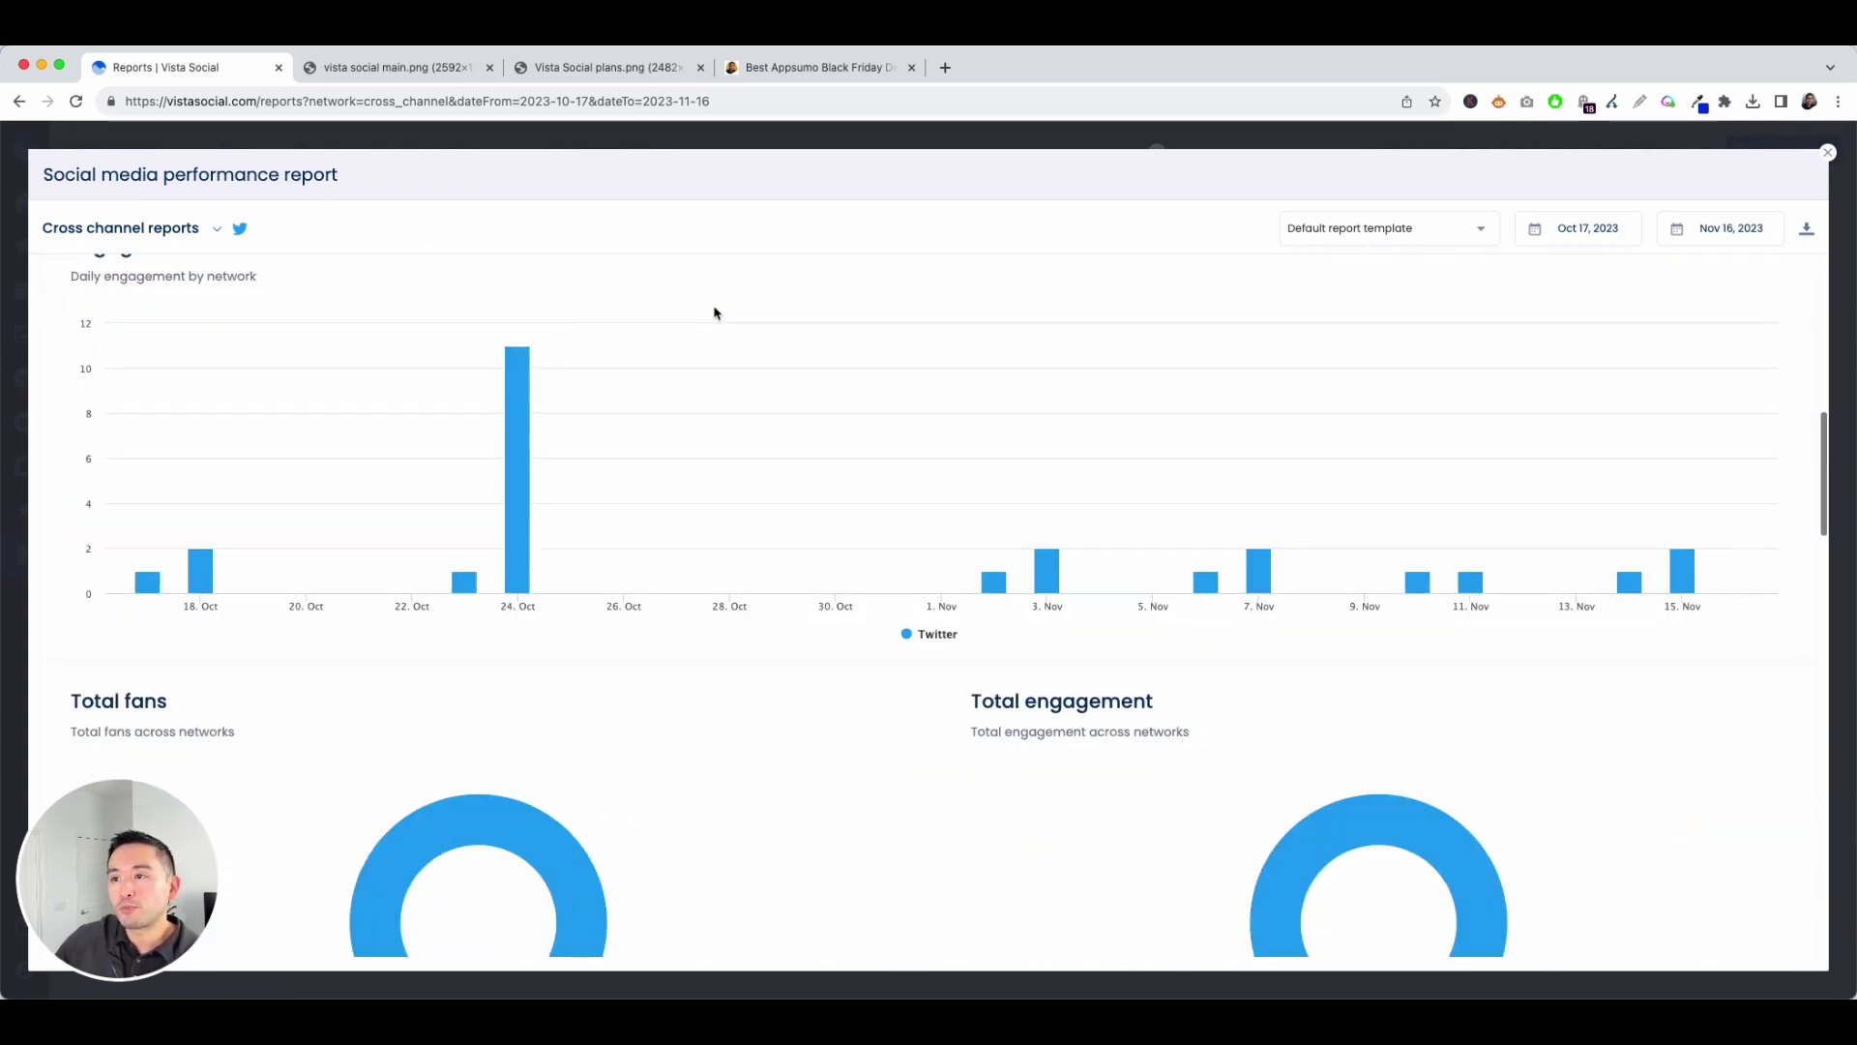
{"action": "scroll", "coordinate": [714, 312], "scroll_direction": "up", "scroll_amount": 10}
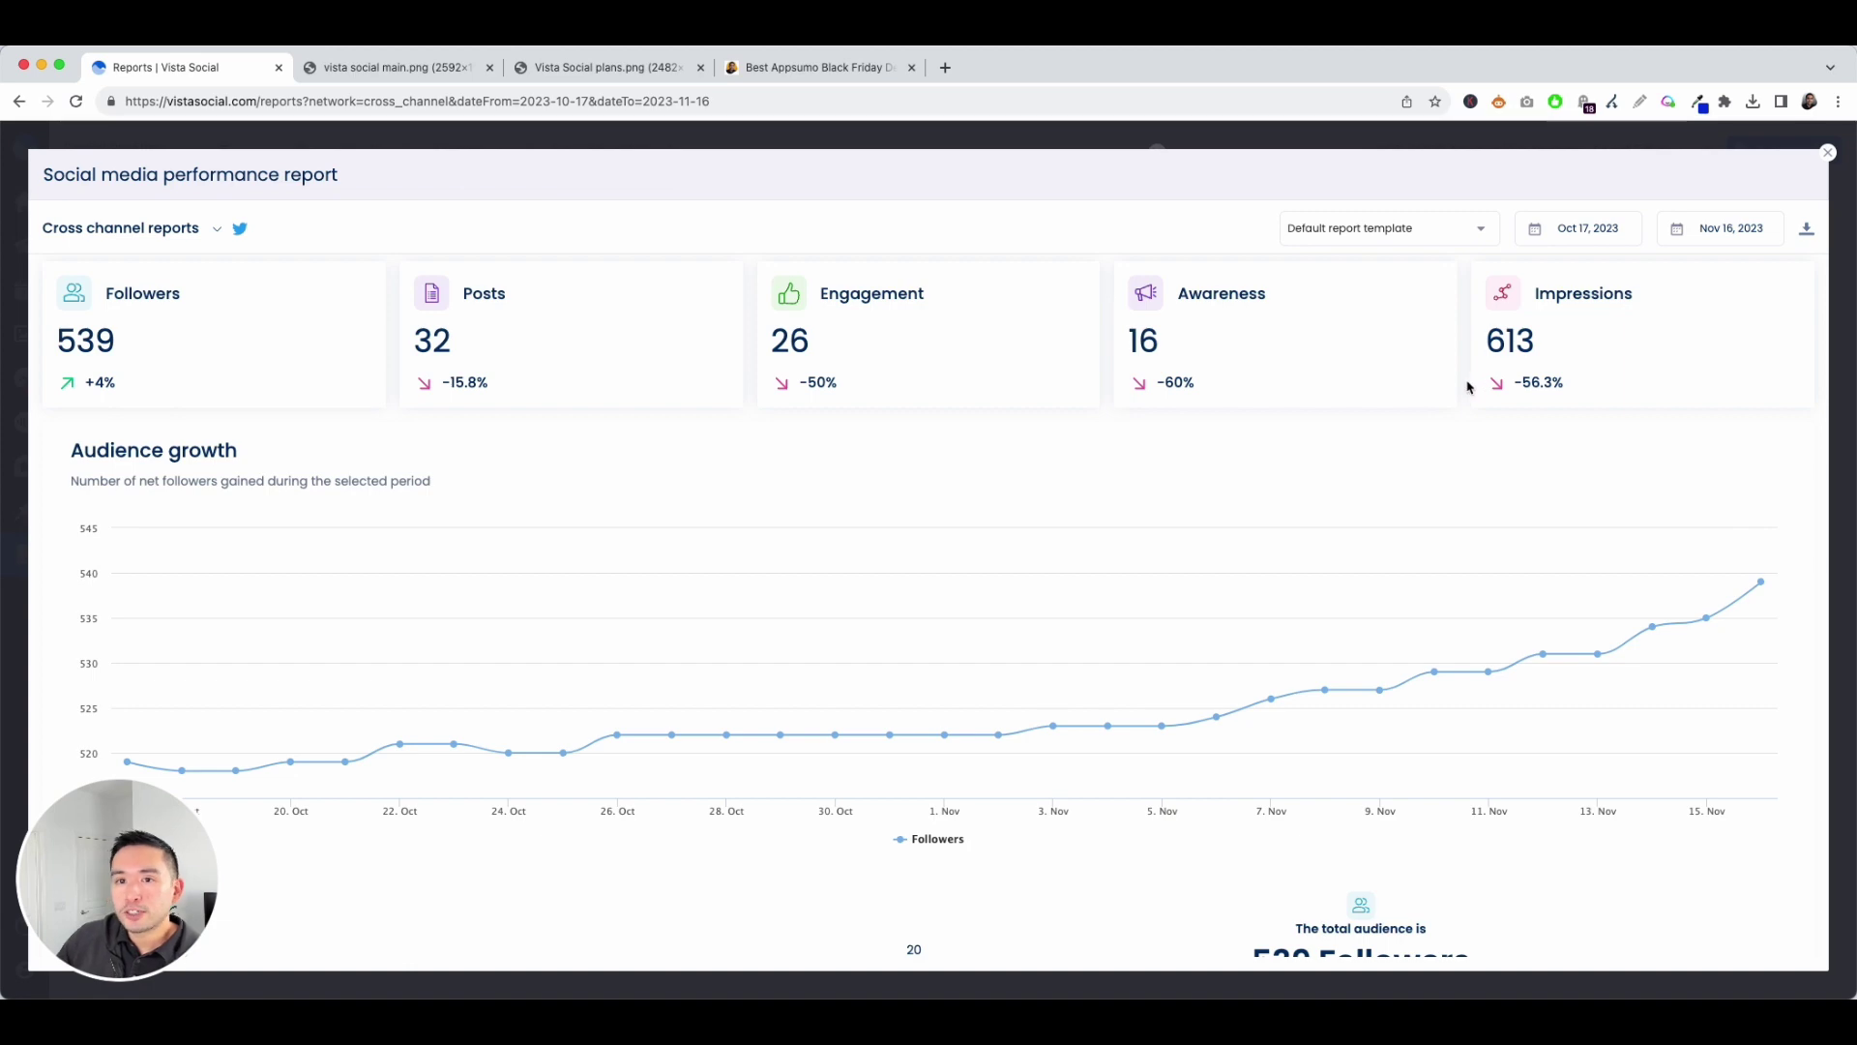
{"action": "scroll", "coordinate": [855, 609], "scroll_direction": "down", "scroll_amount": 6}
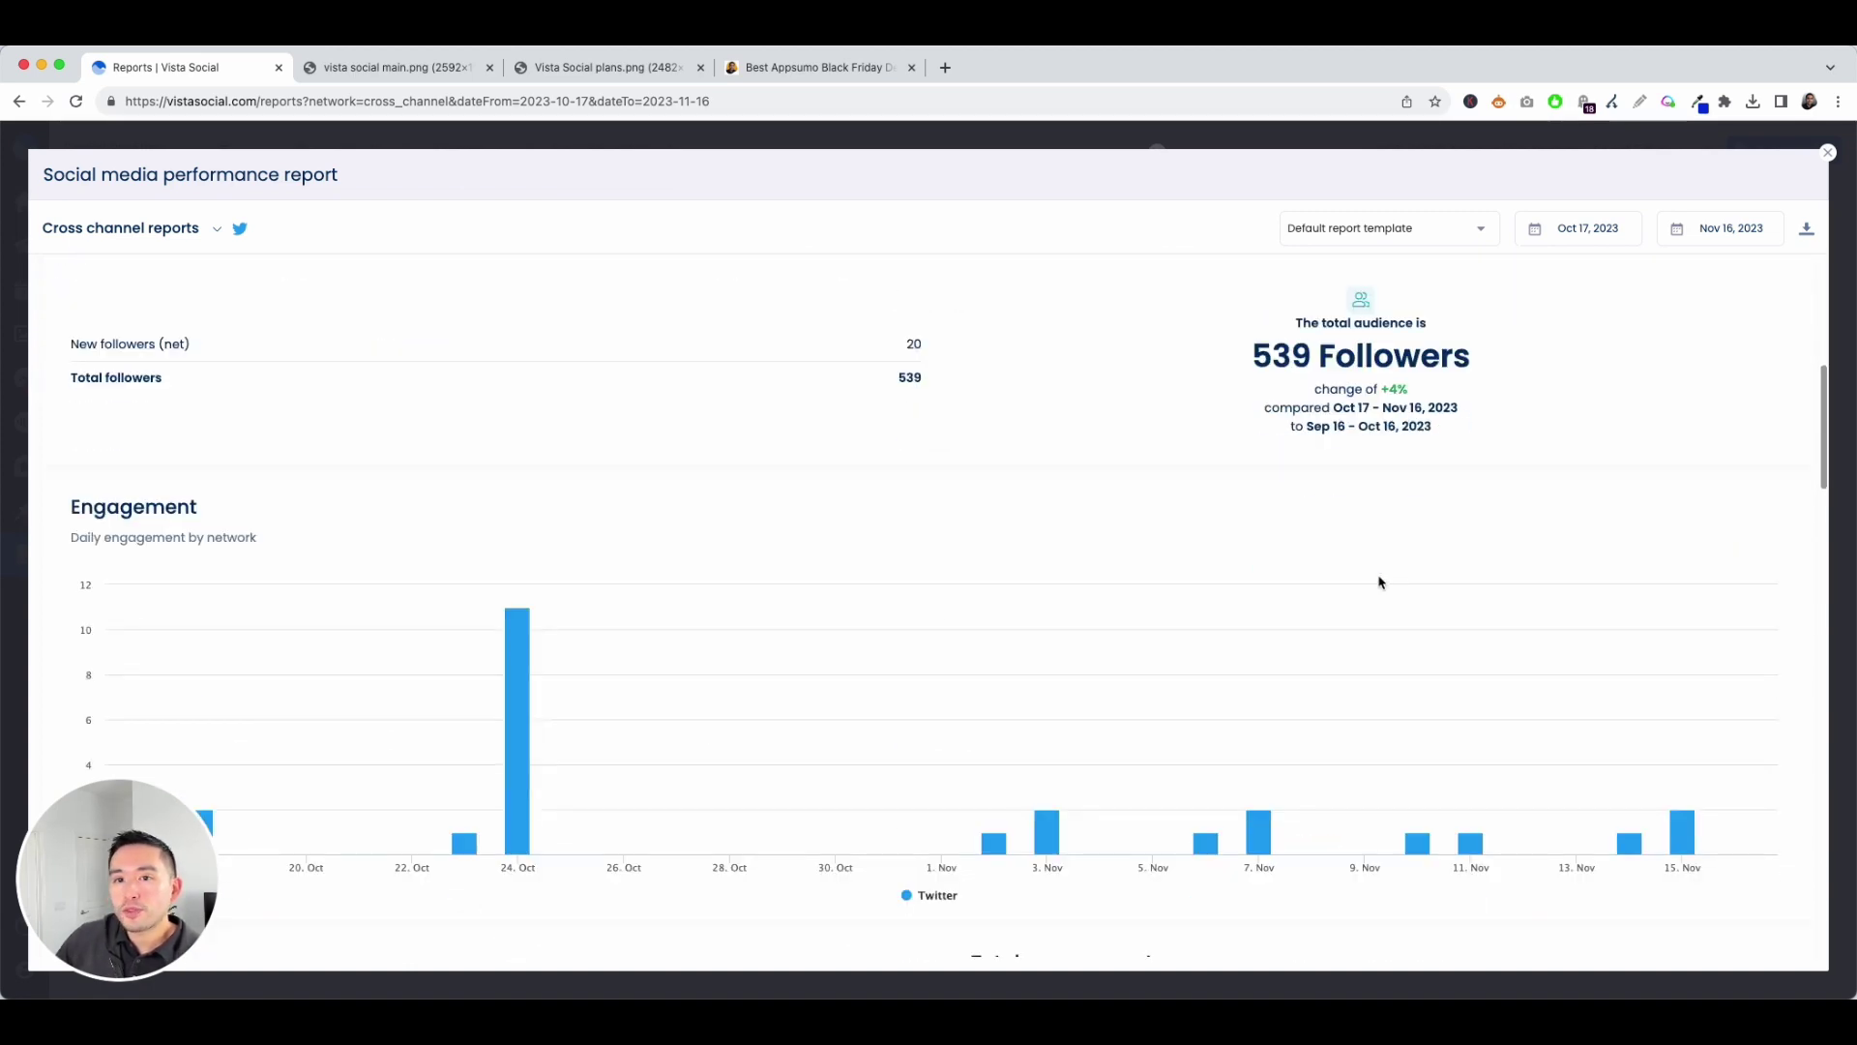
{"action": "scroll", "coordinate": [329, 696], "scroll_direction": "down", "scroll_amount": 10}
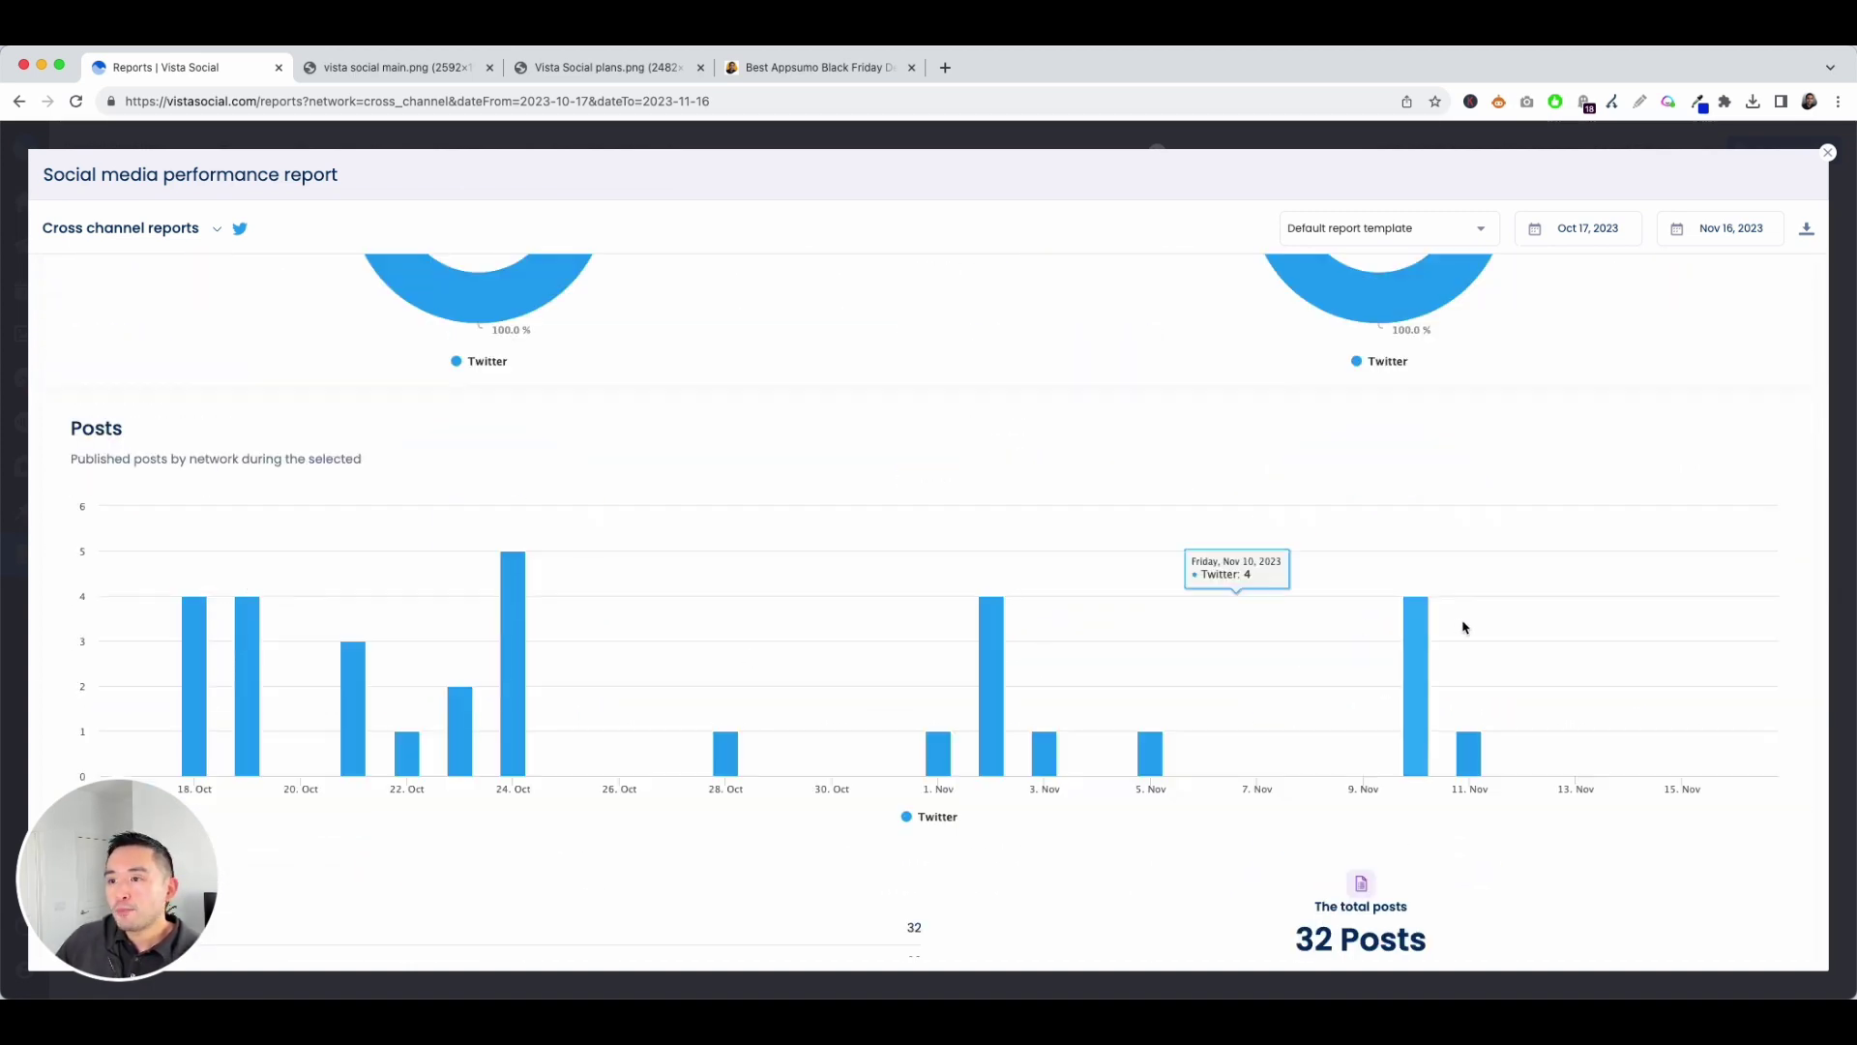
{"action": "scroll", "coordinate": [1419, 614], "scroll_direction": "down", "scroll_amount": 2}
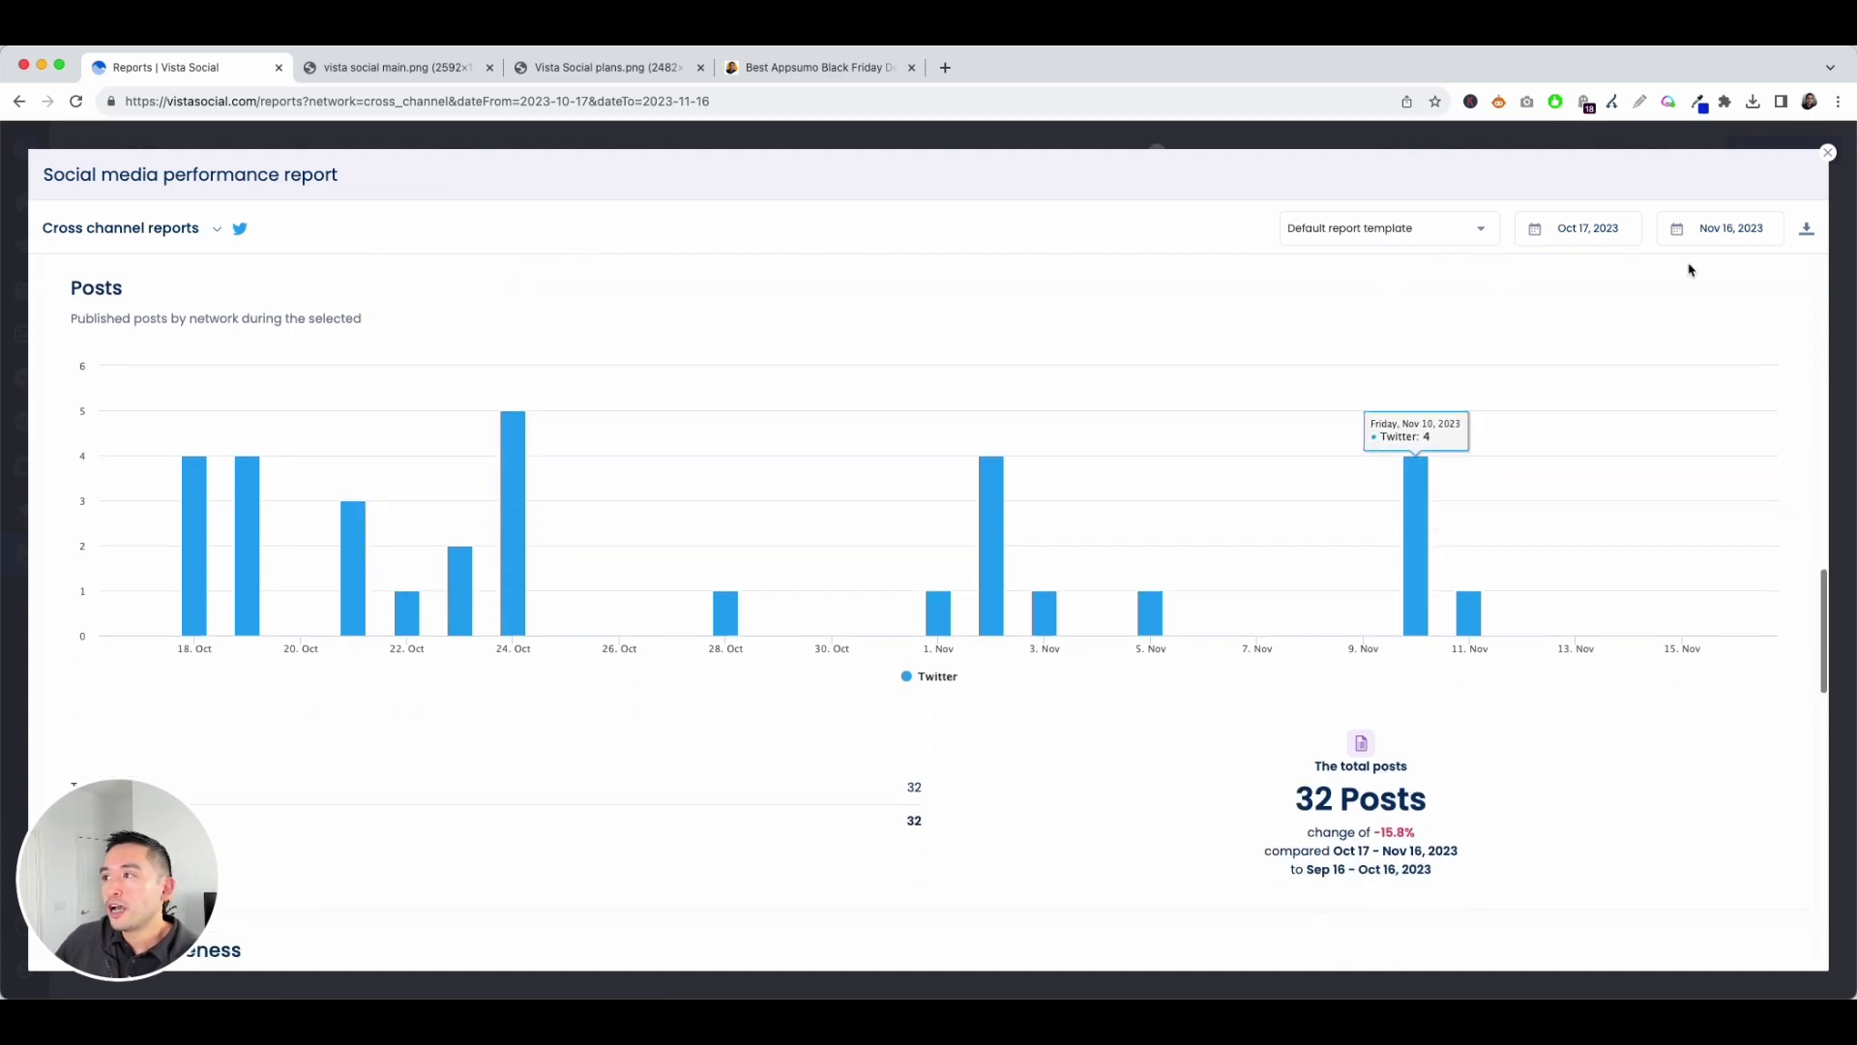
{"action": "left_click", "coordinate": [1616, 230]}
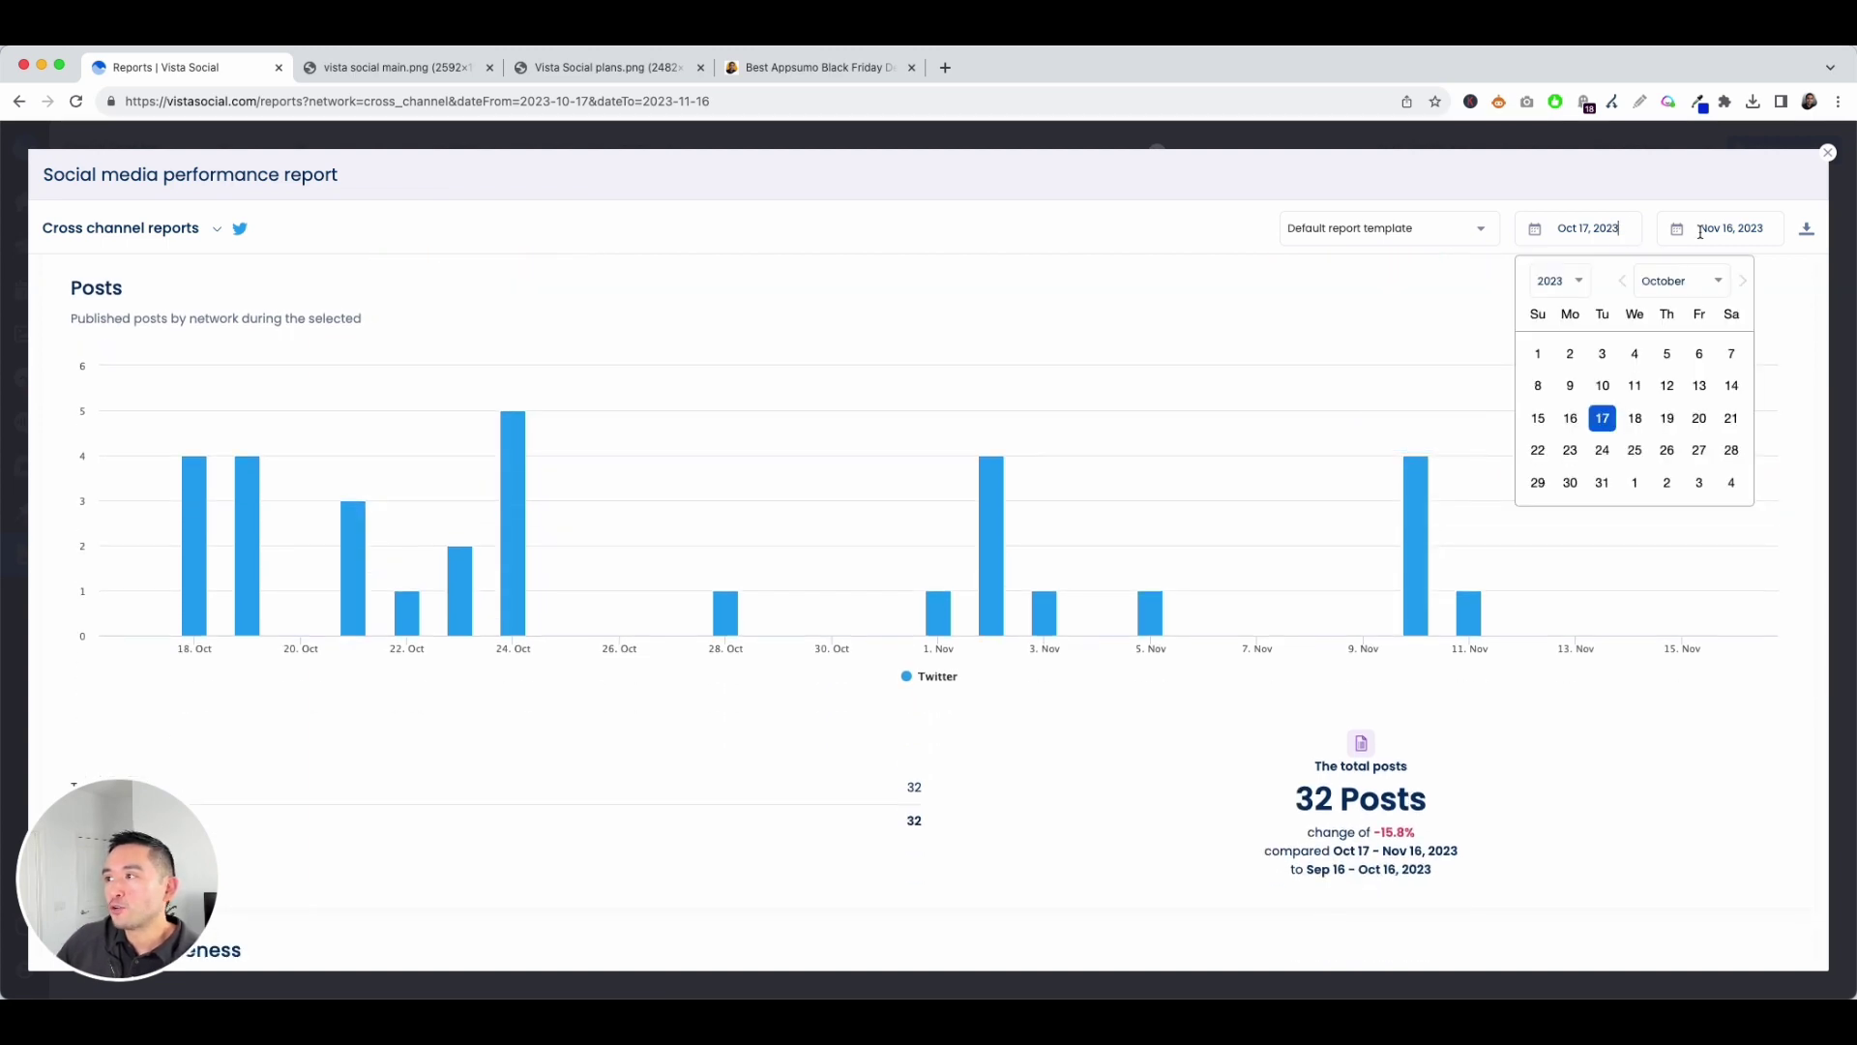
{"action": "left_click", "coordinate": [1588, 207]}
{"action": "scroll", "coordinate": [1323, 361], "scroll_direction": "down", "scroll_amount": 8}
{"action": "scroll", "coordinate": [1323, 361], "scroll_direction": "up", "scroll_amount": 5}
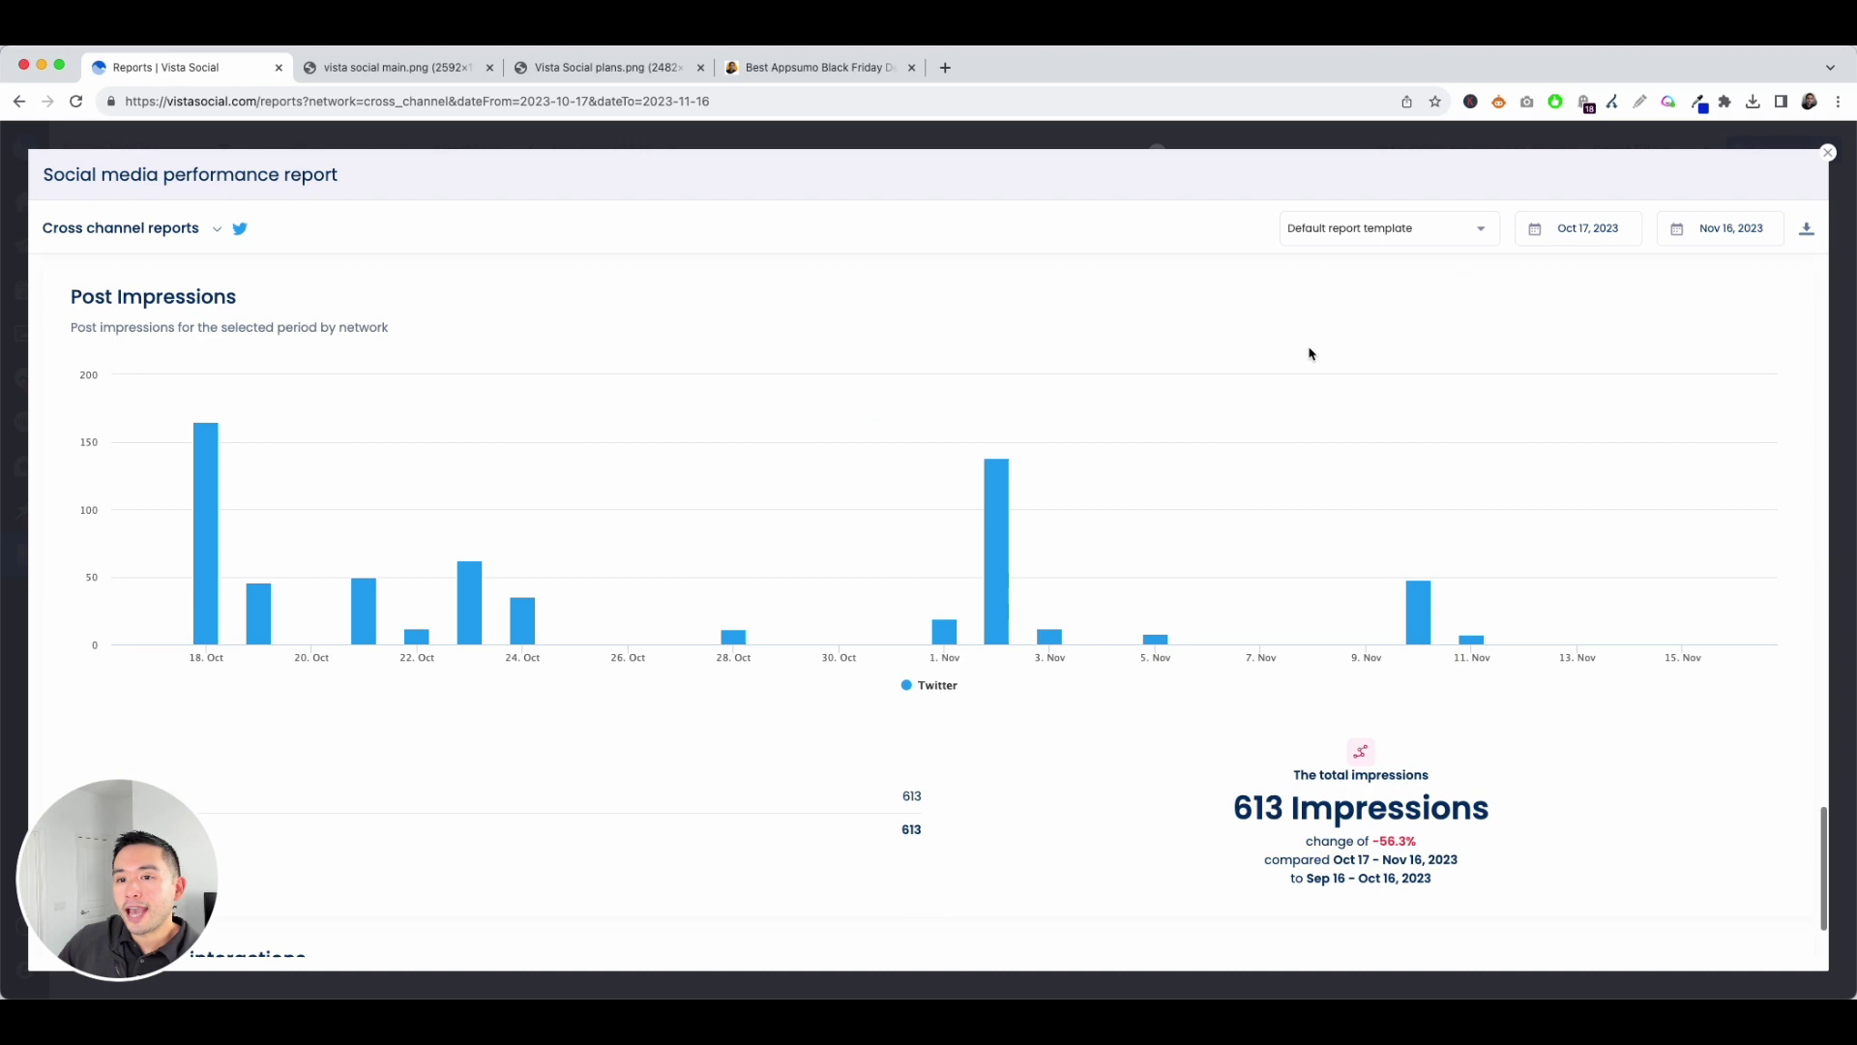
{"action": "scroll", "coordinate": [1310, 352], "scroll_direction": "down", "scroll_amount": 1}
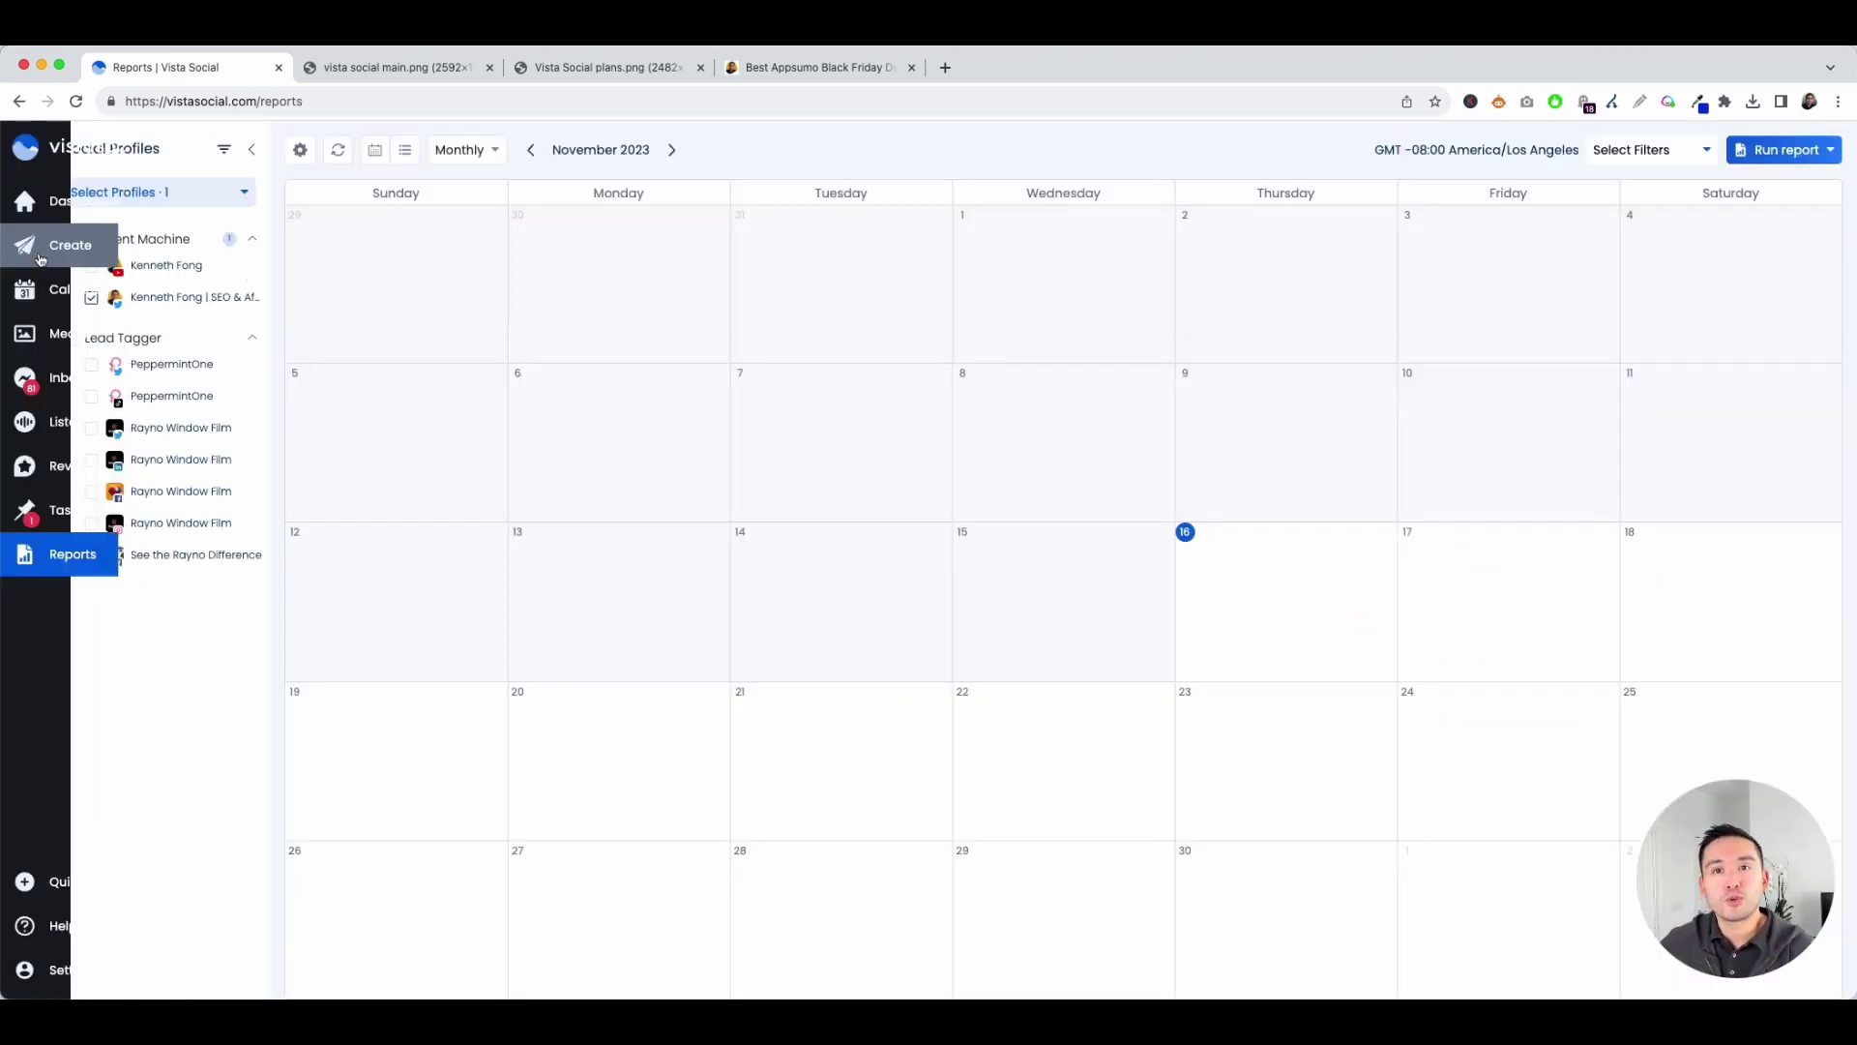
Step: Return to the Dashboard showing six recent posts and today's zero published, scheduled and draft counts
{"action": "mouse_move", "coordinate": [34, 252]}
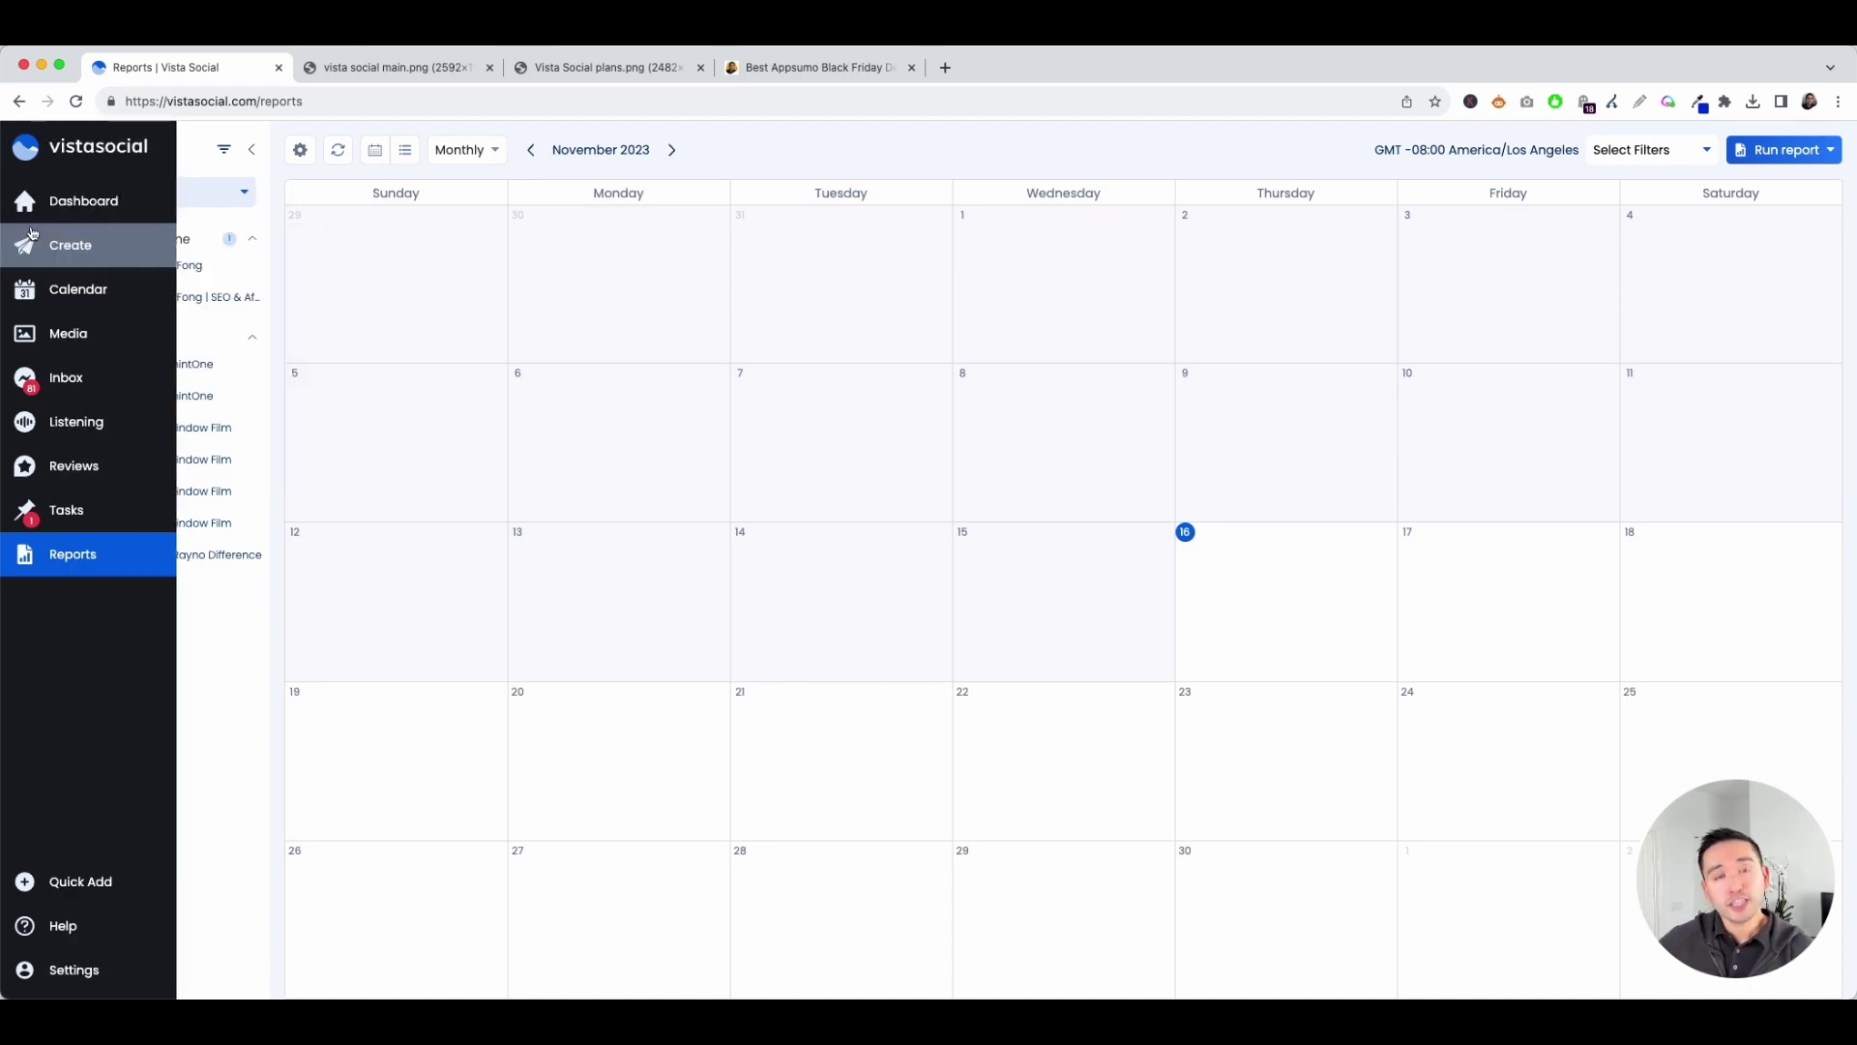
{"action": "left_click", "coordinate": [68, 201]}
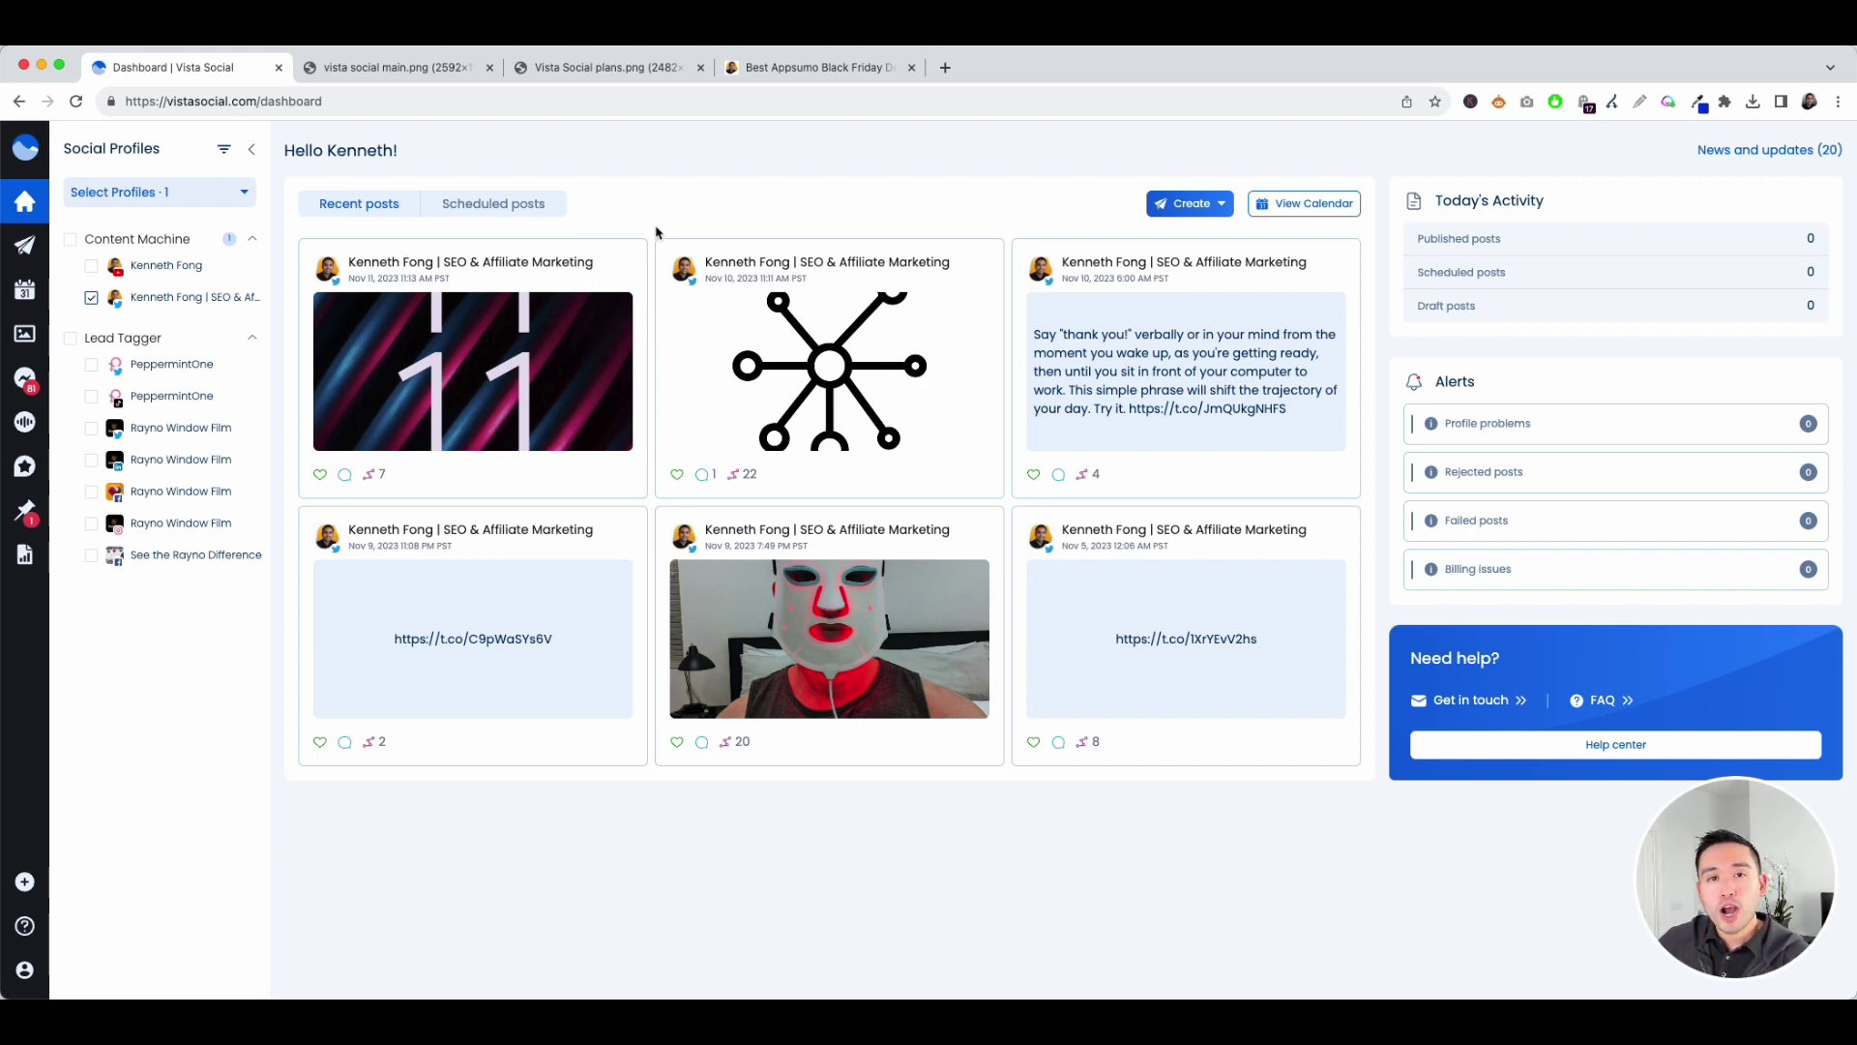
Step: Switch to the plans image comparing License Tiers 1–3 at $59, $119 and $199
{"action": "left_click", "coordinate": [605, 66]}
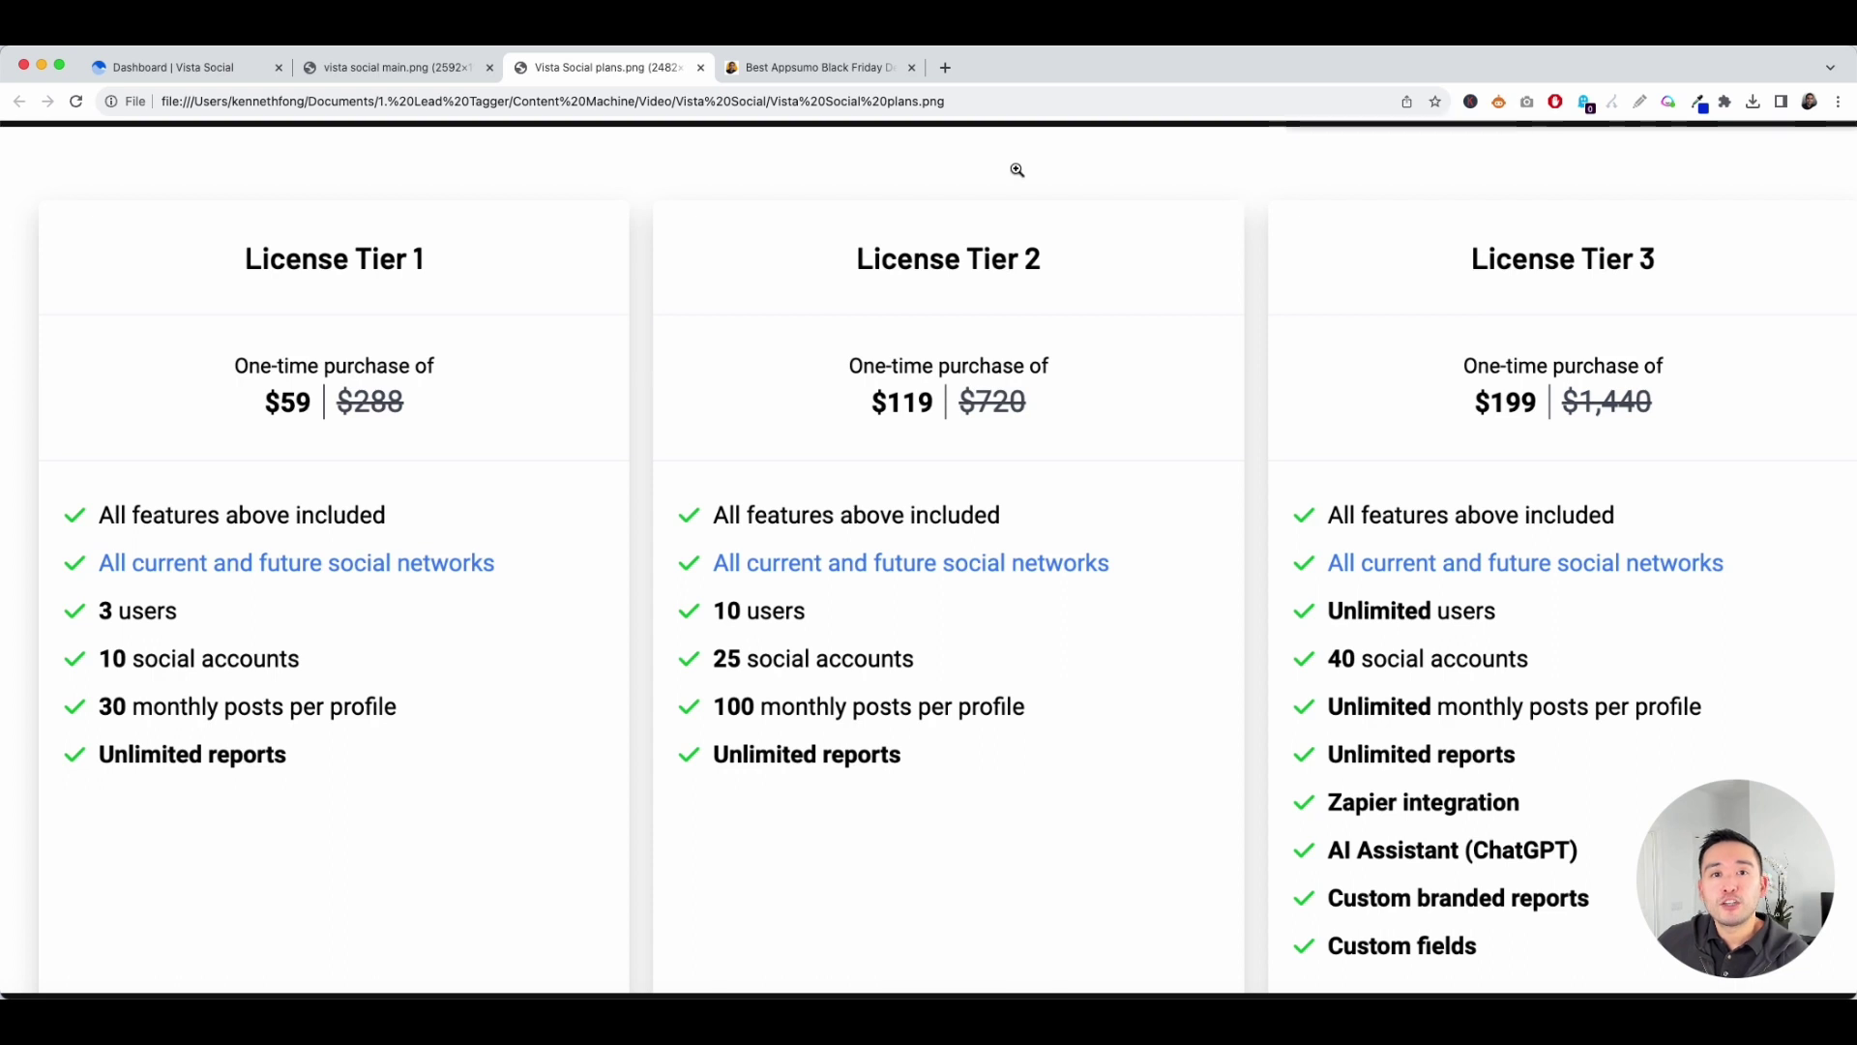
Step: Switch to the 'Best AppSumo Black Friday Deals' free checklist signup page
{"action": "left_click", "coordinate": [832, 76]}
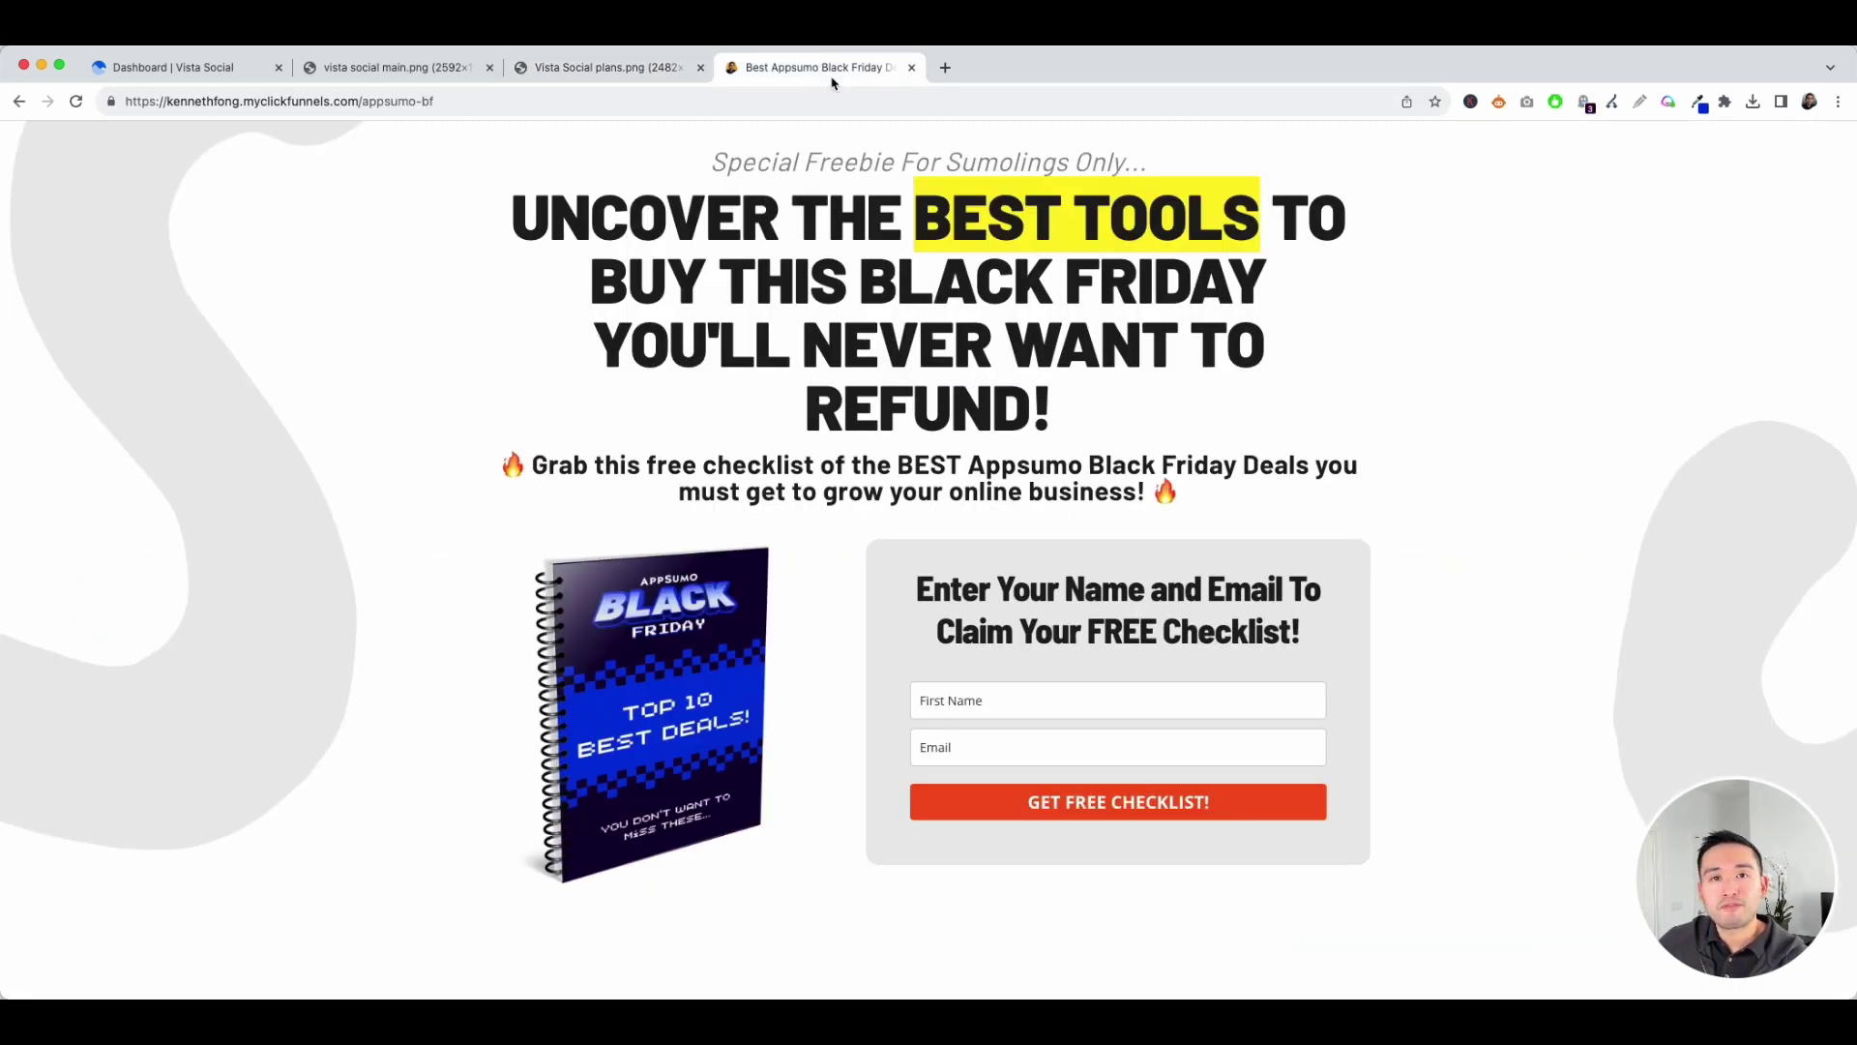